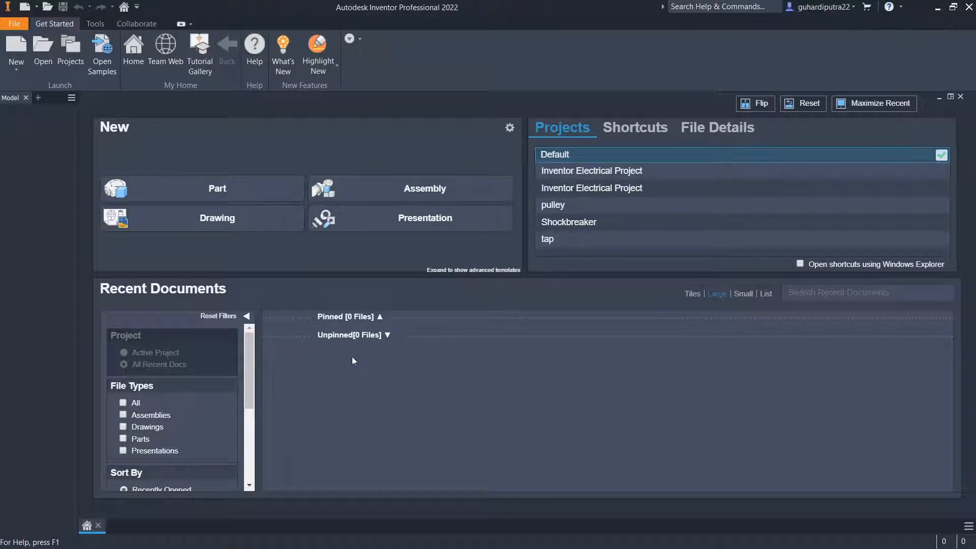
Create a new part file from the metric Standard (mm).ipt template
{"action": "left_click", "coordinate": [20, 71]}
{"action": "left_click", "coordinate": [20, 89]}
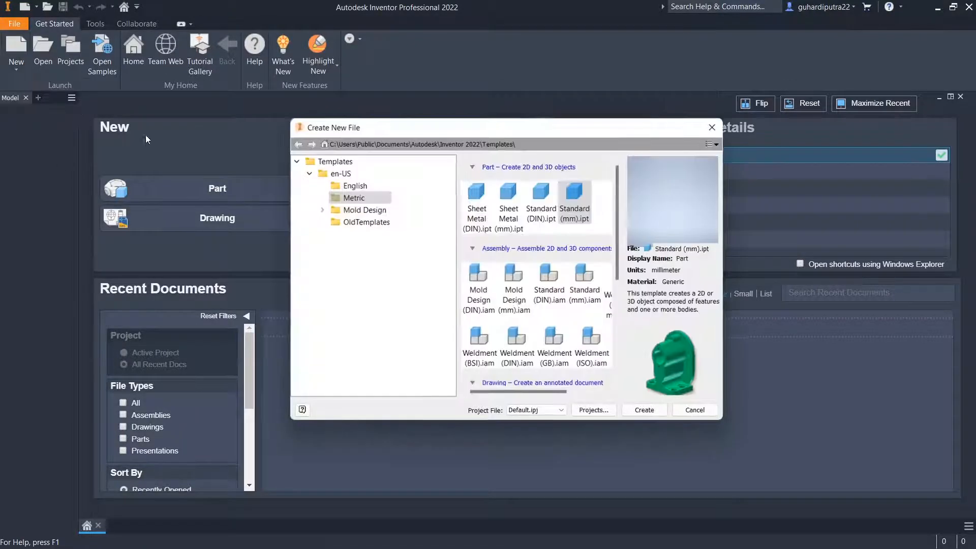
{"action": "left_click", "coordinate": [635, 409]}
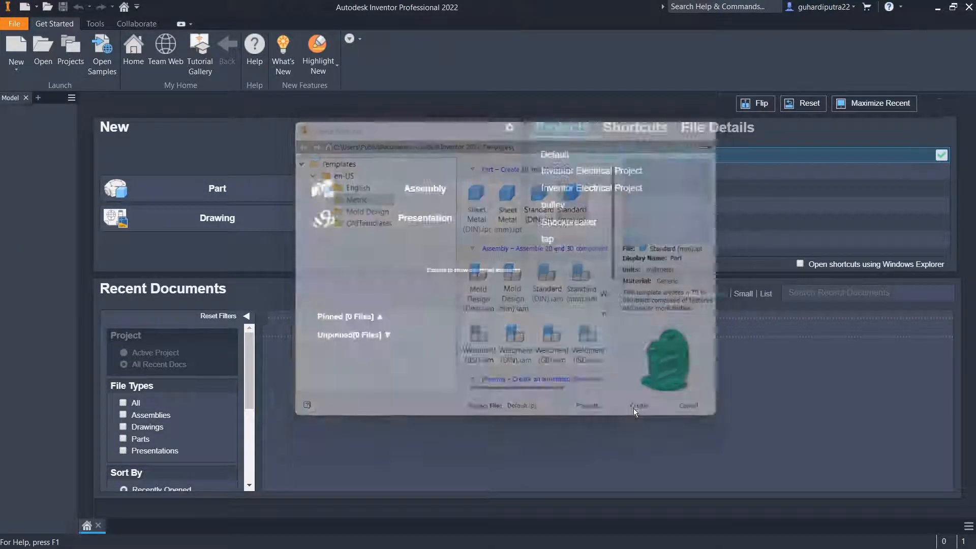
Start a 2D sketch on the XZ plane and draw a center rectangle about 17.4 mm wide centred on the origin
{"action": "left_click", "coordinate": [46, 70]}
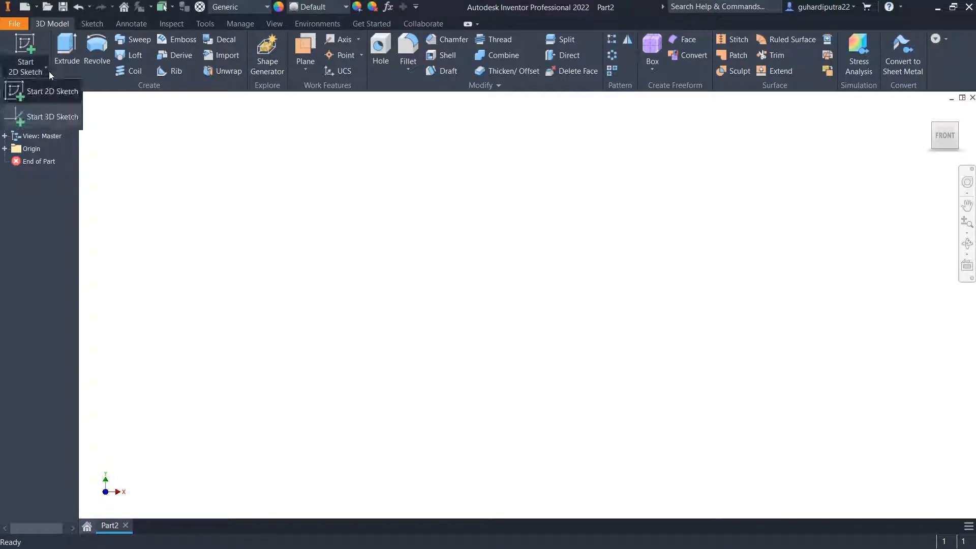
{"action": "left_click", "coordinate": [50, 94]}
{"action": "left_click", "coordinate": [421, 320]}
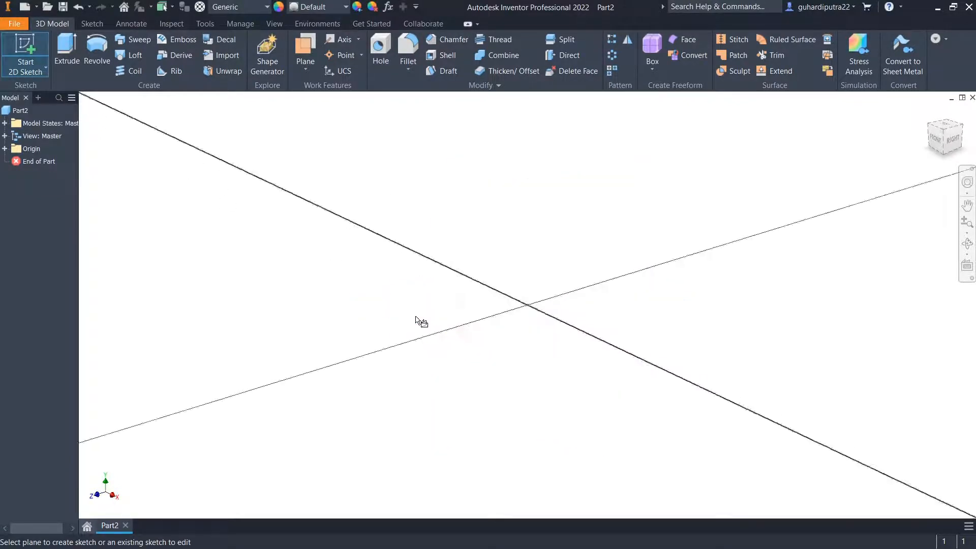
{"action": "left_click", "coordinate": [162, 48]}
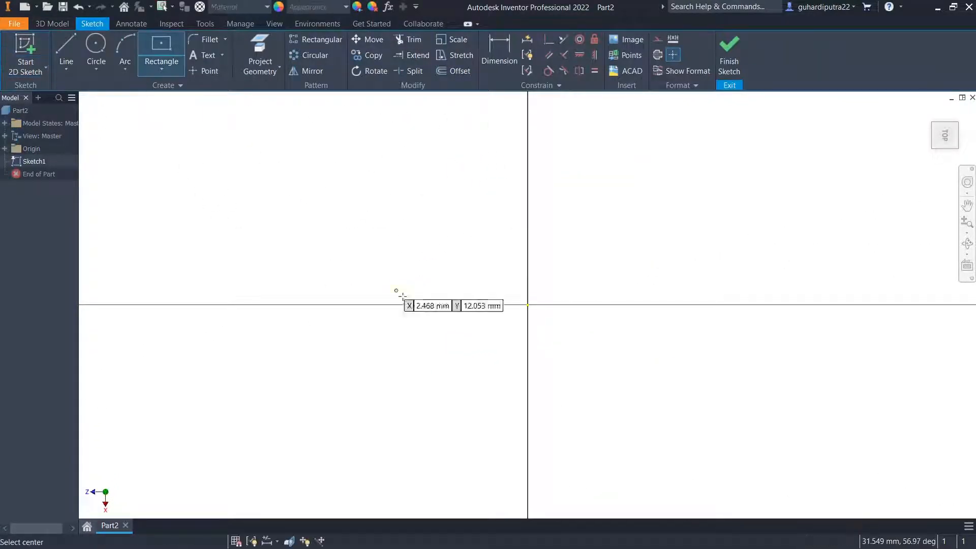
{"action": "left_click", "coordinate": [528, 305]}
{"action": "left_click", "coordinate": [420, 229]}
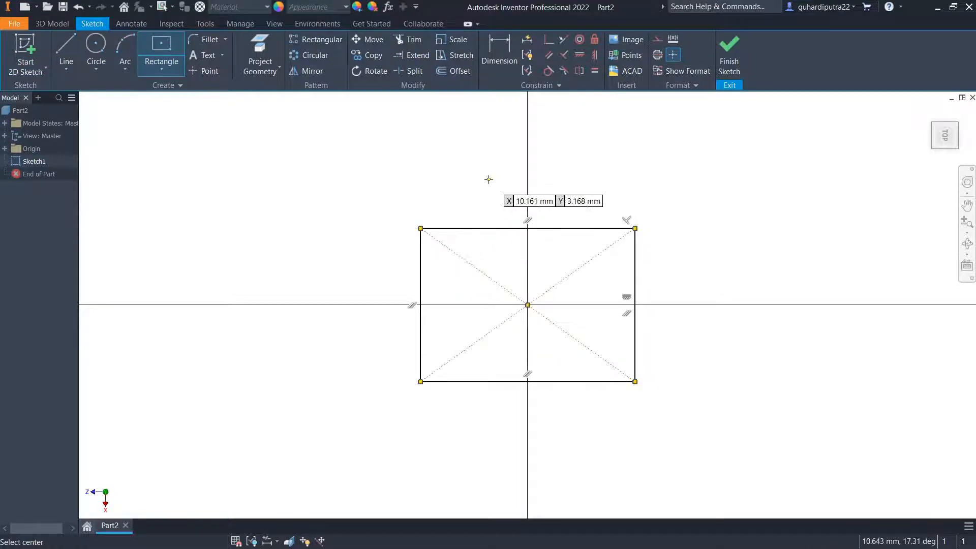
{"action": "right_click", "coordinate": [489, 178]}
{"action": "left_click", "coordinate": [488, 146]}
Dimension the rectangle as 65 mm by 35 mm, with the longer side along Z, and finish the sketch
{"action": "left_click", "coordinate": [489, 56]}
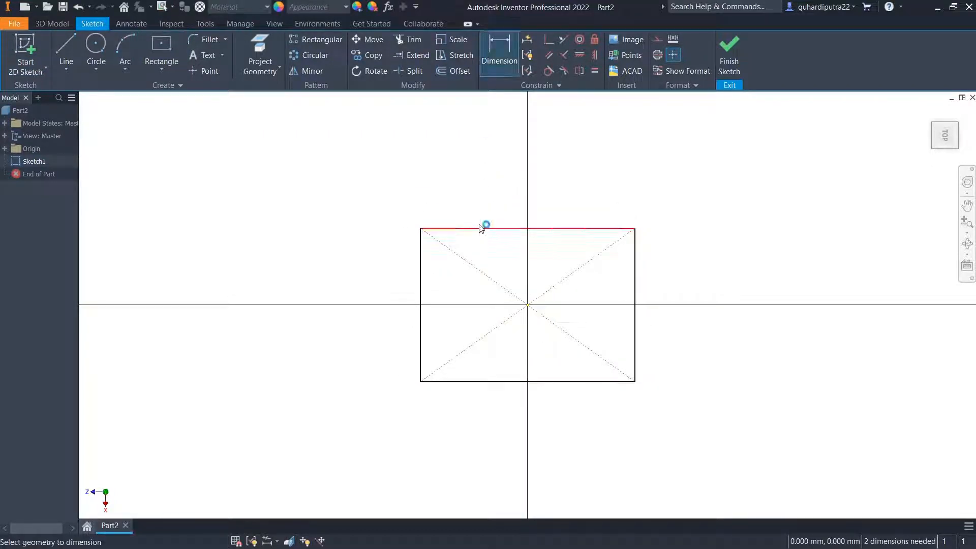
{"action": "left_click", "coordinate": [484, 228]}
{"action": "left_click", "coordinate": [486, 186]}
{"action": "type", "text": "6"}
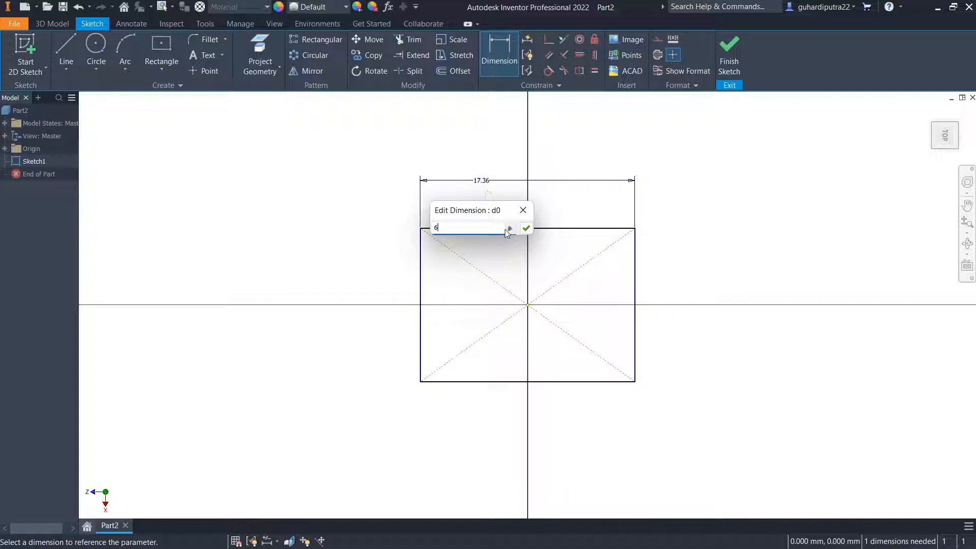
{"action": "type", "text": "5"}
{"action": "left_click", "coordinate": [526, 228]}
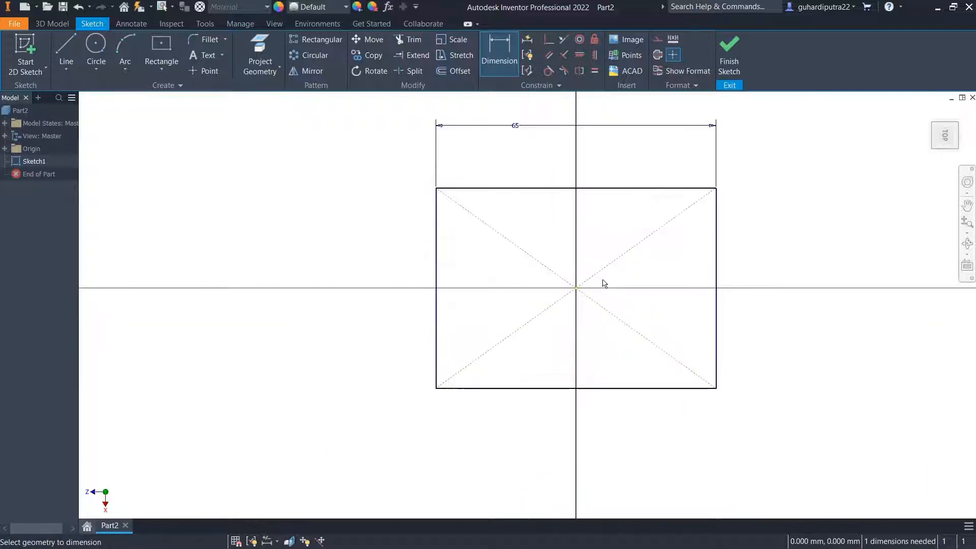
{"action": "left_click", "coordinate": [438, 260]}
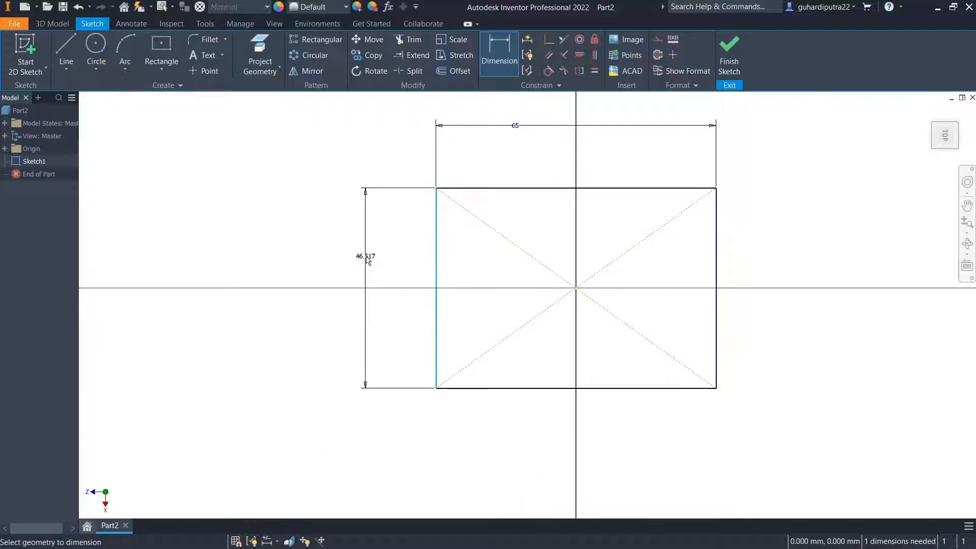
{"action": "left_click", "coordinate": [368, 258]}
{"action": "type", "text": "35"}
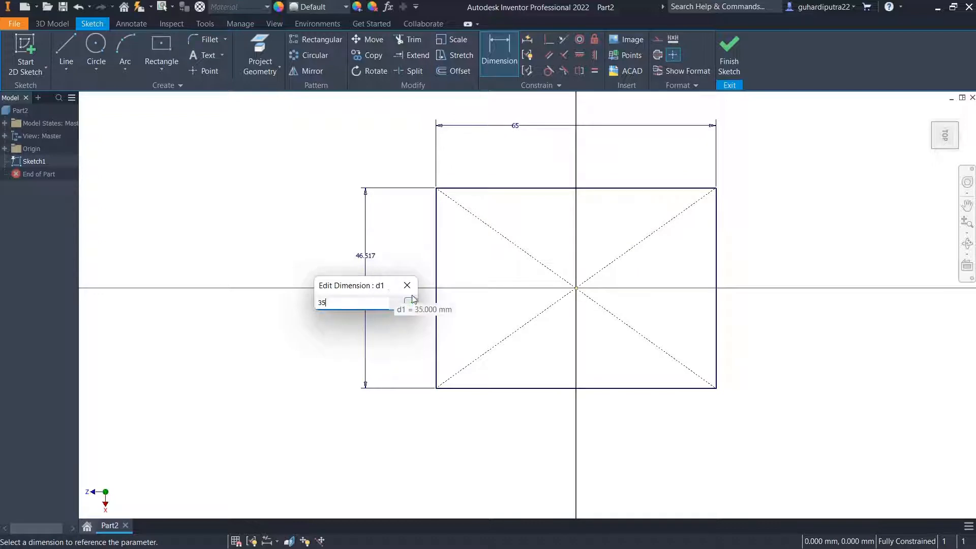
{"action": "left_click", "coordinate": [411, 302]}
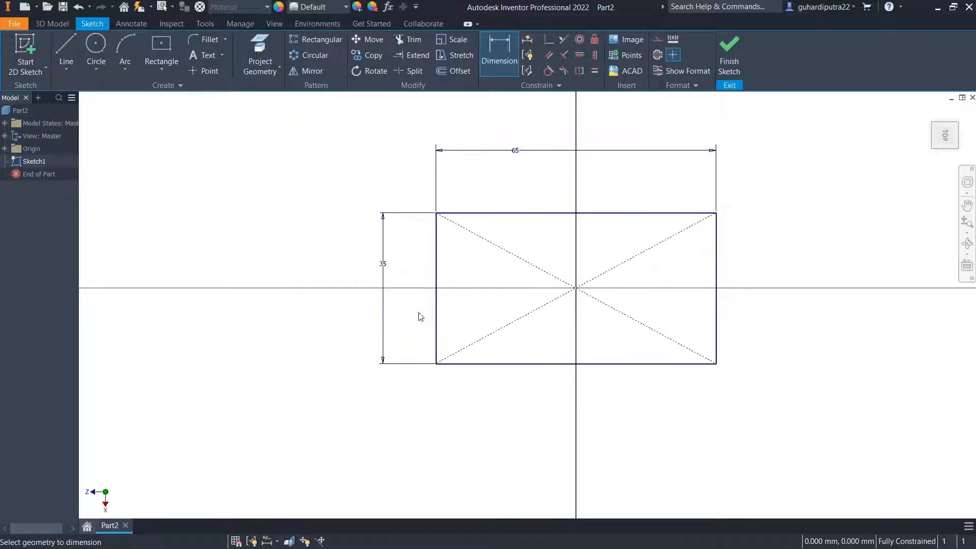
{"action": "left_click", "coordinate": [729, 51]}
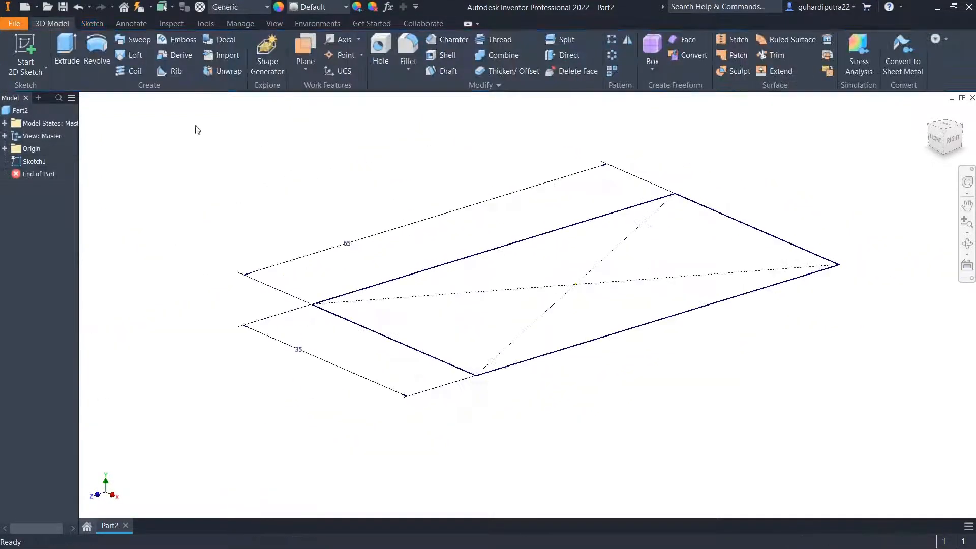
Extrude the rectangle profile 26 mm upward into a solid block
{"action": "key", "text": "e"}
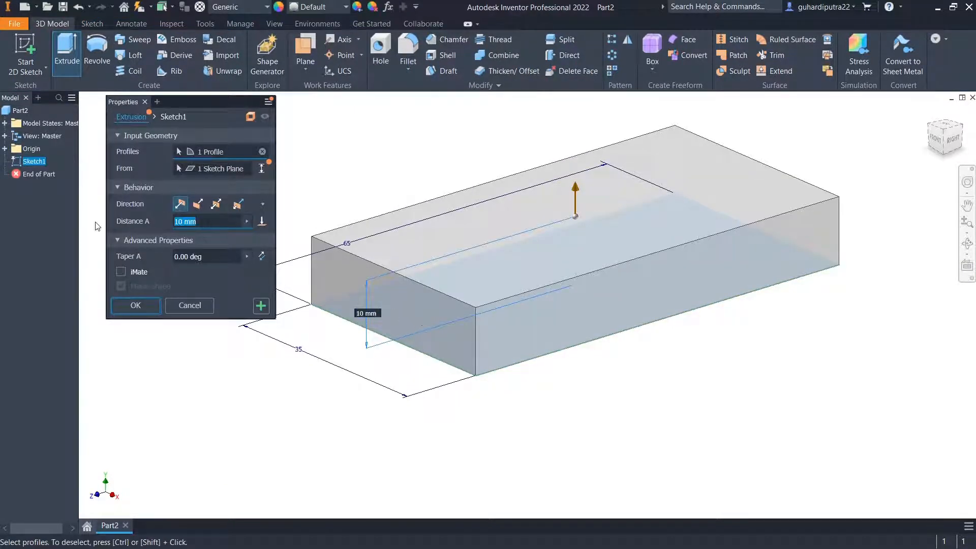
{"action": "type", "text": "26"}
{"action": "mouse_move", "coordinate": [495, 290]}
{"action": "middle_mouse_down"}
{"action": "mouse_move", "coordinate": [496, 383]}
{"action": "mouse_move", "coordinate": [512, 399]}
{"action": "middle_mouse_up"}
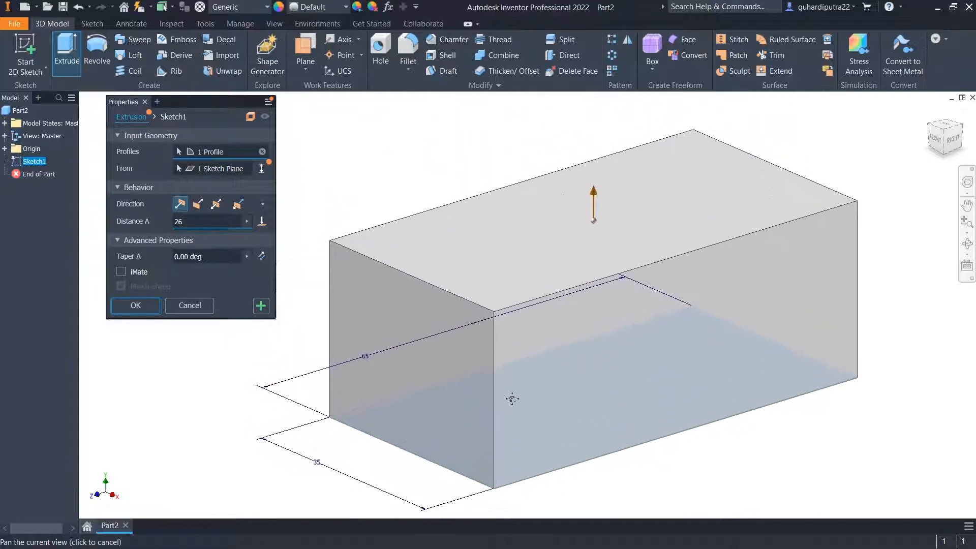
{"action": "left_click", "coordinate": [144, 309]}
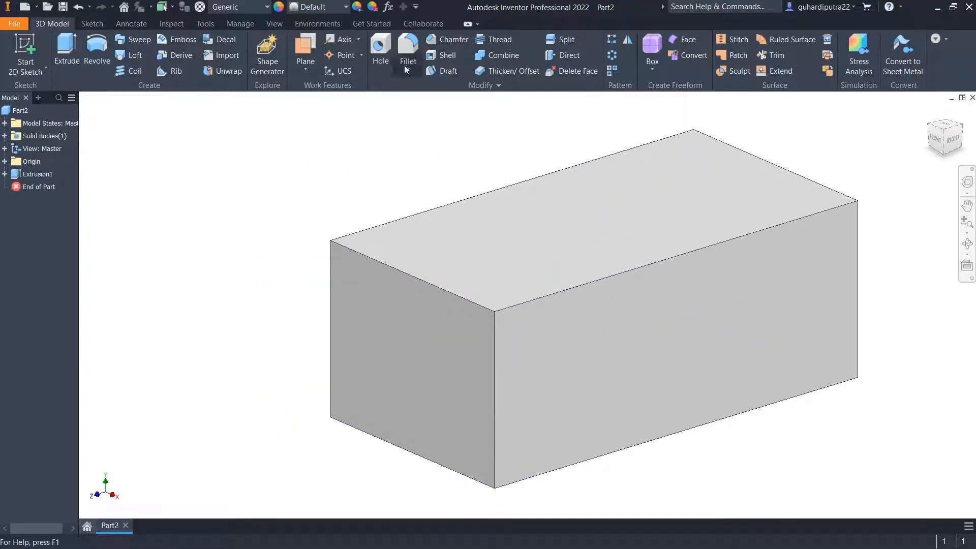
Shell the block with a 1 mm wall thickness, removing the top face
{"action": "left_click", "coordinate": [450, 54]}
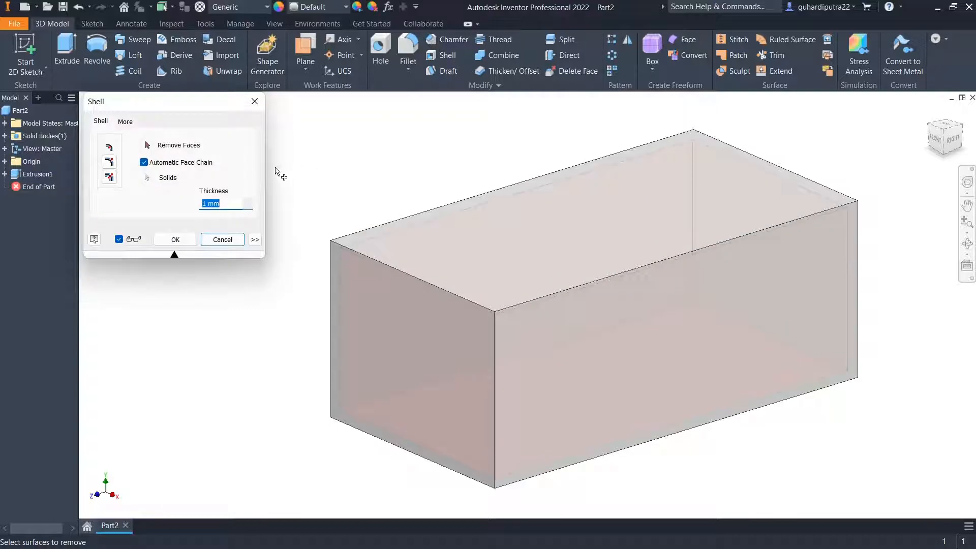
{"action": "left_click", "coordinate": [464, 268]}
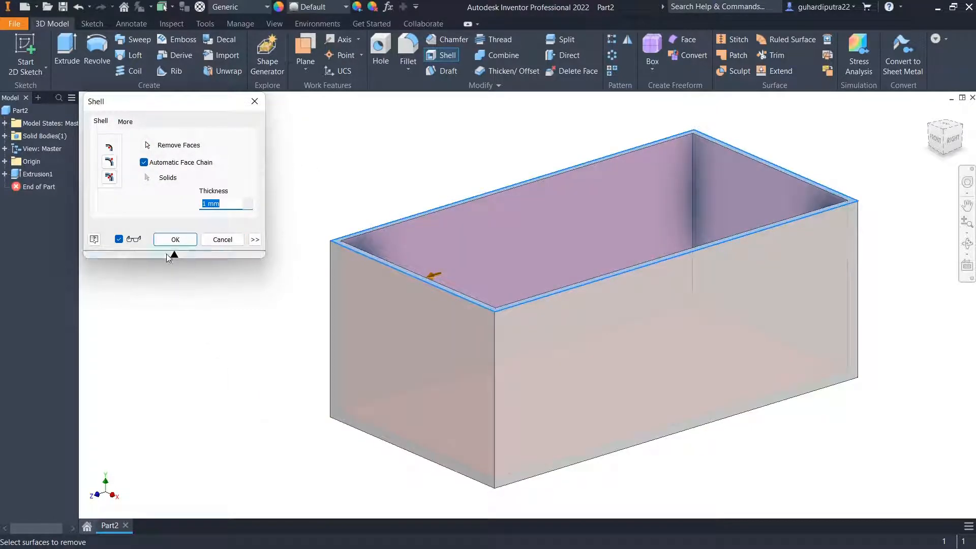
{"action": "left_click", "coordinate": [963, 124]}
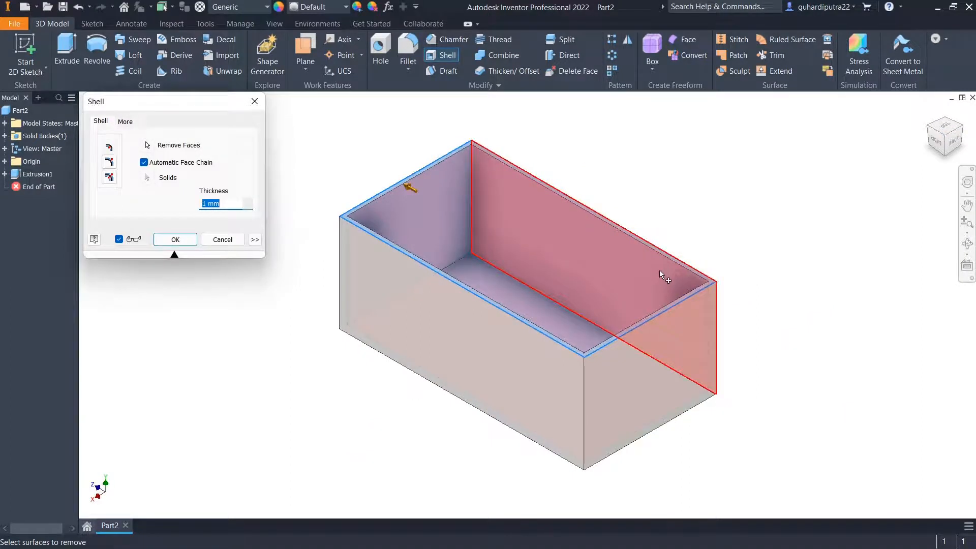
{"action": "middle_click_drag", "start_coordinate": [660, 275], "coordinate": [657, 250], "text": "shift"}
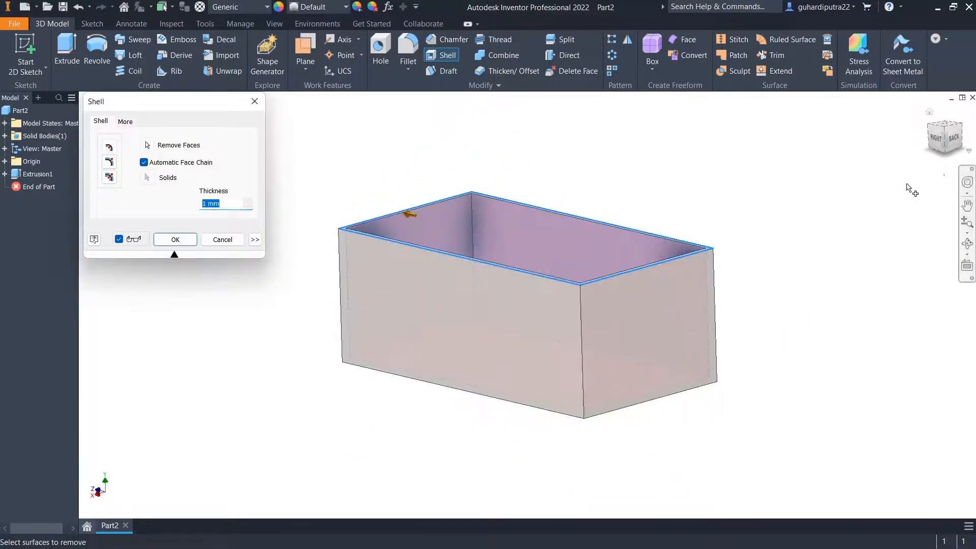
{"action": "left_click", "coordinate": [931, 131]}
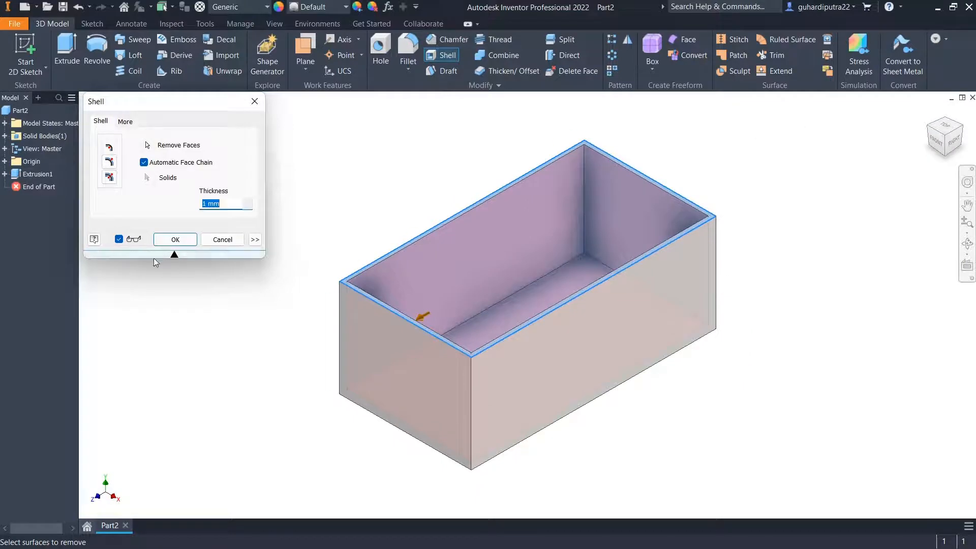
{"action": "left_click", "coordinate": [171, 239]}
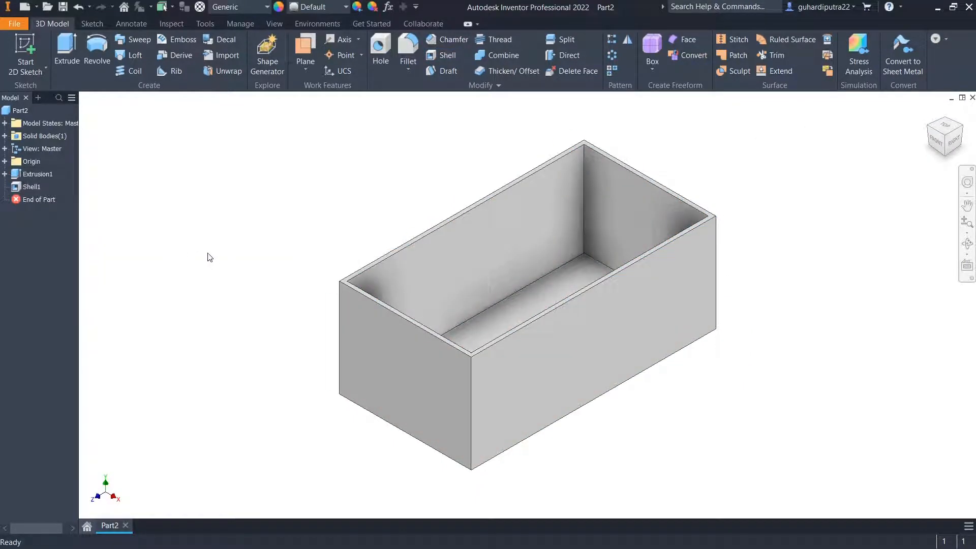
Start a 2D sketch on the long outer side face of the box facing the positive X direction
{"action": "left_click", "coordinate": [524, 379]}
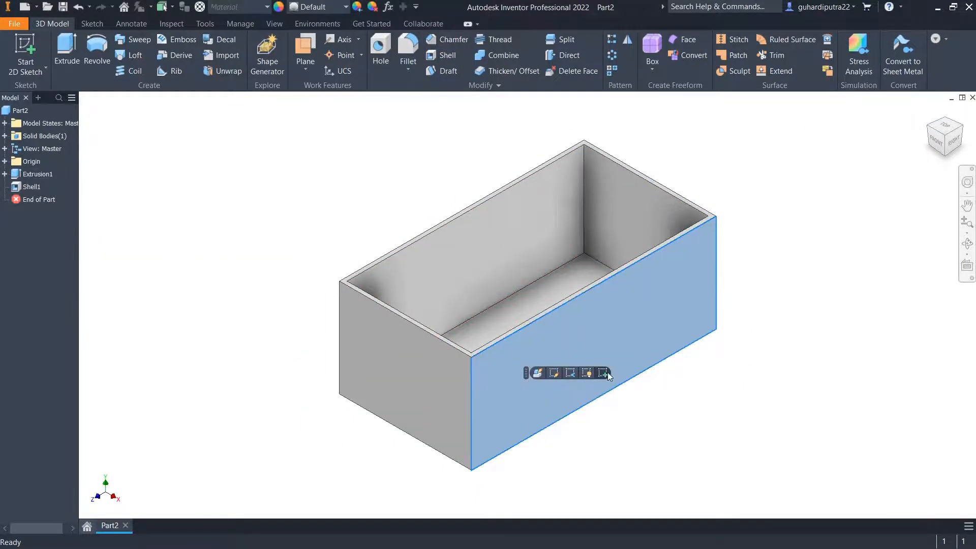
{"action": "left_click", "coordinate": [608, 372]}
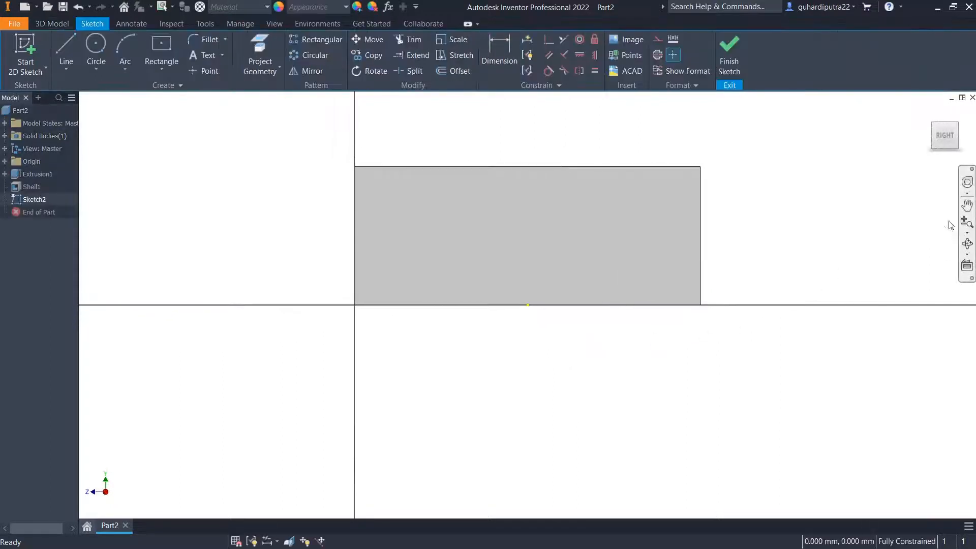
{"action": "left_click", "coordinate": [967, 222]}
{"action": "left_click_drag", "start_coordinate": [803, 195], "coordinate": [807, 224]}
{"action": "middle_click_drag", "start_coordinate": [805, 250], "coordinate": [784, 400]}
{"action": "right_click", "coordinate": [876, 304]}
{"action": "left_click", "coordinate": [904, 308]}
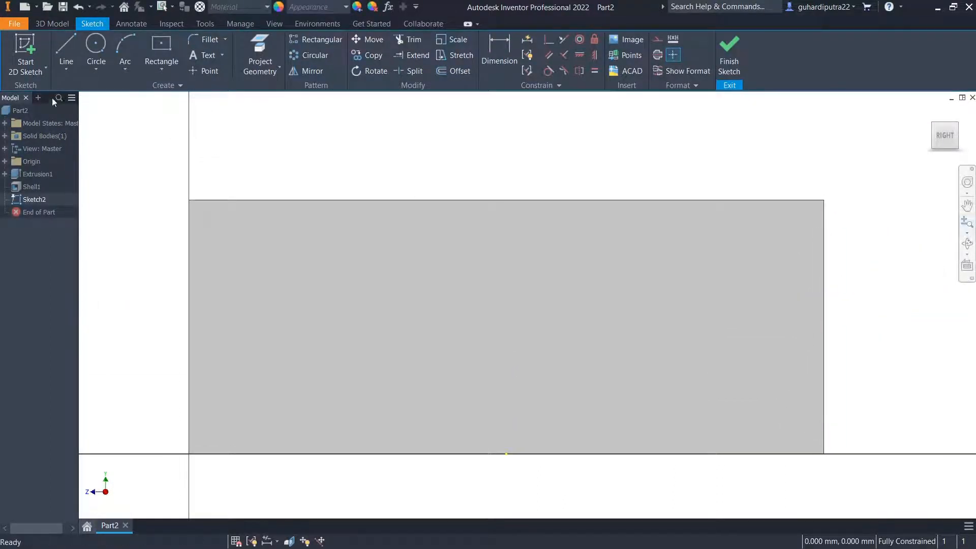
Draw a 10 mm vertical line down from the face's upper edge, 1 mm inside its left side, and a 5 mm horizontal line rightward from its end
{"action": "left_click", "coordinate": [67, 51]}
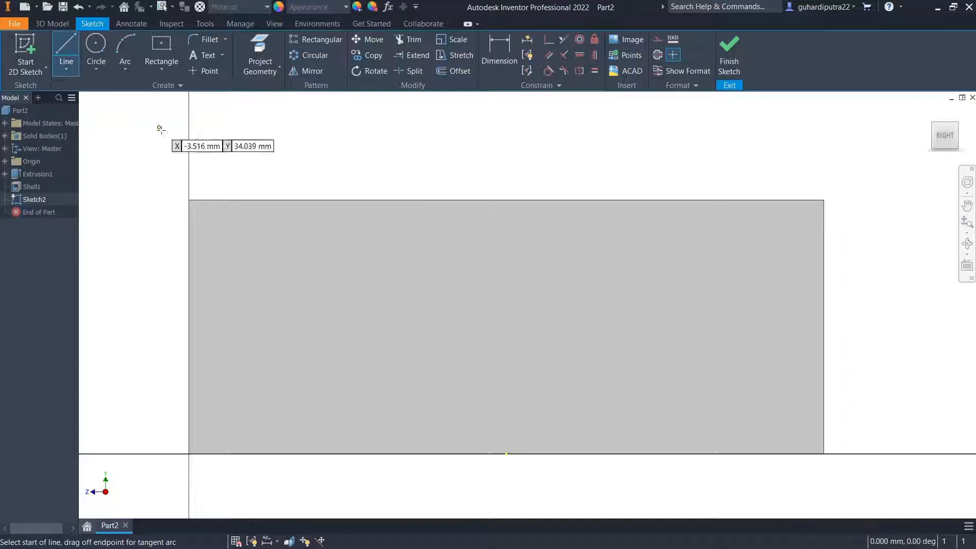
{"action": "left_click", "coordinate": [198, 199]}
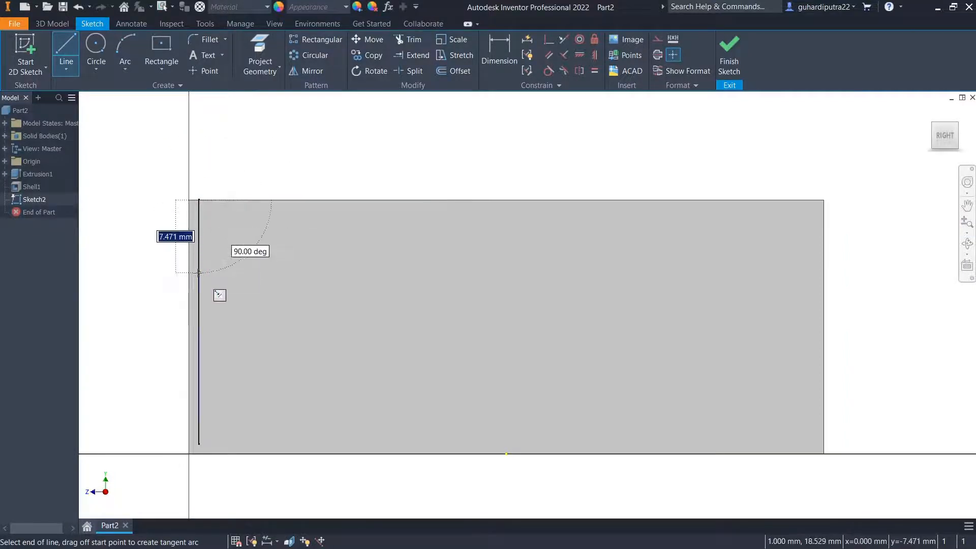
{"action": "type", "text": "10"}
{"action": "key", "text": "Return"}
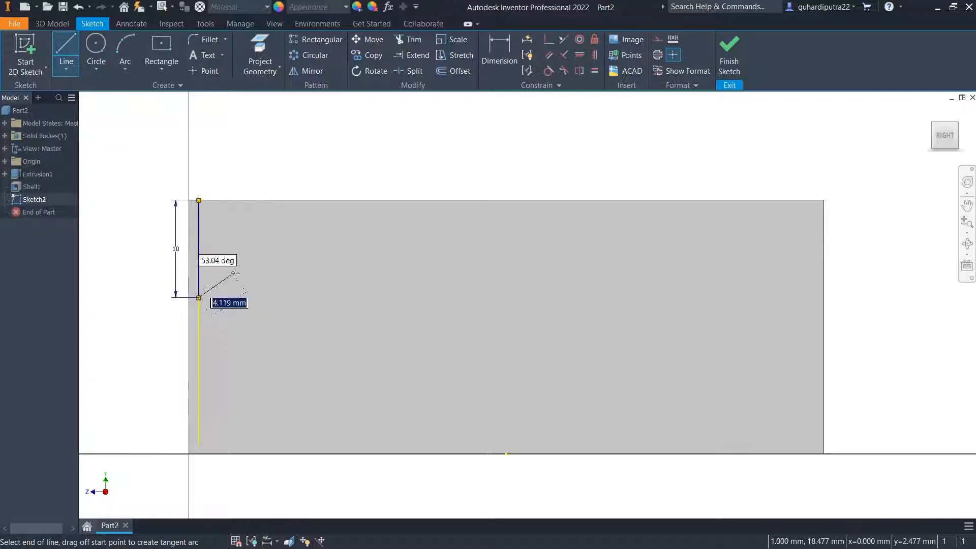
{"action": "type", "text": "5"}
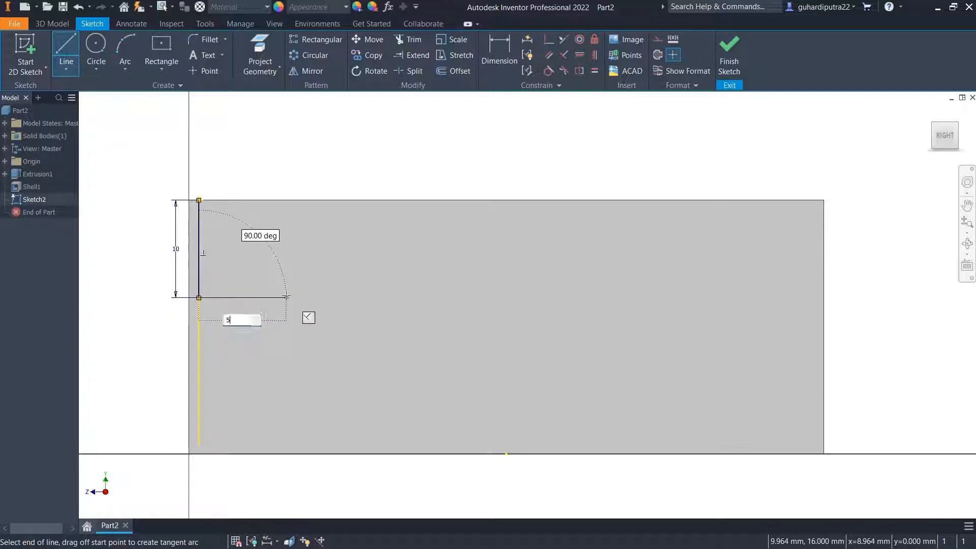
{"action": "key", "text": "Return"}
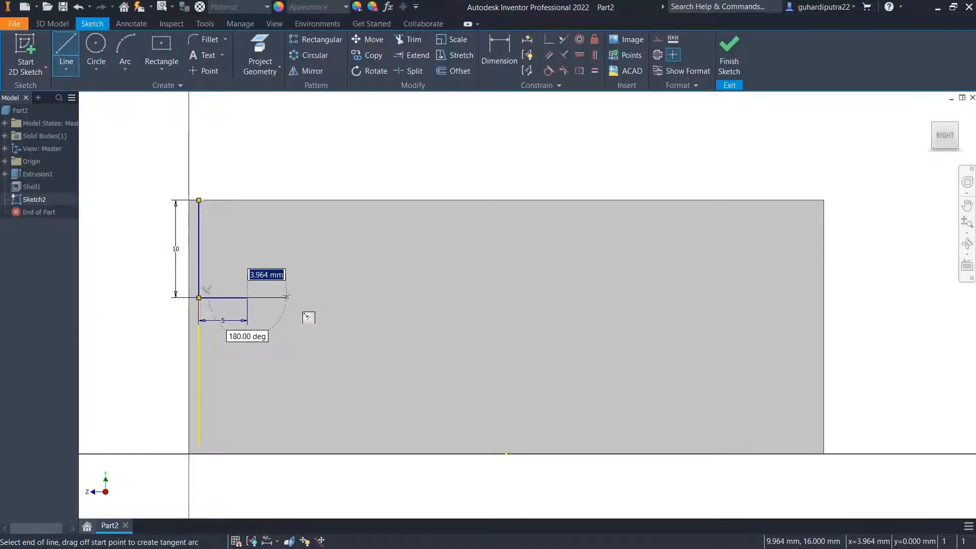
Continue the profile with a line slanting up about 5 mm to the right, followed by a 13 mm horizontal line
{"action": "left_click", "coordinate": [261, 248]}
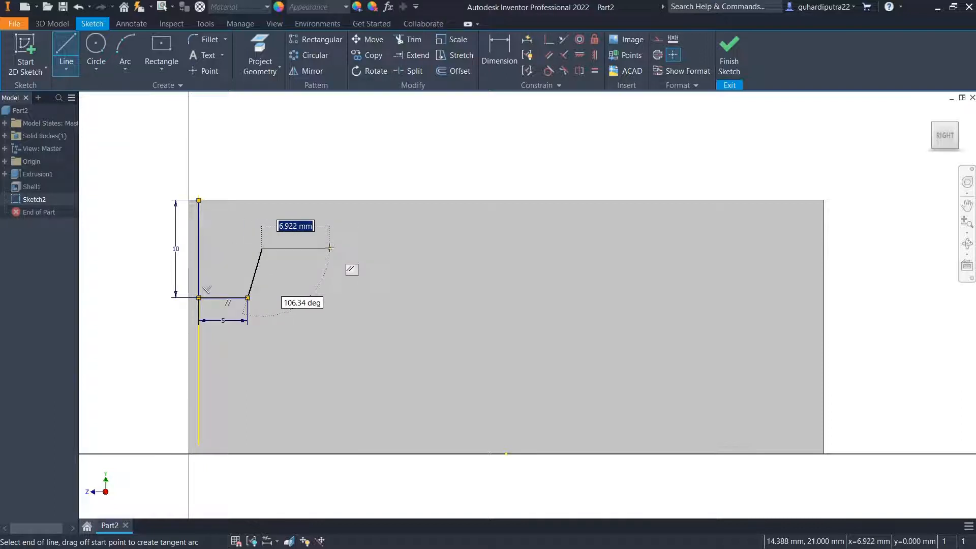
{"action": "type", "text": "1"}
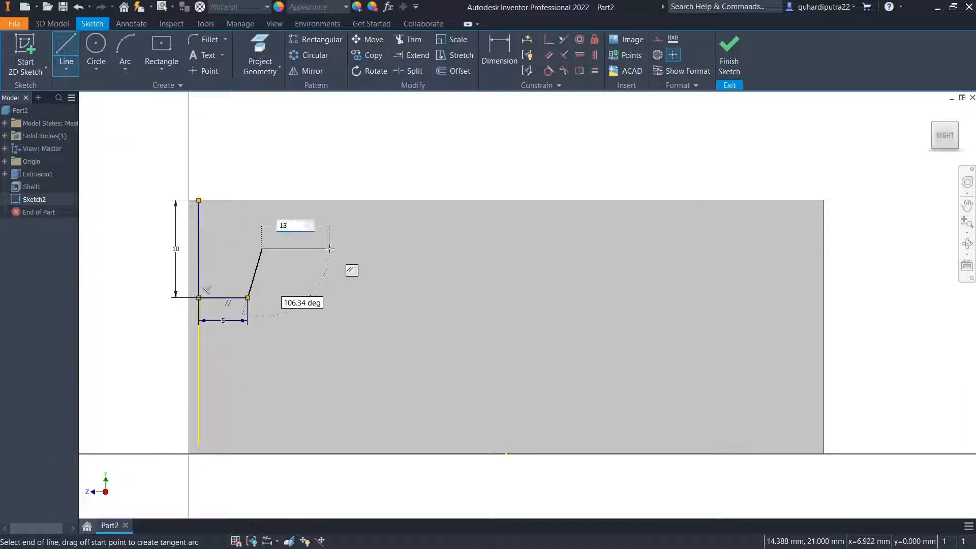
{"action": "type", "text": "3"}
{"action": "key", "text": "Return"}
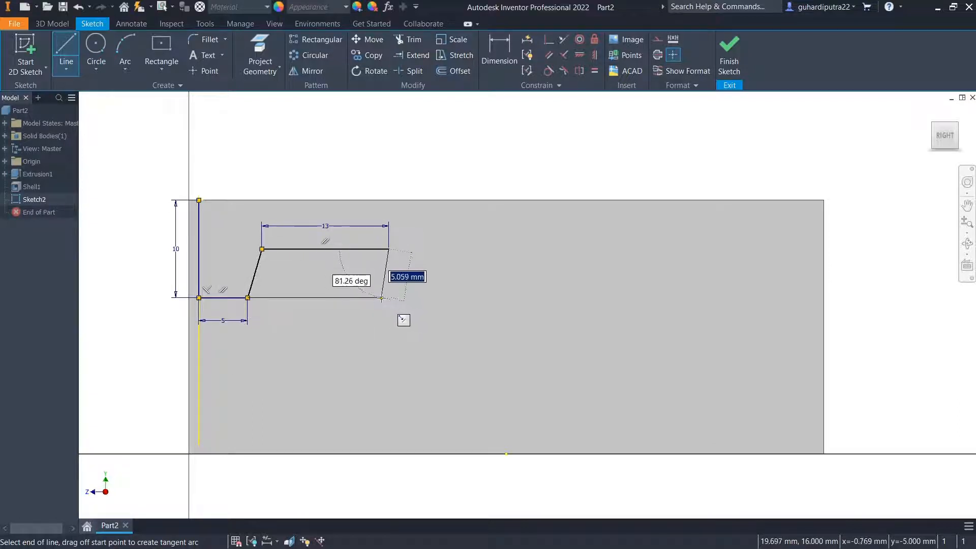
Slant the profile back down to the level of the 5 mm line and add a 7.5 mm horizontal line
{"action": "left_click", "coordinate": [409, 297]}
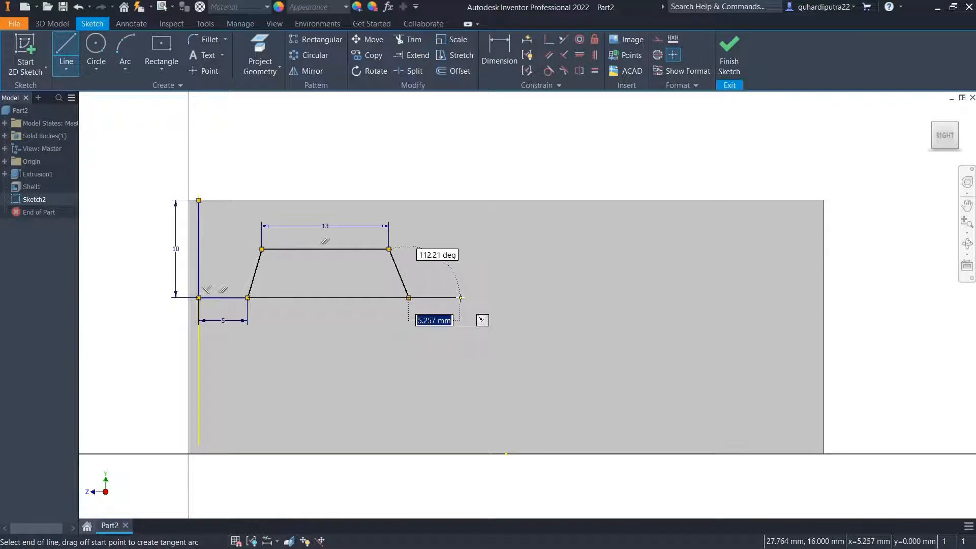
{"action": "type", "text": "7.5"}
{"action": "key", "text": "Return"}
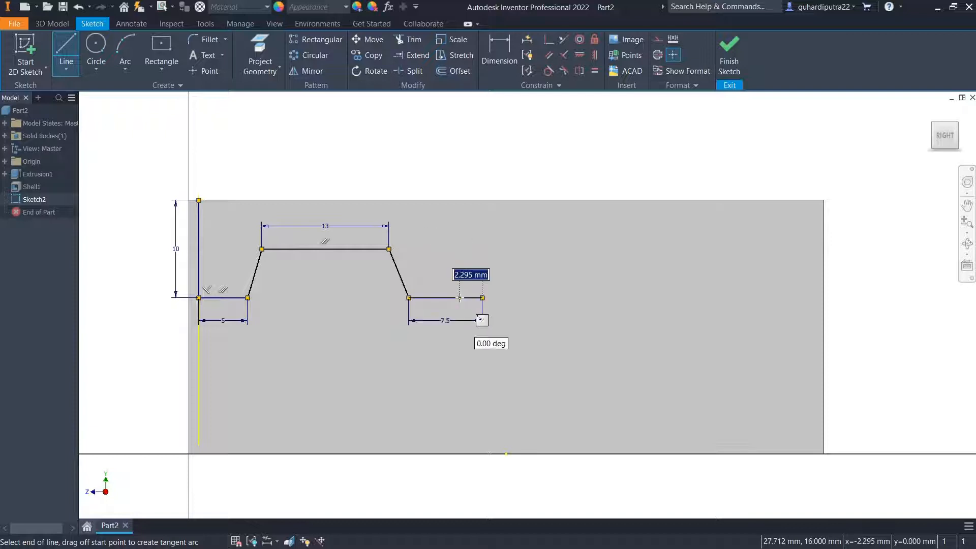
End the line chain and set a 0 mm horizontal dimension between the 7.5 mm line's free end and the face's lower-edge midpoint
{"action": "right_click", "coordinate": [592, 287]}
{"action": "left_click", "coordinate": [619, 287]}
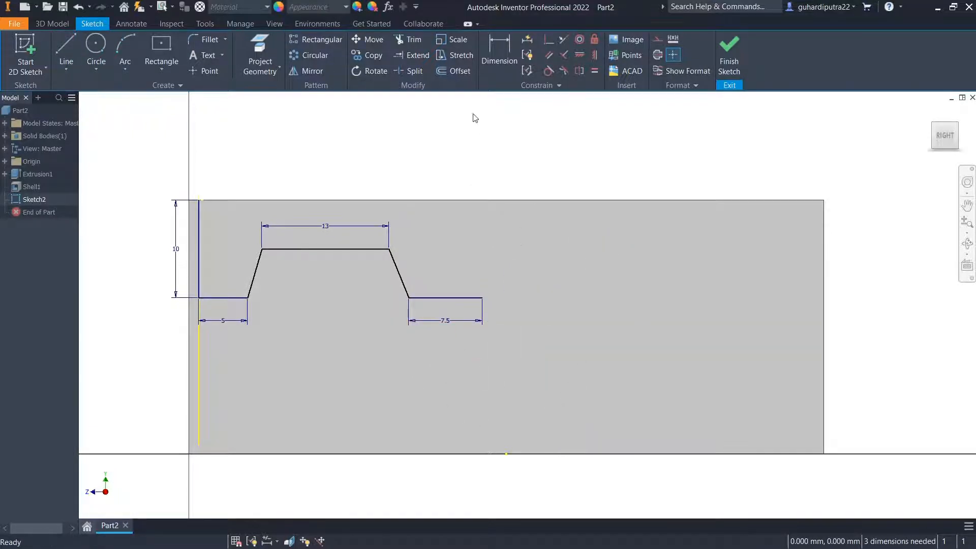
{"action": "left_click", "coordinate": [497, 56]}
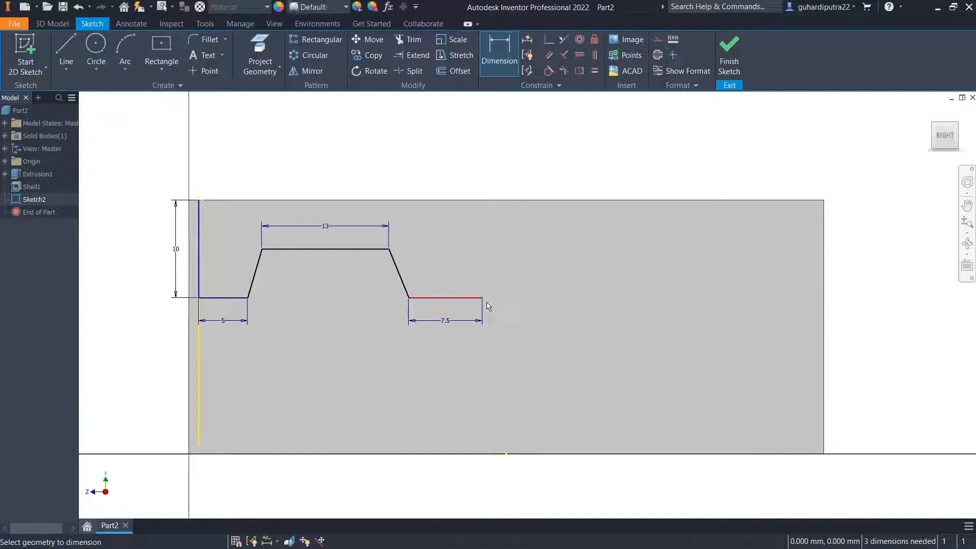
{"action": "left_click", "coordinate": [507, 454]}
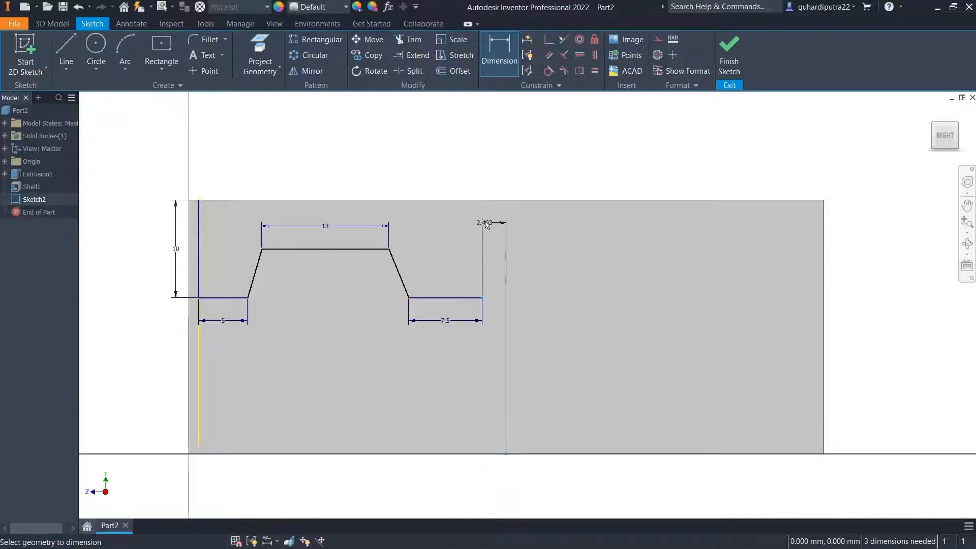
{"action": "left_click", "coordinate": [454, 162]}
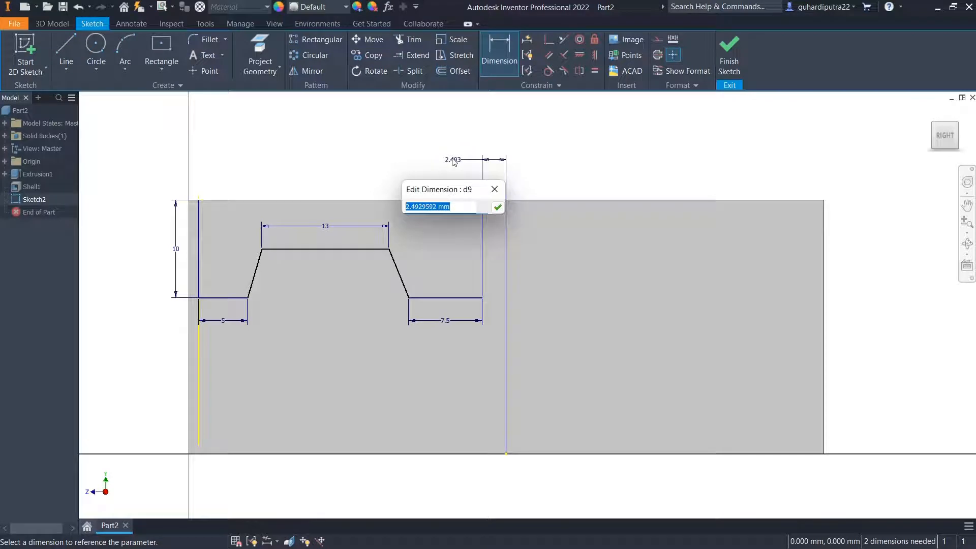
{"action": "type", "text": "0"}
{"action": "left_click", "coordinate": [499, 208]}
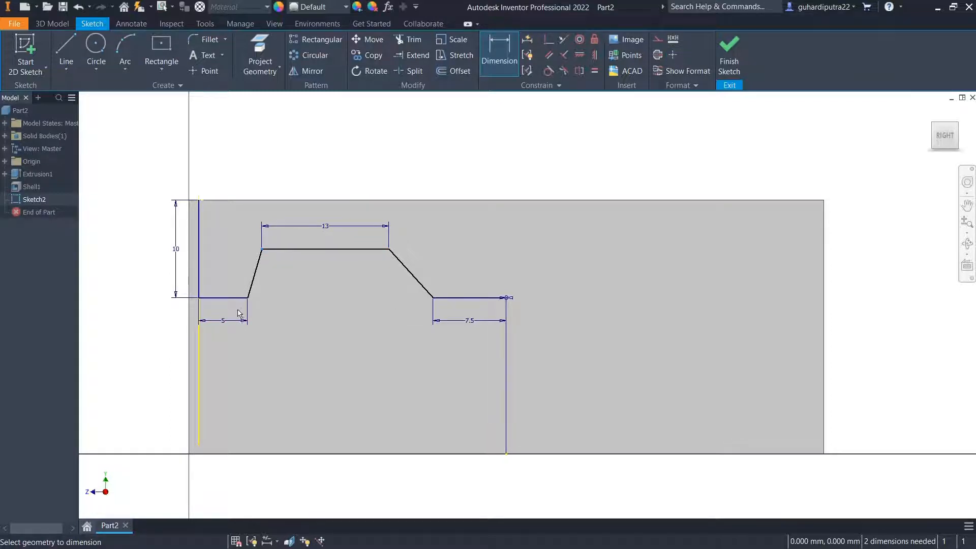
{"action": "key", "text": "Escape"}
Dimension the angle of the rising slanted line against the 5 mm line's extension and set it to 60 degrees
{"action": "left_click", "coordinate": [504, 60]}
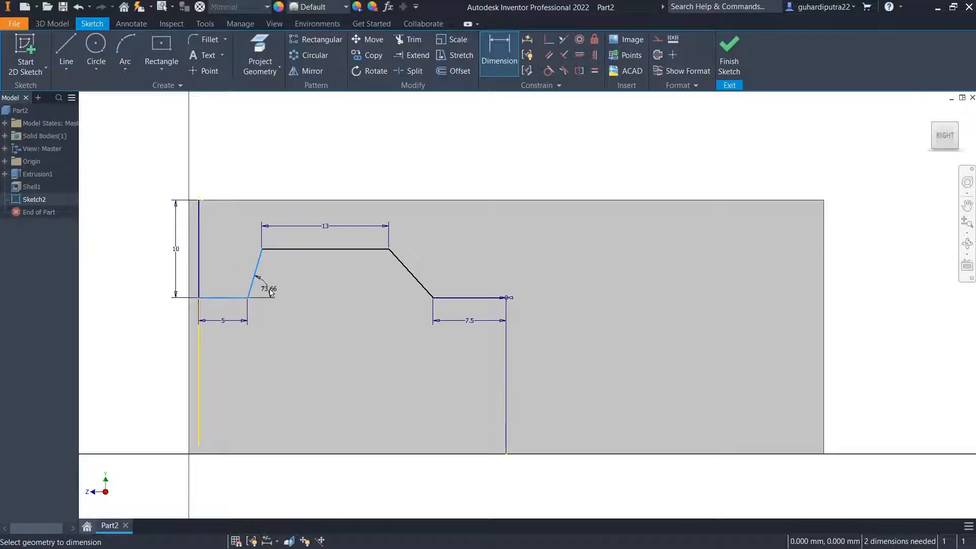
{"action": "left_click", "coordinate": [271, 294]}
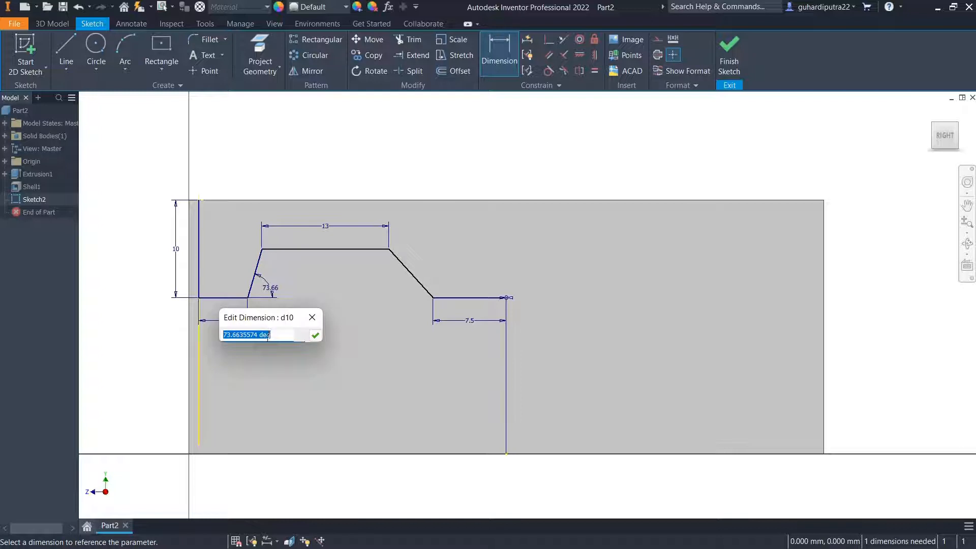
{"action": "type", "text": "60"}
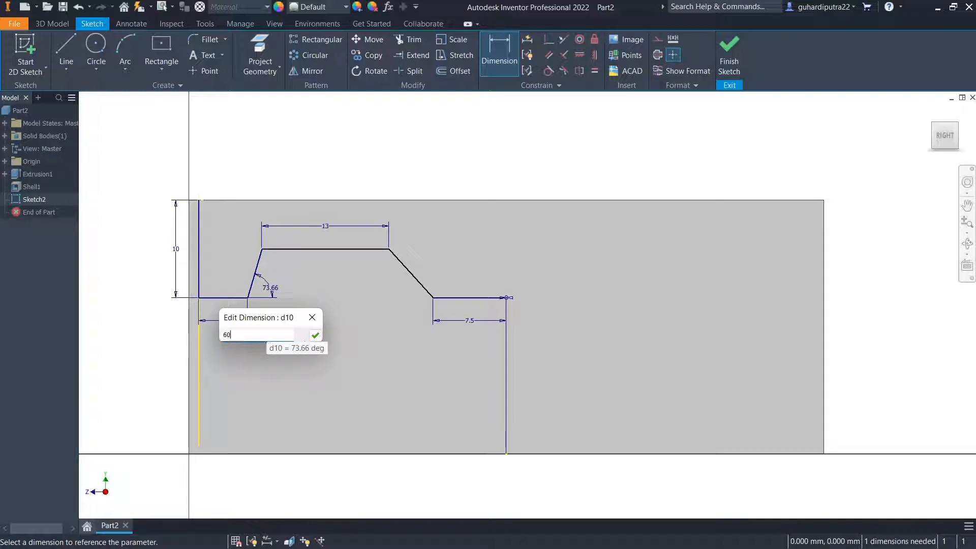
{"action": "key", "text": "Return"}
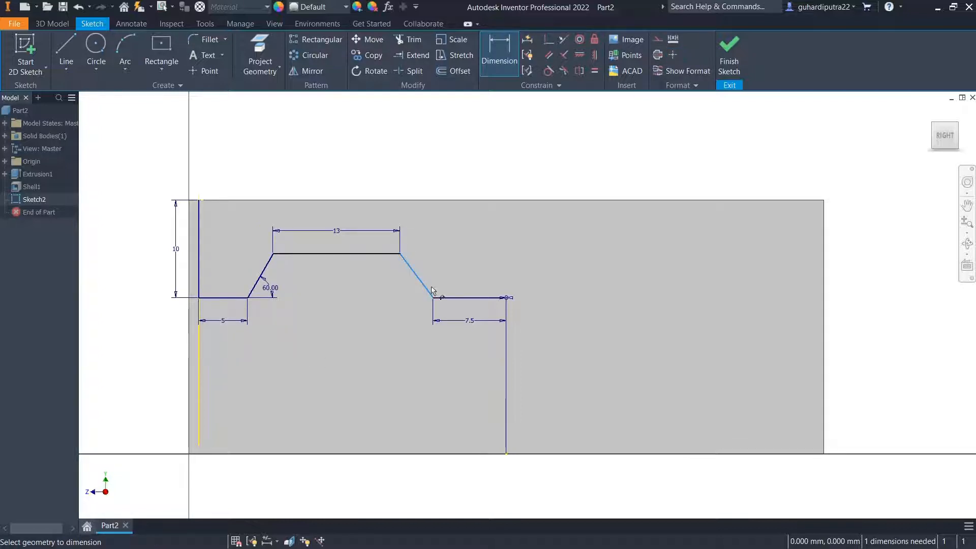
Dimension the descending slanted line's angle to the 7.5 mm line and link it to the first 60-degree angle dimension
{"action": "left_click", "coordinate": [446, 300]}
{"action": "left_click", "coordinate": [401, 274]}
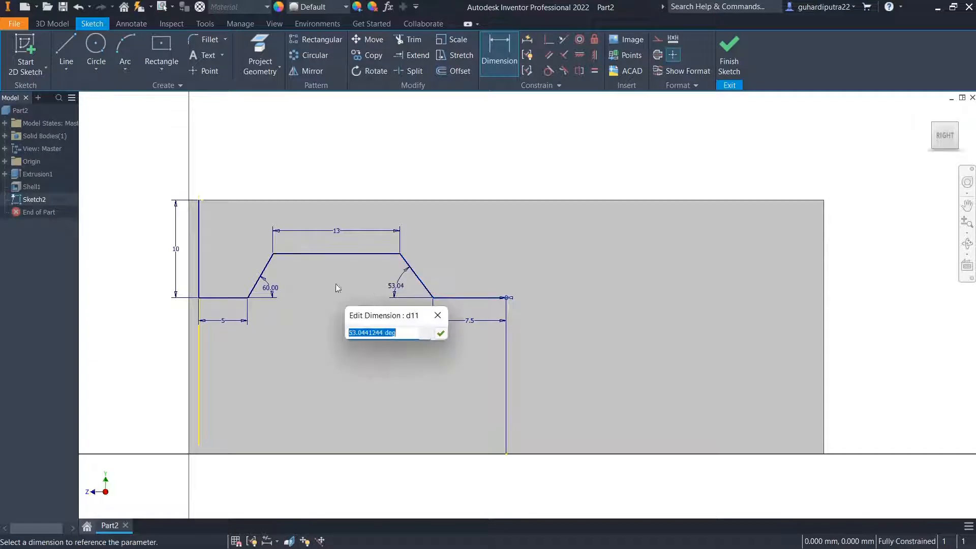
{"action": "left_click", "coordinate": [270, 288]}
{"action": "left_click", "coordinate": [444, 336]}
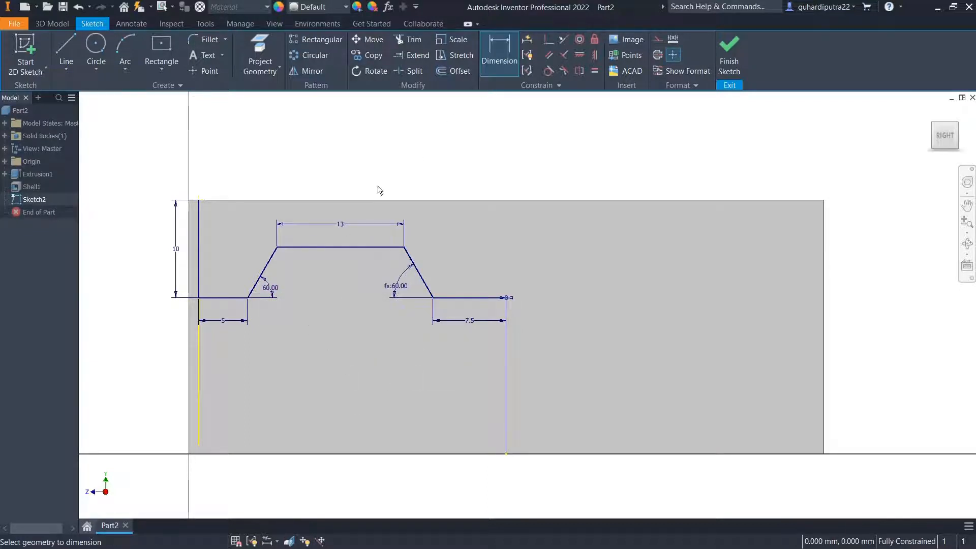
Try to add a height dimension between the 13 mm line and the 5 mm line
{"action": "left_click", "coordinate": [347, 248]}
{"action": "left_click", "coordinate": [229, 298]}
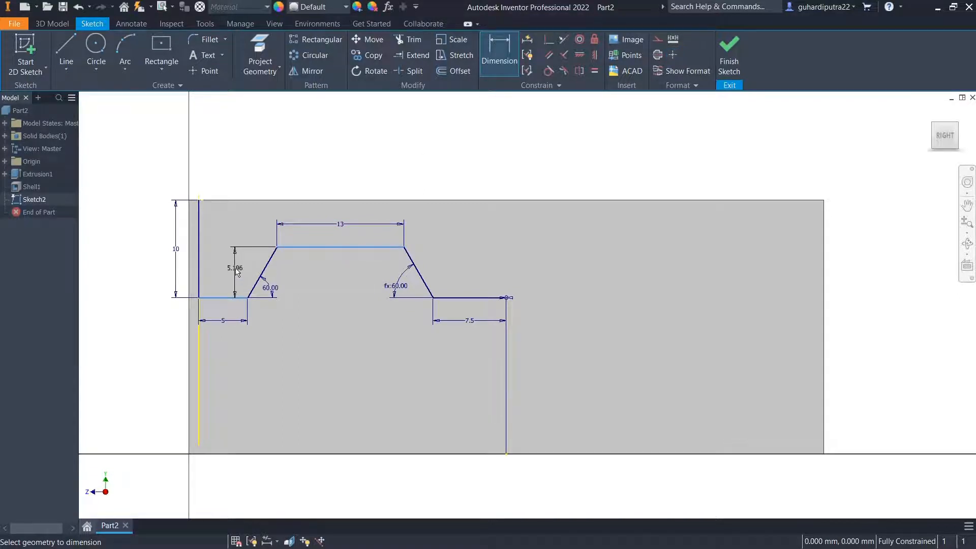
{"action": "left_click", "coordinate": [235, 268]}
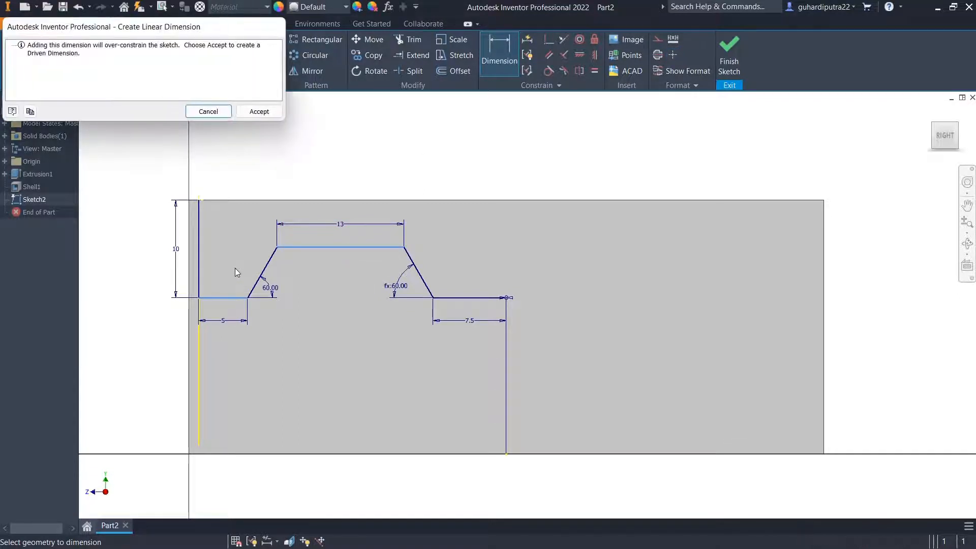
{"action": "left_click", "coordinate": [210, 113]}
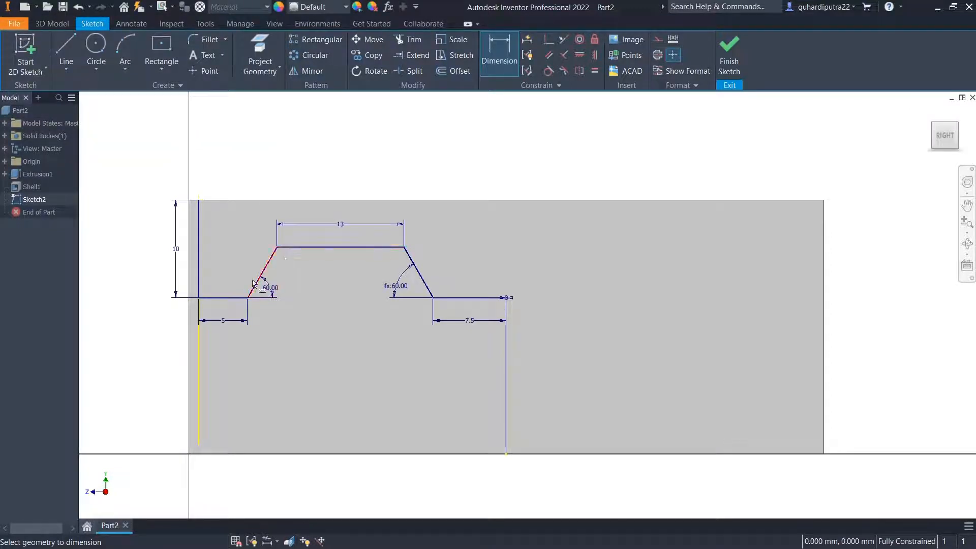
{"action": "left_click", "coordinate": [62, 55]}
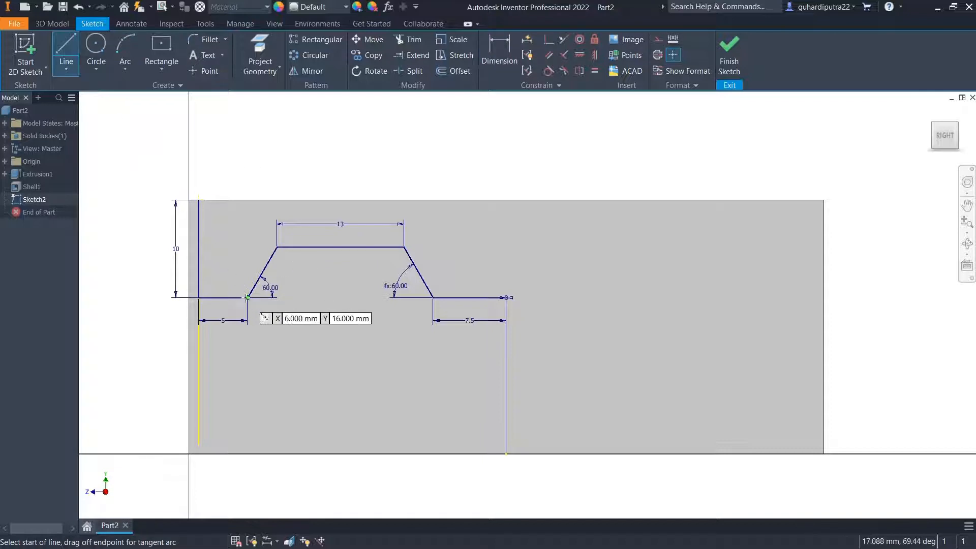
{"action": "left_click", "coordinate": [248, 297]}
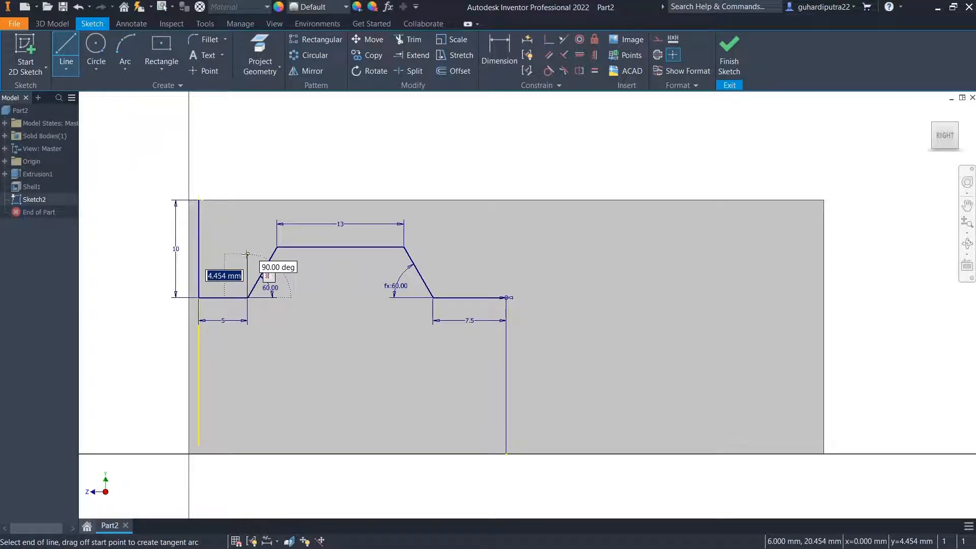
{"action": "right_click", "coordinate": [247, 254]}
{"action": "left_click", "coordinate": [211, 254]}
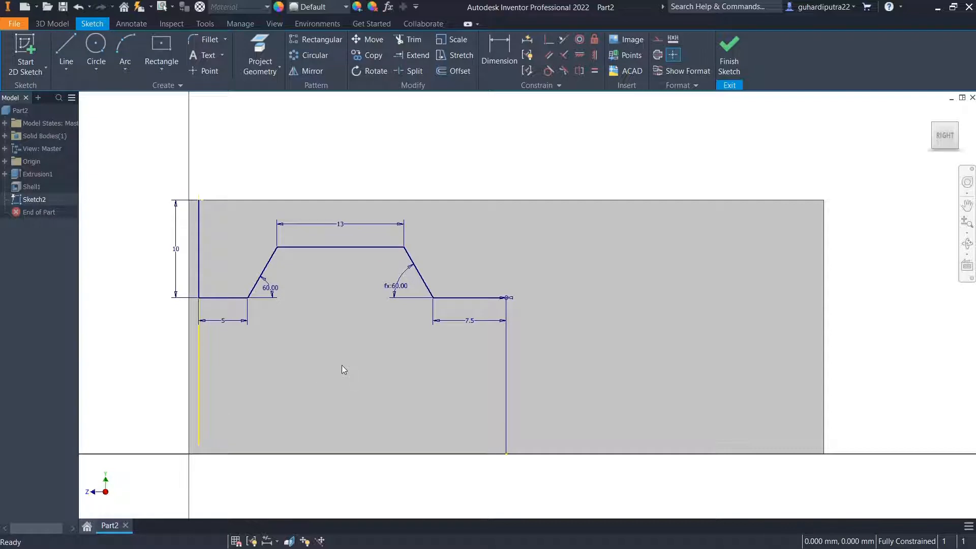
Draw a vertical line from the end of the 7.5 mm line up to the face's upper edge
{"action": "left_click", "coordinate": [76, 49]}
{"action": "left_click", "coordinate": [506, 297]}
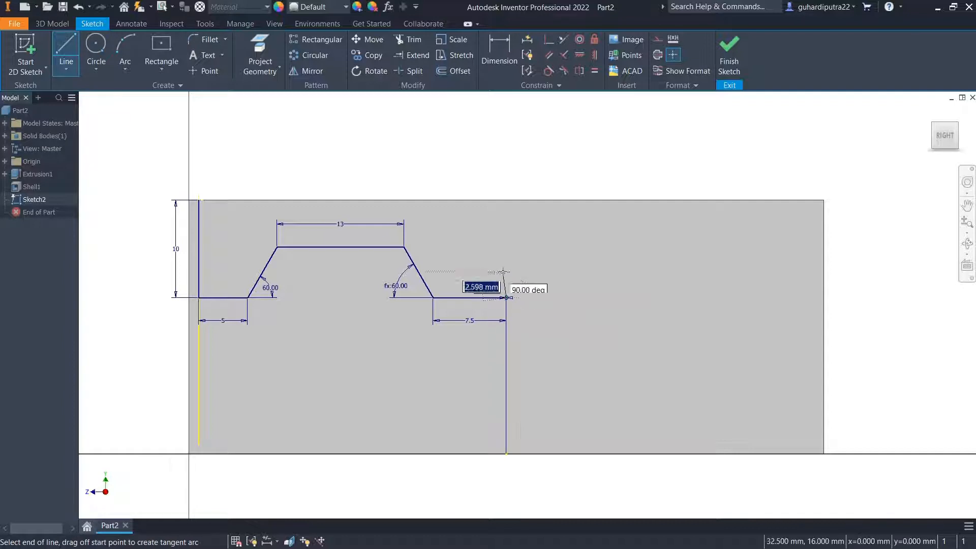
{"action": "double_click", "coordinate": [505, 200]}
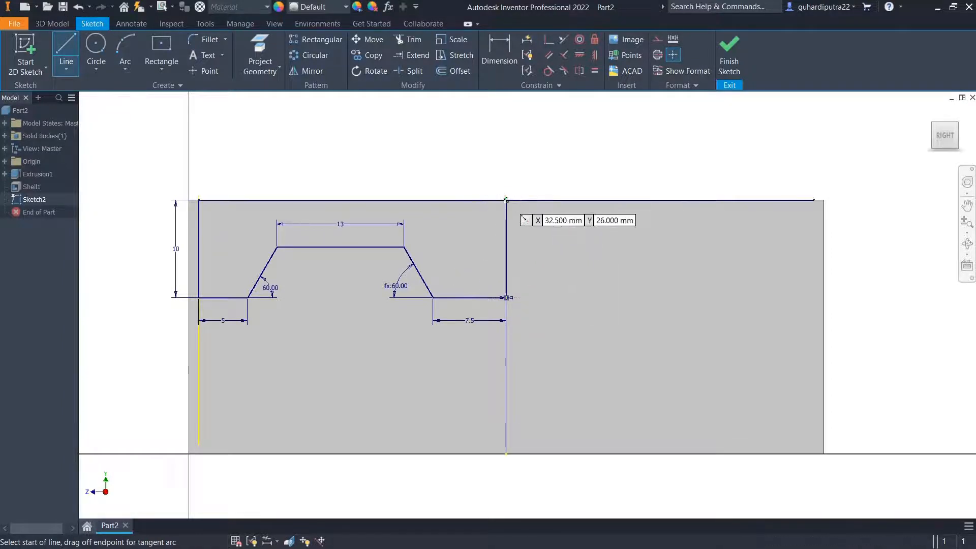
{"action": "right_click", "coordinate": [506, 199]}
{"action": "left_click", "coordinate": [557, 159]}
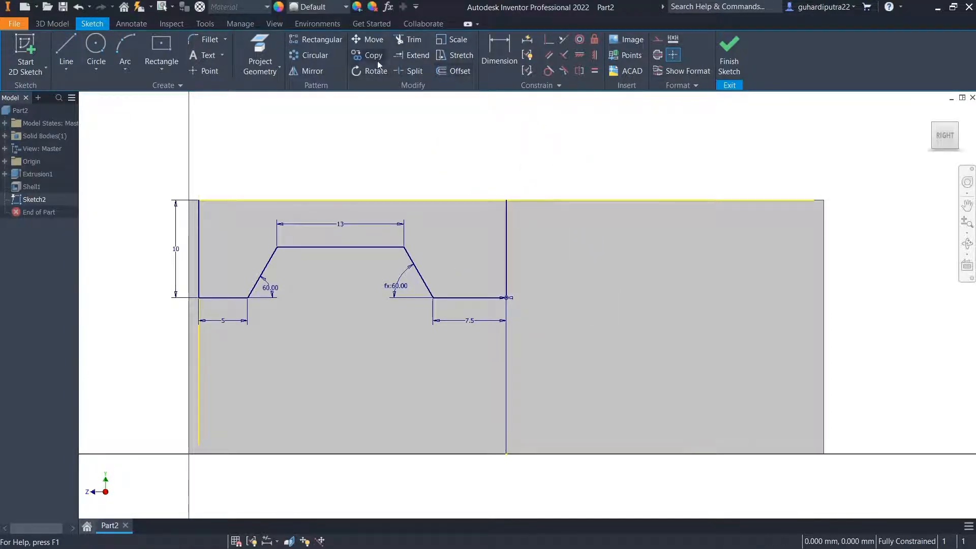
Mirror the whole stepped profile about the vertical line in the middle of the face
{"action": "left_click", "coordinate": [311, 72]}
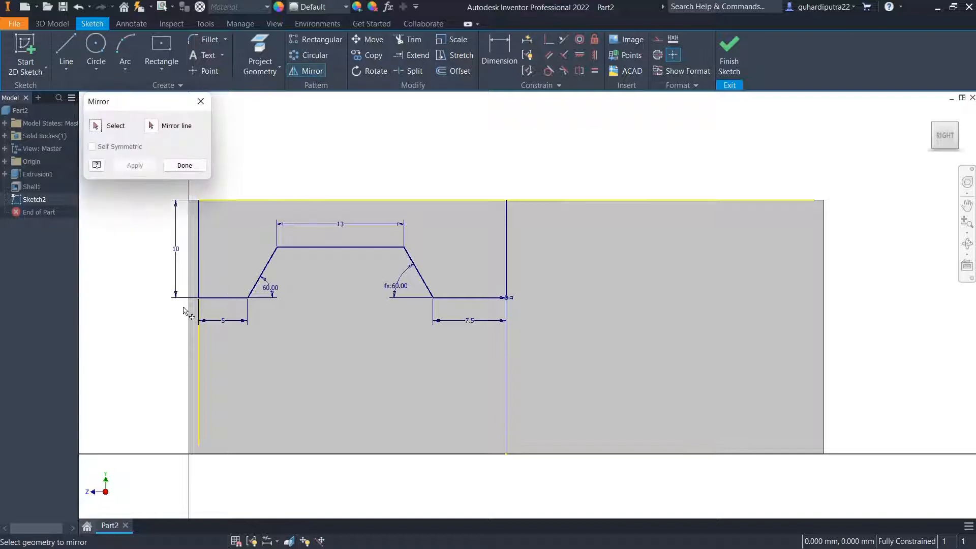
{"action": "mouse_move", "coordinate": [133, 352]}
{"action": "left_mouse_down"}
{"action": "mouse_move", "coordinate": [473, 219]}
{"action": "mouse_move", "coordinate": [497, 191]}
{"action": "left_mouse_up"}
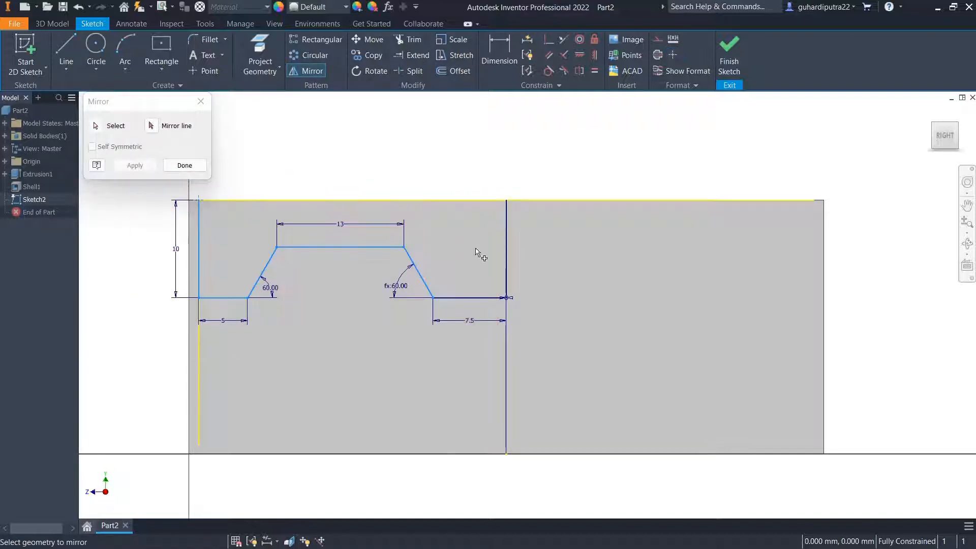
{"action": "left_click", "coordinate": [151, 126]}
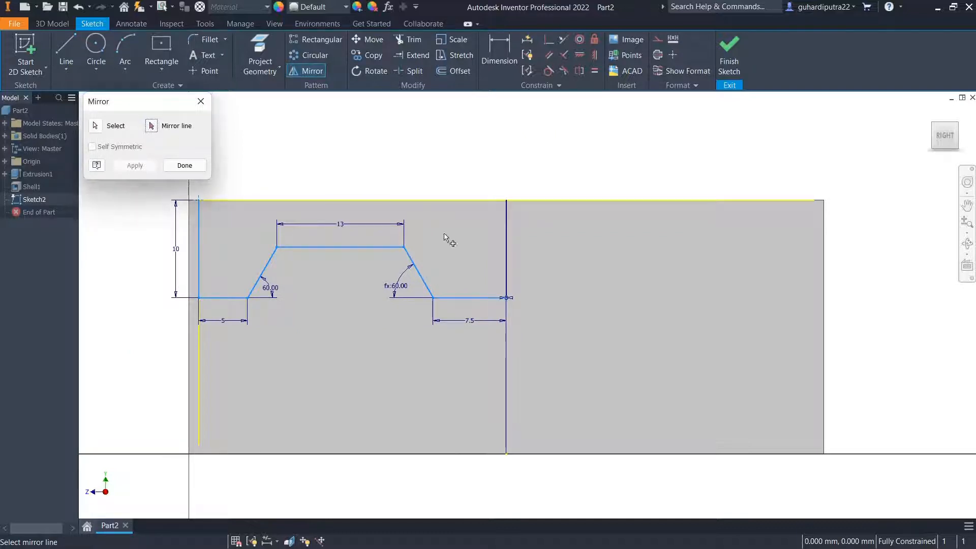
{"action": "left_click", "coordinate": [506, 259]}
{"action": "left_click", "coordinate": [126, 168]}
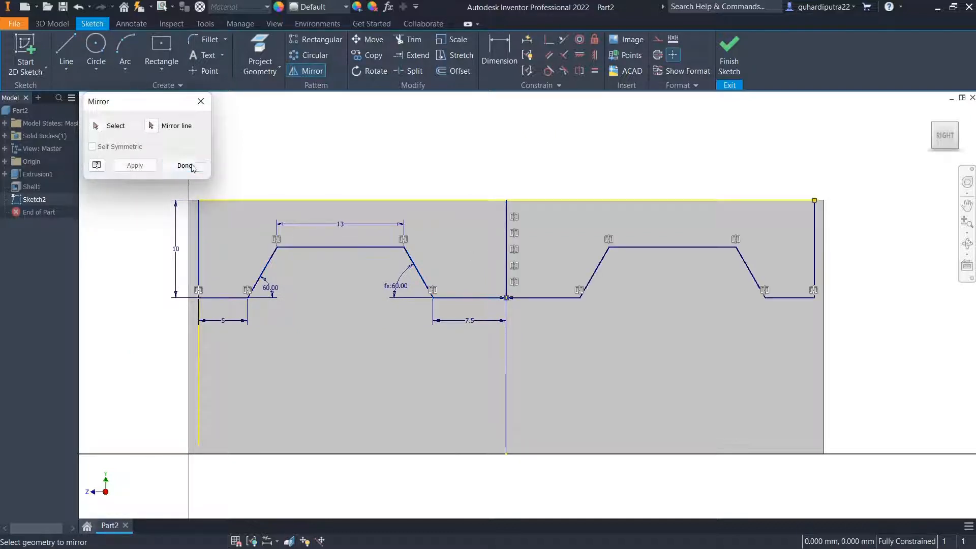
{"action": "left_click", "coordinate": [184, 166]}
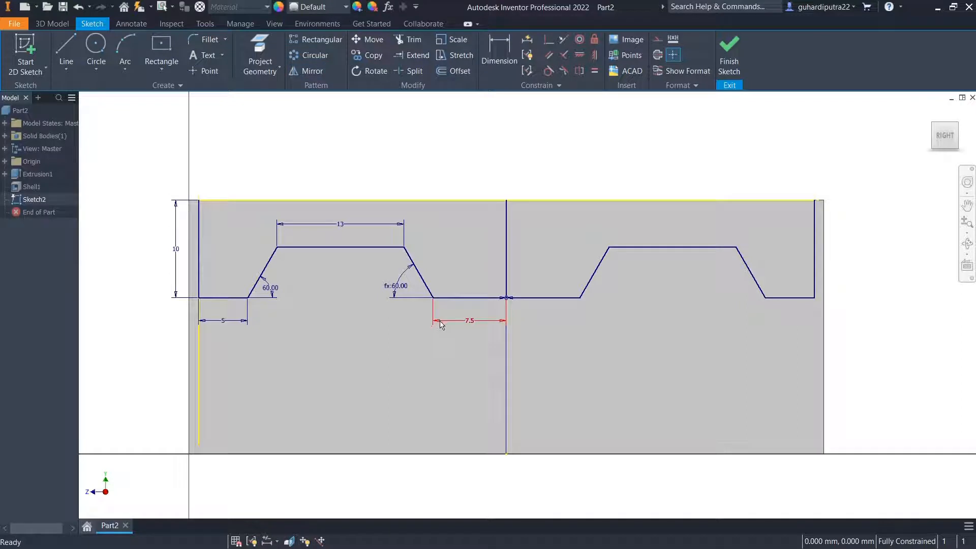
Fillet both lower corners of the 5 mm line and of its mirrored copy with a 2 mm radius
{"action": "left_click", "coordinate": [206, 39]}
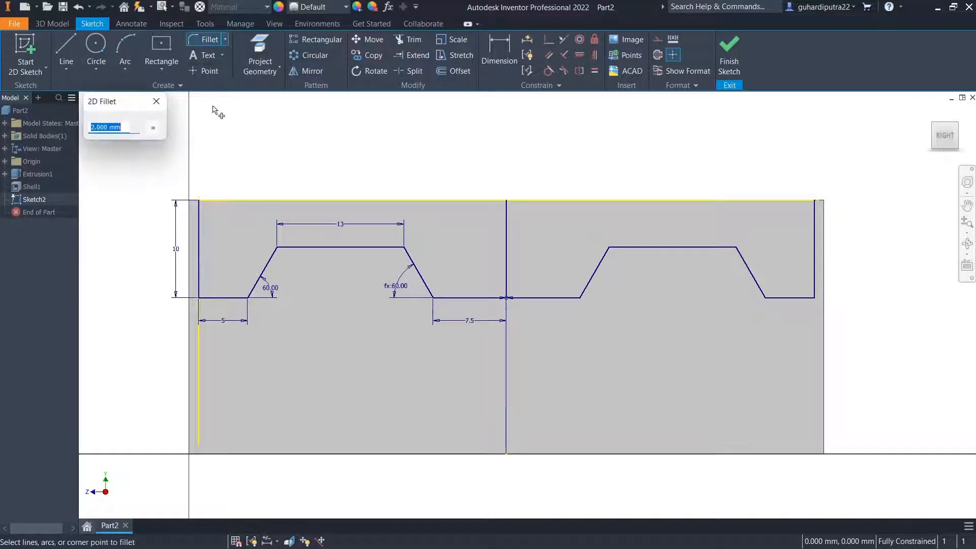
{"action": "left_click", "coordinate": [199, 297]}
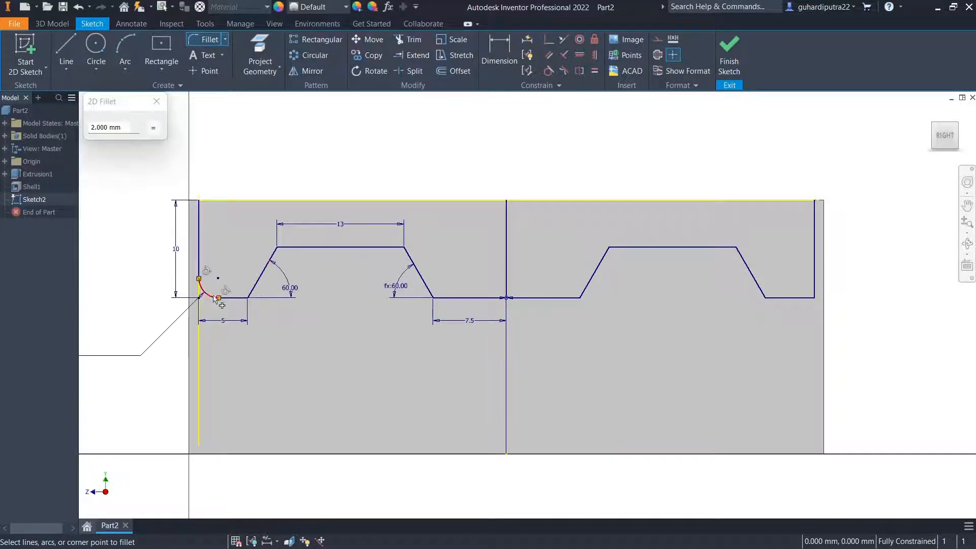
{"action": "left_click", "coordinate": [248, 296]}
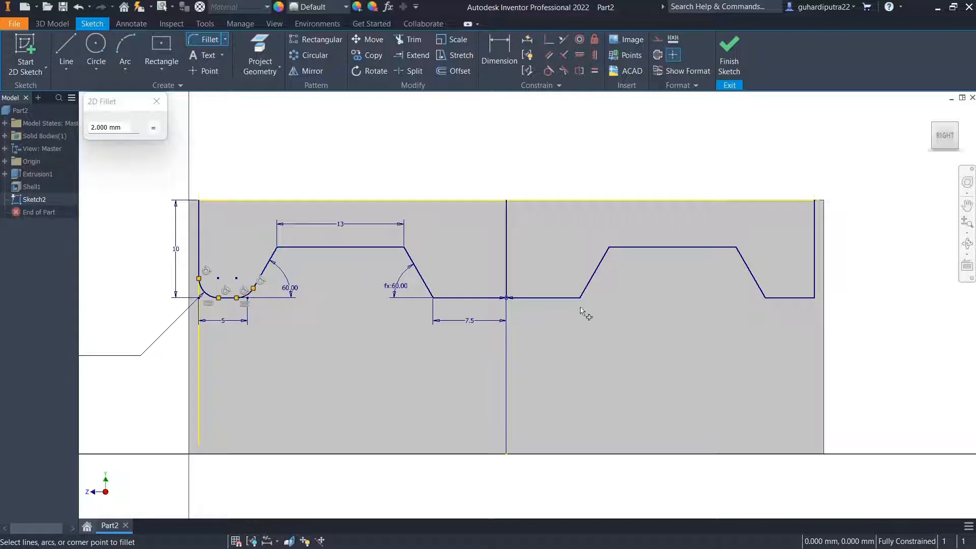
{"action": "left_click", "coordinate": [769, 297]}
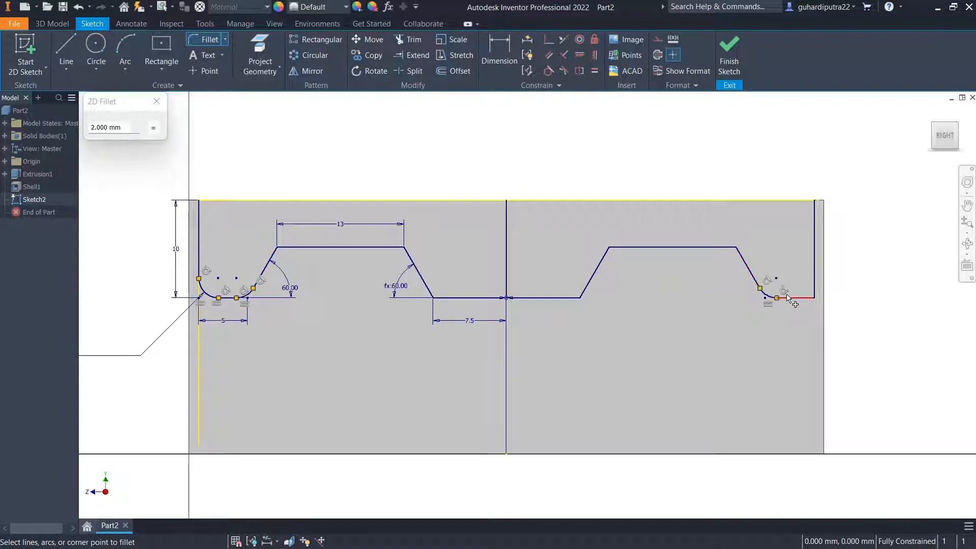
{"action": "left_click", "coordinate": [814, 288]}
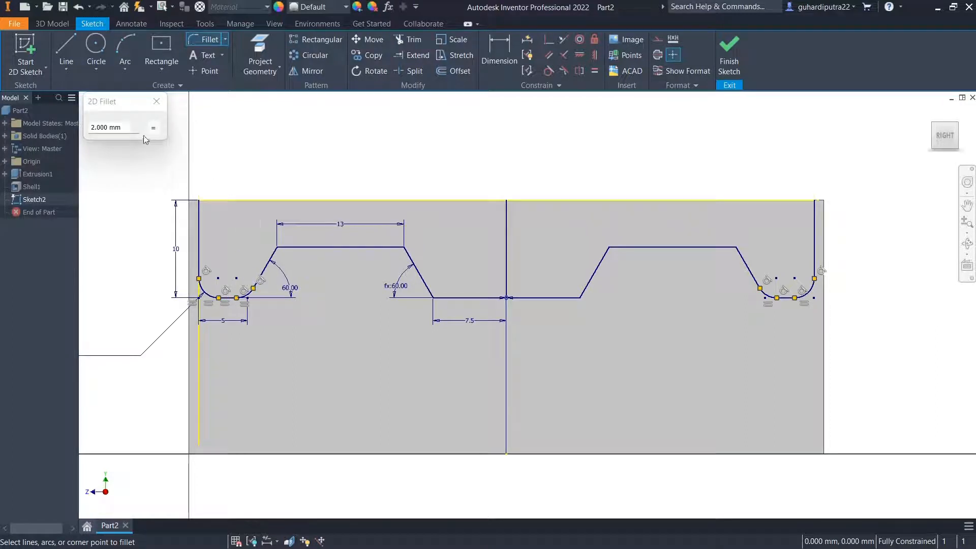
{"action": "left_click", "coordinate": [157, 101]}
Delete the vertical line that served as the mirror axis between the two profile halves
{"action": "scroll", "coordinate": [602, 282], "scroll_direction": "up", "scroll_amount": 3}
{"action": "scroll", "coordinate": [579, 300], "scroll_direction": "down", "scroll_amount": 3}
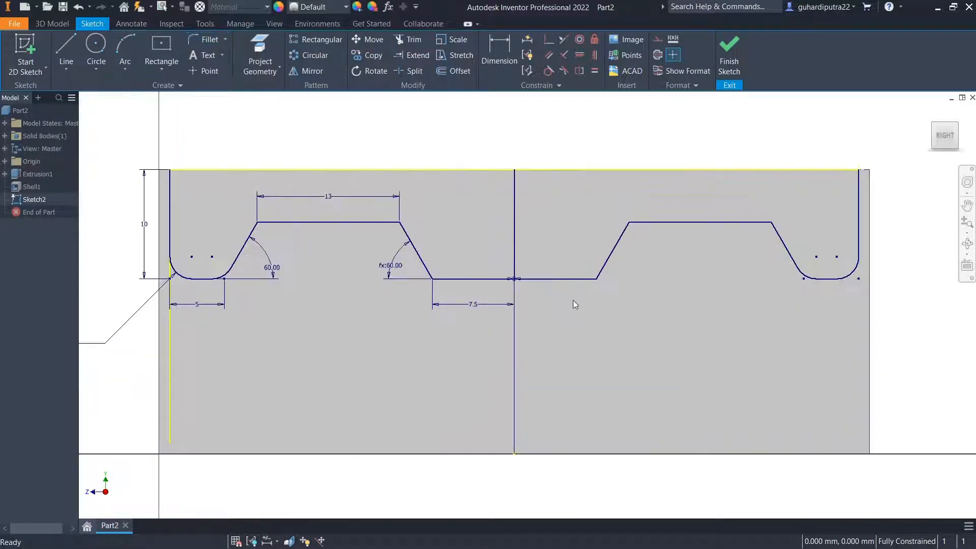
{"action": "right_click", "coordinate": [515, 231]}
{"action": "left_click", "coordinate": [520, 201]}
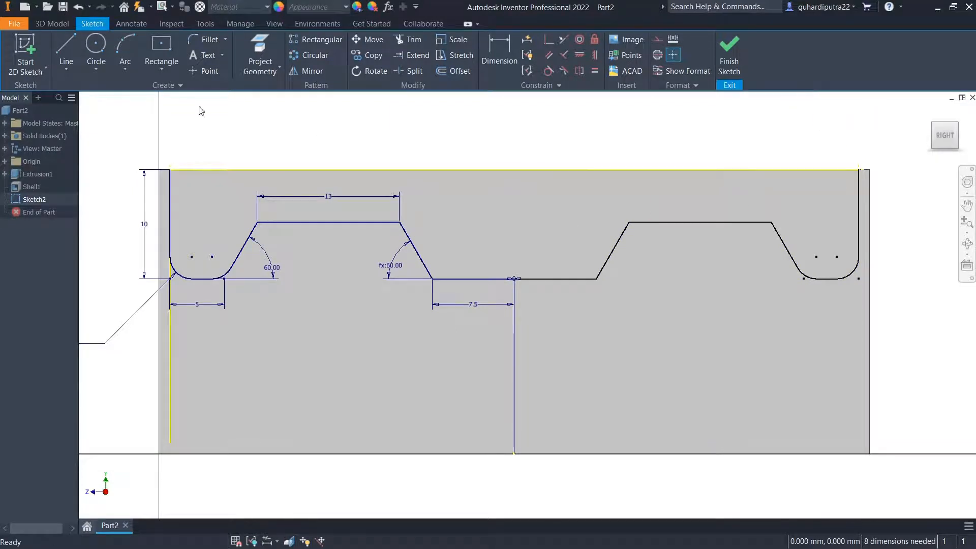
Close the profile with a line along the face's upper edge between the two outer vertical lines, and finish the sketch
{"action": "left_click", "coordinate": [66, 53]}
{"action": "left_click", "coordinate": [217, 169]}
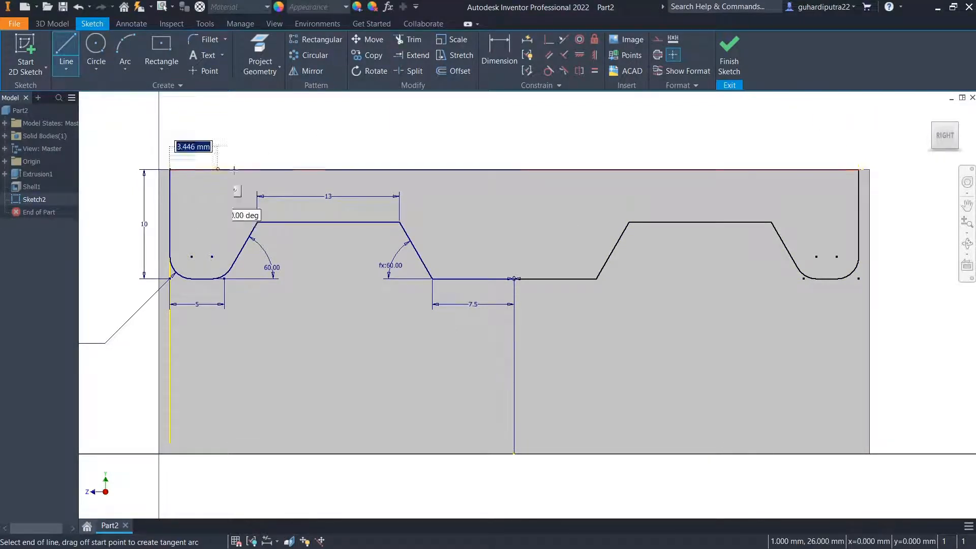
{"action": "left_click", "coordinate": [859, 169]}
{"action": "right_click", "coordinate": [812, 131]}
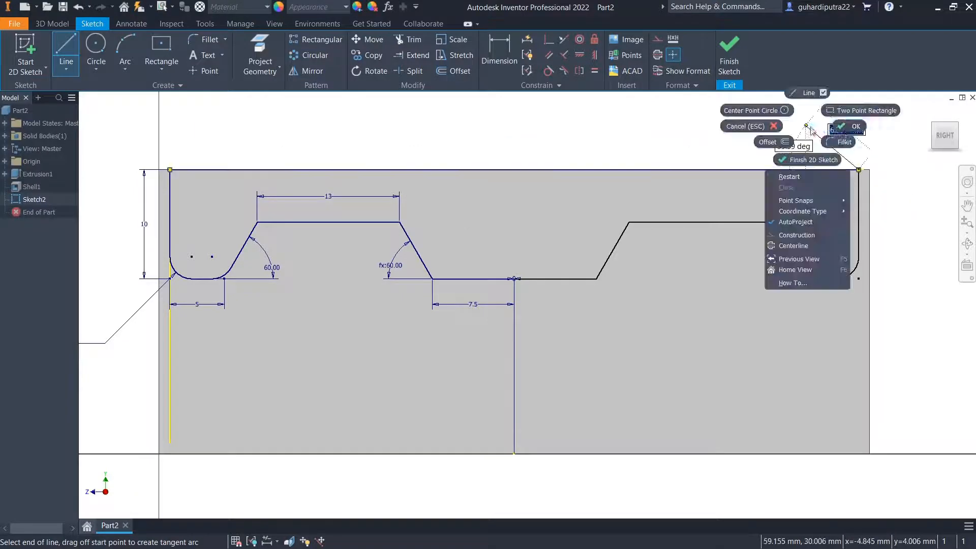
{"action": "left_click", "coordinate": [729, 56]}
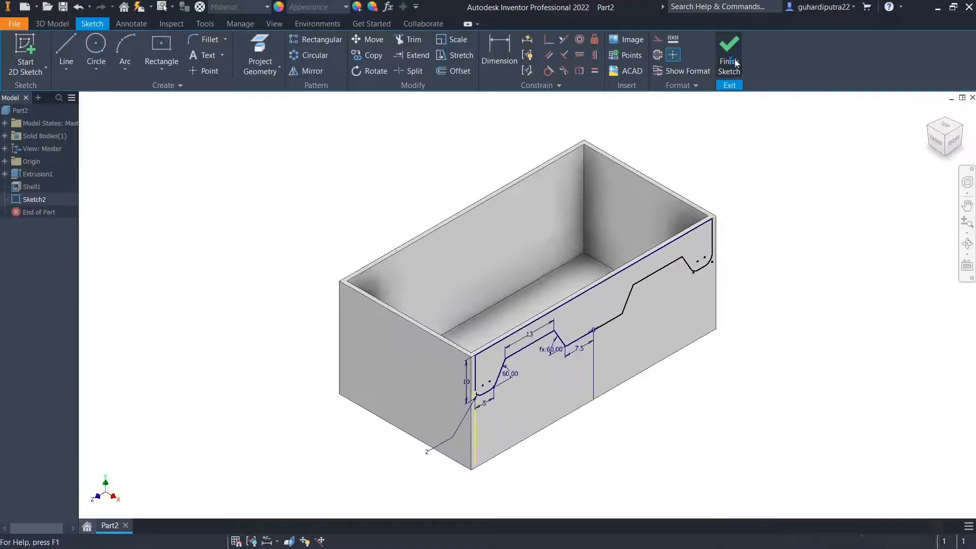
Extrude the closed stepped profile as a cut through all, in the flipped direction across both long walls of the box
{"action": "left_click", "coordinate": [66, 53]}
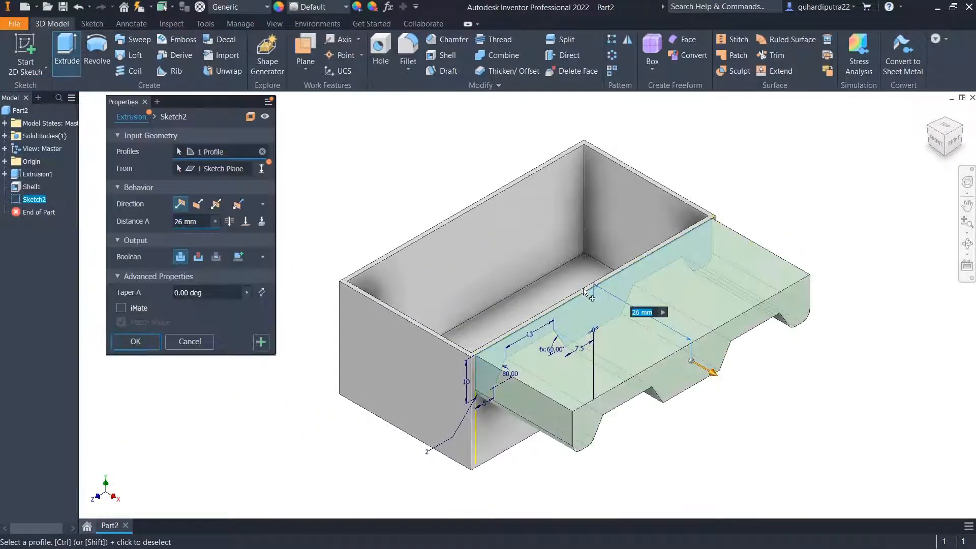
{"action": "left_click", "coordinate": [245, 221]}
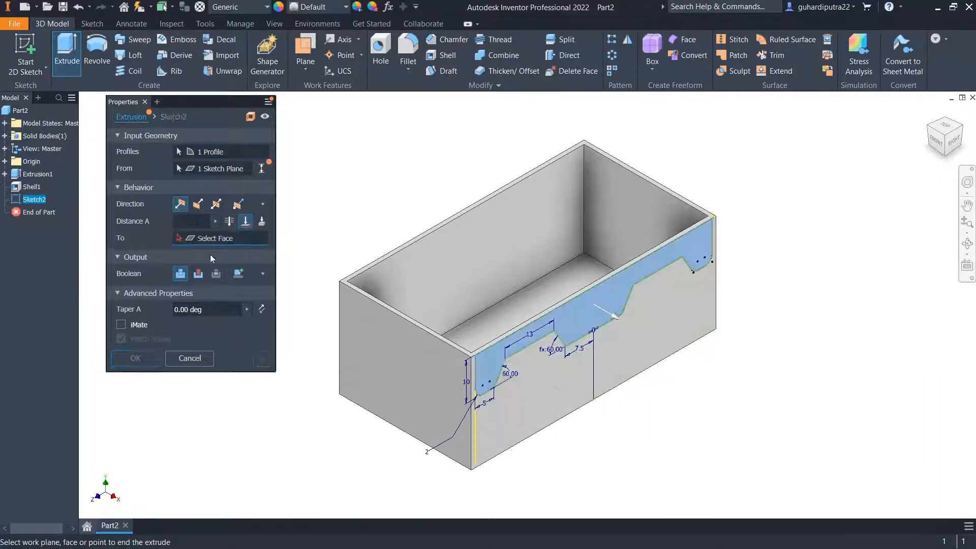
{"action": "left_click", "coordinate": [198, 273]}
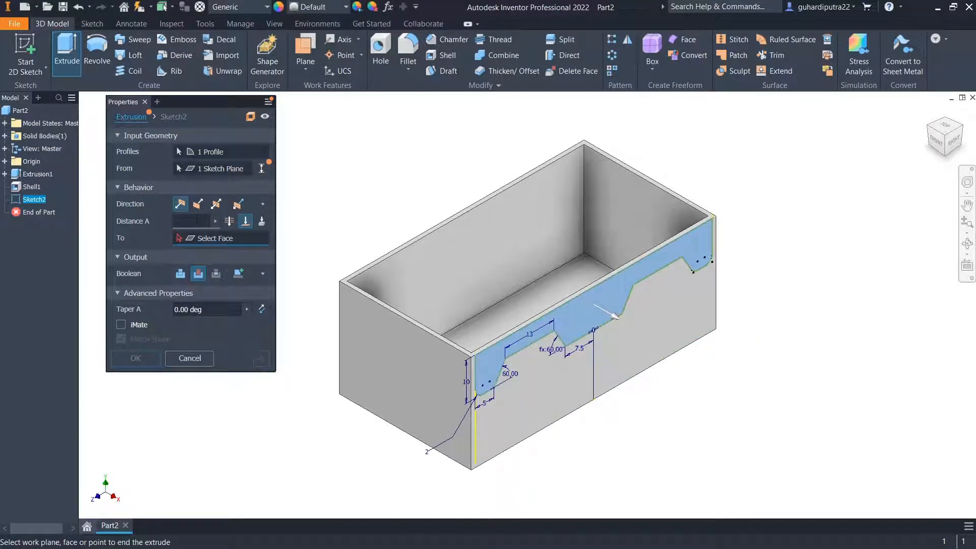
{"action": "left_click", "coordinate": [197, 203]}
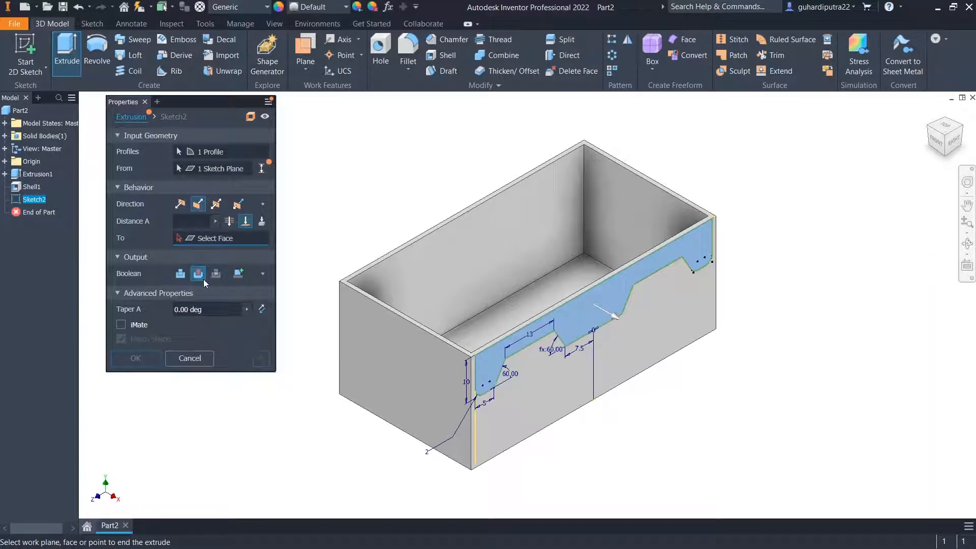
{"action": "left_click", "coordinate": [178, 204]}
{"action": "left_click", "coordinate": [230, 221]}
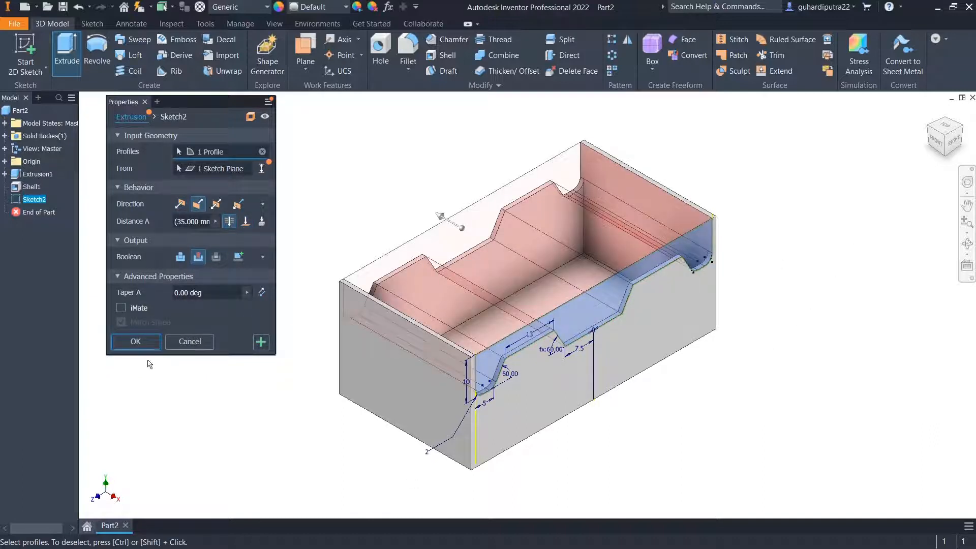
{"action": "left_click", "coordinate": [140, 346]}
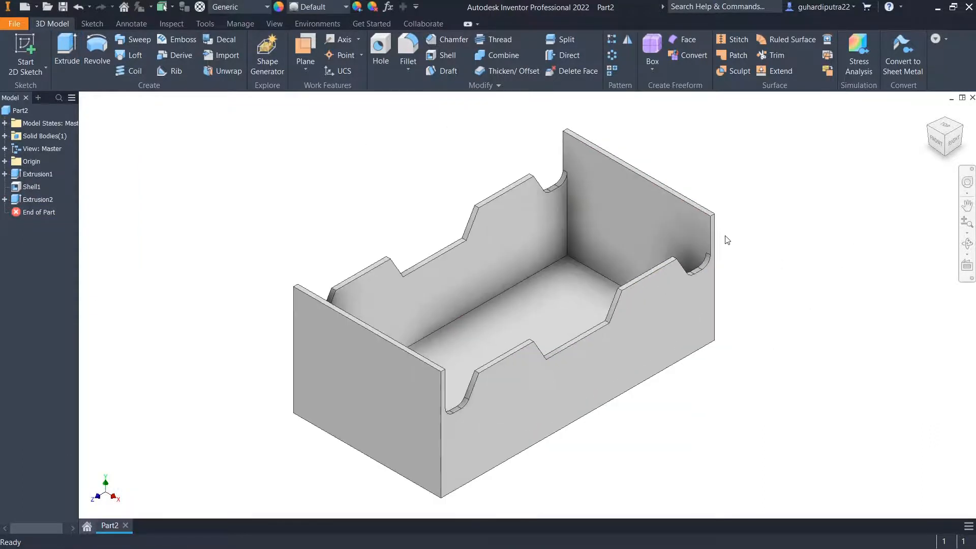
Start a fillet with a 4 mm radius and select both upper corner edges of the near end wall
{"action": "left_click", "coordinate": [939, 146]}
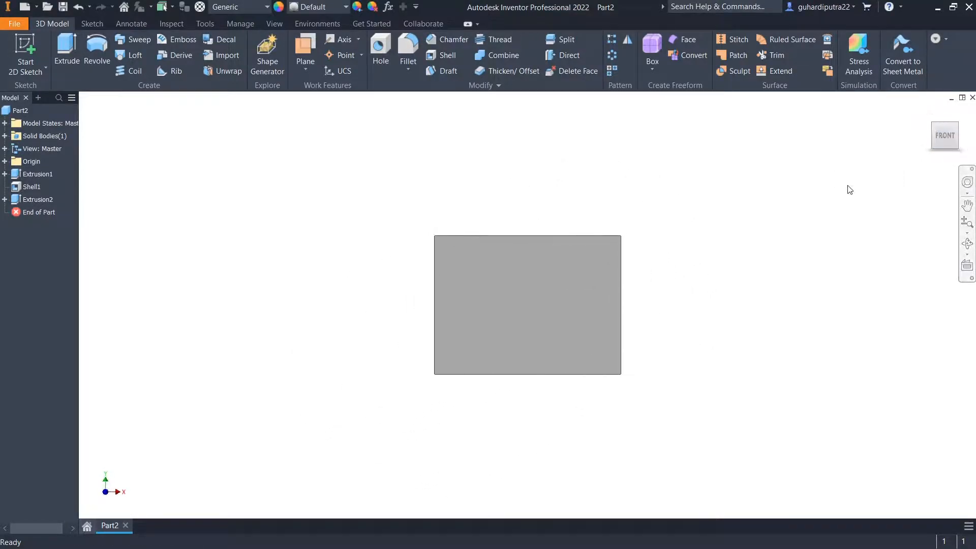
{"action": "left_click", "coordinate": [930, 112]}
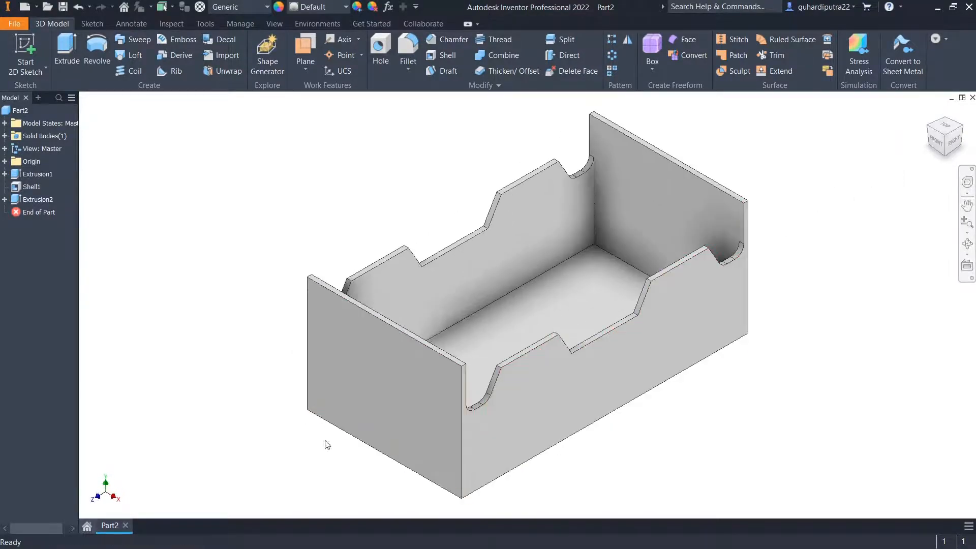
{"action": "left_click", "coordinate": [409, 54]}
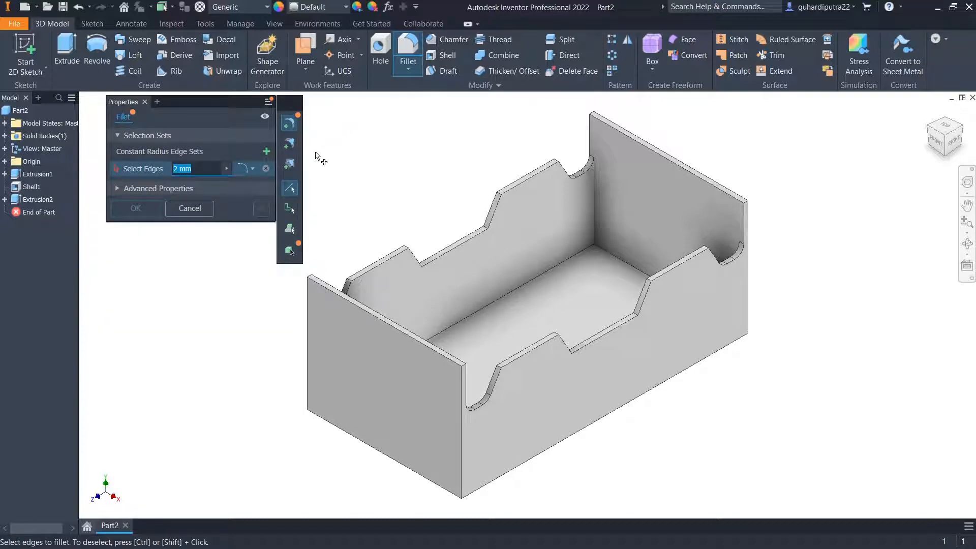
{"action": "type", "text": "4"}
{"action": "scroll", "coordinate": [464, 358], "scroll_direction": "up", "scroll_amount": 6}
{"action": "left_click", "coordinate": [465, 360]}
{"action": "scroll", "coordinate": [465, 360], "scroll_direction": "down", "scroll_amount": 5}
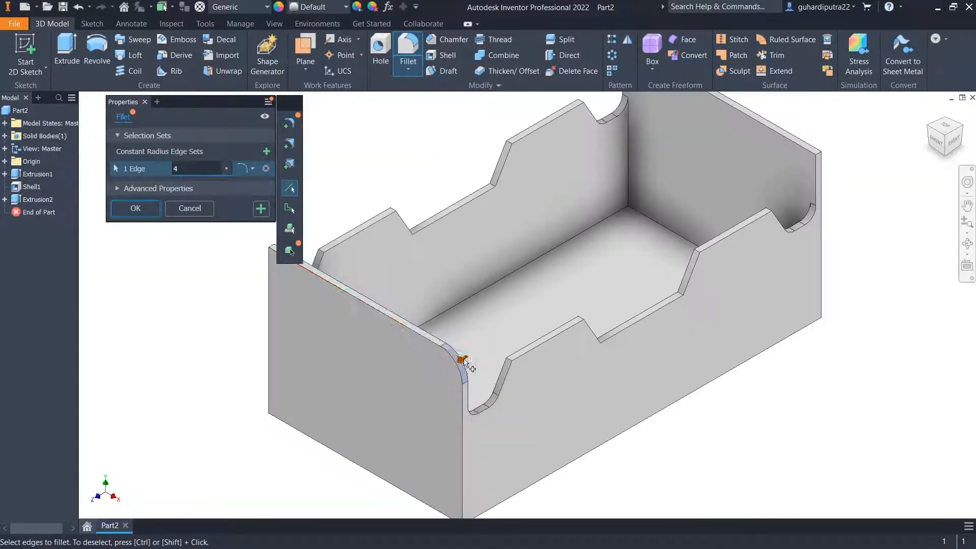
{"action": "scroll", "coordinate": [356, 310], "scroll_direction": "up", "scroll_amount": 6}
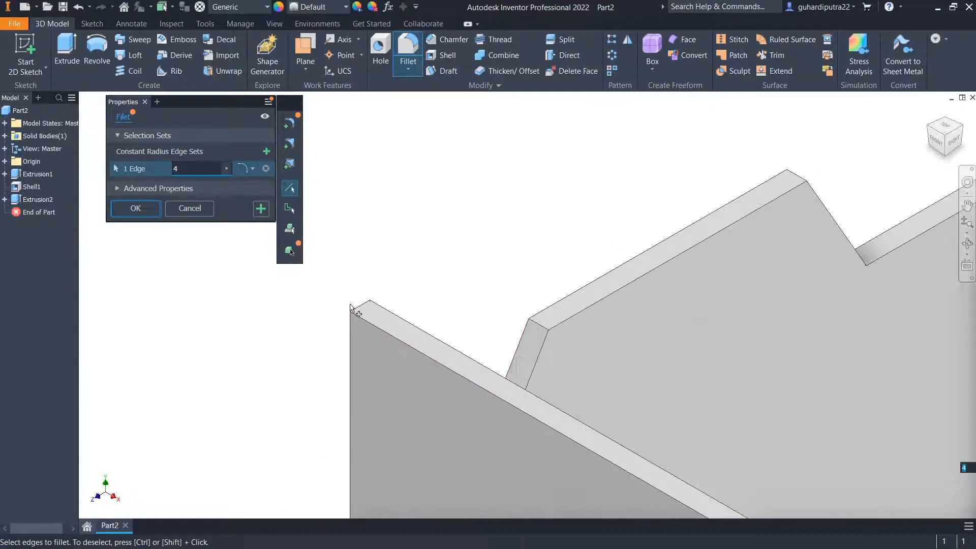
{"action": "left_click", "coordinate": [359, 310]}
{"action": "scroll", "coordinate": [359, 311], "scroll_direction": "down", "scroll_amount": 6}
{"action": "middle_click_drag", "start_coordinate": [362, 303], "coordinate": [255, 332]}
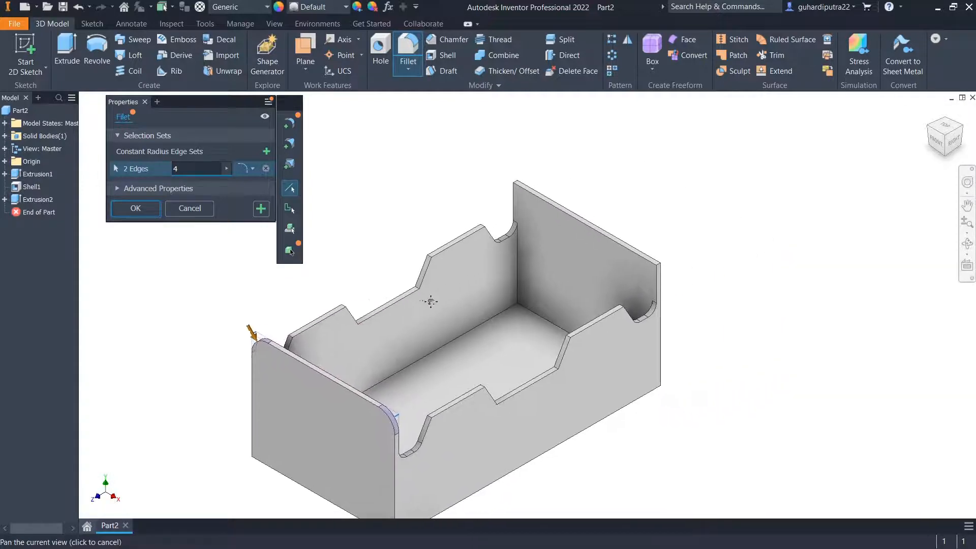
Add both upper corner edges of the far end wall to the 4 mm fillet and apply it
{"action": "scroll", "coordinate": [673, 264], "scroll_direction": "up", "scroll_amount": 5}
{"action": "scroll", "coordinate": [674, 264], "scroll_direction": "up", "scroll_amount": 5}
{"action": "left_click", "coordinate": [675, 278]}
{"action": "scroll", "coordinate": [675, 278], "scroll_direction": "down", "scroll_amount": 5}
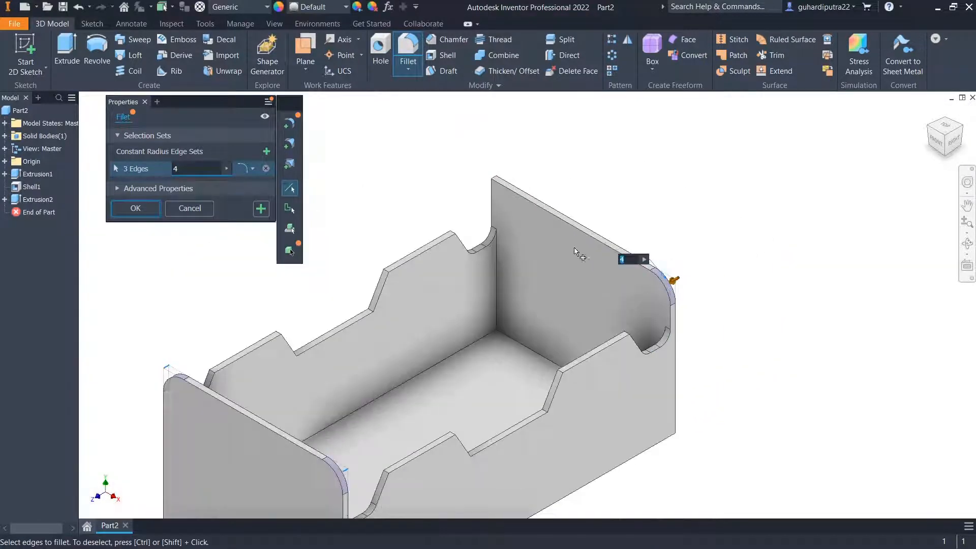
{"action": "scroll", "coordinate": [492, 189], "scroll_direction": "up", "scroll_amount": 5}
{"action": "left_click", "coordinate": [506, 194]}
{"action": "scroll", "coordinate": [508, 199], "scroll_direction": "down", "scroll_amount": 5}
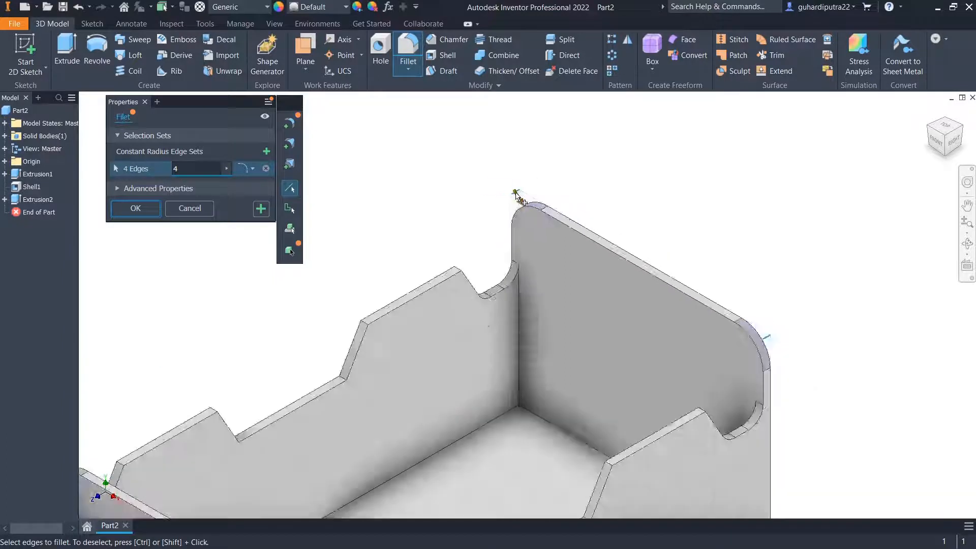
{"action": "scroll", "coordinate": [511, 236], "scroll_direction": "up", "scroll_amount": 5}
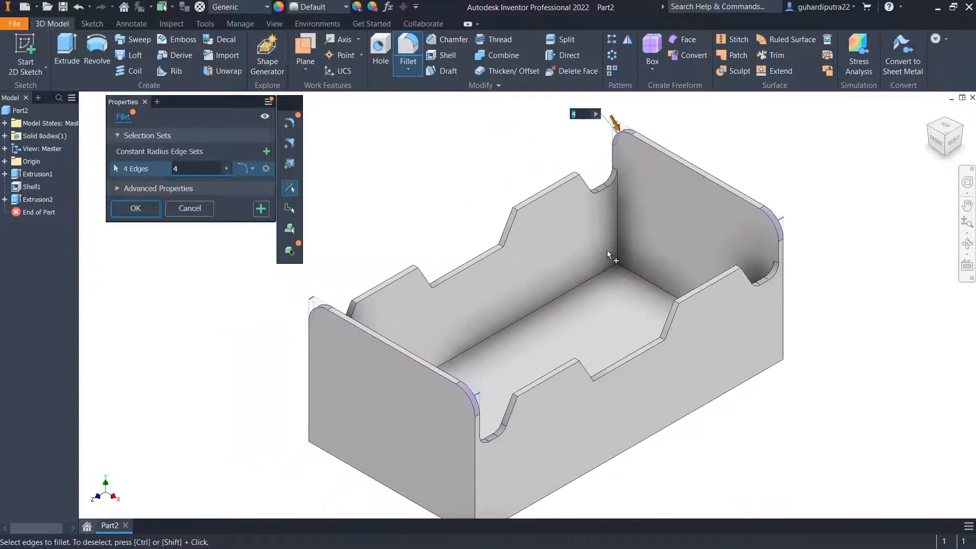
{"action": "left_click", "coordinate": [135, 208]}
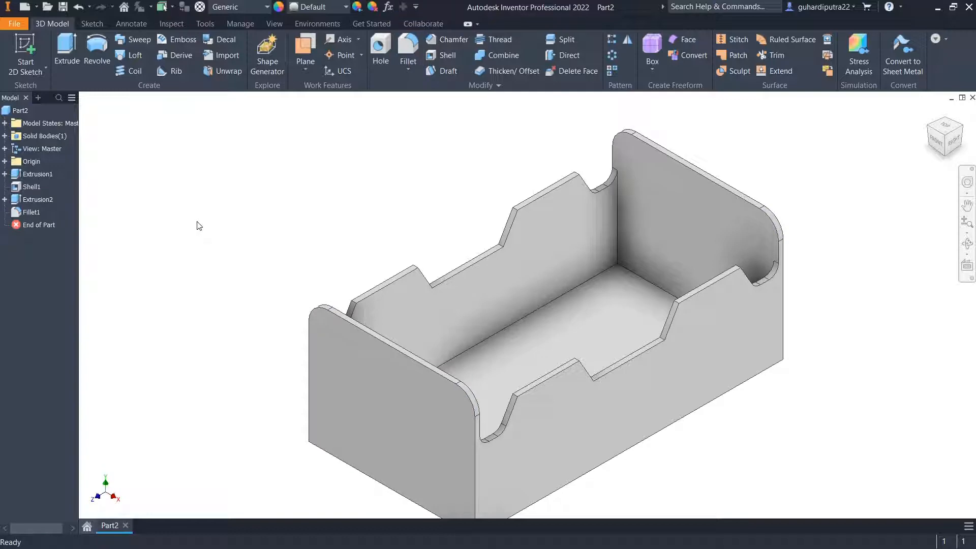
Start a sketch on the inner face of the far end wall and slice the graphics at the sketch plane
{"action": "left_click", "coordinate": [681, 224]}
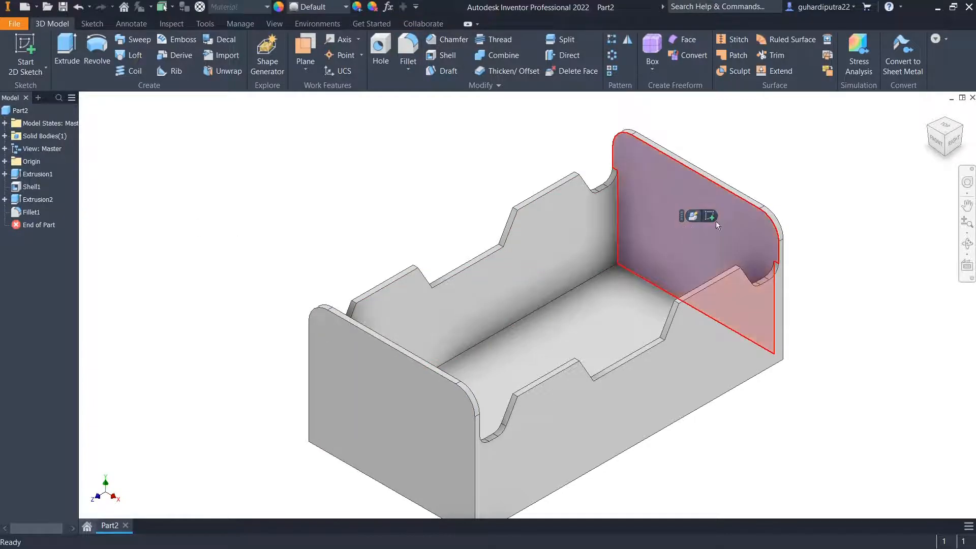
{"action": "left_click", "coordinate": [706, 217]}
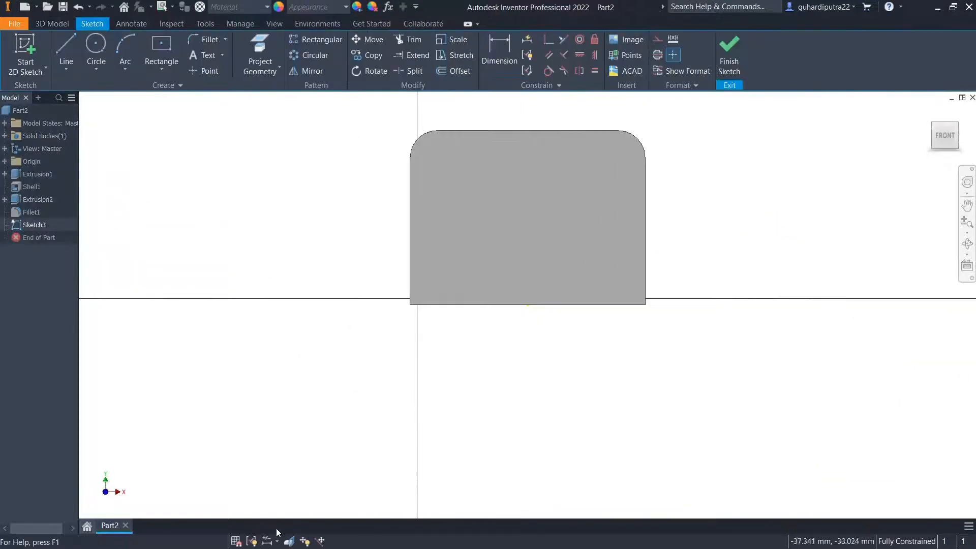
{"action": "left_click", "coordinate": [292, 543]}
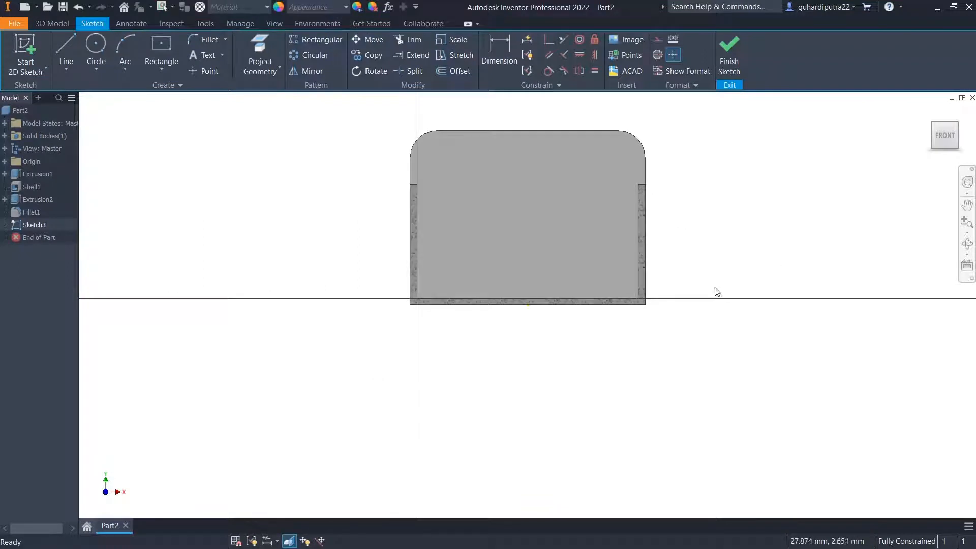
{"action": "middle_click_drag", "start_coordinate": [716, 292], "coordinate": [710, 358]}
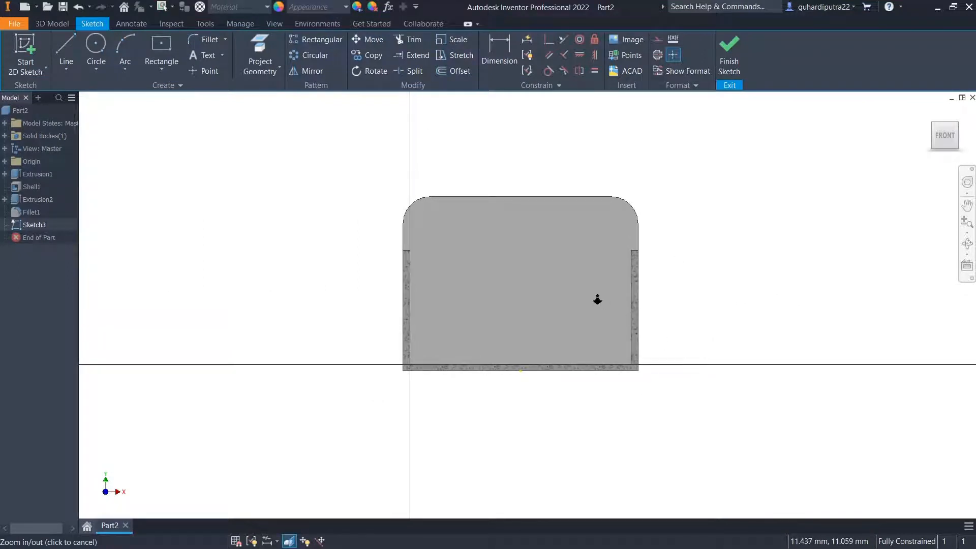
{"action": "scroll", "coordinate": [596, 298], "scroll_direction": "up", "scroll_amount": 2}
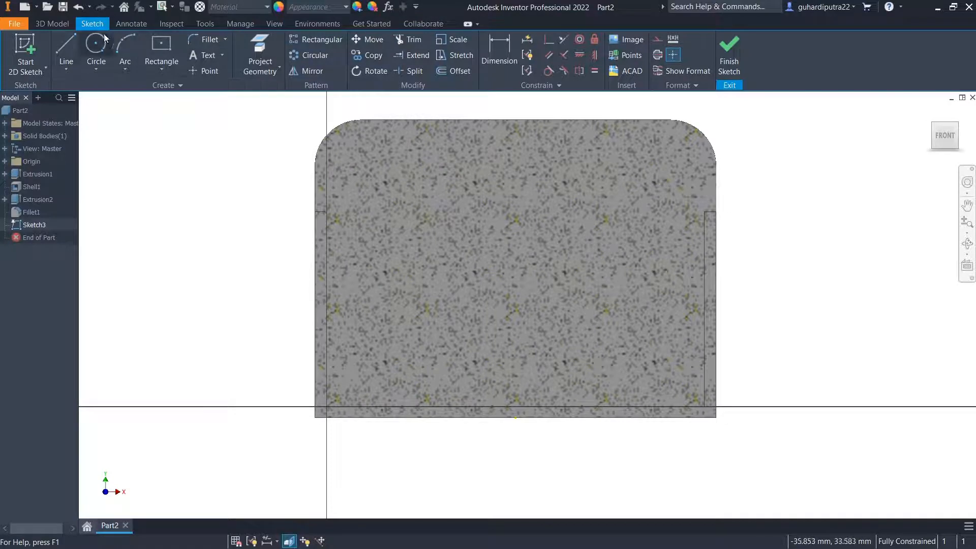
Draw a vertical line from the midpoint of the end wall's lower edge to the midpoint of its upper edge
{"action": "left_click", "coordinate": [67, 54]}
{"action": "left_click", "coordinate": [515, 418]}
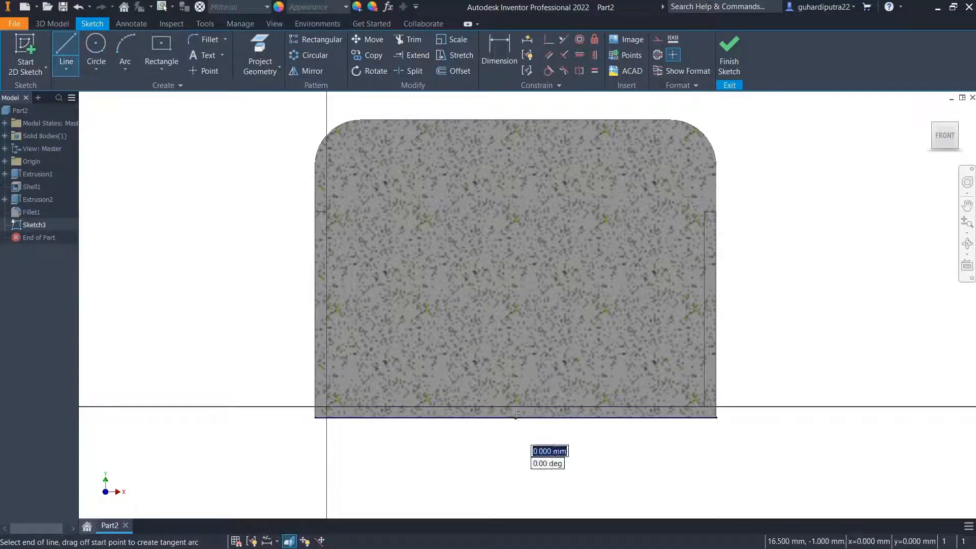
{"action": "double_click", "coordinate": [515, 119]}
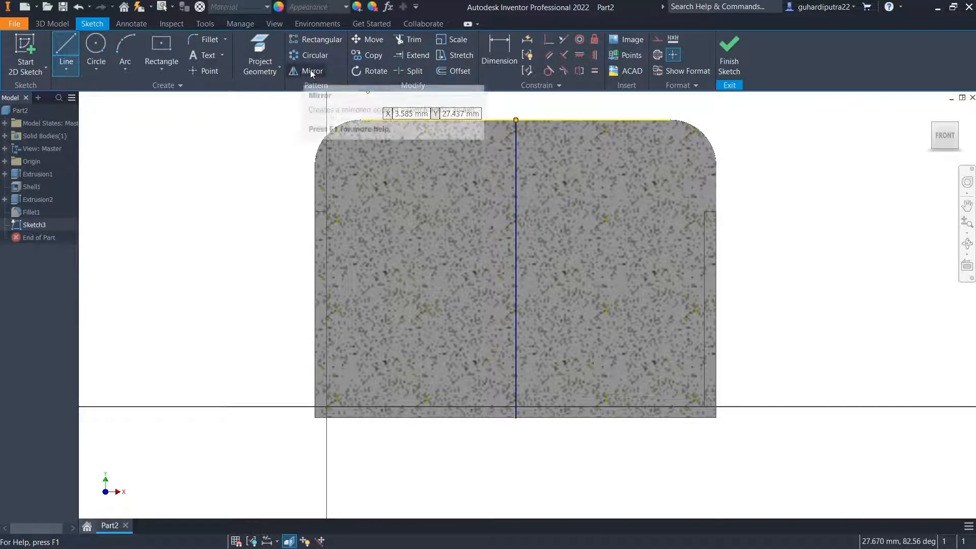
Offset the vertical centre line by 0.25 mm to each side
{"action": "left_click", "coordinate": [457, 71]}
{"action": "left_click", "coordinate": [517, 199]}
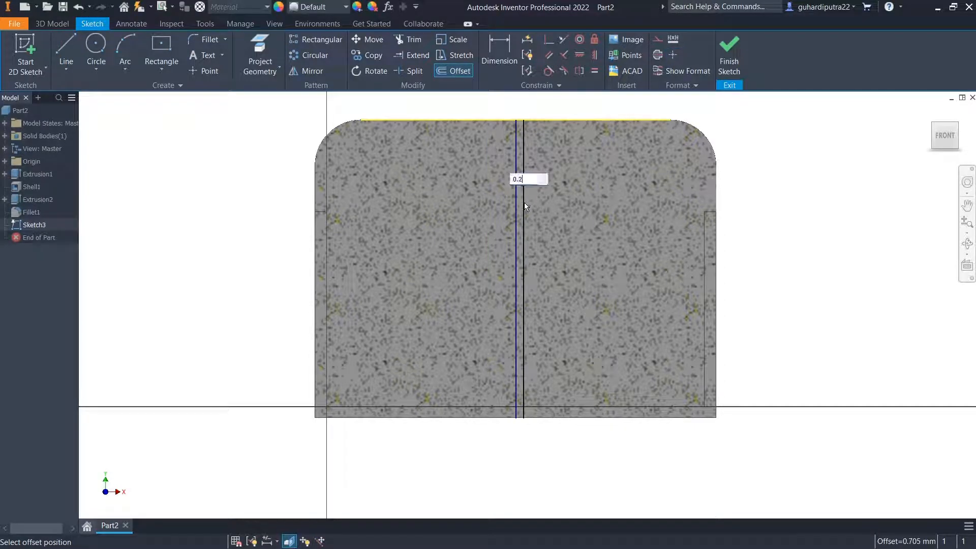
{"action": "type", "text": "0.25"}
{"action": "key", "text": "Return"}
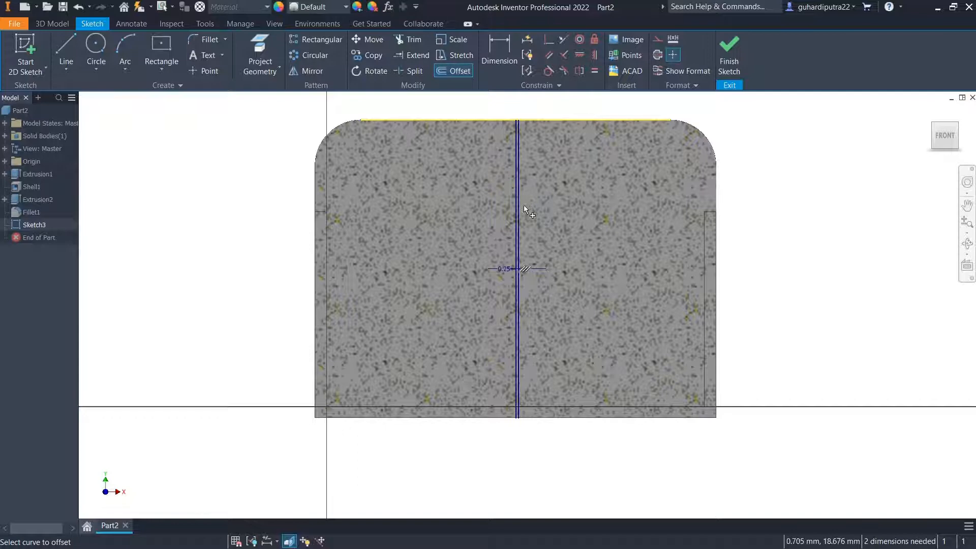
{"action": "left_click", "coordinate": [513, 310]}
{"action": "type", "text": "0.25"}
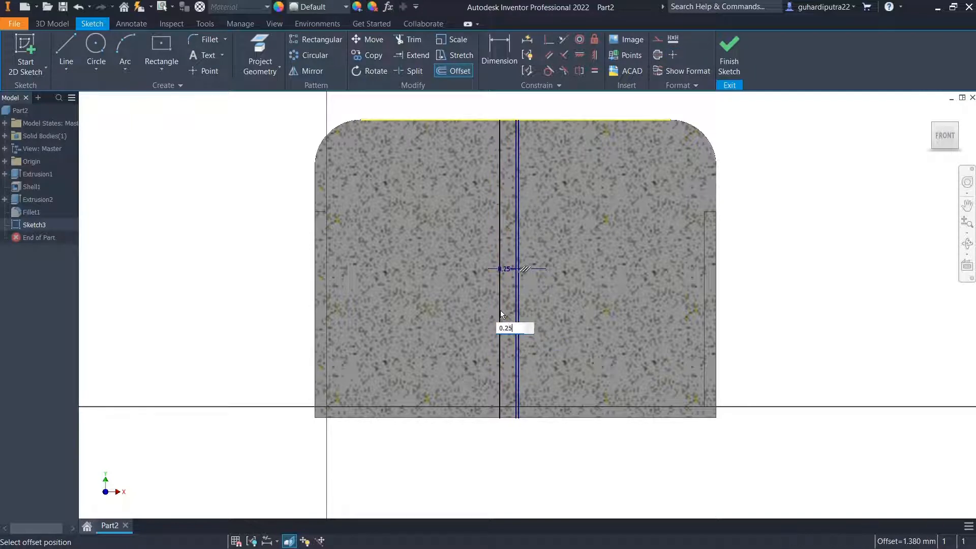
{"action": "key", "text": "Return"}
{"action": "key", "text": "Escape"}
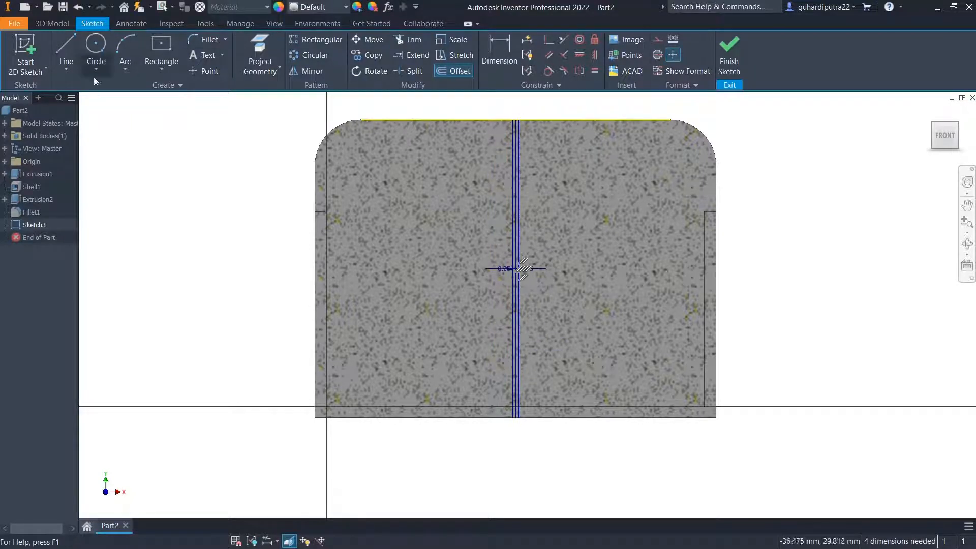
Close the narrow strip with short lines between the two offset lines at the wall's upper edge and at the inner floor edge
{"action": "left_click", "coordinate": [66, 51]}
{"action": "scroll", "coordinate": [508, 111], "scroll_direction": "up", "scroll_amount": 5}
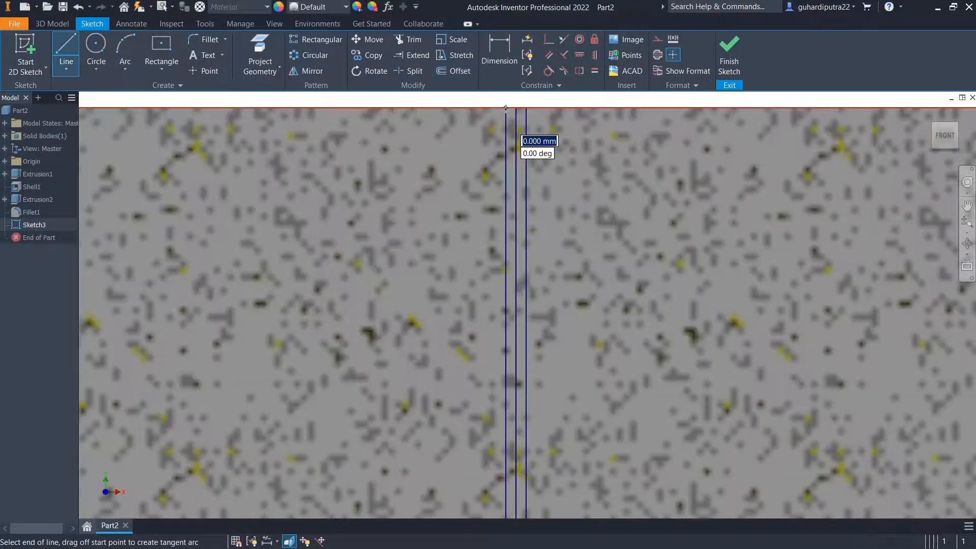
{"action": "scroll", "coordinate": [568, 201], "scroll_direction": "down", "scroll_amount": 4}
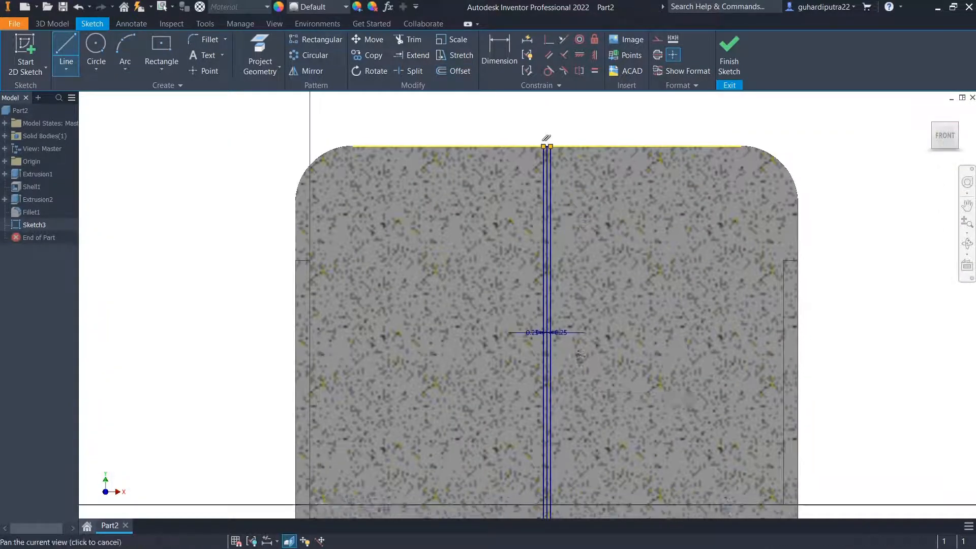
{"action": "scroll", "coordinate": [480, 377], "scroll_direction": "up", "scroll_amount": 6}
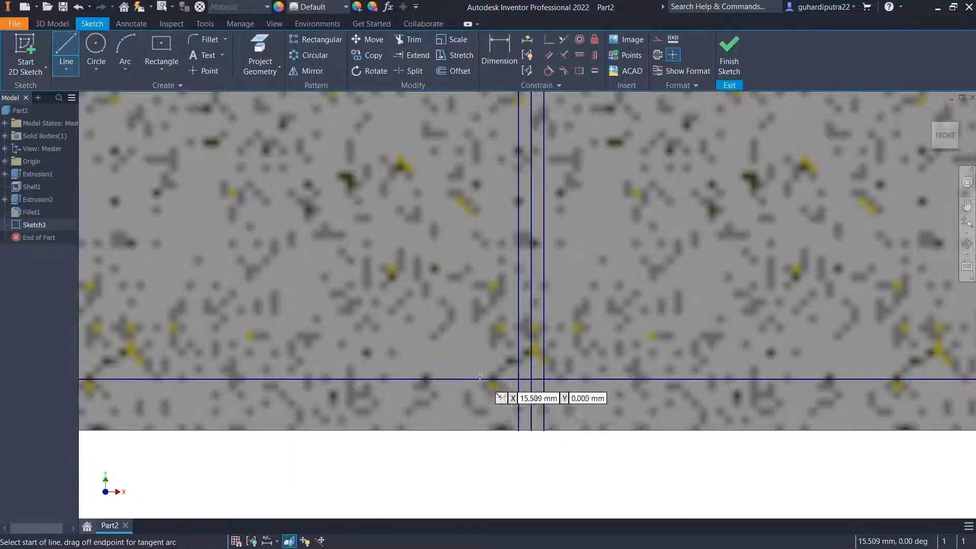
{"action": "left_click", "coordinate": [518, 379]}
{"action": "left_click", "coordinate": [543, 380]}
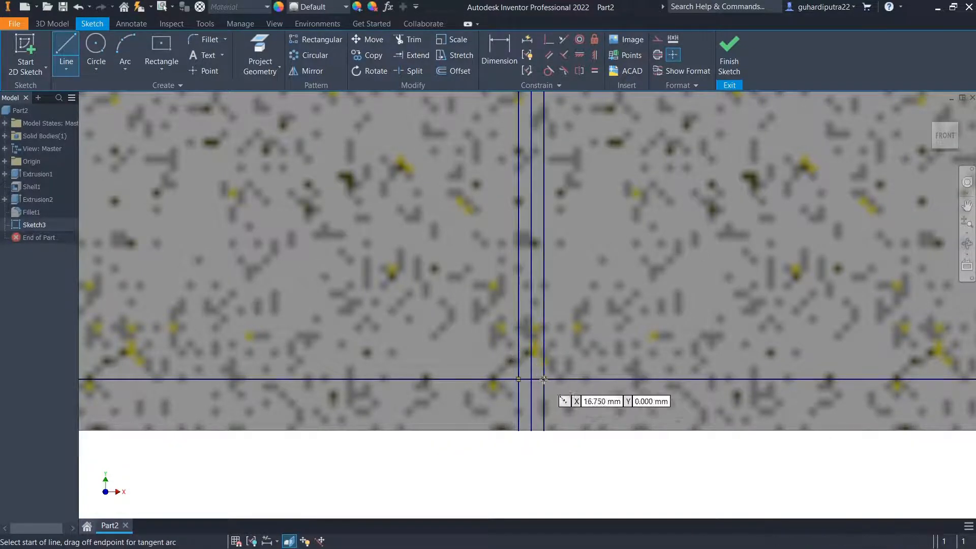
{"action": "scroll", "coordinate": [568, 381], "scroll_direction": "down", "scroll_amount": 5}
{"action": "scroll", "coordinate": [600, 346], "scroll_direction": "up", "scroll_amount": 3}
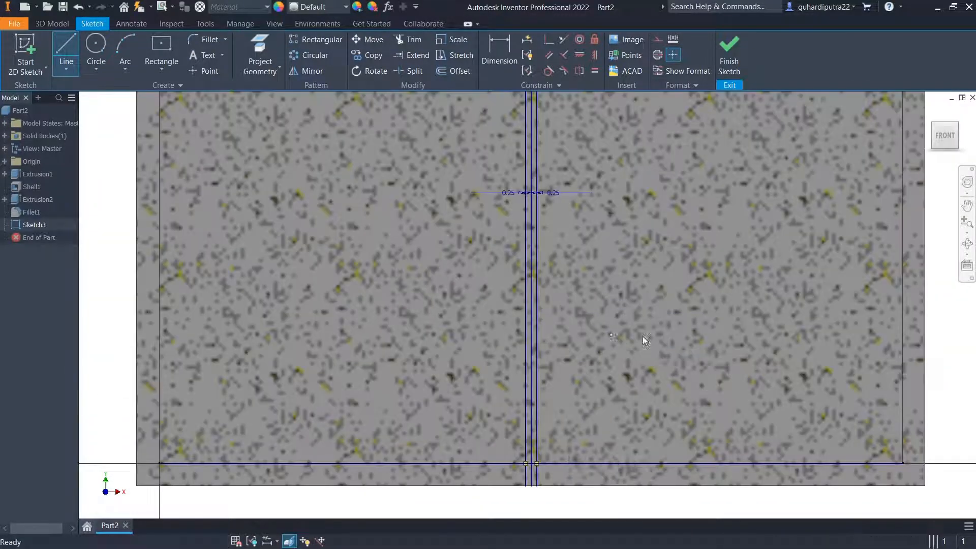
{"action": "key", "text": "Escape"}
Trim away the centre line between the two offset lines above the inner floor edge
{"action": "left_click", "coordinate": [411, 38]}
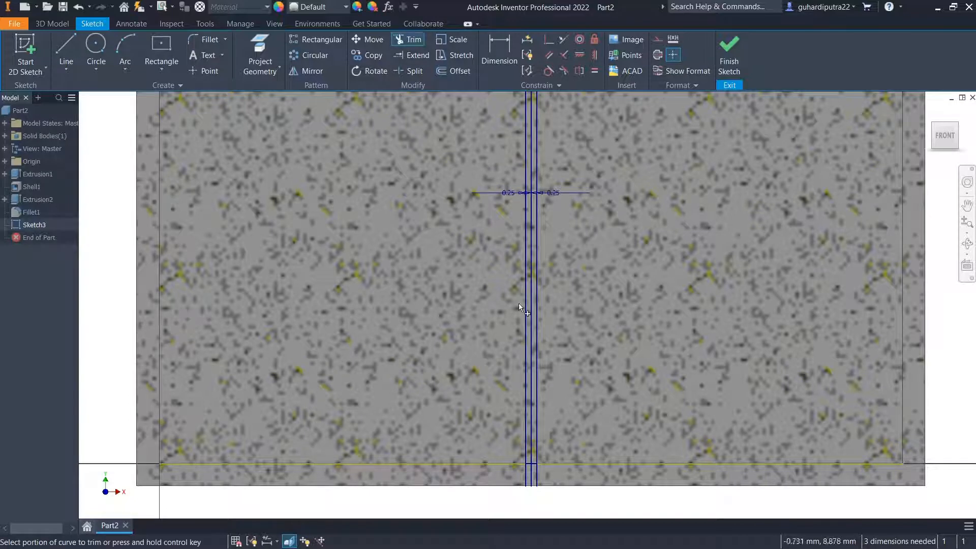
{"action": "left_click", "coordinate": [532, 355]}
{"action": "scroll", "coordinate": [548, 378], "scroll_direction": "down", "scroll_amount": 4}
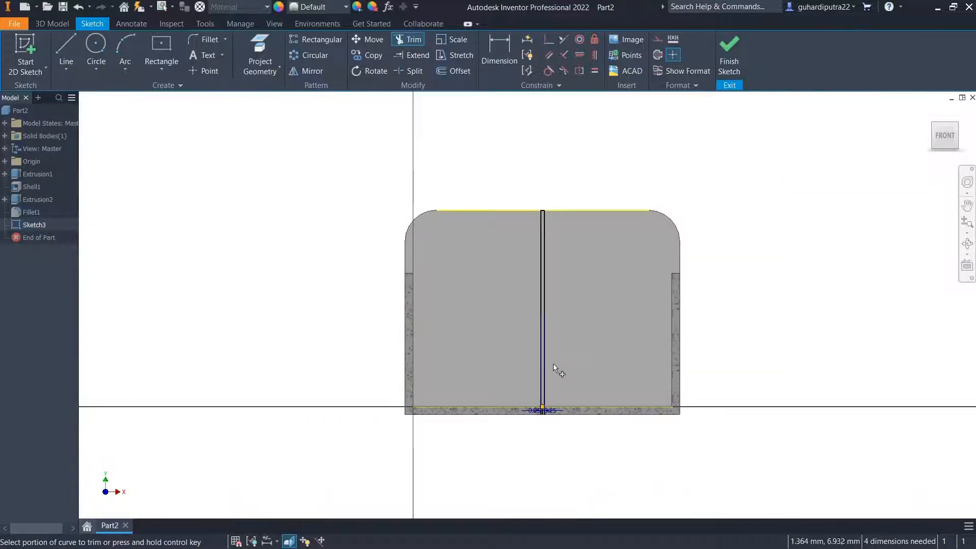
{"action": "right_click", "coordinate": [827, 237]}
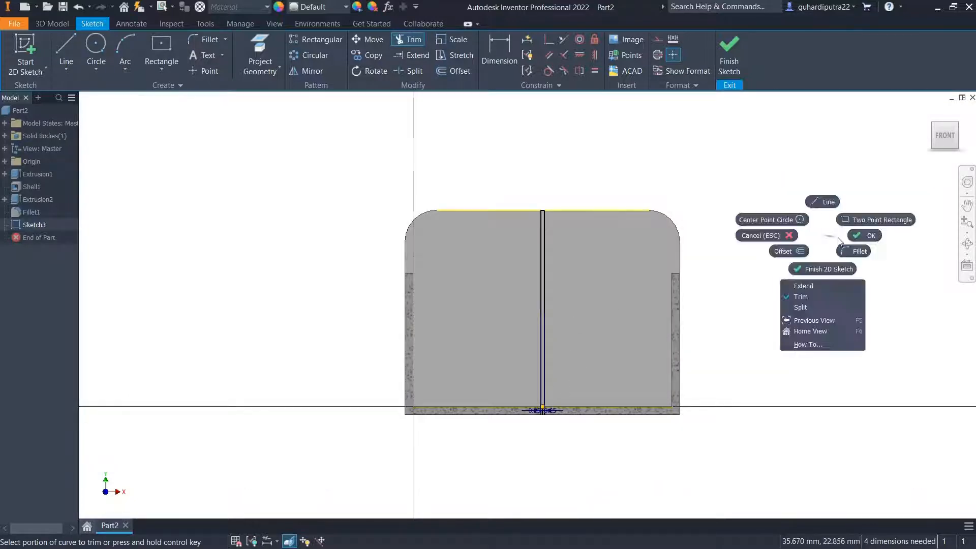
Finish the sketch and extrude the narrow strip up to the inner face of the opposite end wall
{"action": "left_click", "coordinate": [865, 236]}
{"action": "left_click", "coordinate": [732, 58]}
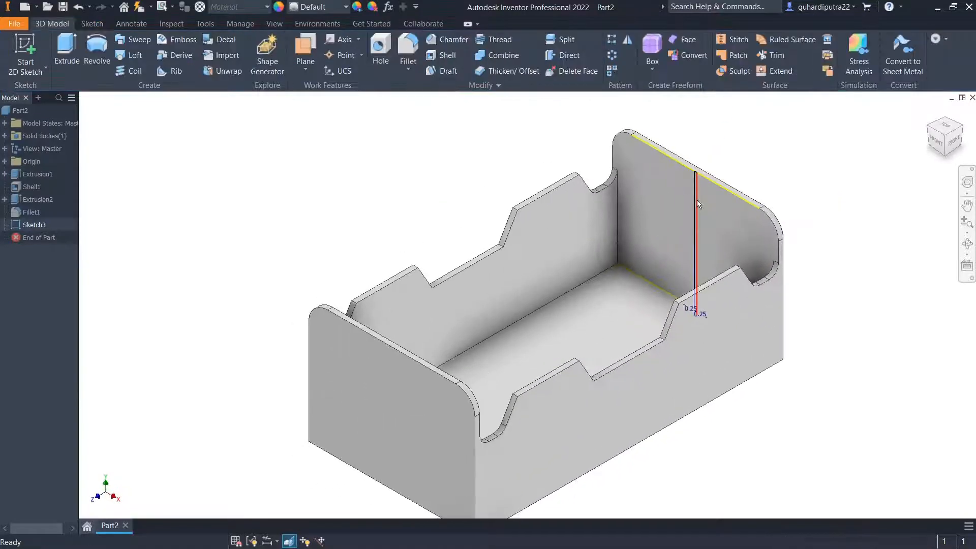
{"action": "left_click", "coordinate": [66, 50]}
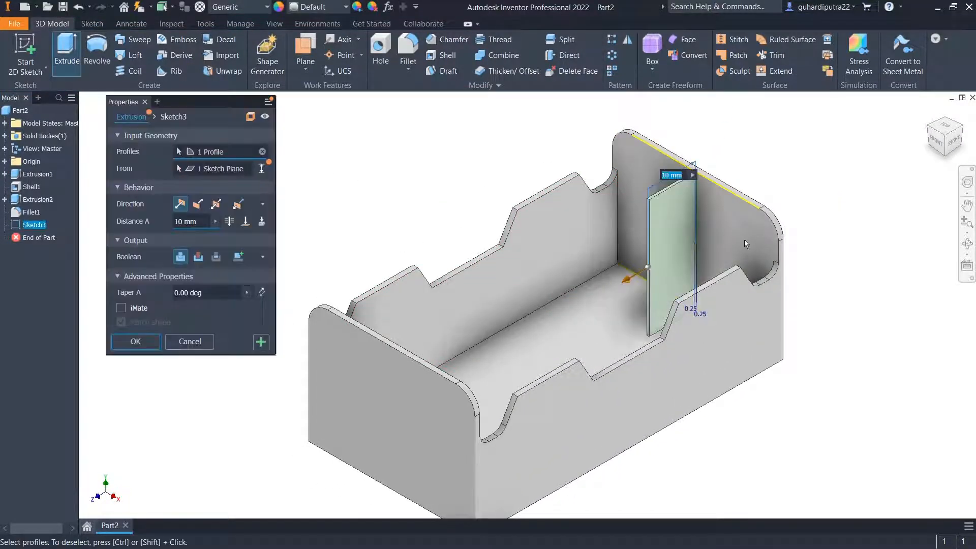
{"action": "left_click", "coordinate": [962, 126]}
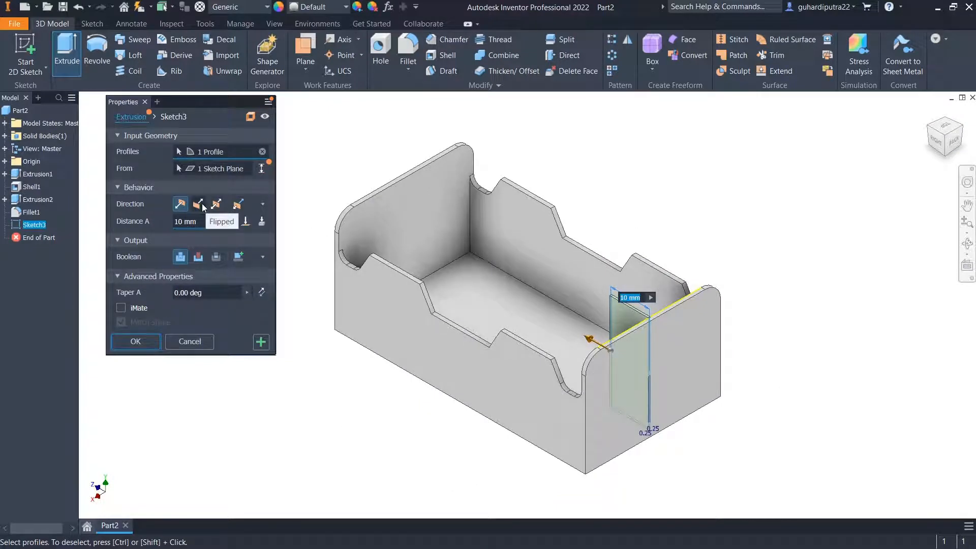
{"action": "left_click", "coordinate": [245, 221]}
{"action": "left_click", "coordinate": [414, 237]}
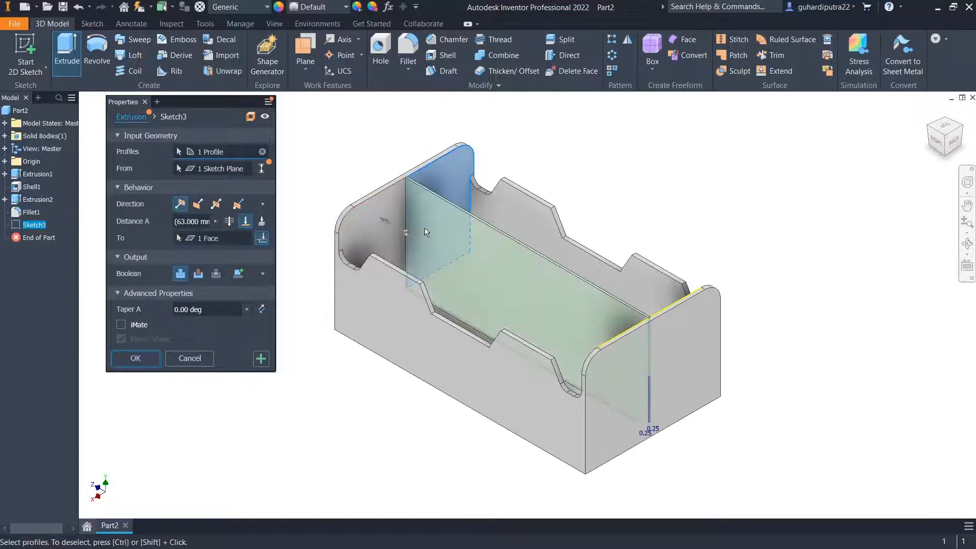
{"action": "left_click", "coordinate": [137, 358]}
Start a sketch on the long side face of the thin central partition and slice the graphics at the sketch plane
{"action": "left_click", "coordinate": [540, 307]}
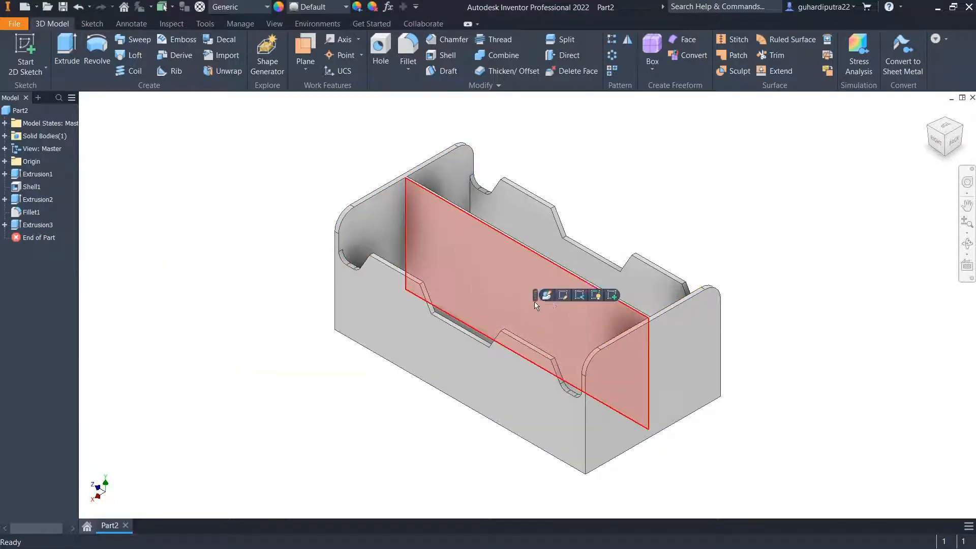
{"action": "left_click", "coordinate": [616, 297]}
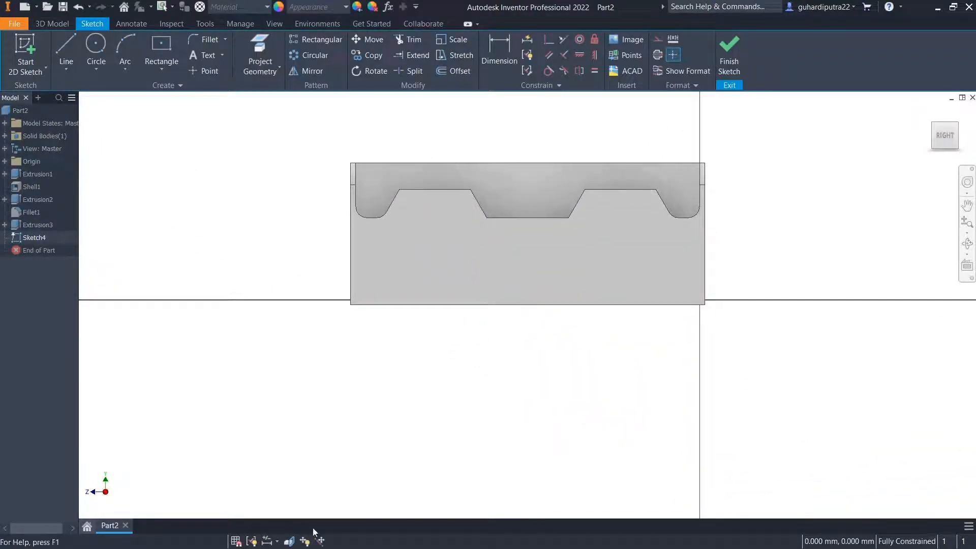
{"action": "left_click", "coordinate": [288, 540]}
{"action": "middle_click_drag", "start_coordinate": [763, 338], "coordinate": [783, 408]}
{"action": "left_click", "coordinate": [967, 233]}
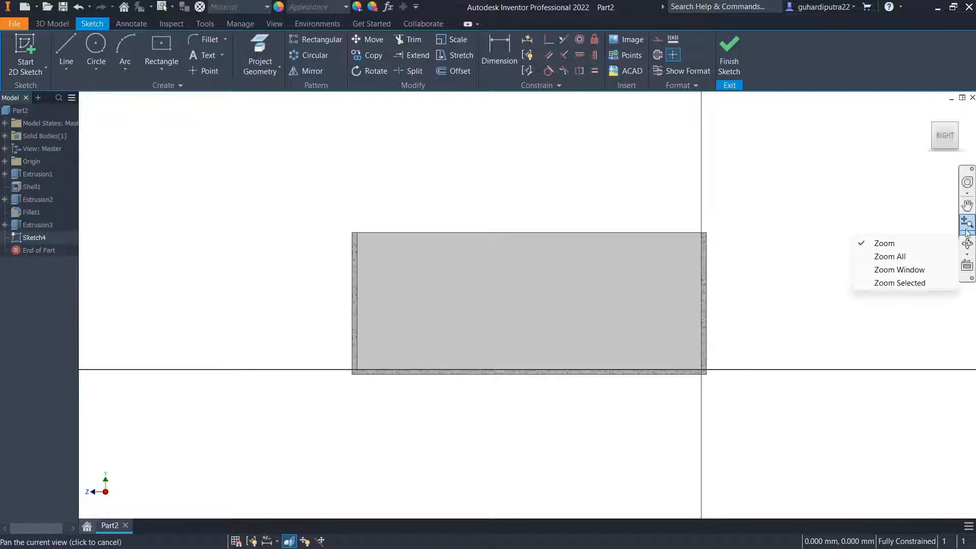
{"action": "left_click", "coordinate": [973, 224]}
{"action": "left_click", "coordinate": [967, 222]}
{"action": "left_click_drag", "start_coordinate": [802, 249], "coordinate": [848, 261]}
{"action": "right_click", "coordinate": [848, 261]}
{"action": "left_click", "coordinate": [926, 255]}
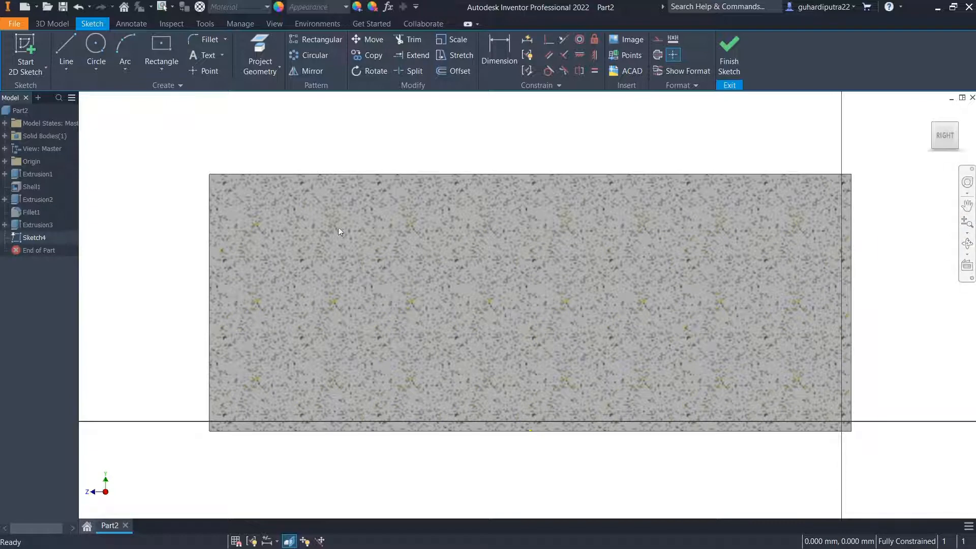
Draw a stepped outline from the partition's upper corner: 3 mm down, 5 mm across, about 5 mm sloping down, and horizontally towards the middle
{"action": "left_click", "coordinate": [70, 46]}
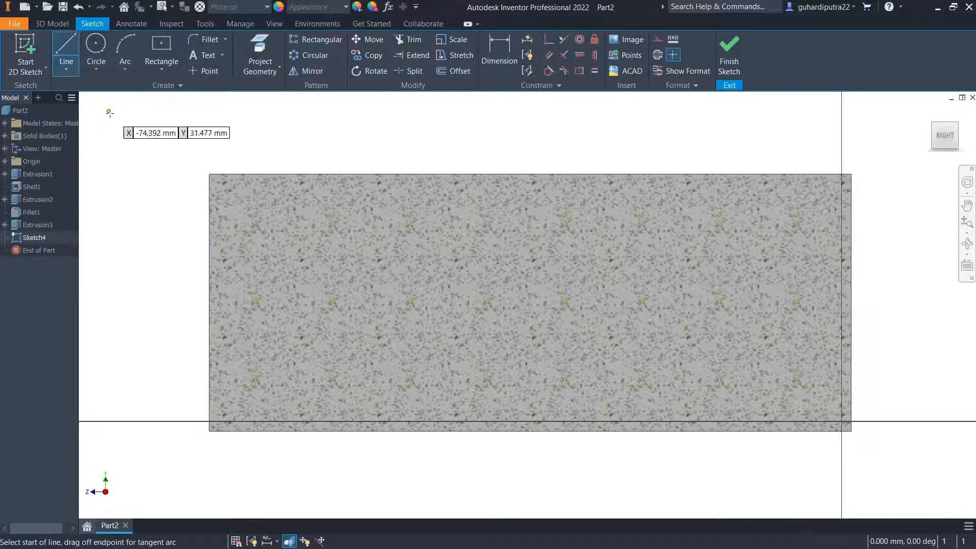
{"action": "left_click", "coordinate": [219, 175]}
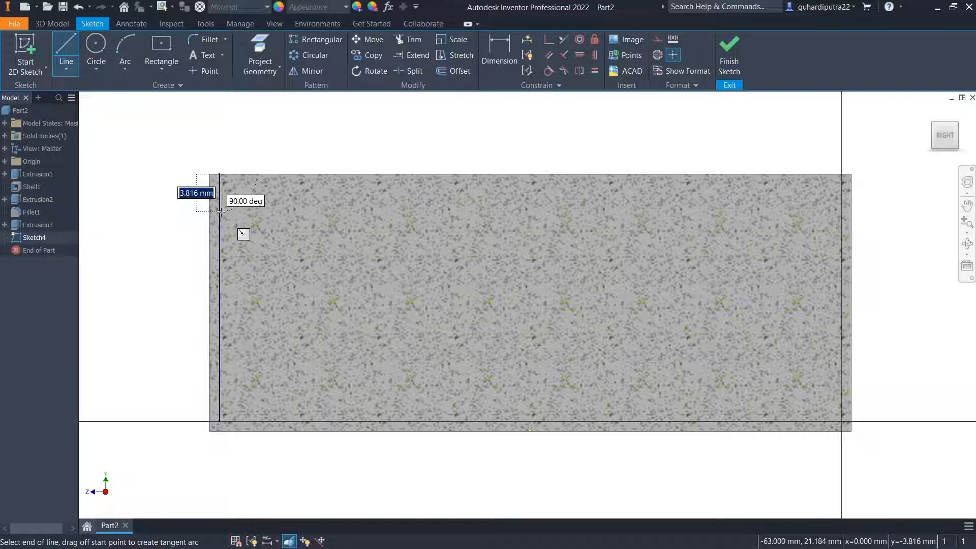
{"action": "type", "text": "3"}
{"action": "key", "text": "Return"}
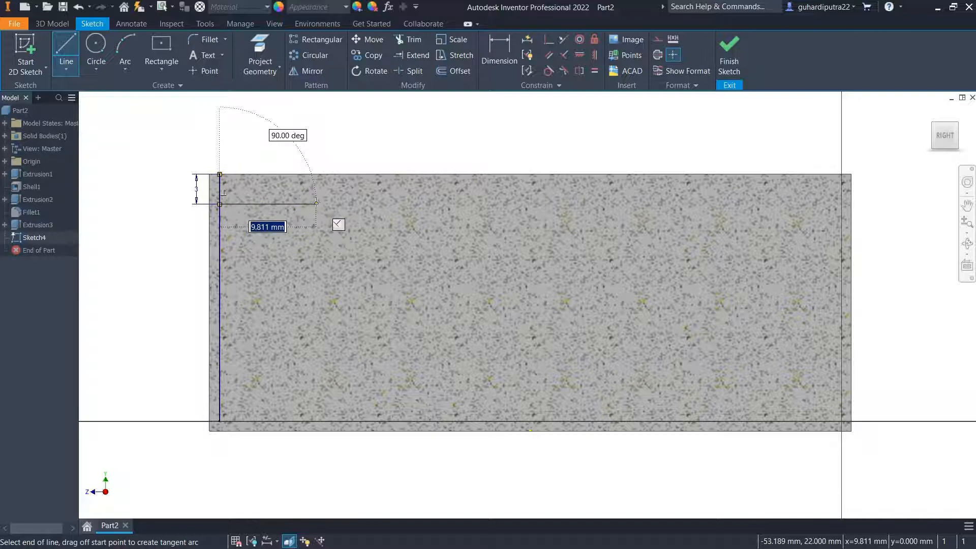
{"action": "type", "text": "5"}
{"action": "key", "text": "Return"}
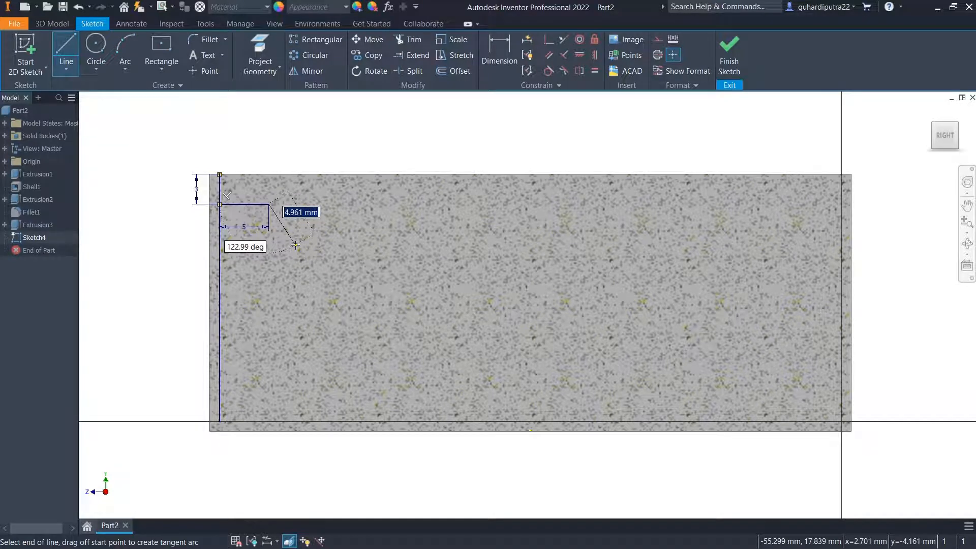
{"action": "left_click", "coordinate": [296, 245]}
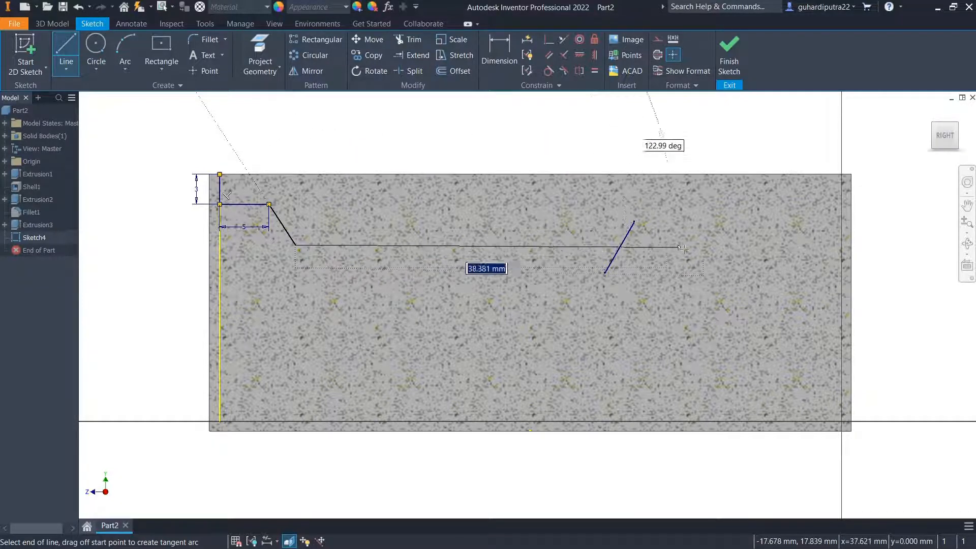
{"action": "left_click", "coordinate": [507, 245]}
{"action": "right_click", "coordinate": [557, 230]}
{"action": "left_click", "coordinate": [592, 229]}
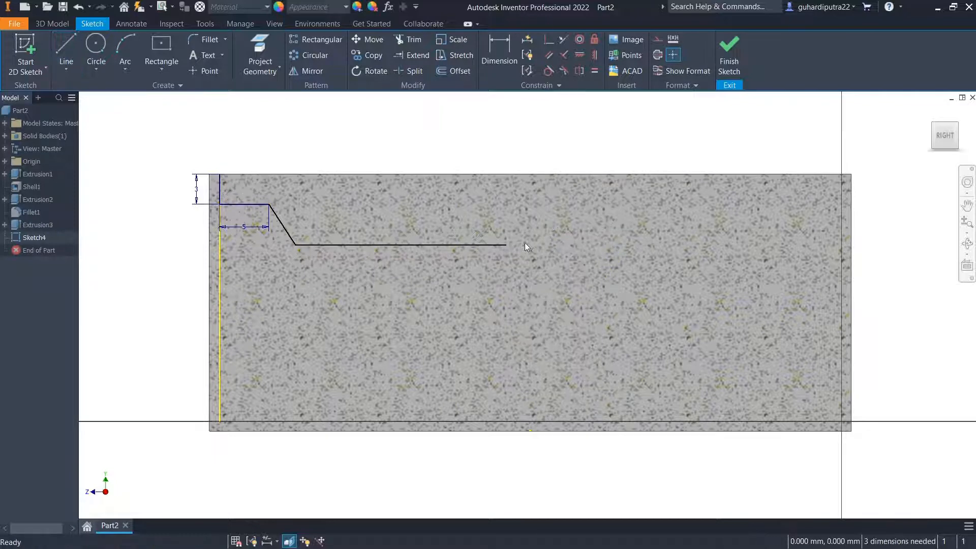
Draw a vertical centre line from the midpoint of the part's lower edge to the midpoint of its upper edge
{"action": "left_click", "coordinate": [66, 54]}
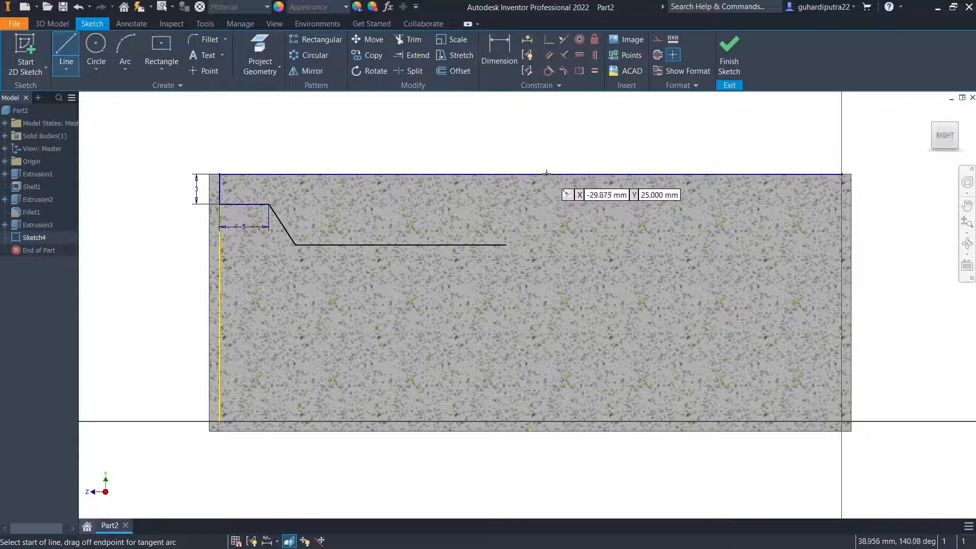
{"action": "left_click", "coordinate": [530, 431]}
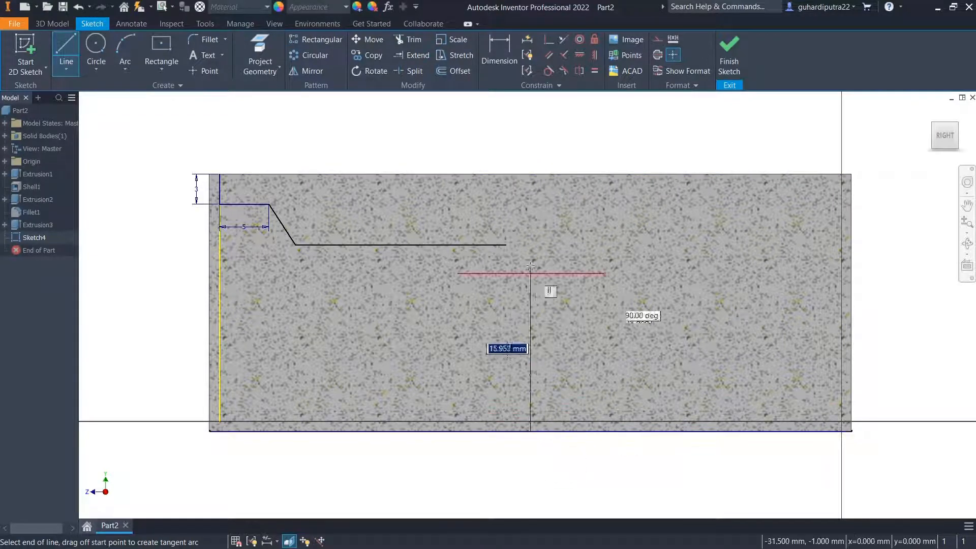
{"action": "left_click", "coordinate": [530, 174]}
Dimension the gap between the long horizontal line's free end and the vertical centre line to 0 mm
{"action": "left_click", "coordinate": [498, 51]}
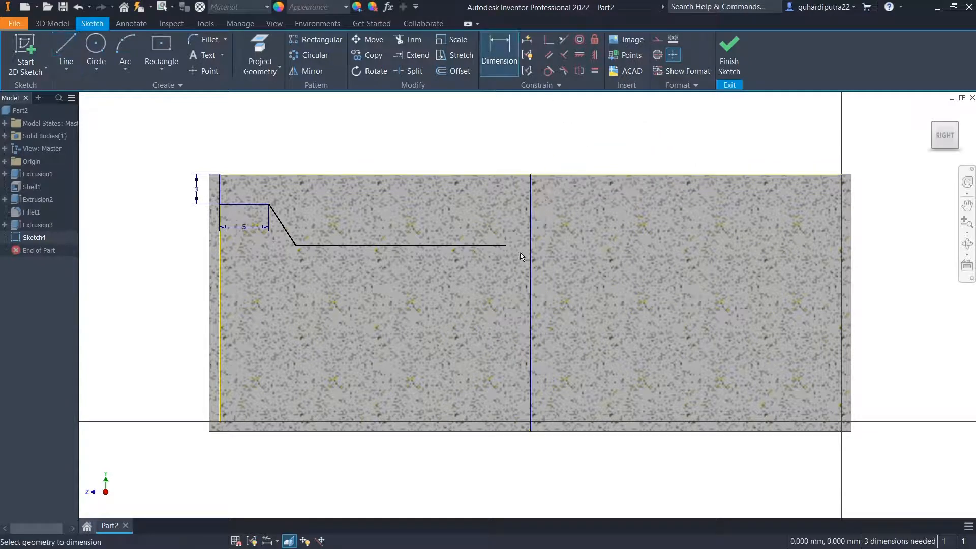
{"action": "left_click", "coordinate": [507, 245]}
{"action": "left_click", "coordinate": [530, 255]}
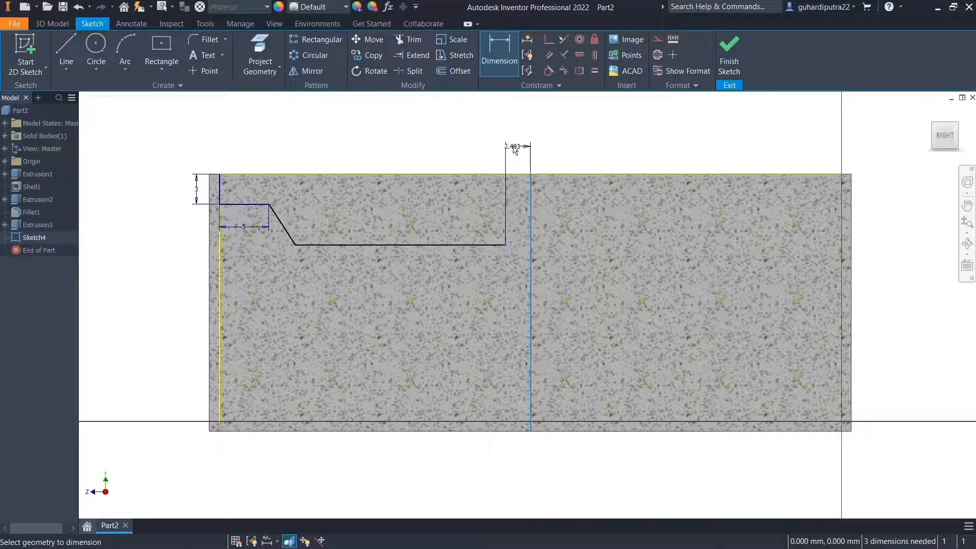
{"action": "left_click", "coordinate": [492, 148]}
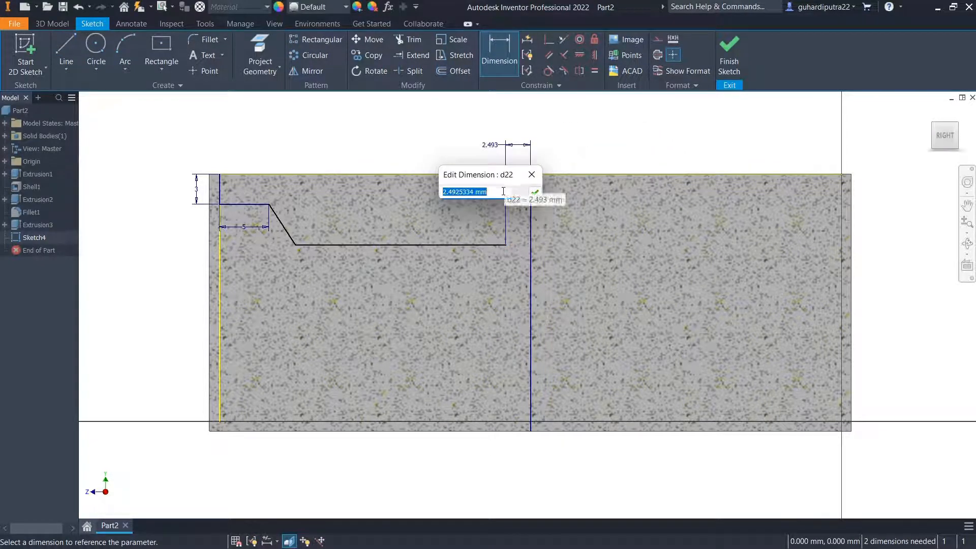
{"action": "type", "text": "0"}
{"action": "key", "text": "Return"}
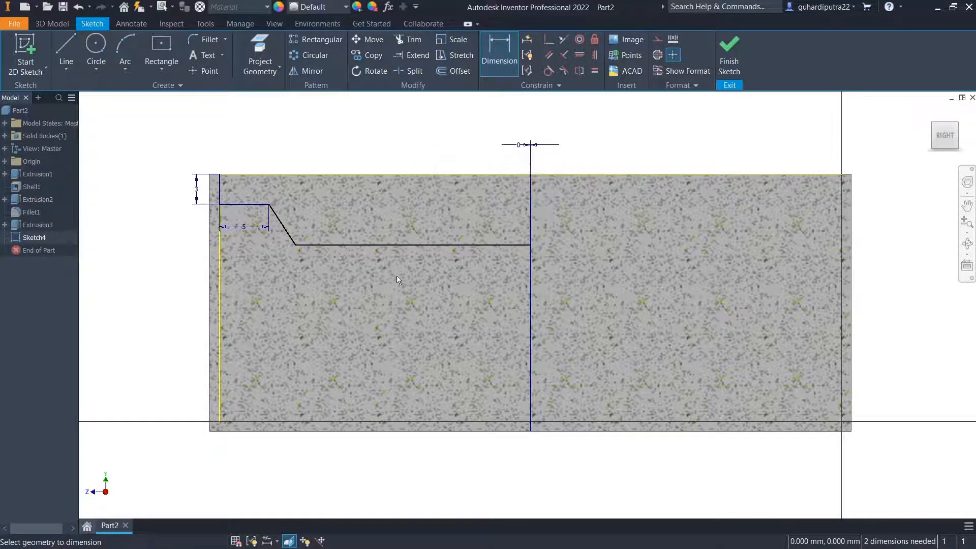
Dimension the vertical distance between the short and long horizontal lines of the outline to 6 mm
{"action": "left_click", "coordinate": [499, 63]}
{"action": "left_click", "coordinate": [313, 245]}
{"action": "left_click", "coordinate": [257, 204]}
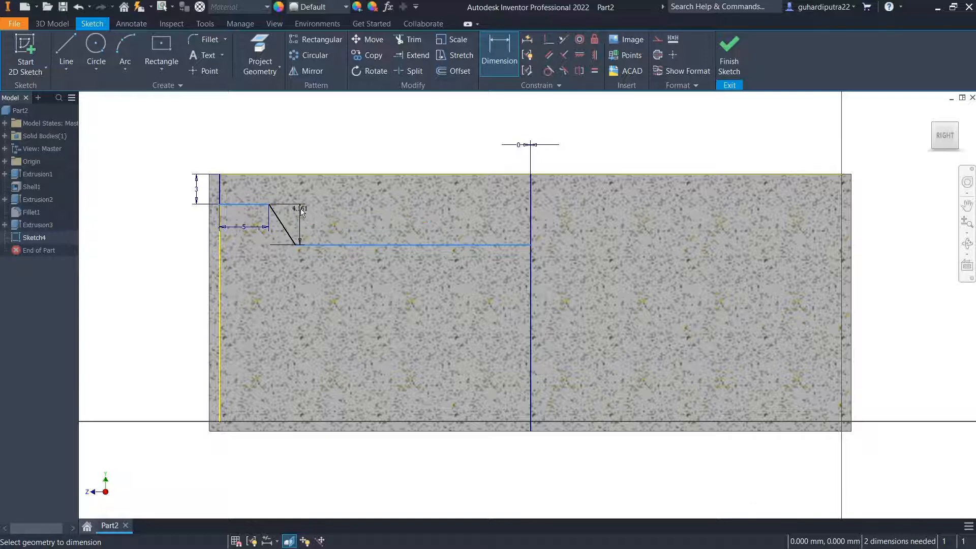
{"action": "left_click", "coordinate": [301, 209]}
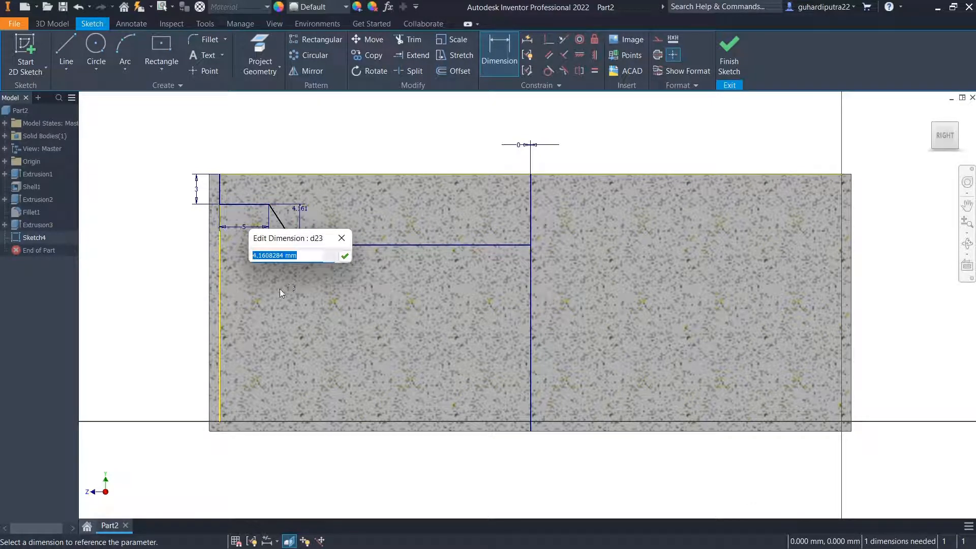
{"action": "type", "text": "6"}
{"action": "left_click", "coordinate": [345, 257]}
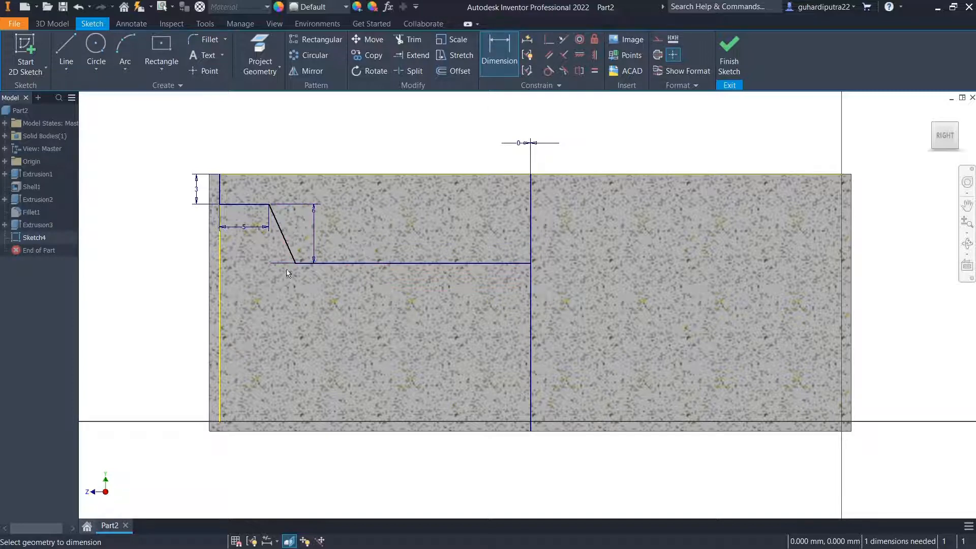
Dimension the angle between the sloping line and the long horizontal line to 60 degrees
{"action": "left_click", "coordinate": [287, 244]}
{"action": "left_click", "coordinate": [305, 268]}
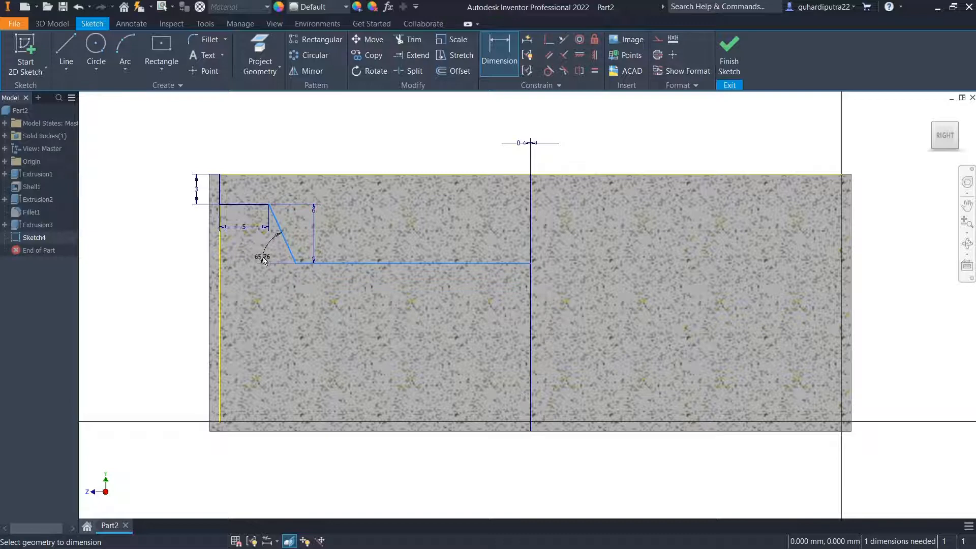
{"action": "left_click", "coordinate": [263, 258]}
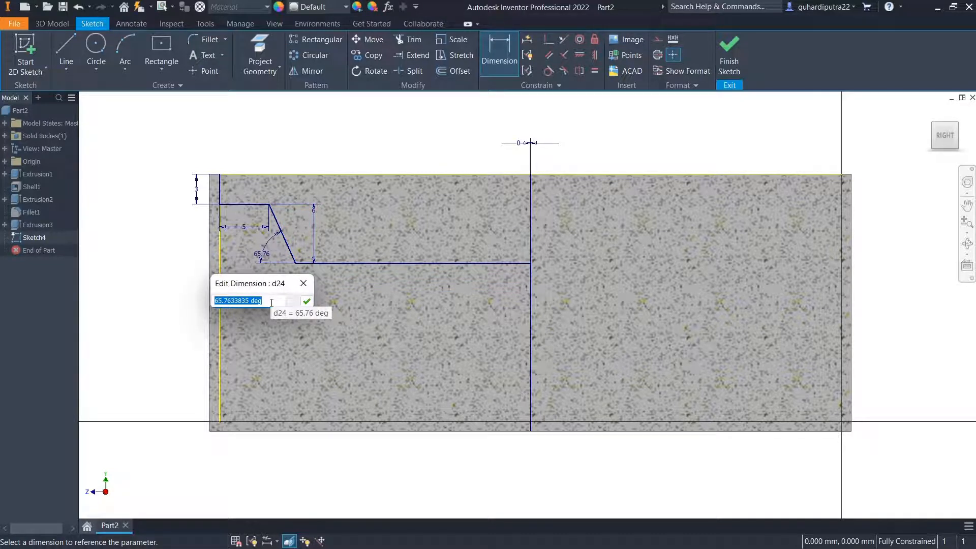
{"action": "type", "text": "60"}
{"action": "left_click", "coordinate": [306, 301]}
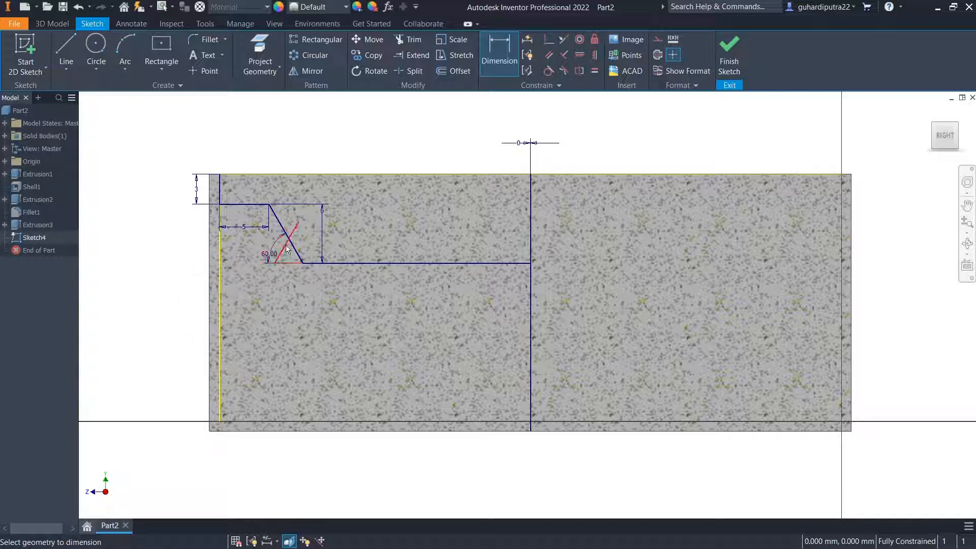
Mirror the four lines of the stepped outline about the vertical centre line
{"action": "middle_click_drag", "start_coordinate": [457, 294], "coordinate": [426, 302]}
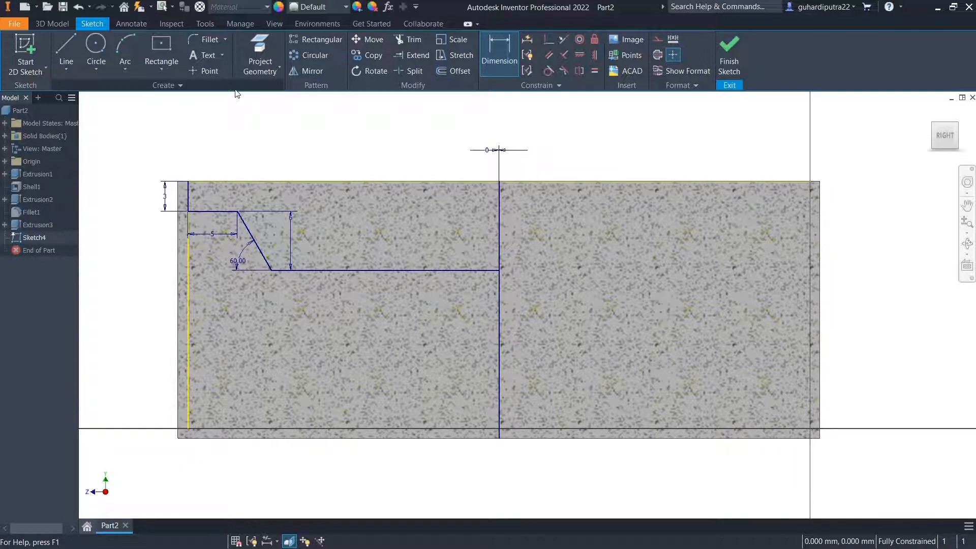
{"action": "left_click", "coordinate": [312, 71]}
{"action": "middle_click_drag", "start_coordinate": [246, 253], "coordinate": [308, 291]}
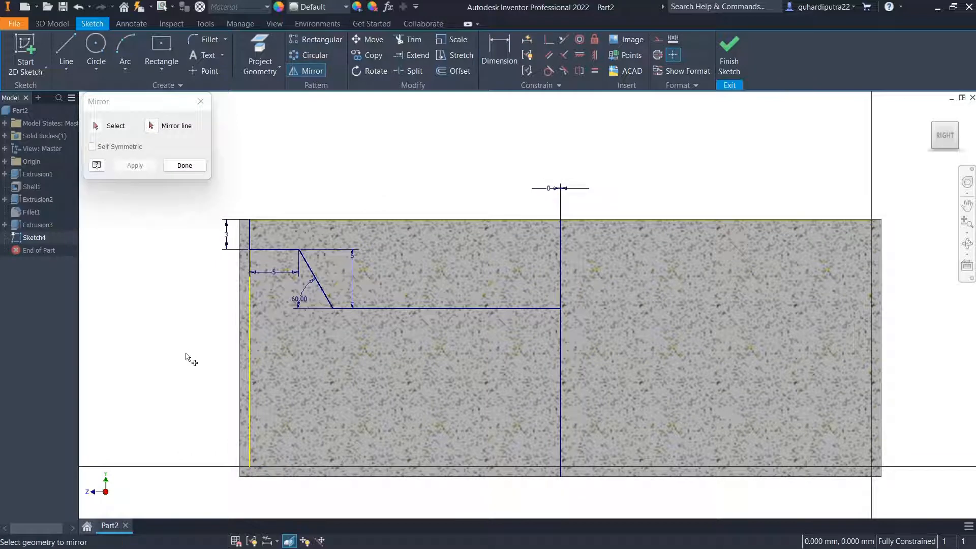
{"action": "mouse_move", "coordinate": [165, 363]}
{"action": "left_mouse_down"}
{"action": "mouse_move", "coordinate": [536, 250]}
{"action": "mouse_move", "coordinate": [562, 213]}
{"action": "left_mouse_up"}
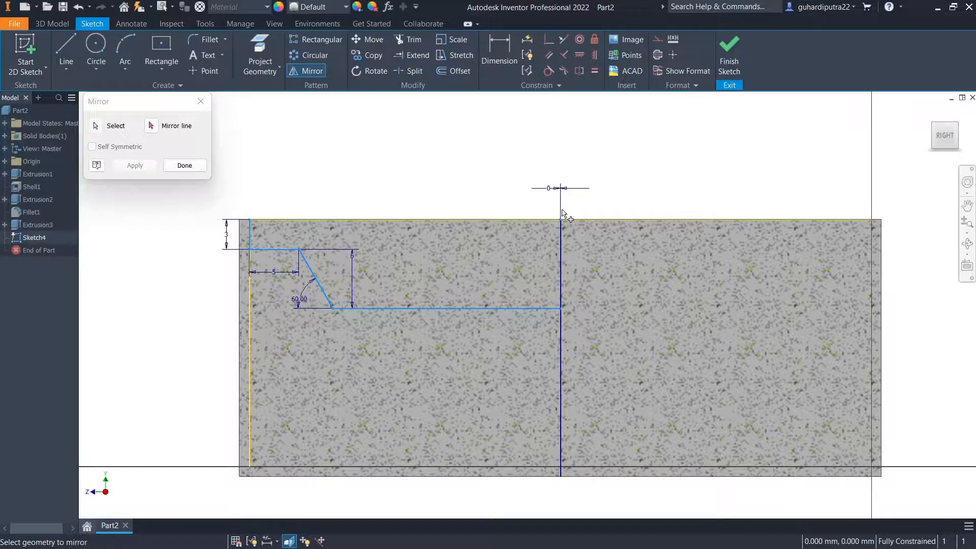
{"action": "left_click", "coordinate": [147, 129]}
{"action": "left_click", "coordinate": [562, 274]}
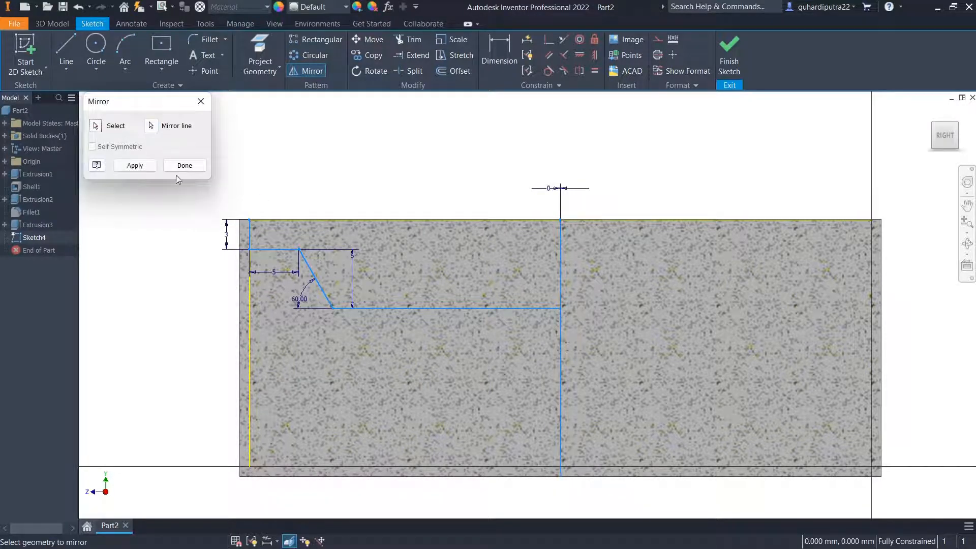
{"action": "left_click", "coordinate": [135, 165]}
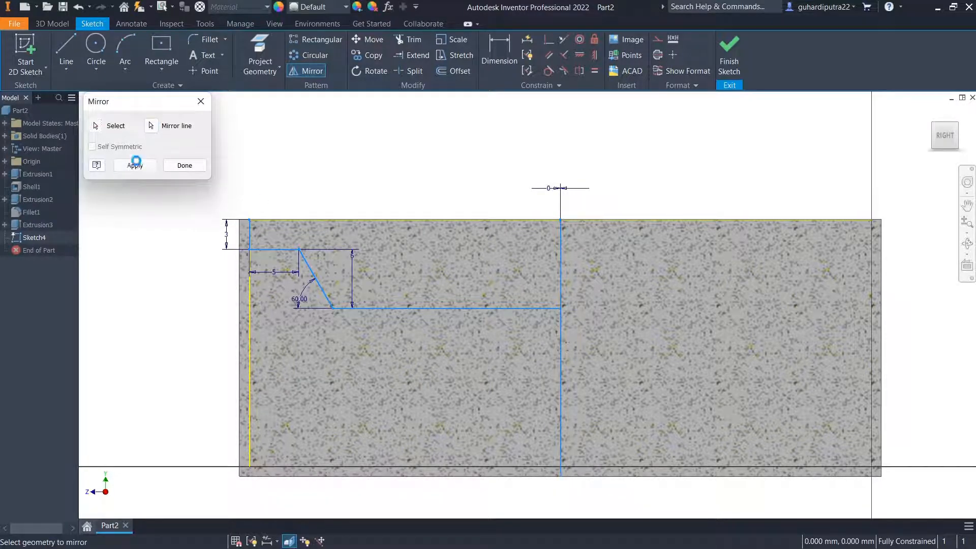
{"action": "left_click", "coordinate": [184, 165]}
Close the stepped profile with a 63 mm line along the partition's upper edge and finish the sketch
{"action": "left_click", "coordinate": [67, 57]}
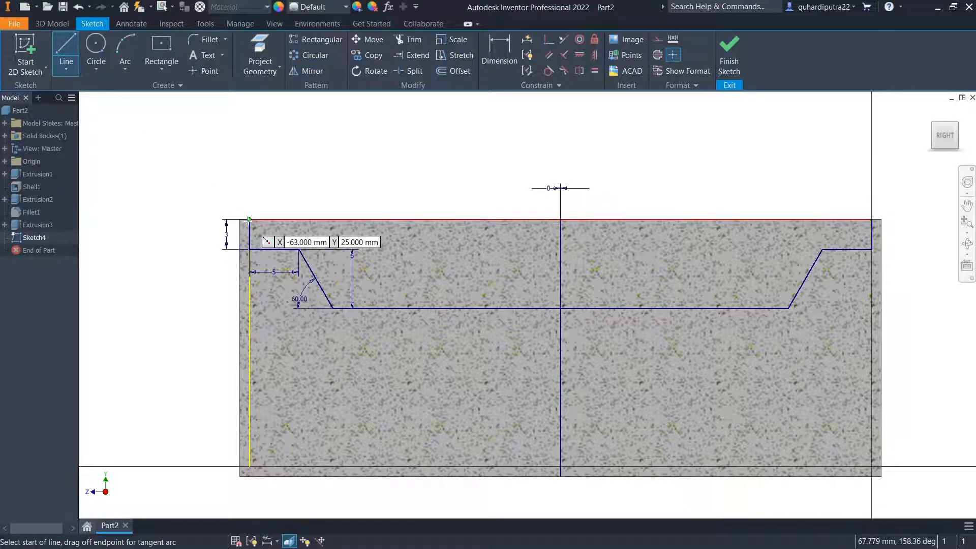
{"action": "left_click", "coordinate": [249, 220]}
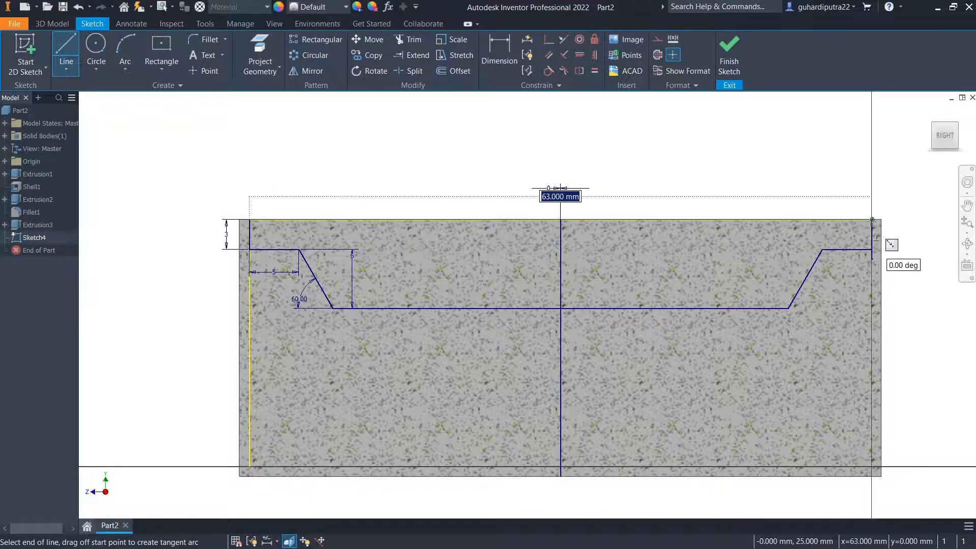
{"action": "left_click", "coordinate": [872, 220]}
{"action": "left_click", "coordinate": [806, 174]}
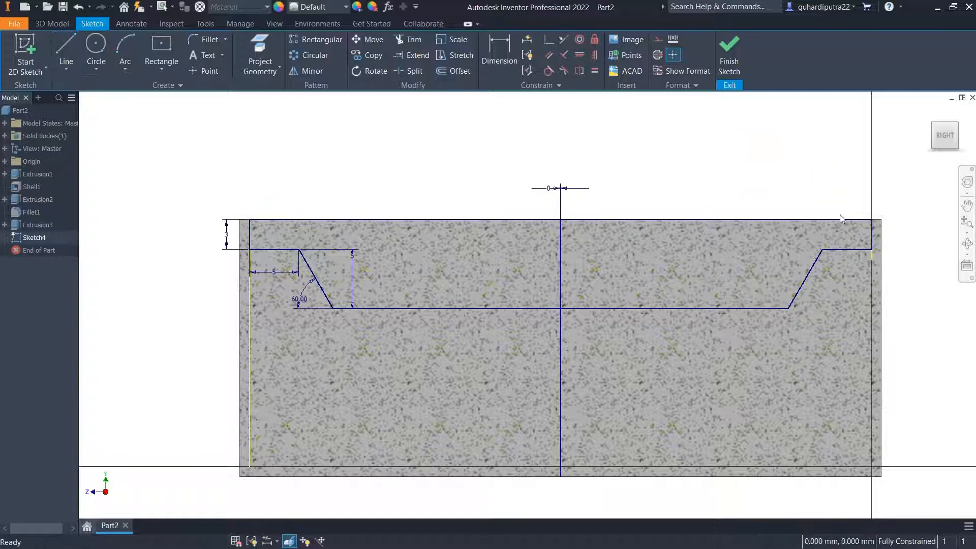
{"action": "left_click", "coordinate": [729, 56]}
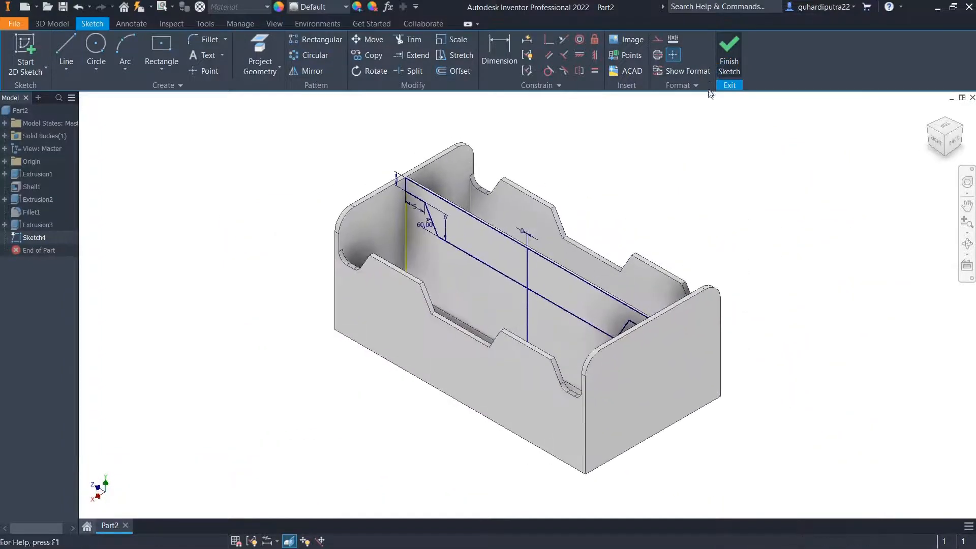
Extrude-cut the two stepped profiles 1.75 mm in the flipped direction through the upper part of the thin partition
{"action": "left_click", "coordinate": [65, 53]}
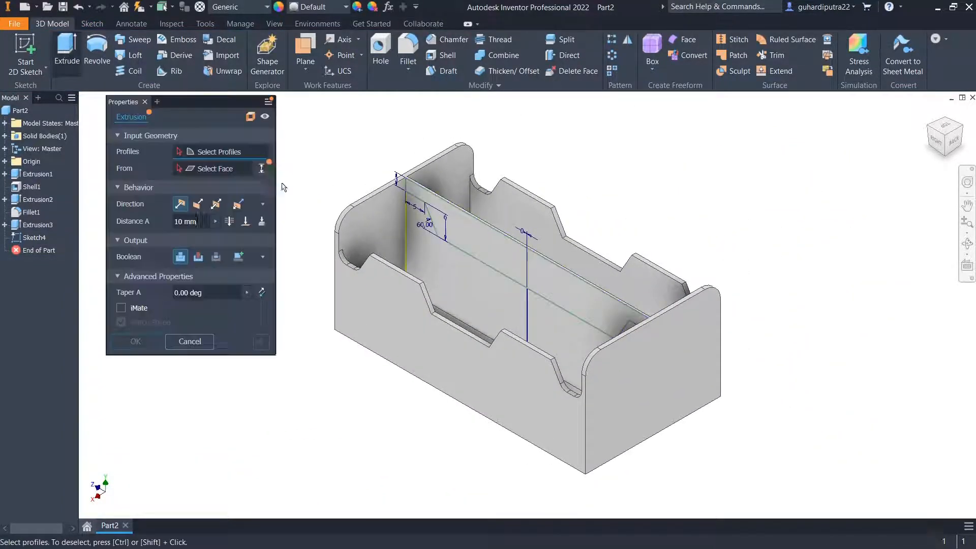
{"action": "left_click", "coordinate": [473, 244]}
{"action": "left_click", "coordinate": [575, 294]}
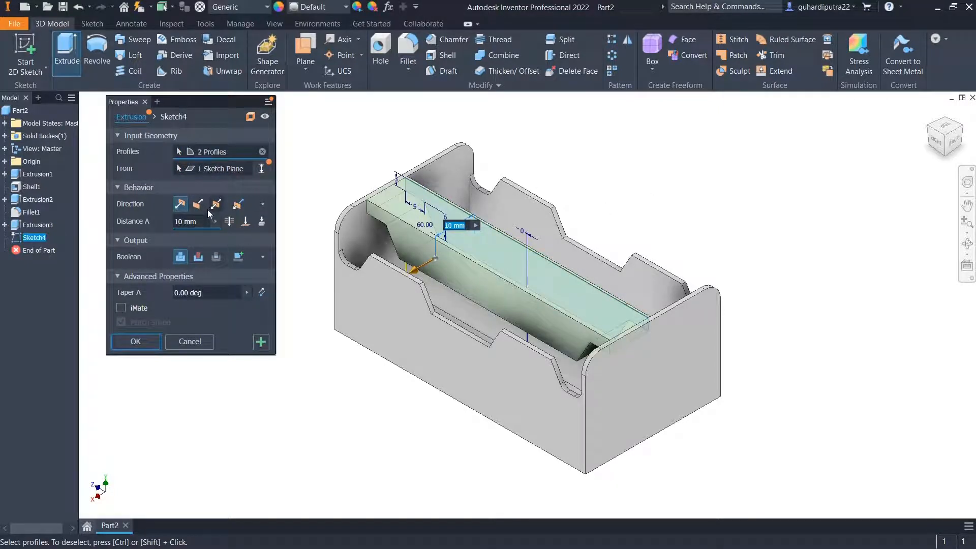
{"action": "left_click_drag", "start_coordinate": [418, 273], "coordinate": [469, 252]}
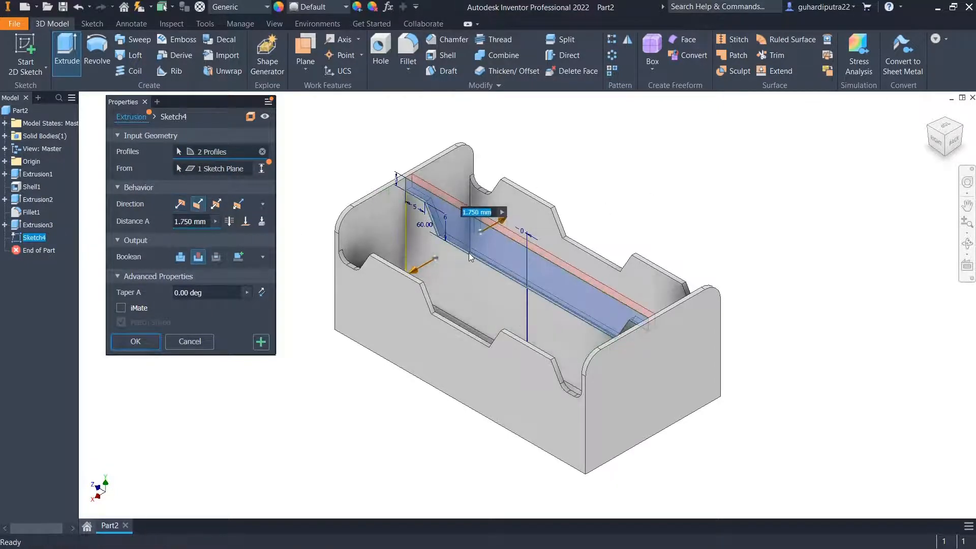
{"action": "left_click", "coordinate": [967, 124]}
{"action": "scroll", "coordinate": [500, 320], "scroll_direction": "up", "scroll_amount": 4}
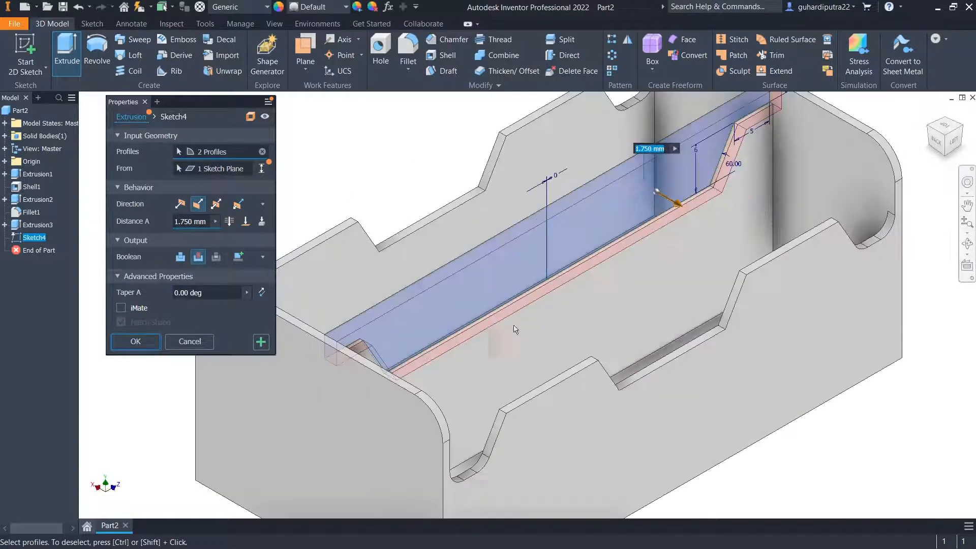
{"action": "left_click", "coordinate": [135, 346]}
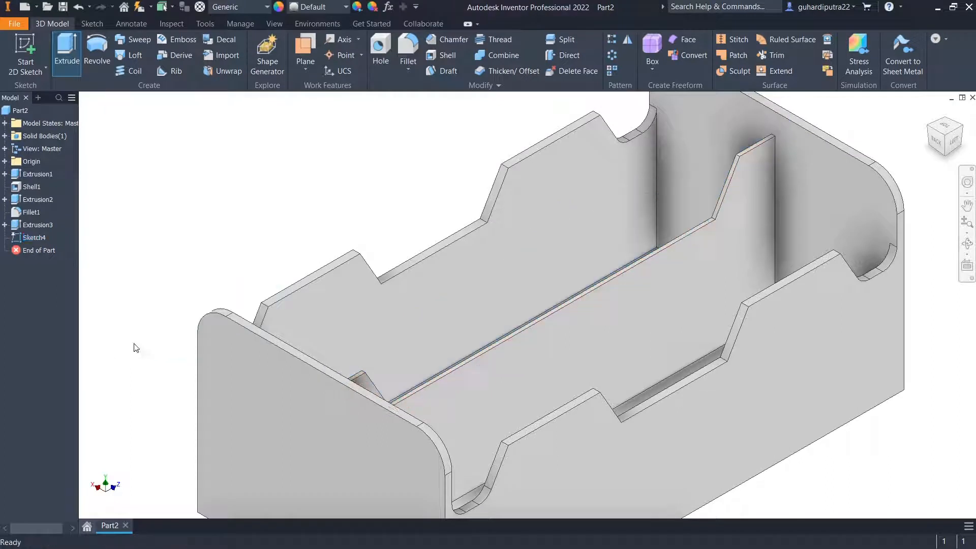
{"action": "scroll", "coordinate": [364, 407], "scroll_direction": "down", "scroll_amount": 3}
{"action": "middle_click_drag", "start_coordinate": [365, 408], "coordinate": [380, 379]}
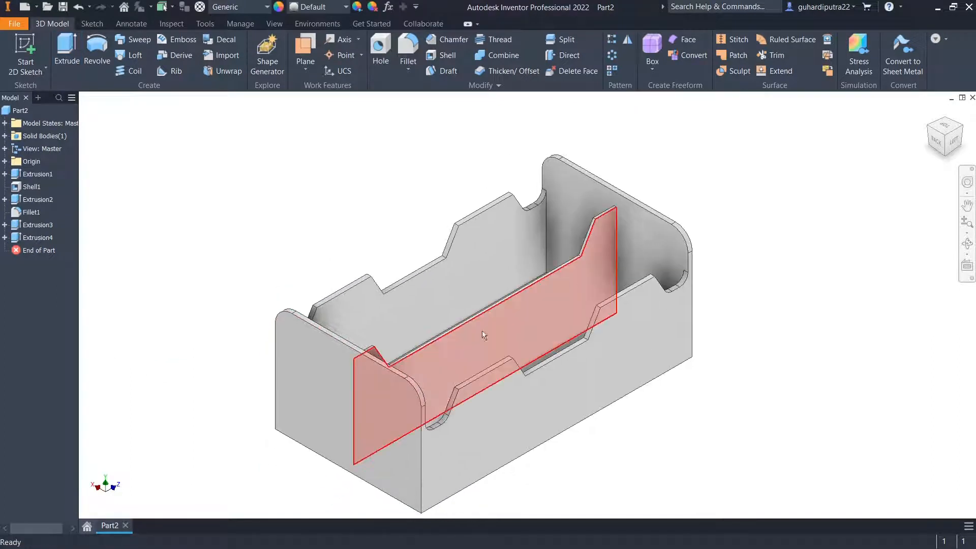
Start a sketch on the inner face of the end wall and slice the model at the sketch plane
{"action": "left_click", "coordinate": [569, 209]}
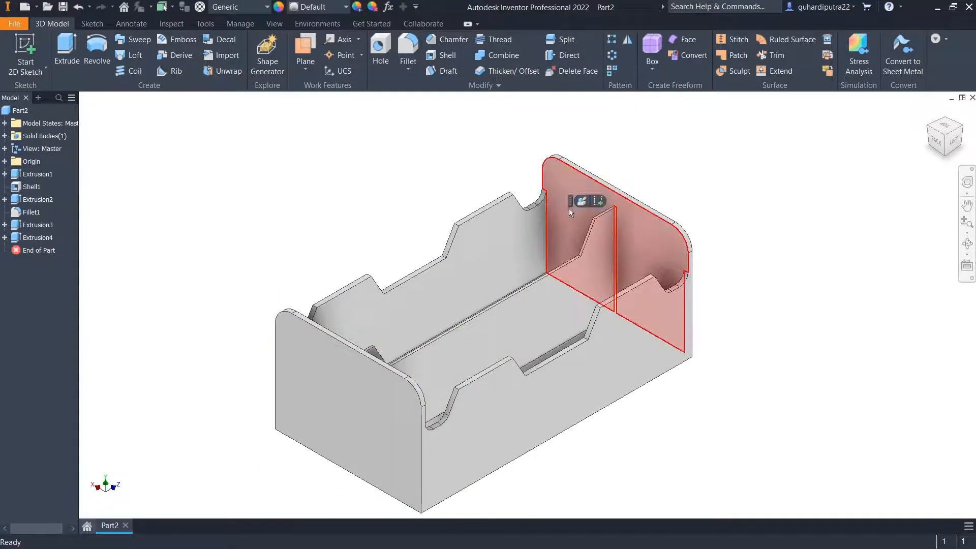
{"action": "left_click", "coordinate": [602, 200]}
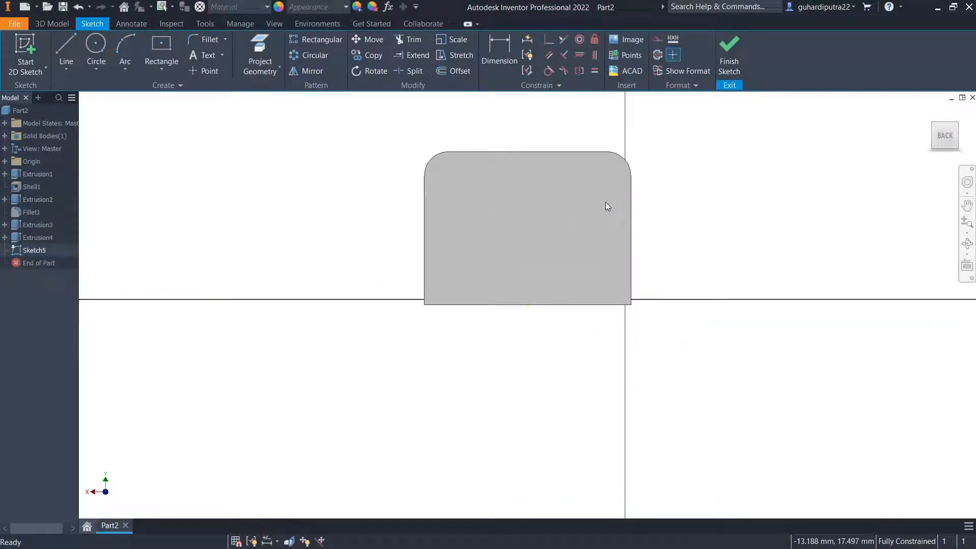
{"action": "left_click", "coordinate": [289, 540]}
{"action": "scroll", "coordinate": [521, 203], "scroll_direction": "up", "scroll_amount": 4}
{"action": "middle_click_drag", "start_coordinate": [518, 202], "coordinate": [517, 292]}
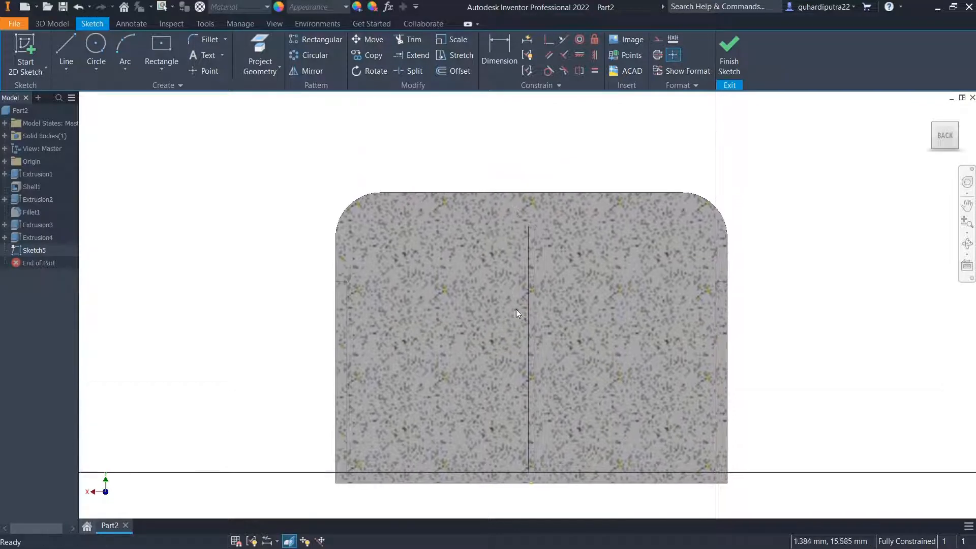
Try to draw a 12.5 mm line down from the midpoint of the end wall's upper edge
{"action": "left_click", "coordinate": [66, 54]}
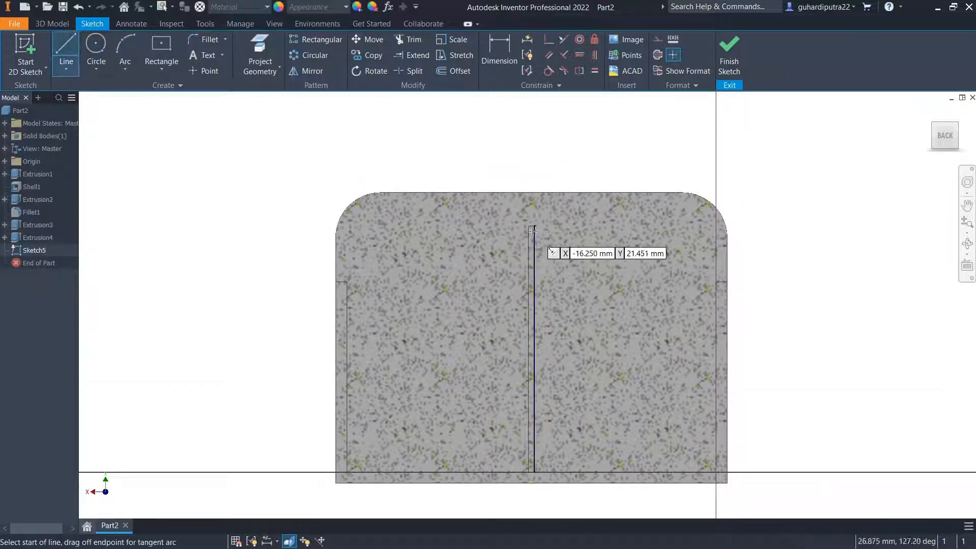
{"action": "scroll", "coordinate": [531, 199], "scroll_direction": "up", "scroll_amount": 4}
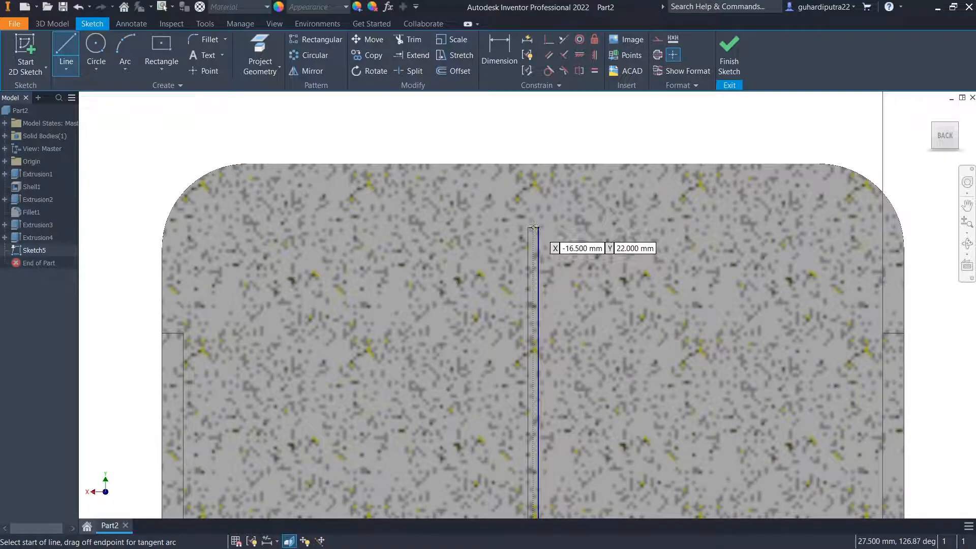
{"action": "left_click", "coordinate": [534, 164]}
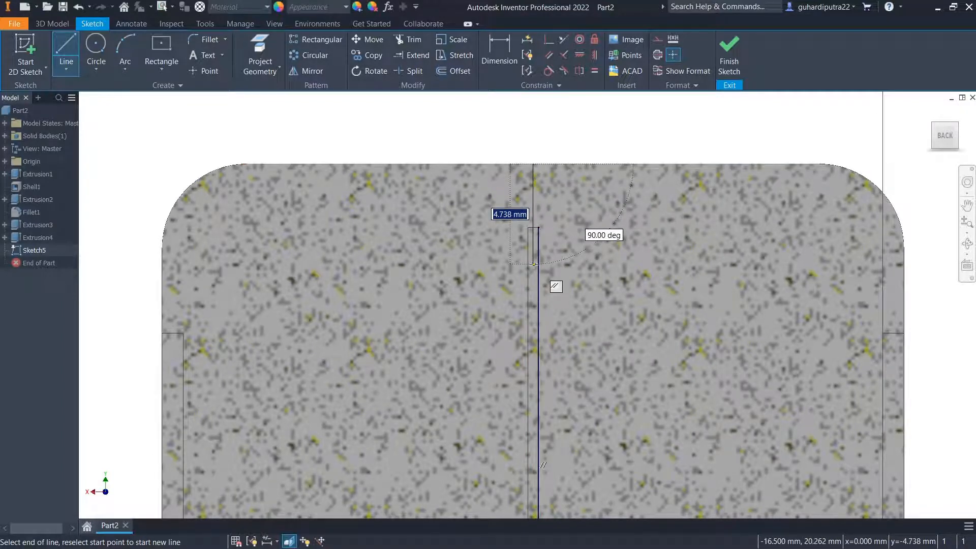
{"action": "type", "text": "12."}
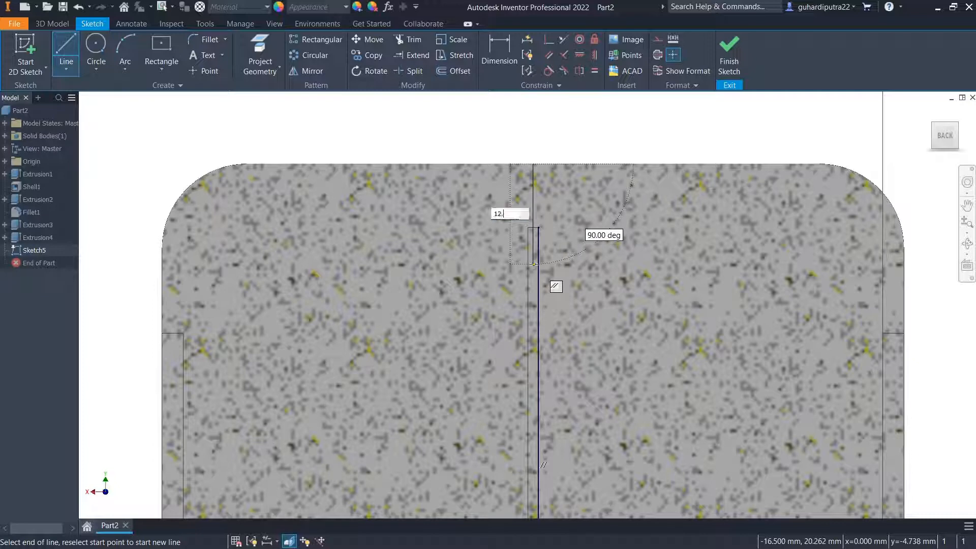
{"action": "type", "text": "5"}
{"action": "key", "text": "Return"}
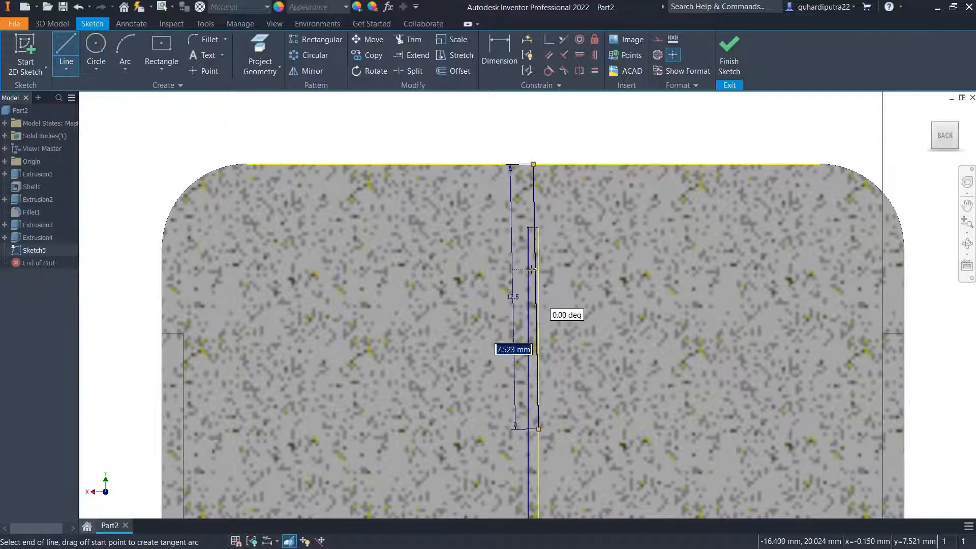
{"action": "key", "text": "Escape"}
{"action": "left_click", "coordinate": [78, 7]}
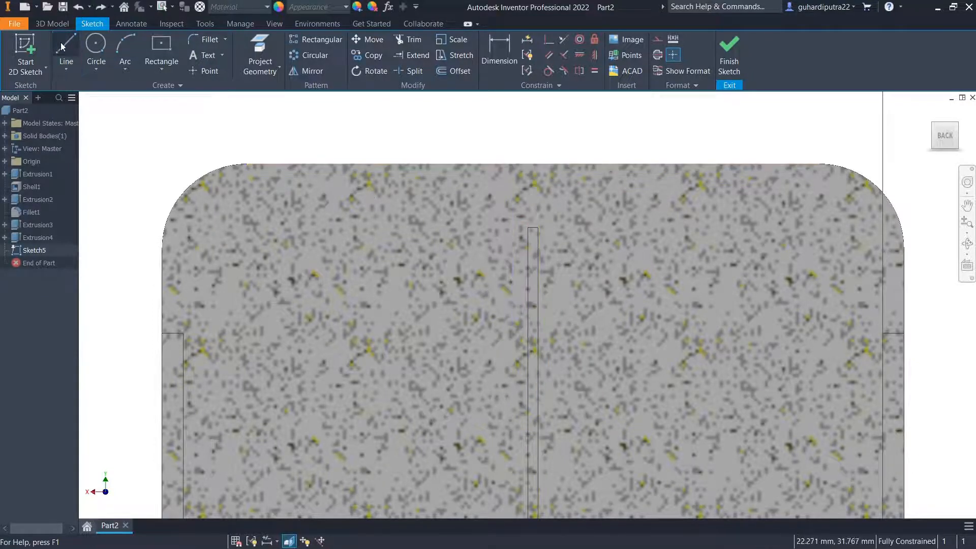
Draw a vertical line about 5 mm long down from the upper edge's midpoint and a horizontal line from its lower end towards one side
{"action": "left_click", "coordinate": [66, 53]}
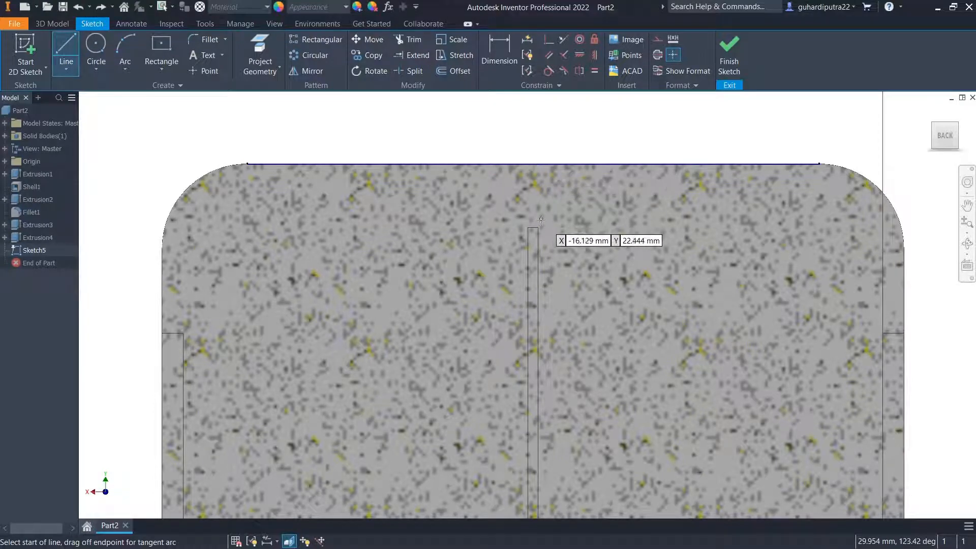
{"action": "left_click", "coordinate": [534, 163]}
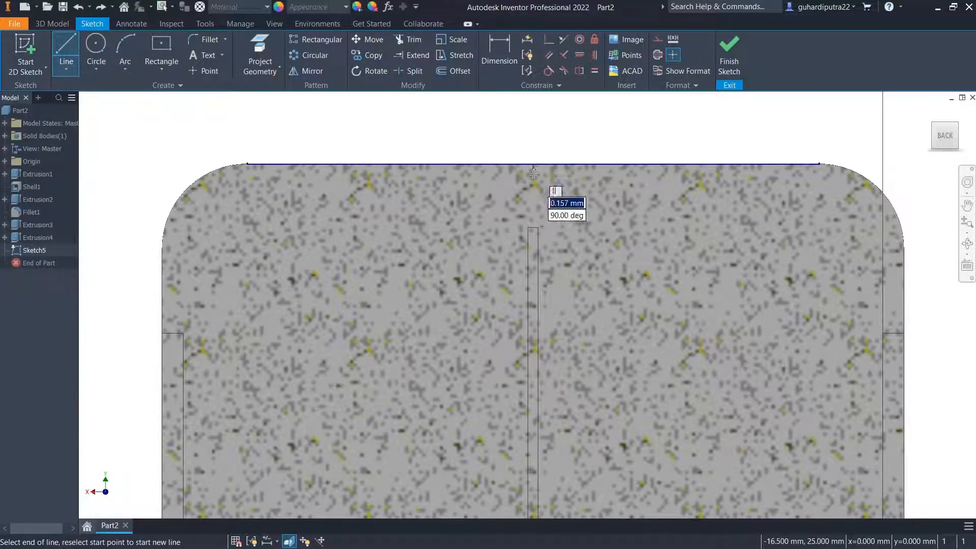
{"action": "left_click", "coordinate": [534, 272]}
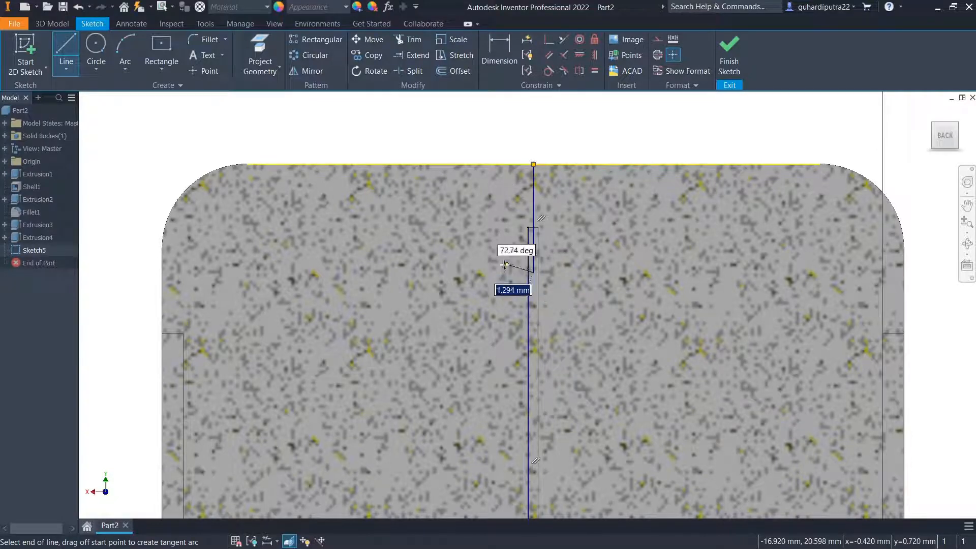
{"action": "left_click", "coordinate": [400, 272]}
{"action": "right_click", "coordinate": [415, 237]}
{"action": "left_click", "coordinate": [452, 236]}
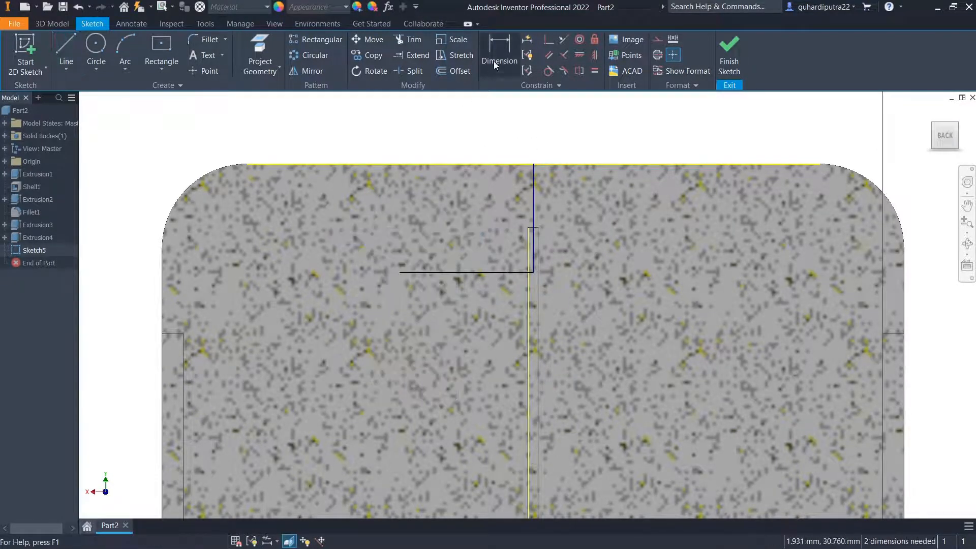
Dimension the vertical line's length to 12.5 mm
{"action": "left_click", "coordinate": [493, 61]}
{"action": "left_click", "coordinate": [529, 208]}
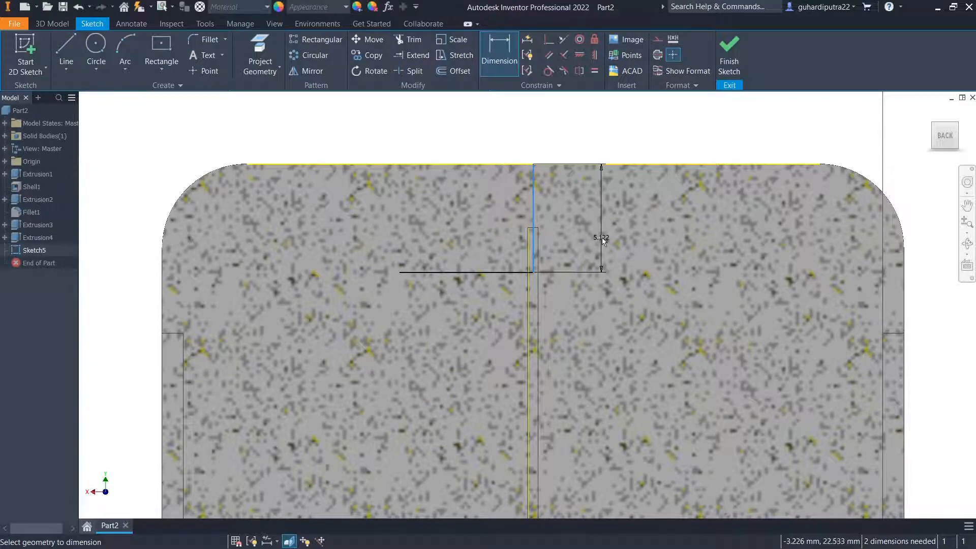
{"action": "left_click", "coordinate": [602, 237]}
{"action": "type", "text": "12."}
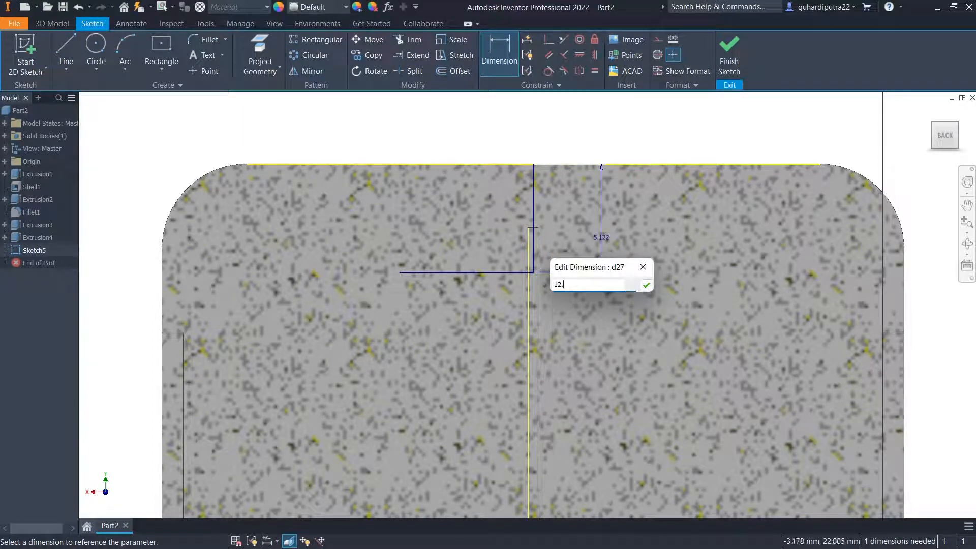
{"action": "type", "text": "5"}
{"action": "left_click", "coordinate": [646, 285]}
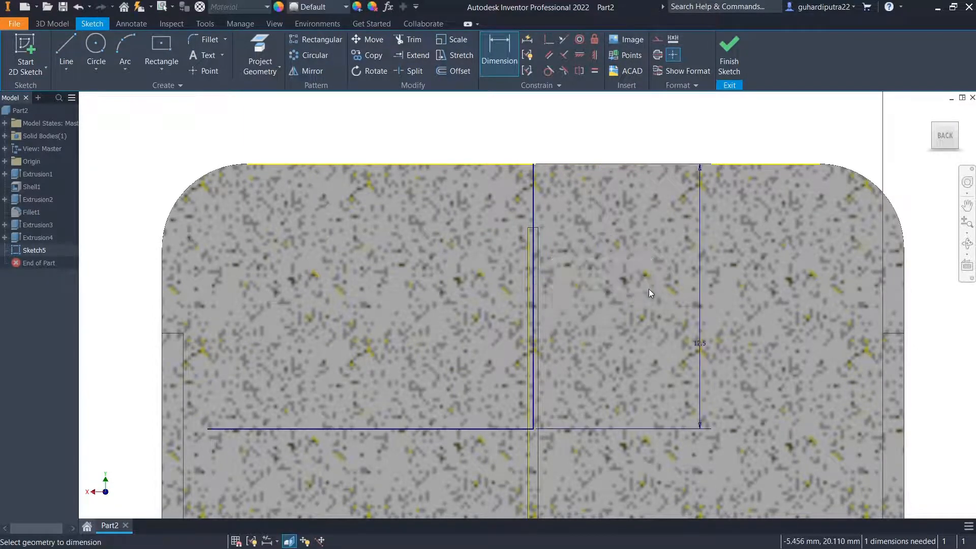
Dimension the horizontal line's length to 8.75 mm
{"action": "left_click", "coordinate": [432, 429]}
{"action": "left_click", "coordinate": [403, 385]}
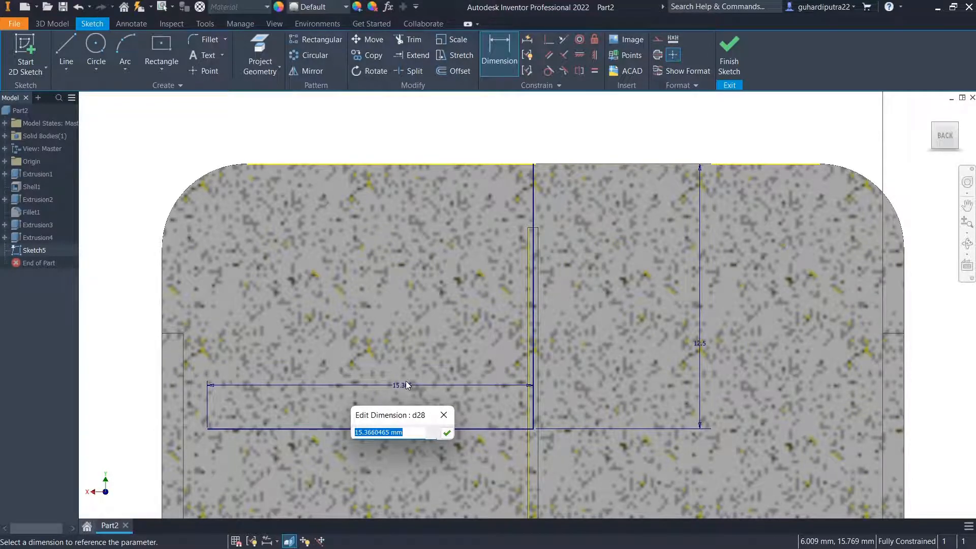
{"action": "type", "text": "8"}
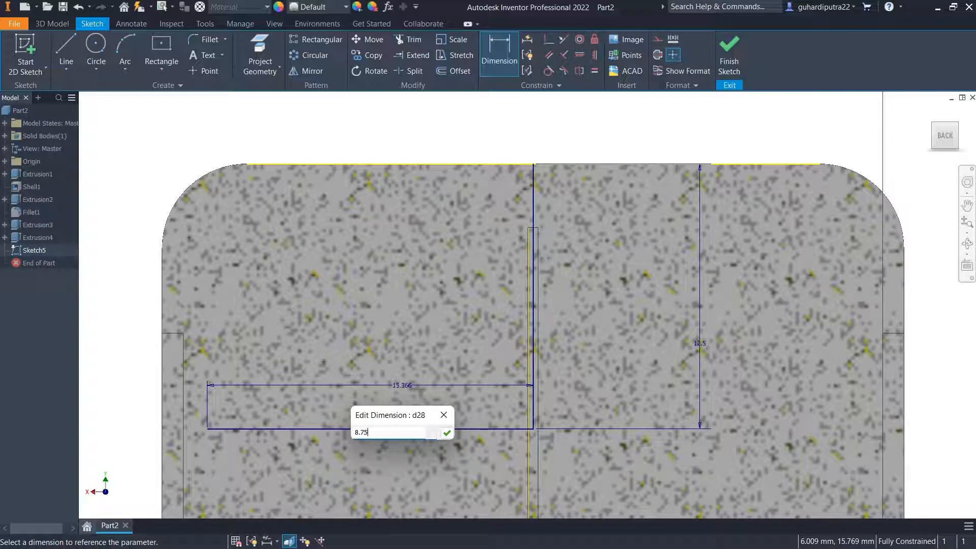
{"action": "type", "text": ".75"}
{"action": "left_click", "coordinate": [447, 433]}
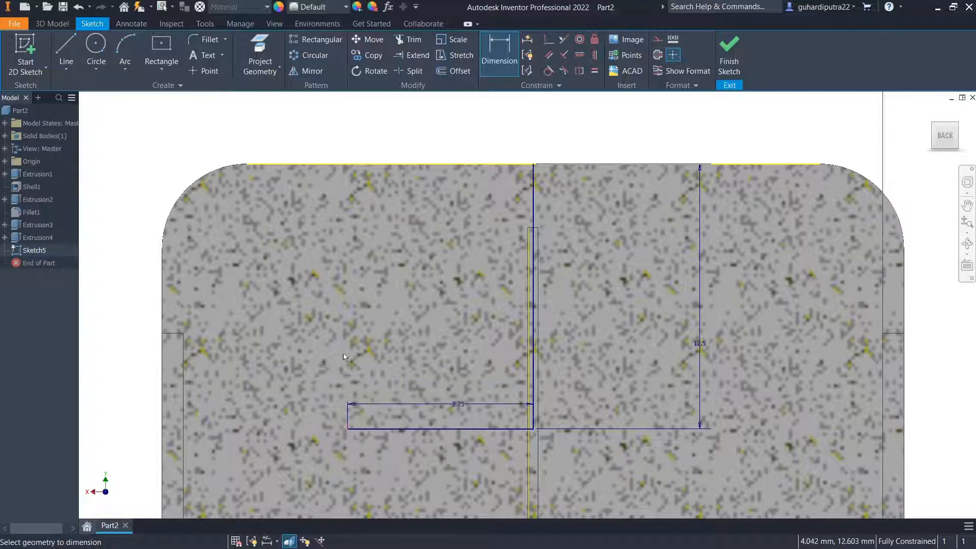
Draw a 7.5 mm diameter circle centred on the free end of the horizontal line and finish the sketch
{"action": "left_click", "coordinate": [100, 46]}
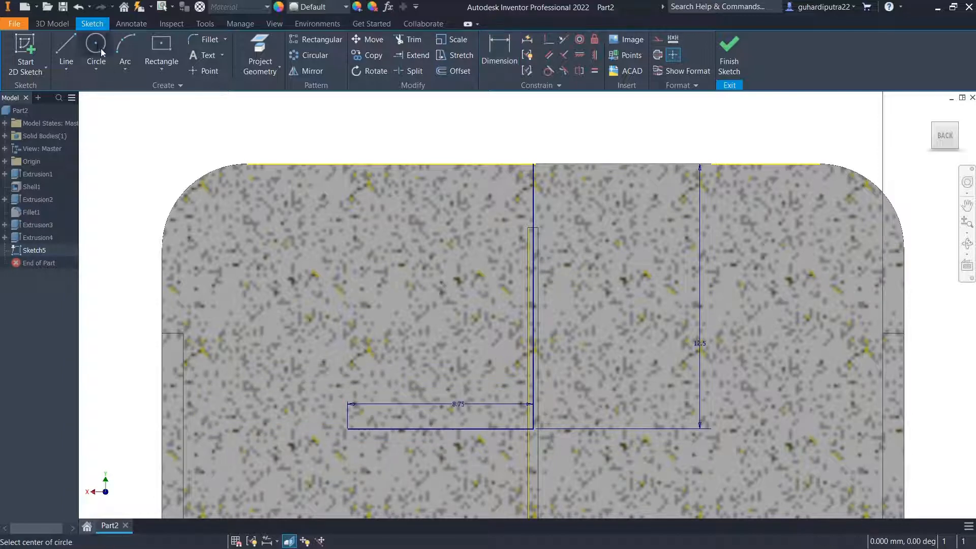
{"action": "left_click", "coordinate": [348, 429]}
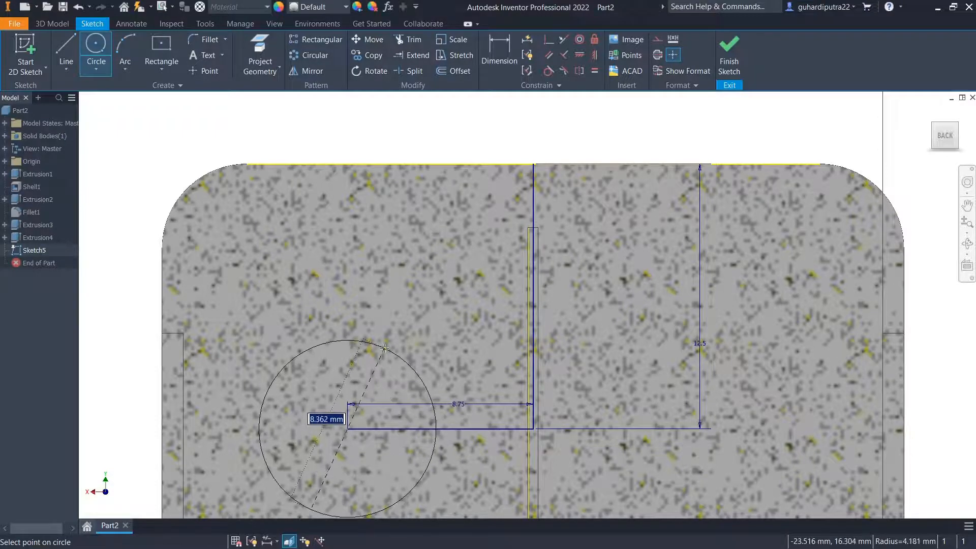
{"action": "type", "text": "7.5"}
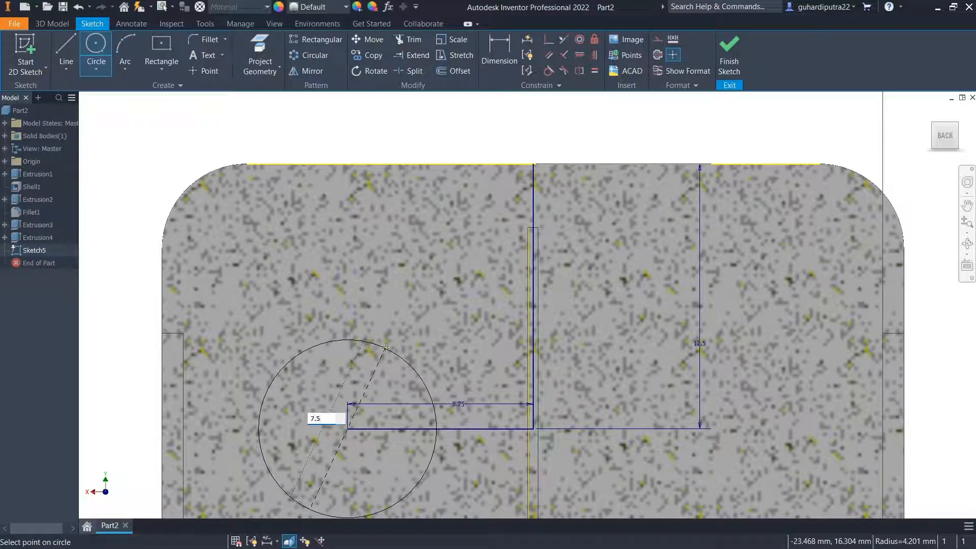
{"action": "key", "text": "Return"}
{"action": "scroll", "coordinate": [410, 377], "scroll_direction": "up", "scroll_amount": 2}
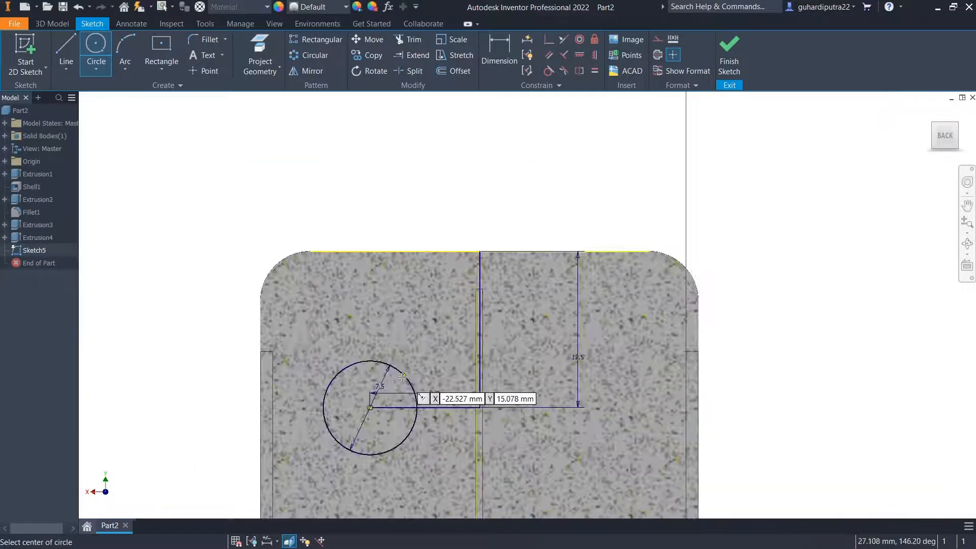
{"action": "right_click", "coordinate": [458, 175]}
{"action": "left_click", "coordinate": [462, 203]}
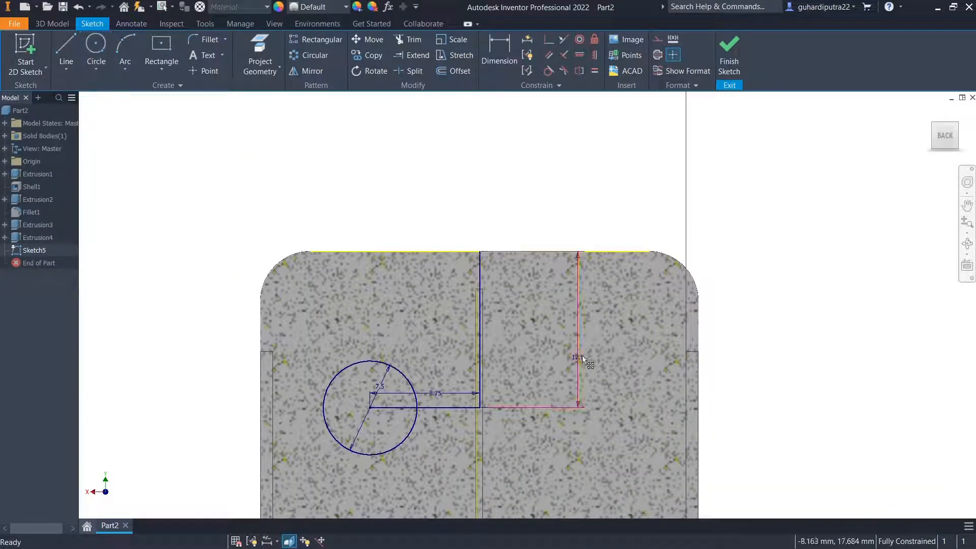
{"action": "scroll", "coordinate": [440, 389], "scroll_direction": "down", "scroll_amount": 5}
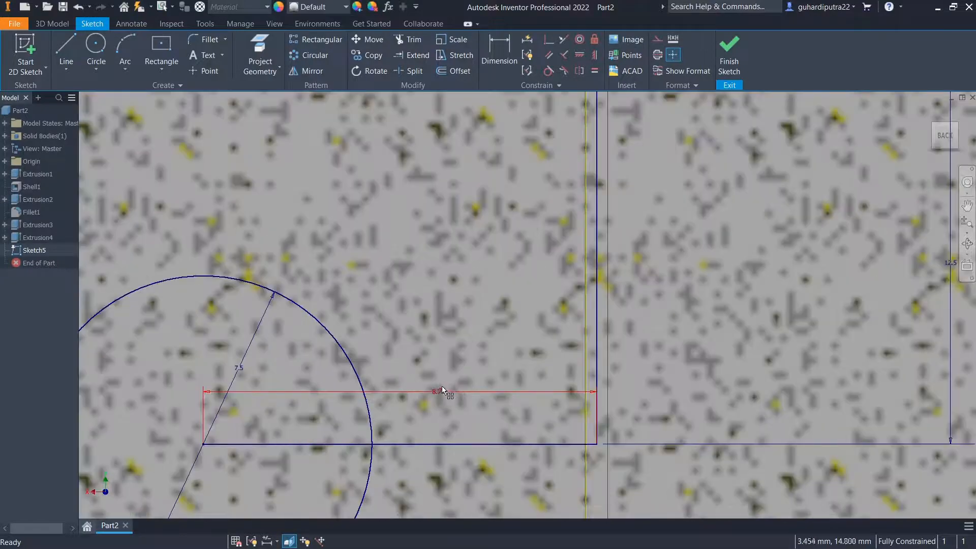
{"action": "scroll", "coordinate": [435, 395], "scroll_direction": "up", "scroll_amount": 2}
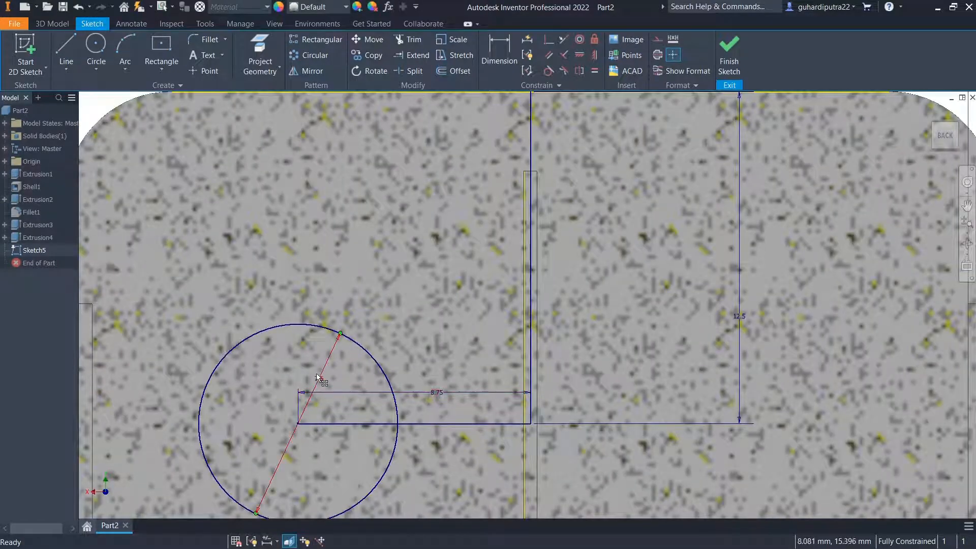
{"action": "scroll", "coordinate": [359, 398], "scroll_direction": "up", "scroll_amount": 3}
{"action": "scroll", "coordinate": [584, 337], "scroll_direction": "down", "scroll_amount": 4}
{"action": "scroll", "coordinate": [584, 337], "scroll_direction": "up", "scroll_amount": 3}
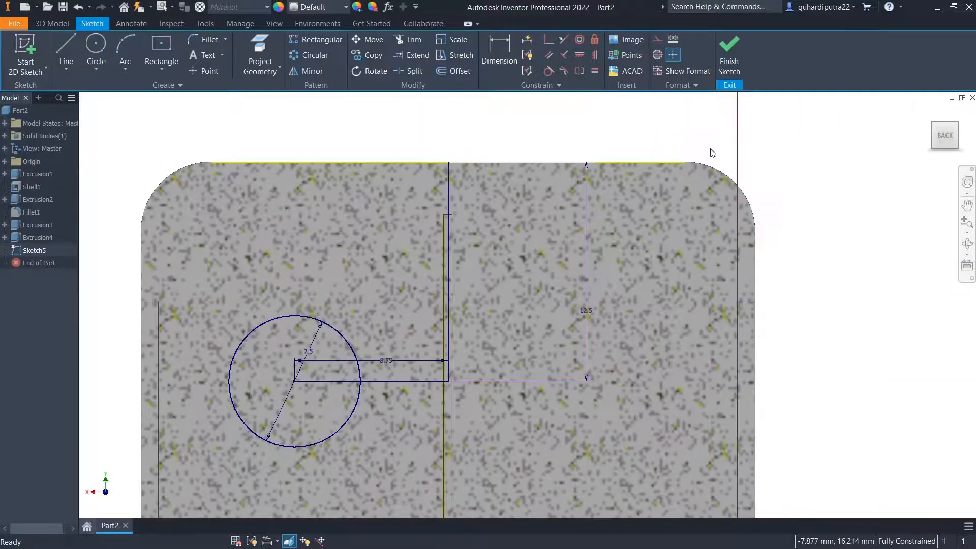
{"action": "left_click", "coordinate": [728, 56]}
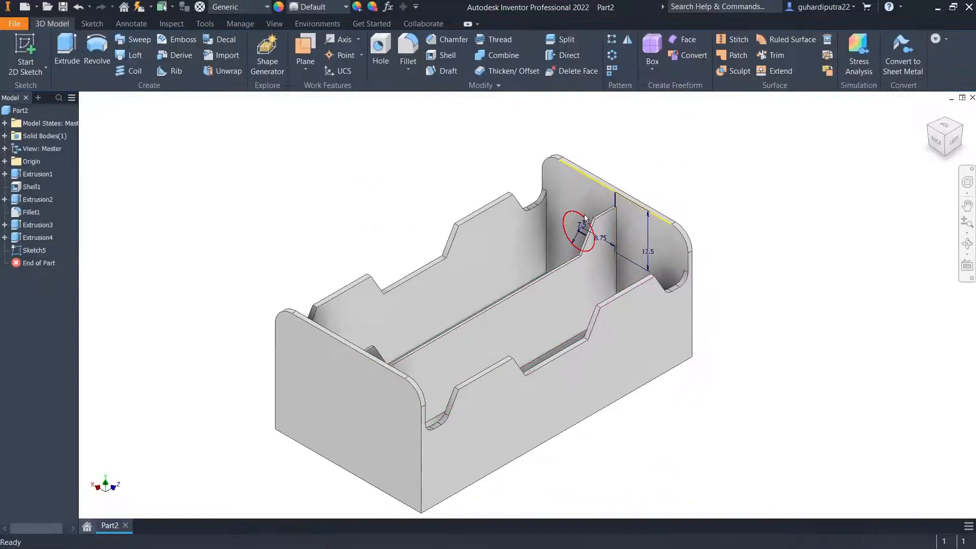
Extrude the 7.5 mm circle 1 mm from the end wall's inner face as a joined disc
{"action": "scroll", "coordinate": [585, 219], "scroll_direction": "down", "scroll_amount": 3}
{"action": "left_click", "coordinate": [67, 54]}
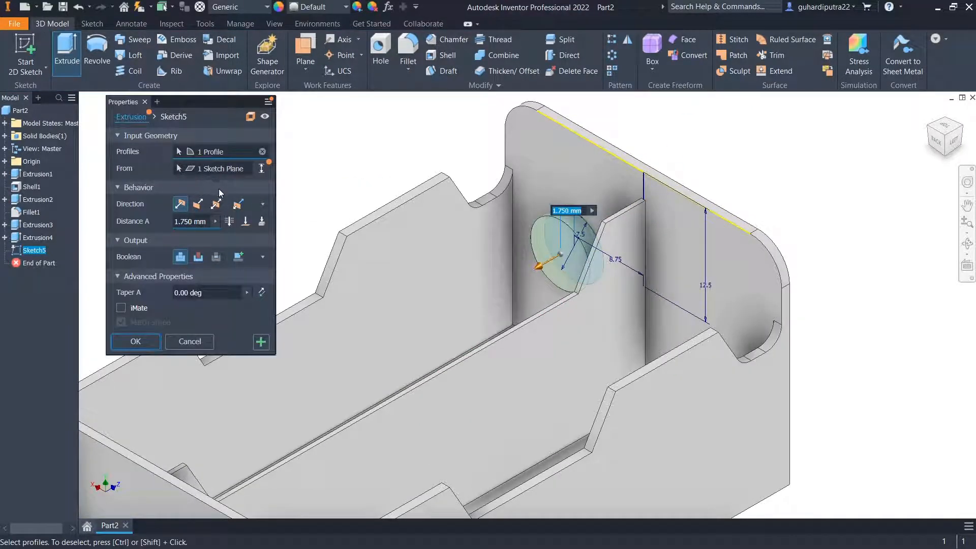
{"action": "double_click", "coordinate": [190, 223]}
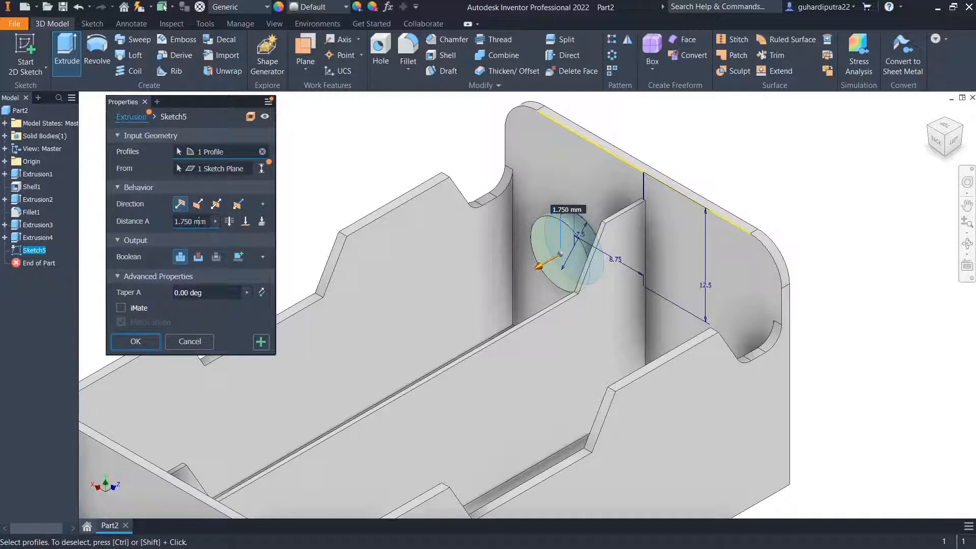
{"action": "type", "text": "1"}
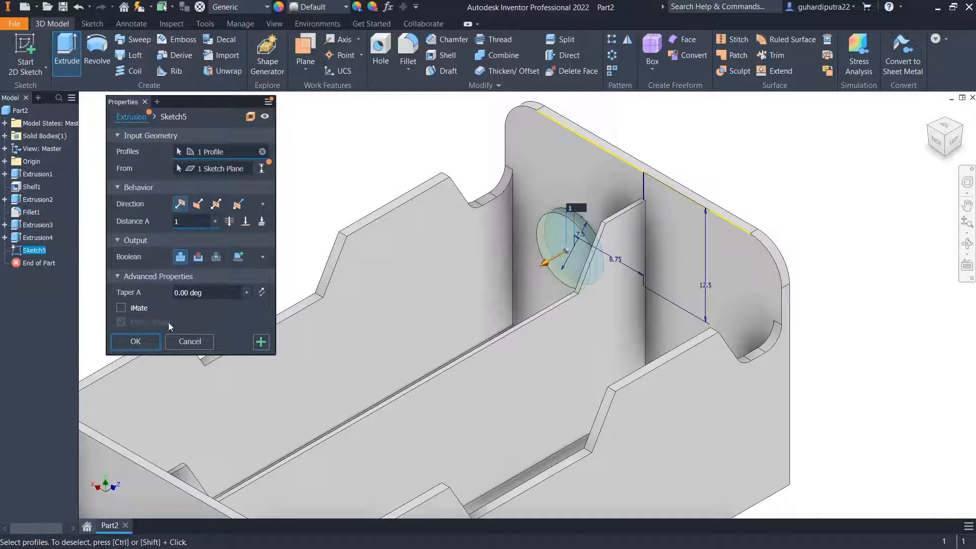
{"action": "left_click", "coordinate": [135, 342]}
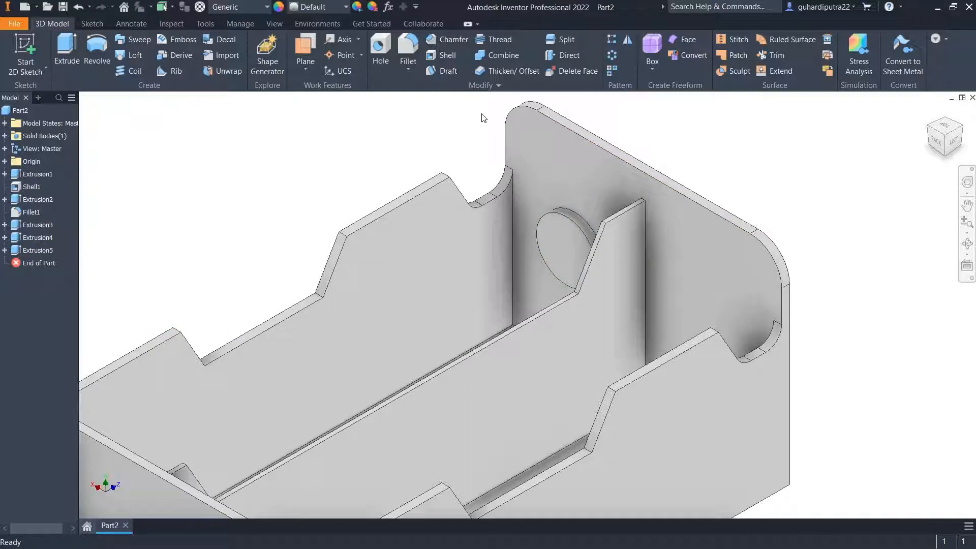
Fillet the outer circular edge of the raised disc with a 0.75 mm radius
{"action": "left_click", "coordinate": [409, 47]}
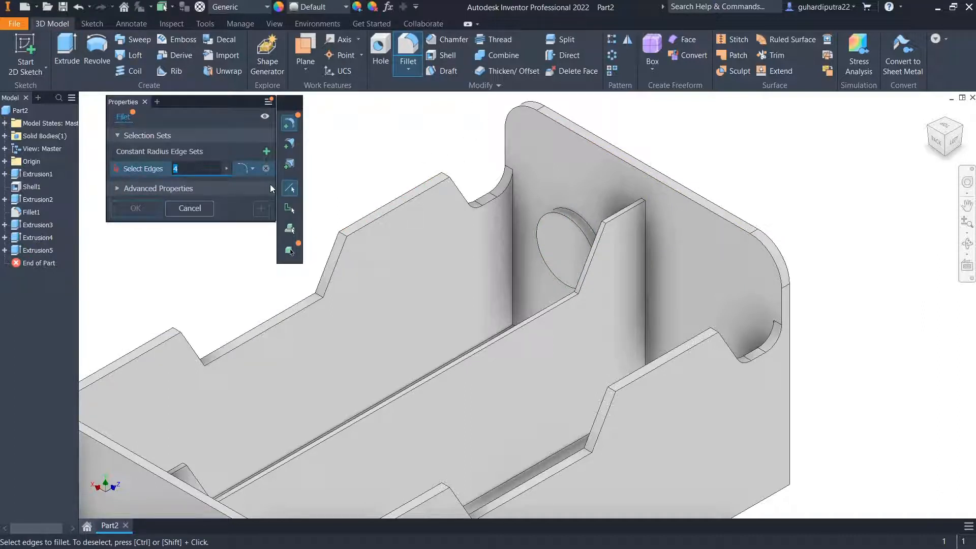
{"action": "type", "text": "0.75"}
{"action": "left_click", "coordinate": [545, 240]}
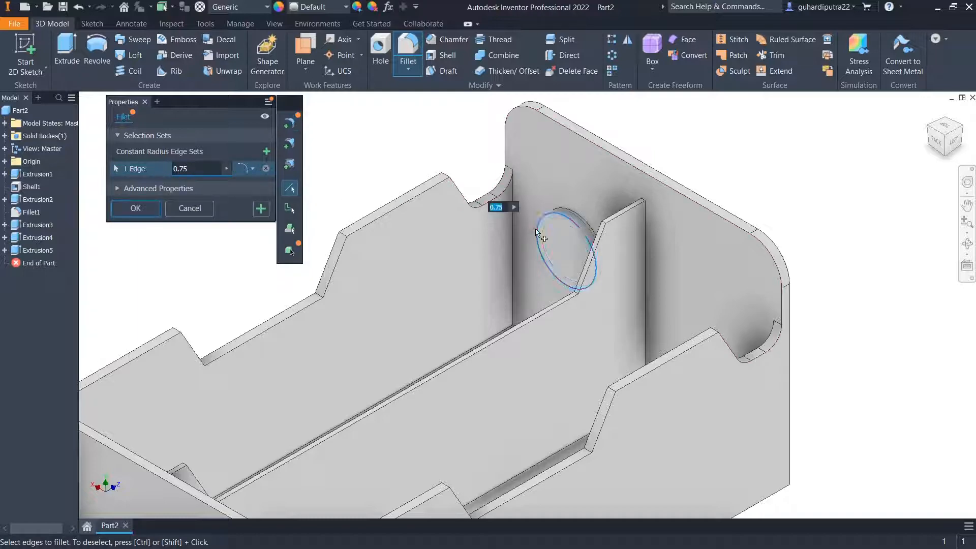
{"action": "left_click", "coordinate": [929, 128]}
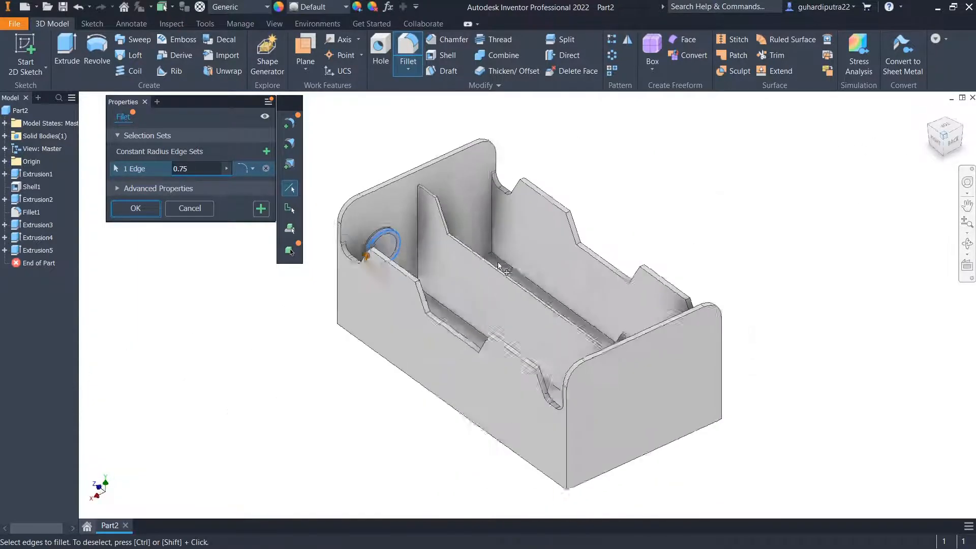
{"action": "scroll", "coordinate": [375, 251], "scroll_direction": "down", "scroll_amount": 4}
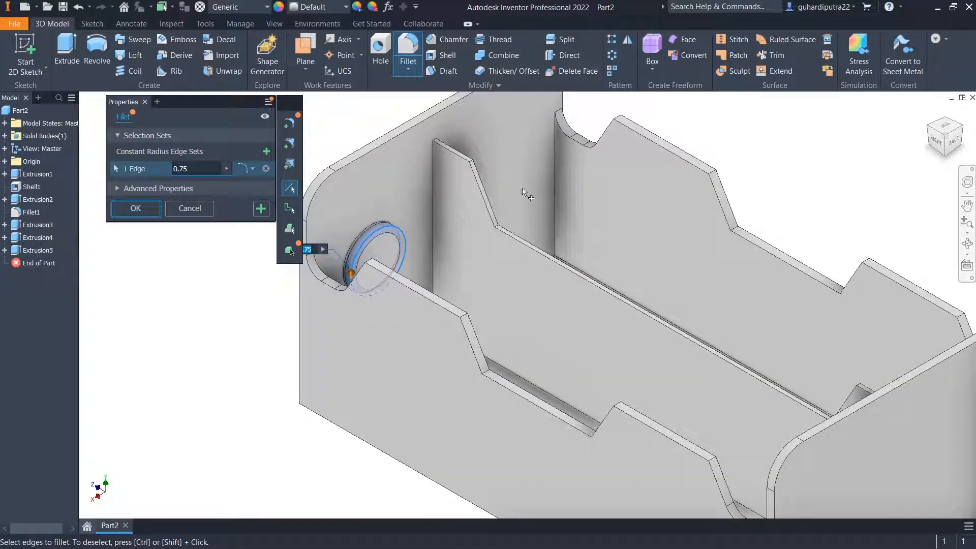
{"action": "left_click", "coordinate": [142, 209]}
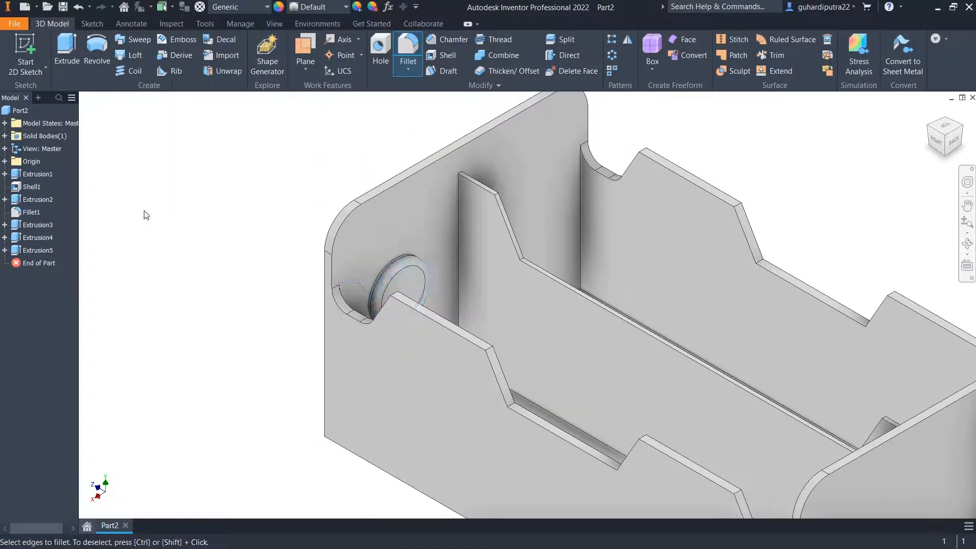
Start a sketch on the inner face of the opposite end wall and slice the graphics at the sketch plane
{"action": "left_click", "coordinate": [929, 127]}
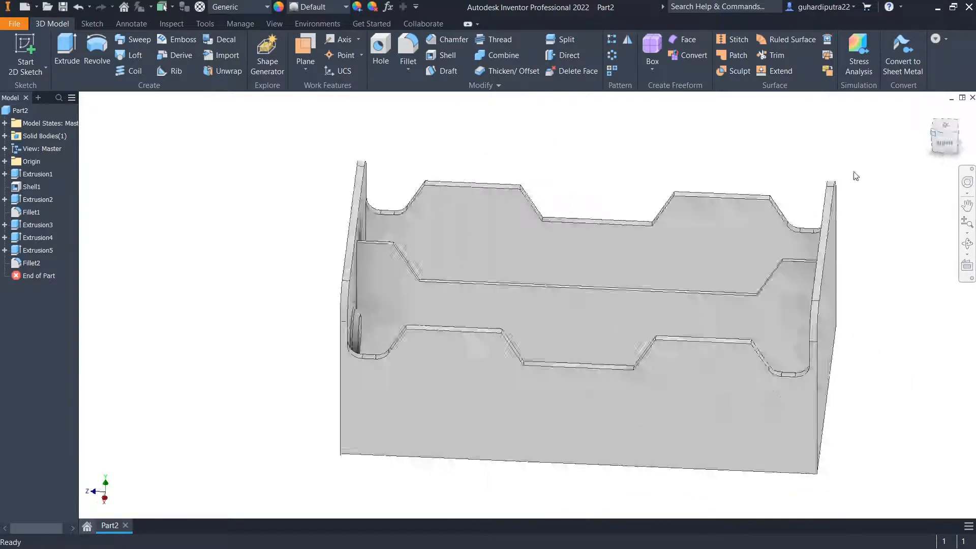
{"action": "left_click", "coordinate": [633, 187]}
{"action": "key", "text": "Page_Up"}
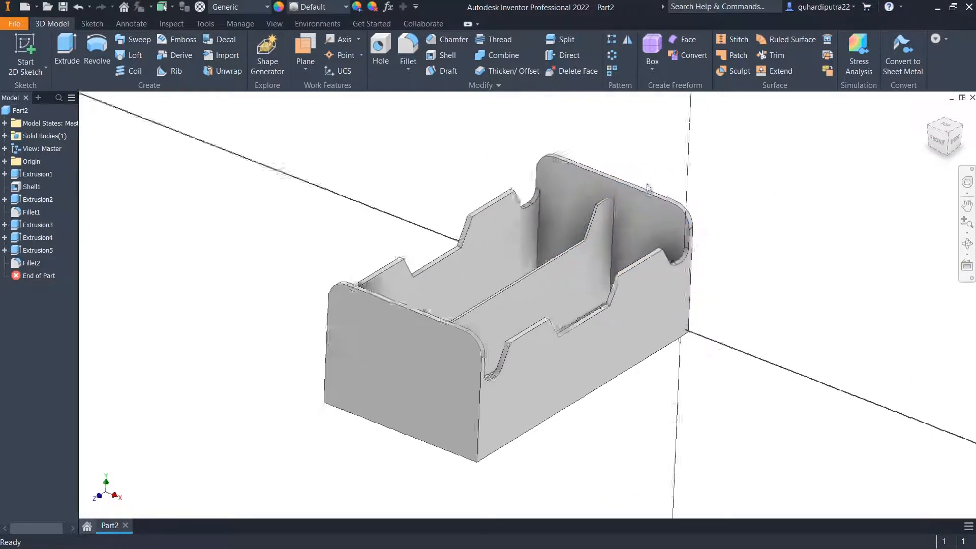
{"action": "key", "text": "s"}
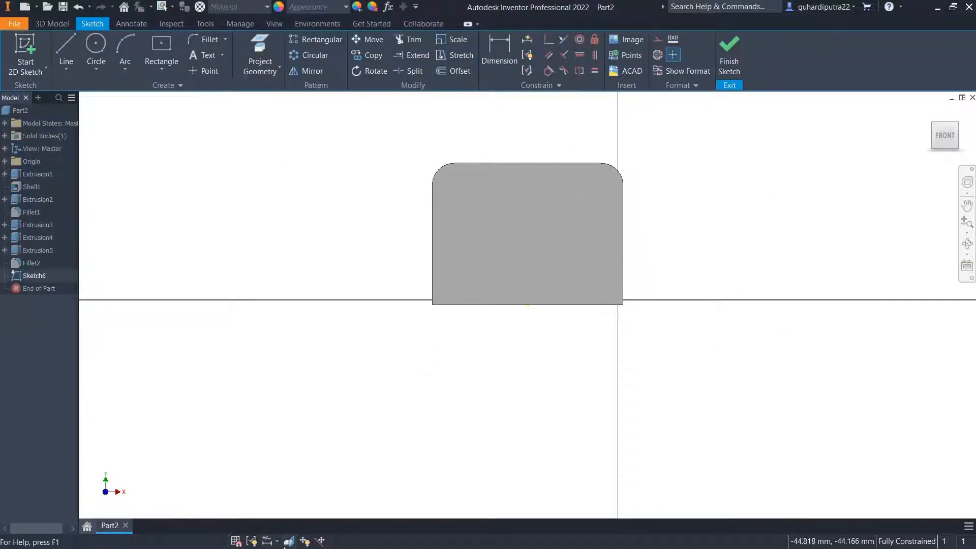
{"action": "left_click", "coordinate": [288, 541]}
{"action": "scroll", "coordinate": [529, 246], "scroll_direction": "down", "scroll_amount": 3}
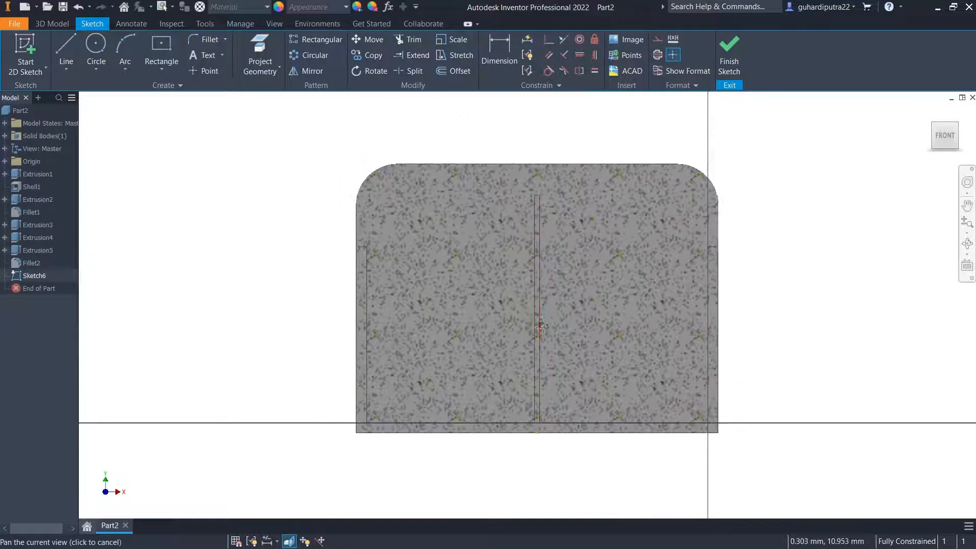
Draw a vertical line about 5.8 mm long down from the upper edge's midpoint and a horizontal line from its lower end towards negative X
{"action": "left_click", "coordinate": [65, 50]}
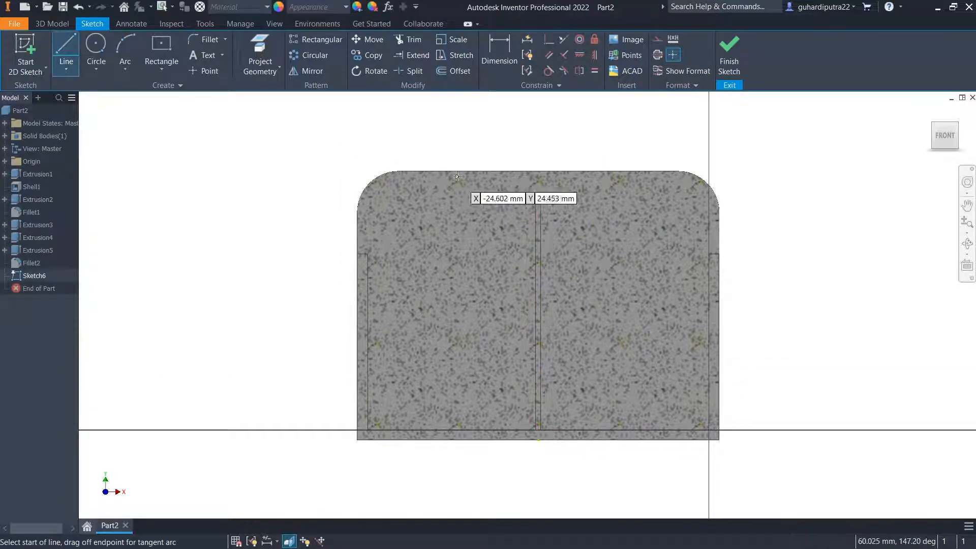
{"action": "scroll", "coordinate": [533, 184], "scroll_direction": "down", "scroll_amount": 3}
{"action": "scroll", "coordinate": [534, 183], "scroll_direction": "down", "scroll_amount": 3}
{"action": "left_click", "coordinate": [551, 139]}
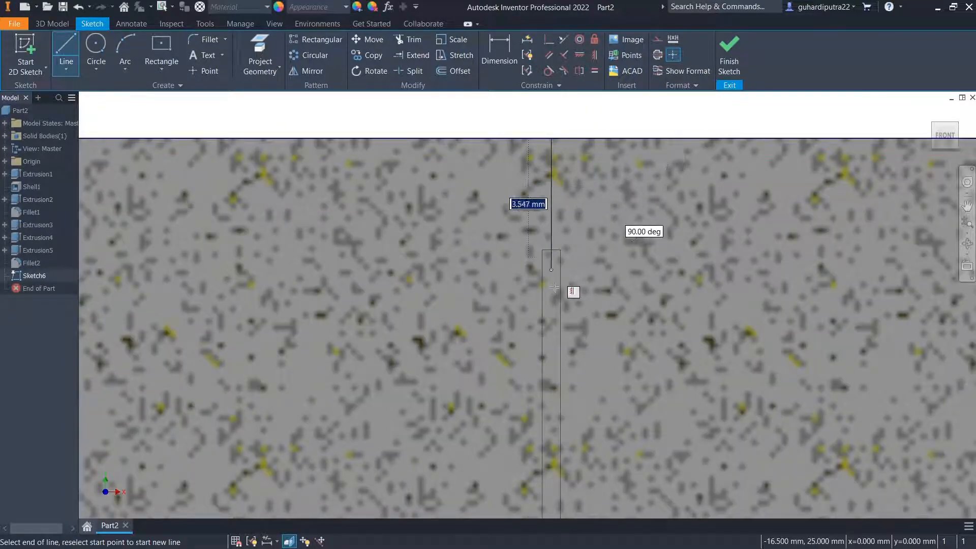
{"action": "left_click", "coordinate": [551, 351]}
{"action": "scroll", "coordinate": [554, 370], "scroll_direction": "up", "scroll_amount": 2}
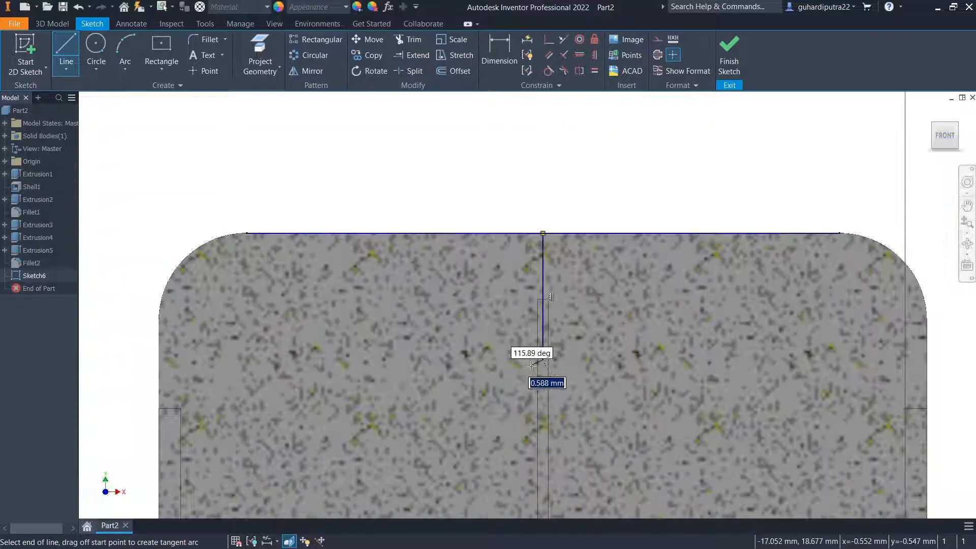
{"action": "left_click", "coordinate": [429, 359]}
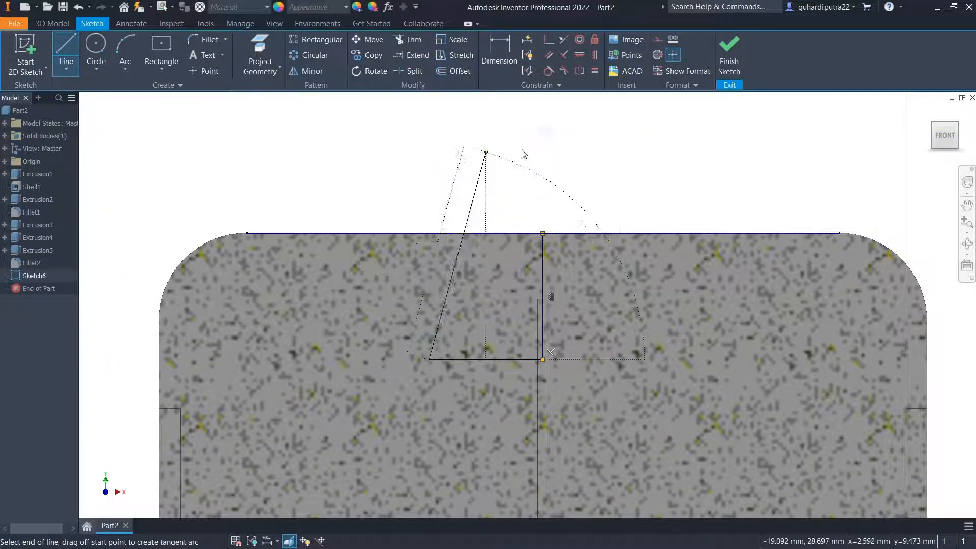
{"action": "key", "text": "Escape"}
Dimension the vertical line's length to 12.5 mm
{"action": "left_click", "coordinate": [504, 53]}
{"action": "left_click", "coordinate": [544, 263]}
{"action": "left_click", "coordinate": [590, 300]}
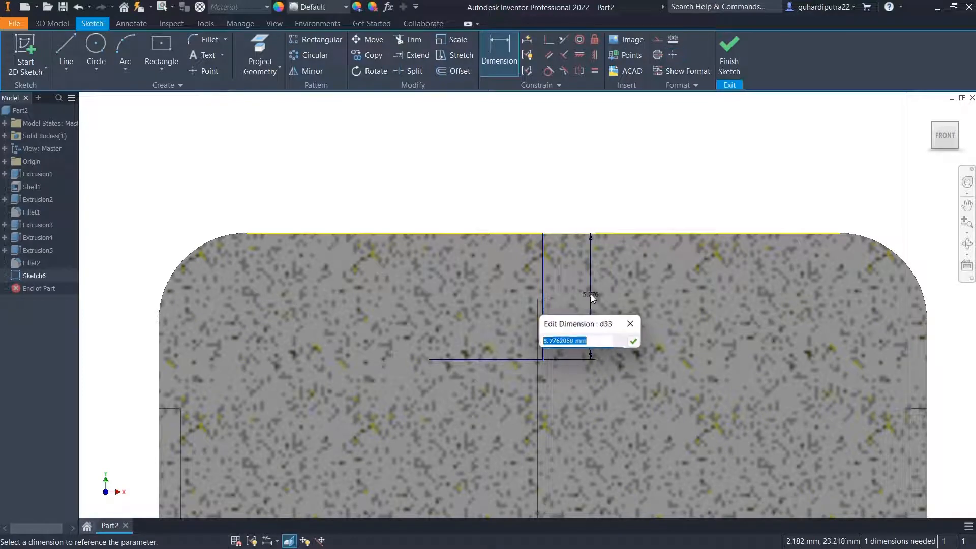
{"action": "type", "text": "12.5"}
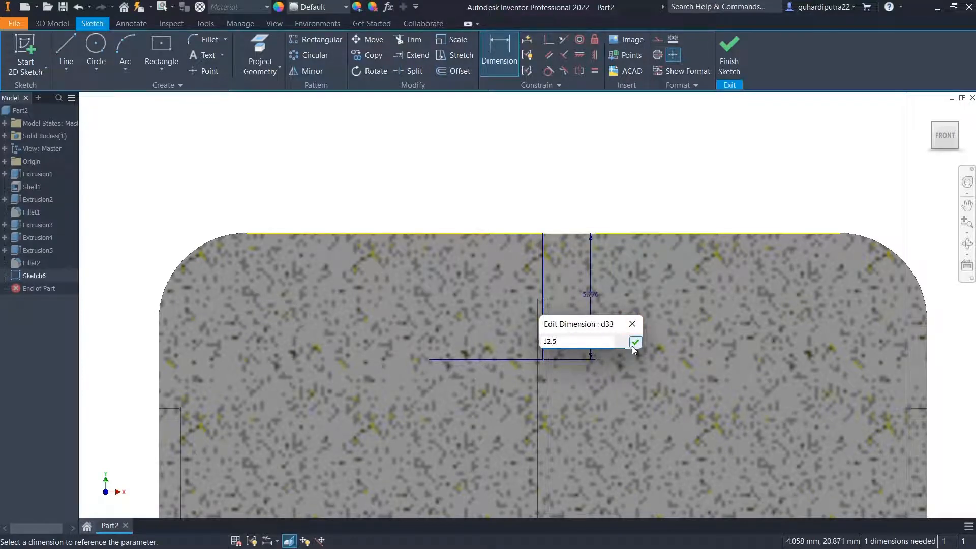
{"action": "left_click", "coordinate": [635, 342]}
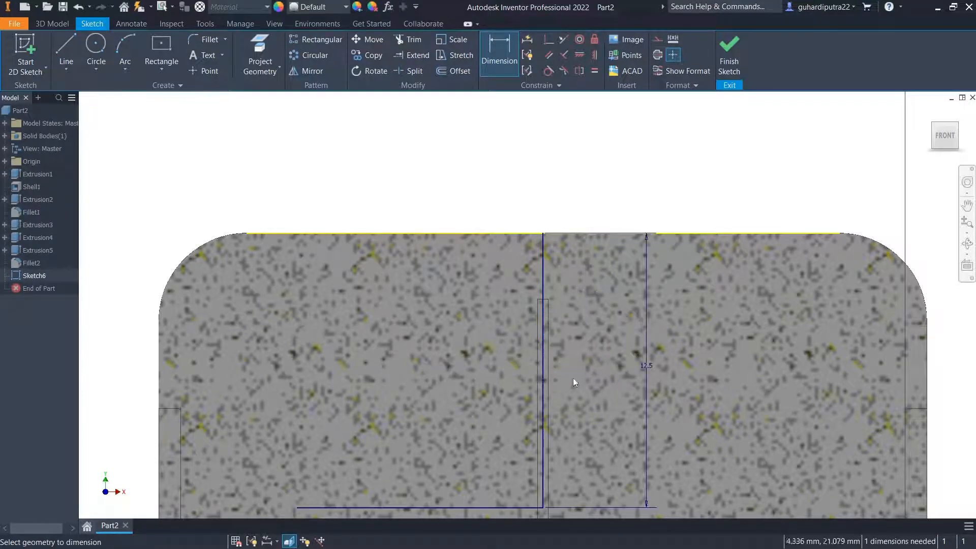
Dimension the horizontal line's length to 8.75 mm
{"action": "scroll", "coordinate": [573, 381], "scroll_direction": "down", "scroll_amount": 2}
{"action": "scroll", "coordinate": [503, 412], "scroll_direction": "up", "scroll_amount": 5}
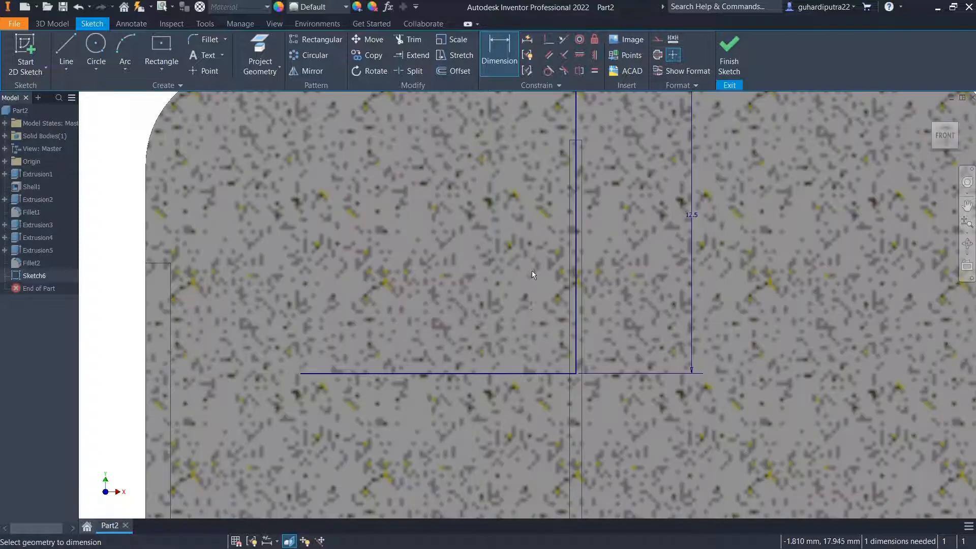
{"action": "left_click", "coordinate": [450, 374]}
{"action": "left_click", "coordinate": [447, 338]}
{"action": "type", "text": "8.75"}
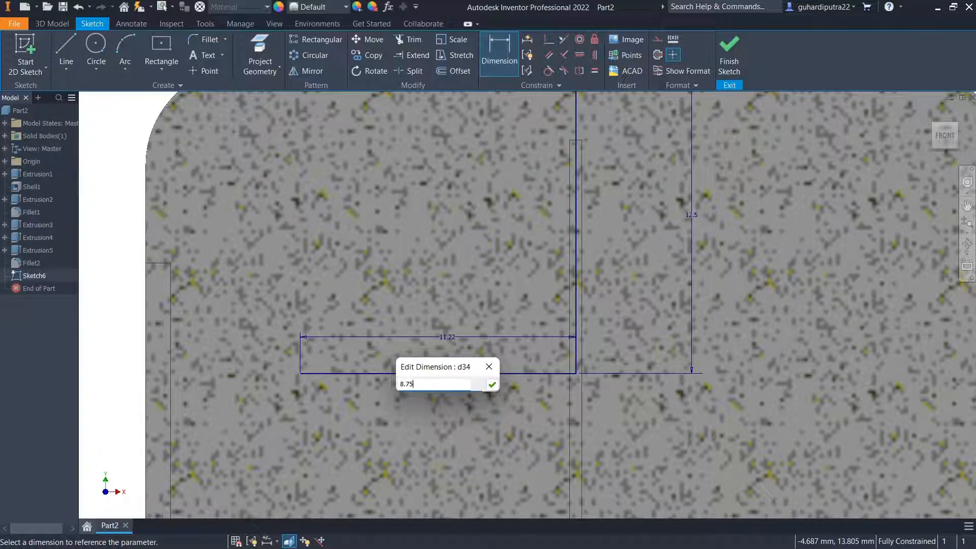
{"action": "left_click", "coordinate": [492, 385]}
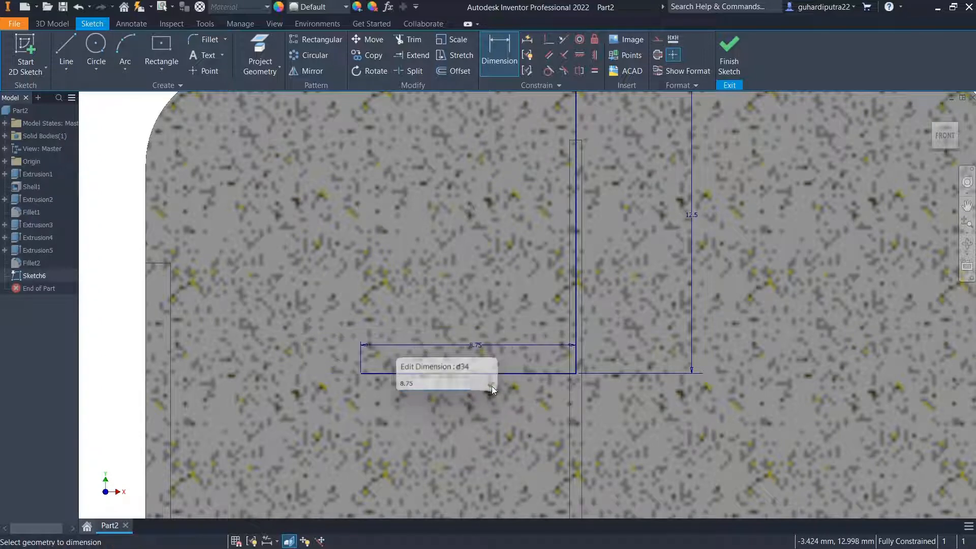
Draw a 7.5 mm diameter circle centred on the free end of the horizontal line and finish the sketch
{"action": "left_click", "coordinate": [93, 59]}
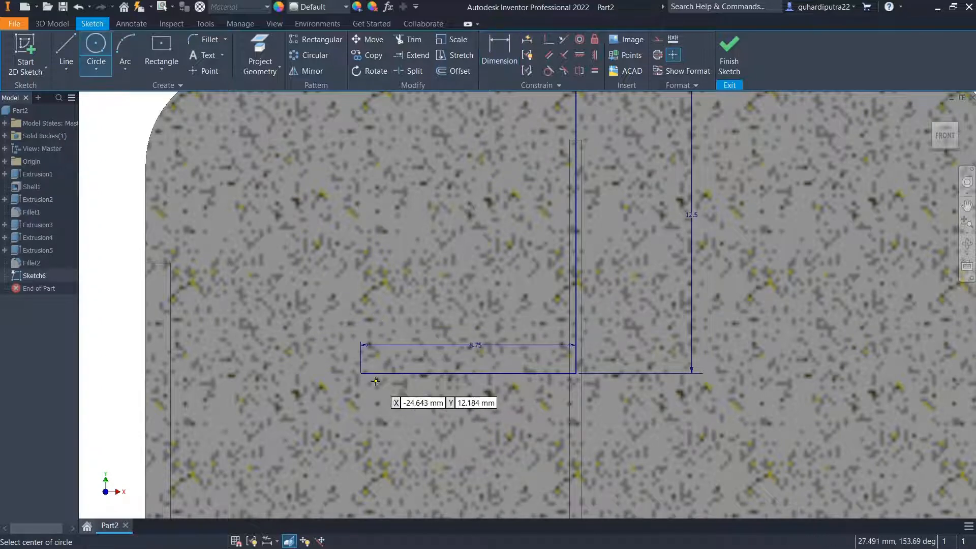
{"action": "left_click", "coordinate": [361, 373]}
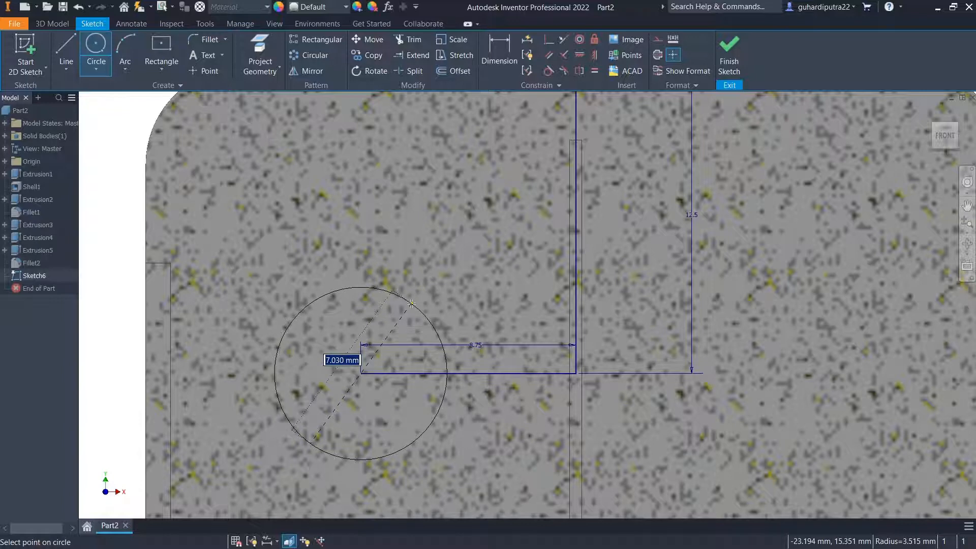
{"action": "type", "text": "7.5"}
{"action": "key", "text": "Return"}
{"action": "scroll", "coordinate": [412, 304], "scroll_direction": "up", "scroll_amount": 2}
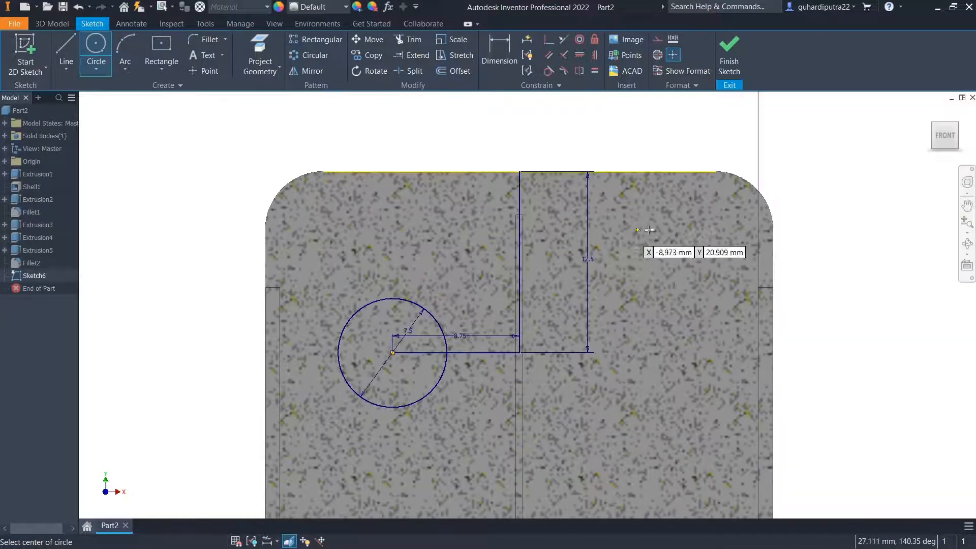
{"action": "right_click", "coordinate": [865, 231]}
{"action": "left_click", "coordinate": [900, 231]}
{"action": "left_click", "coordinate": [729, 56]}
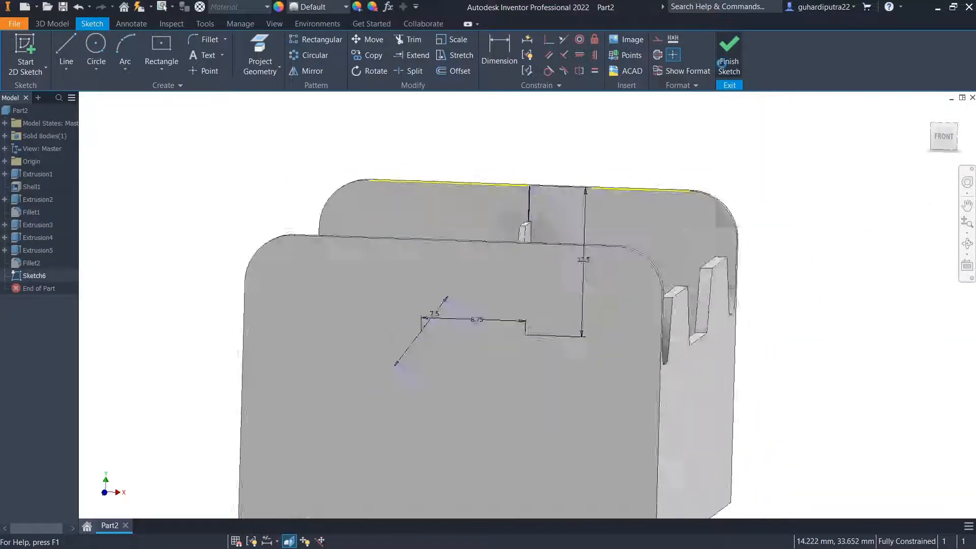
Extrude the new circle 1 mm from the second end wall's inner face as a joined disc
{"action": "left_click", "coordinate": [67, 54]}
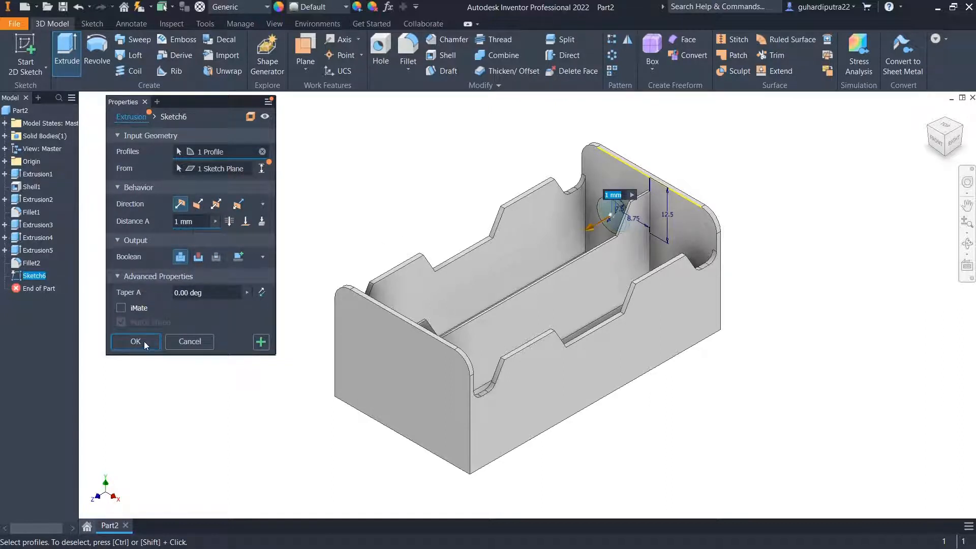
{"action": "scroll", "coordinate": [551, 256], "scroll_direction": "up", "scroll_amount": 3}
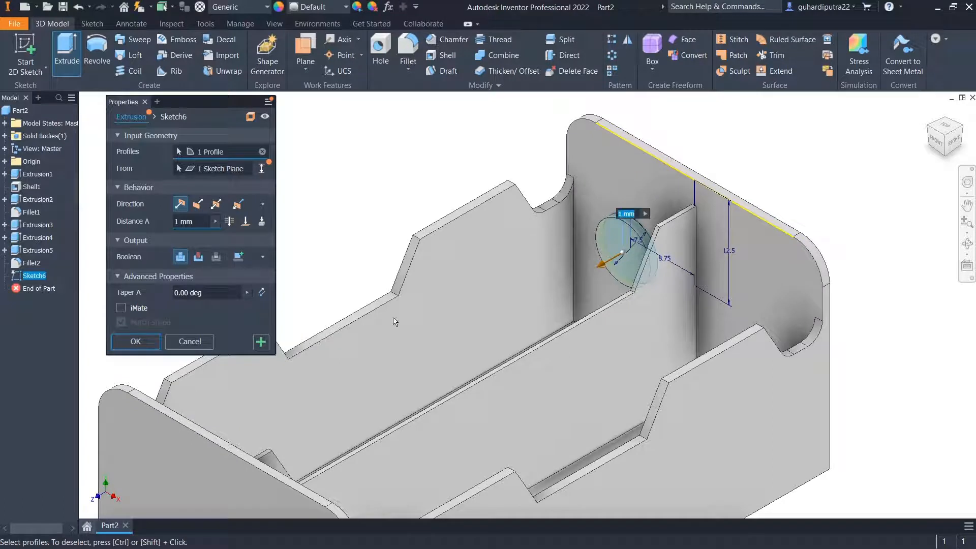
{"action": "left_click", "coordinate": [135, 342]}
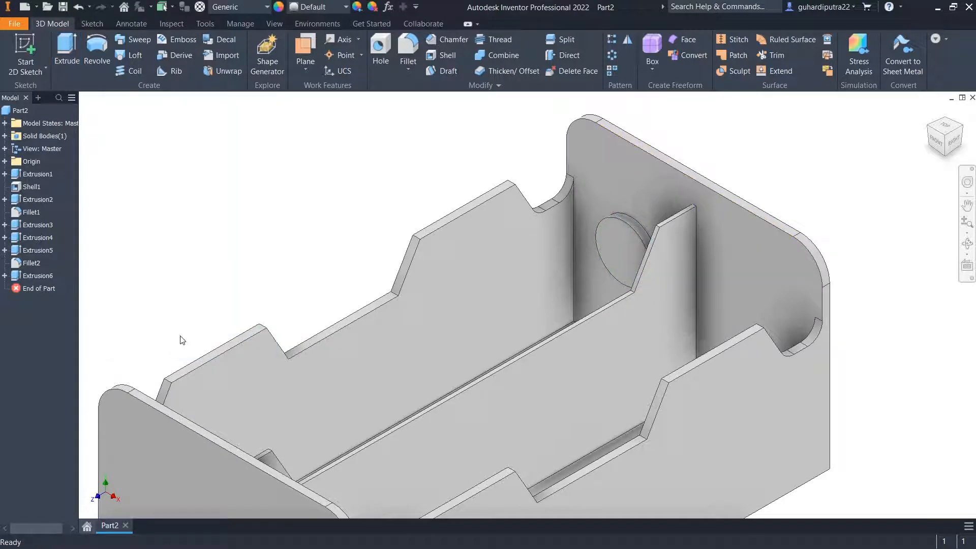
Fillet the outer circular edge of the second disc with a 0.75 mm radius
{"action": "left_click", "coordinate": [412, 50]}
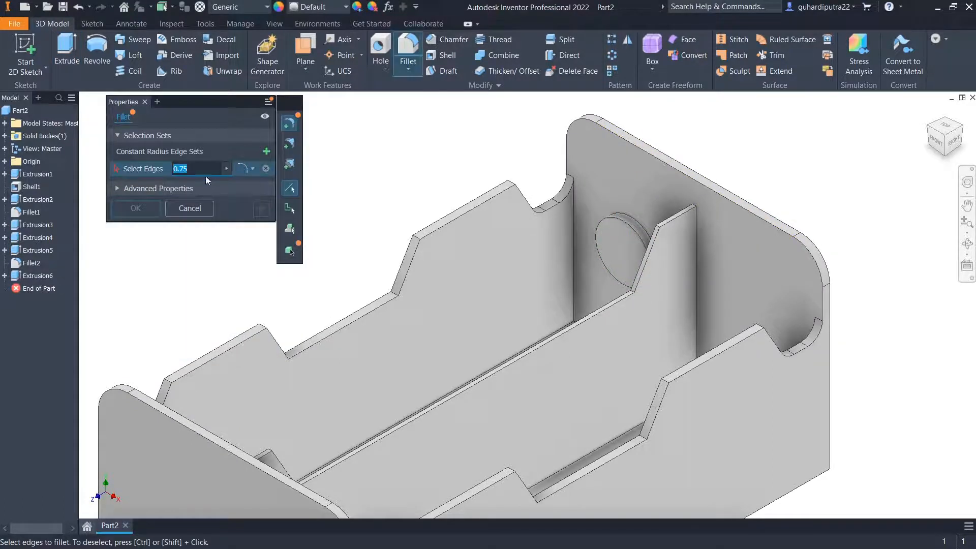
{"action": "left_click", "coordinate": [598, 229]}
{"action": "left_click", "coordinate": [137, 208]}
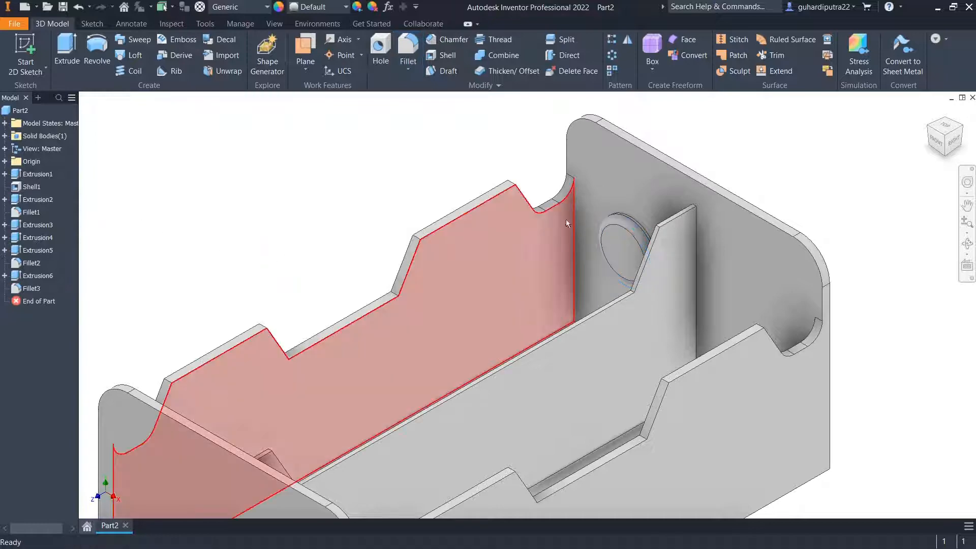
Make the origin YZ plane visible along the length of the box
{"action": "left_click", "coordinate": [929, 126]}
{"action": "scroll", "coordinate": [490, 252], "scroll_direction": "down", "scroll_amount": 4}
{"action": "scroll", "coordinate": [490, 252], "scroll_direction": "up", "scroll_amount": 4}
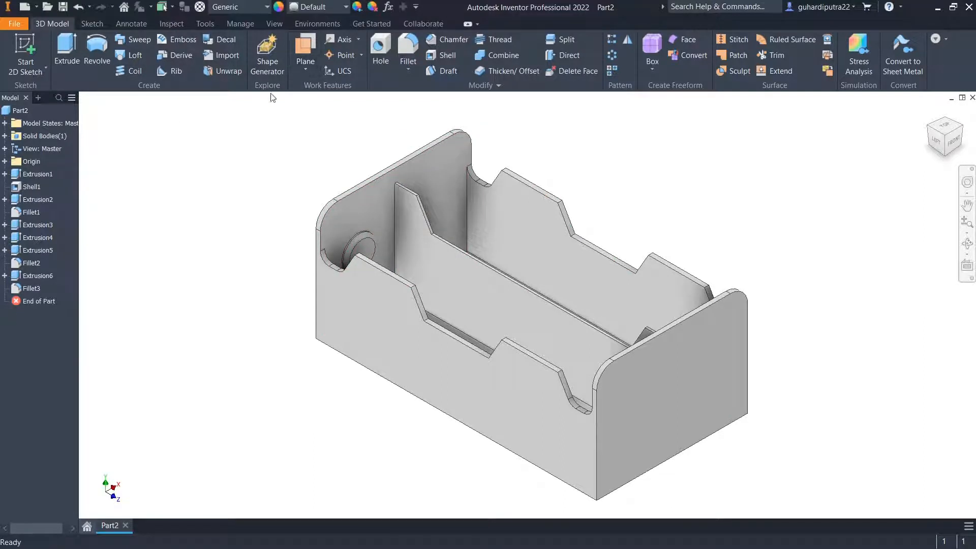
{"action": "left_click", "coordinate": [5, 162]}
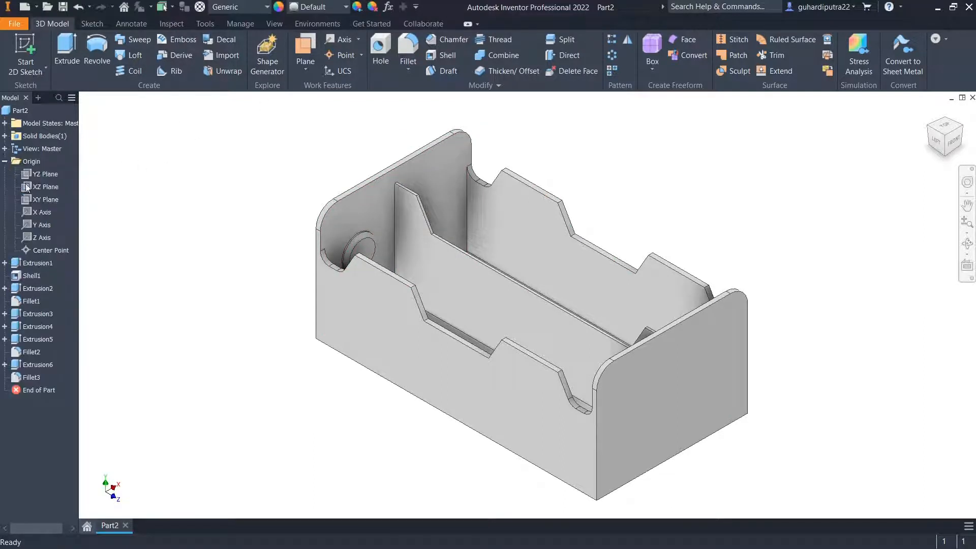
{"action": "left_click", "coordinate": [35, 176]}
{"action": "right_click", "coordinate": [35, 179]}
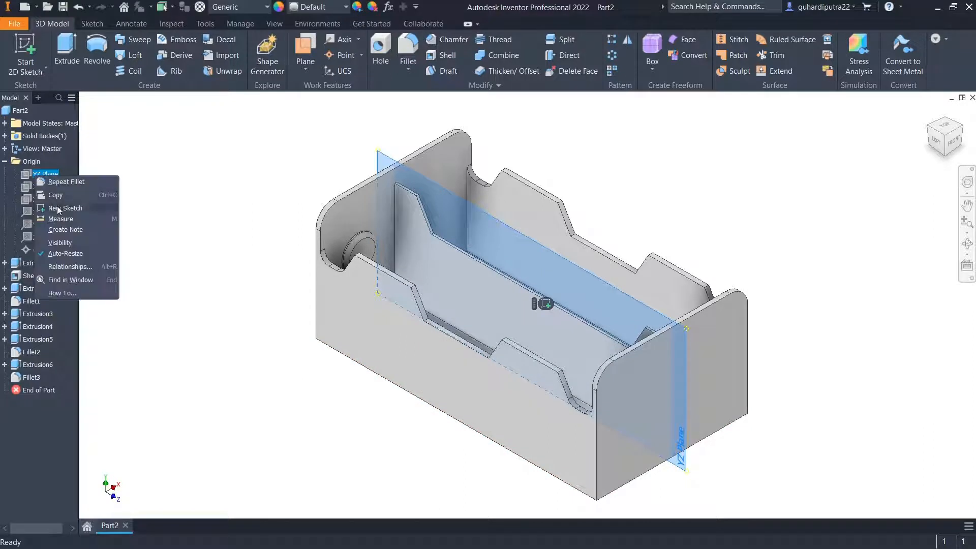
{"action": "left_click", "coordinate": [65, 237]}
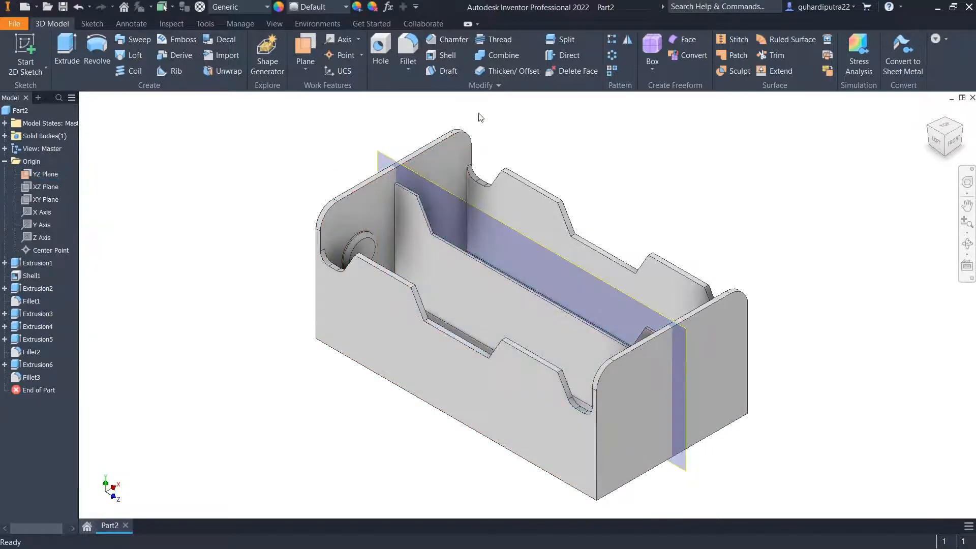
Create a work plane offset 17.5/2 mm from the YZ plane, passing through the centre of one compartment
{"action": "left_click", "coordinate": [306, 71]}
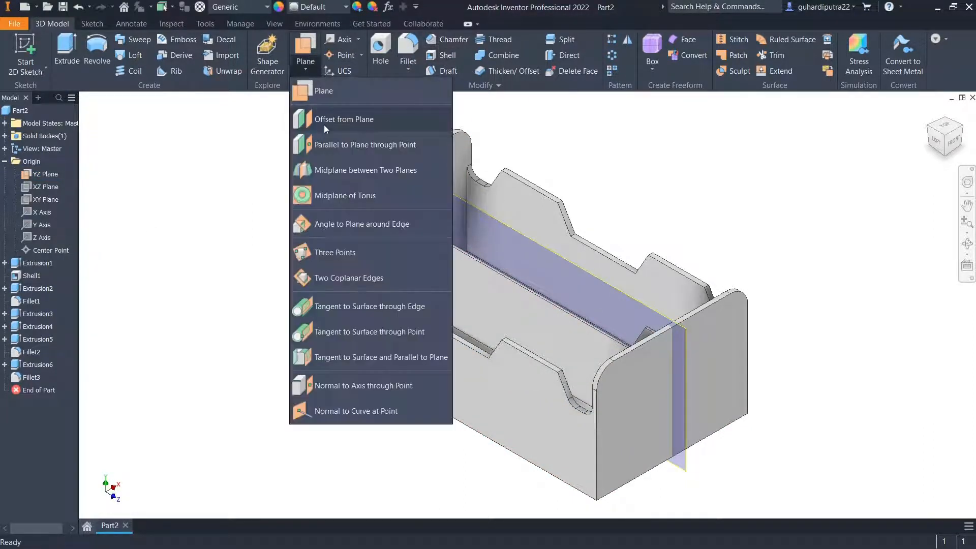
{"action": "left_click", "coordinate": [324, 122]}
{"action": "left_click_drag", "start_coordinate": [455, 197], "coordinate": [491, 198]}
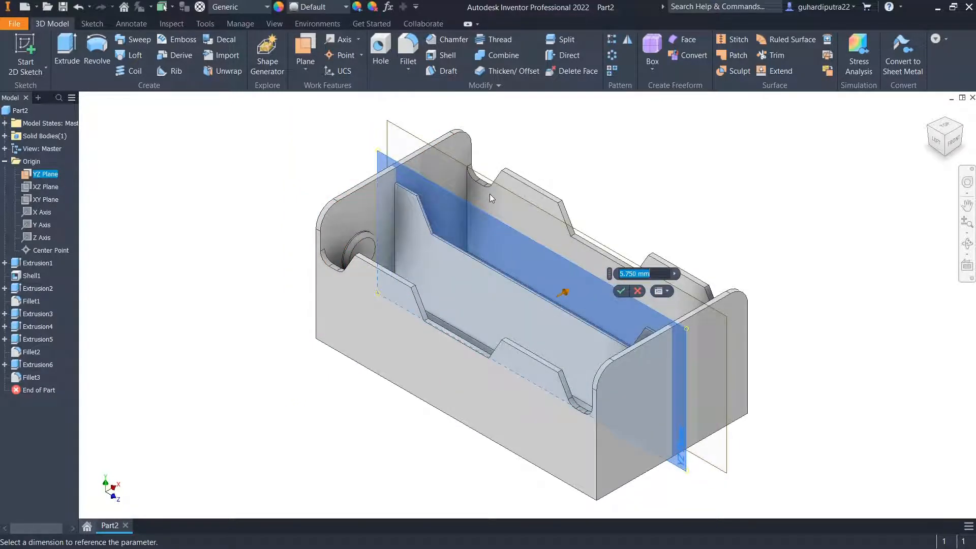
{"action": "type", "text": "17."}
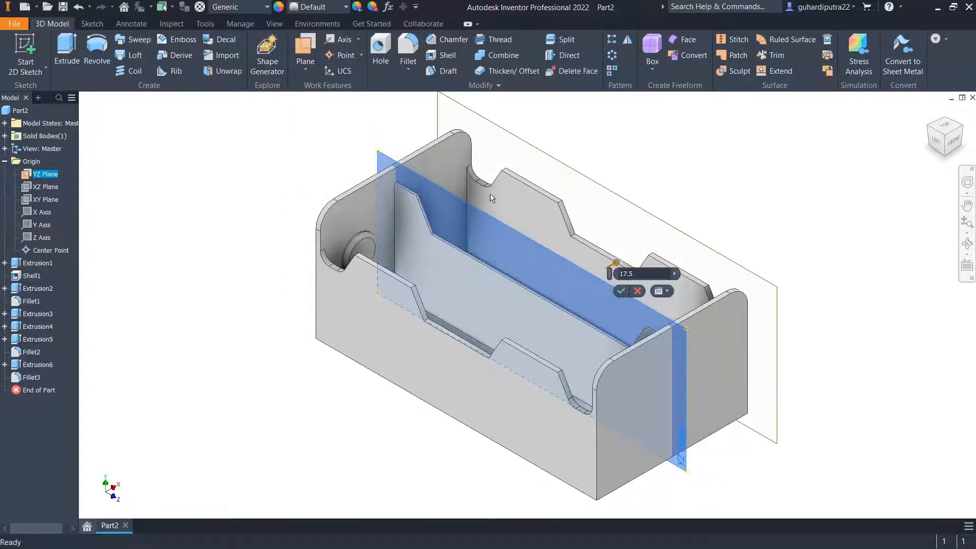
{"action": "type", "text": "5/2"}
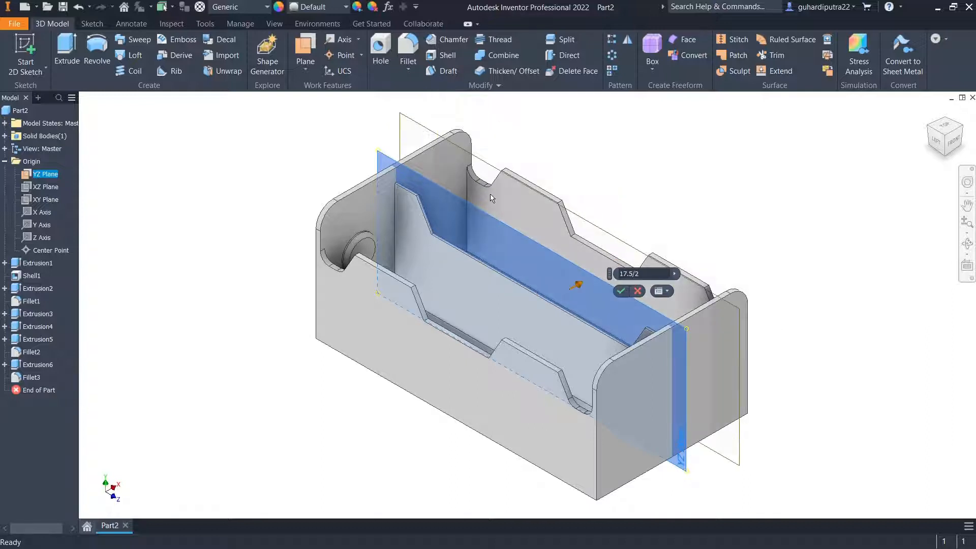
{"action": "left_click", "coordinate": [622, 291]}
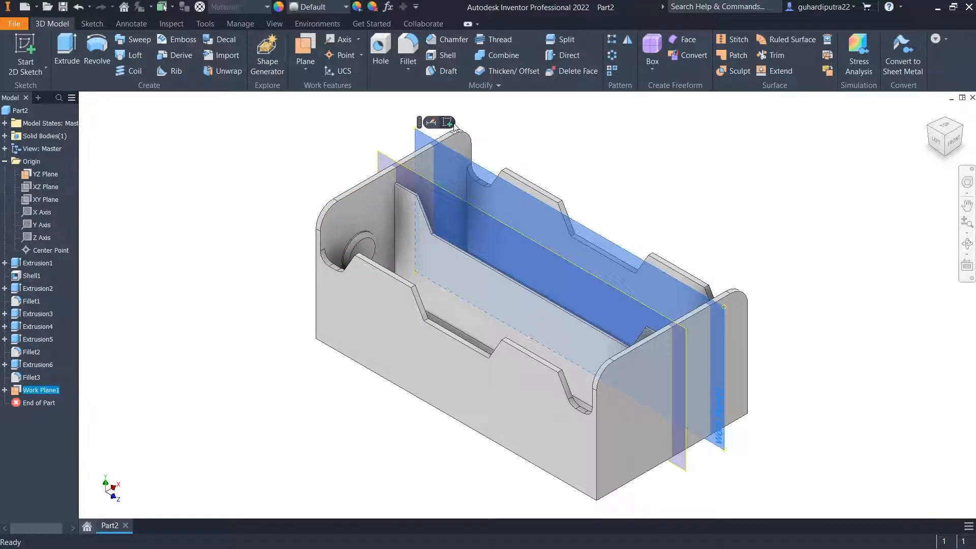
Start a sketch on the new offset work plane and slice the model graphics at the sketch plane
{"action": "left_click", "coordinate": [450, 124]}
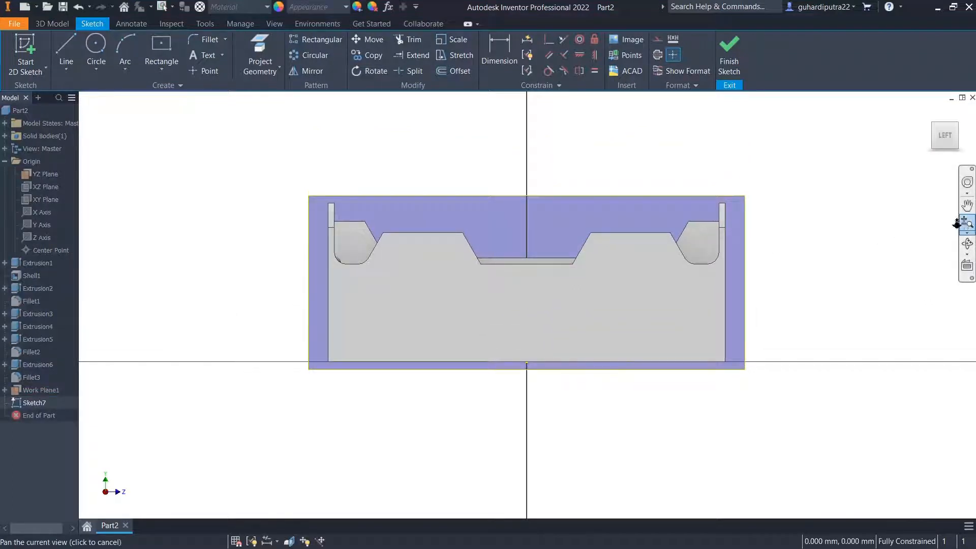
{"action": "left_click_drag", "start_coordinate": [863, 223], "coordinate": [865, 248]}
{"action": "middle_click_drag", "start_coordinate": [865, 247], "coordinate": [868, 288]}
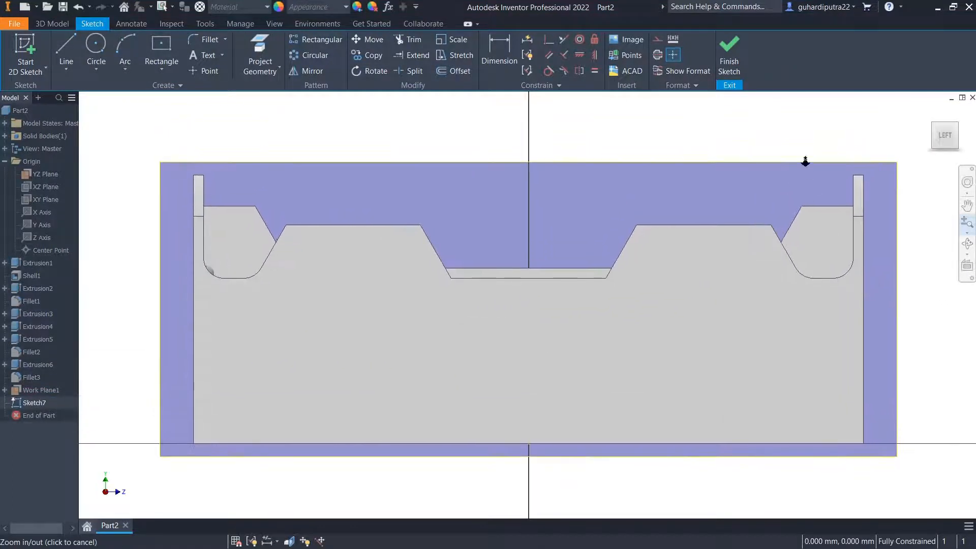
{"action": "right_click", "coordinate": [806, 161]}
{"action": "left_click", "coordinate": [829, 137]}
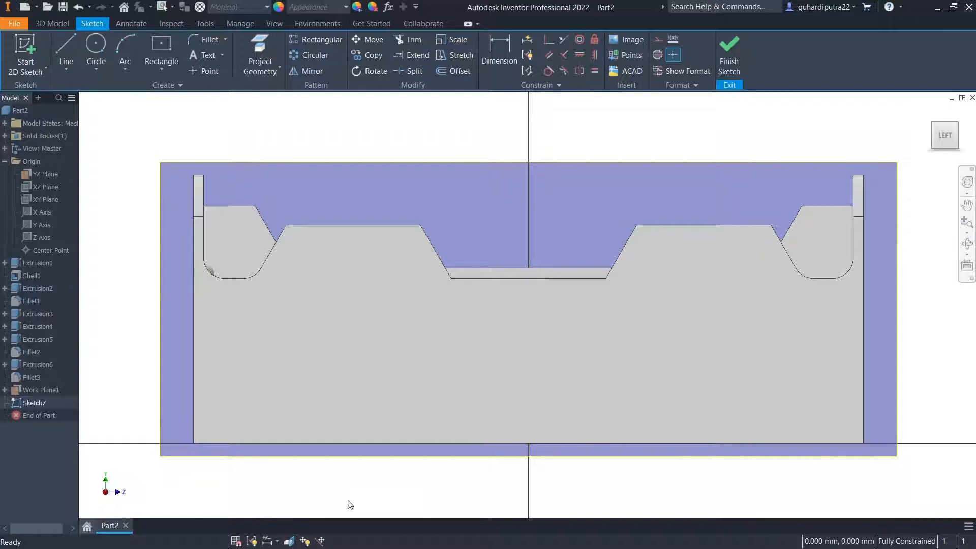
{"action": "left_click", "coordinate": [289, 541]}
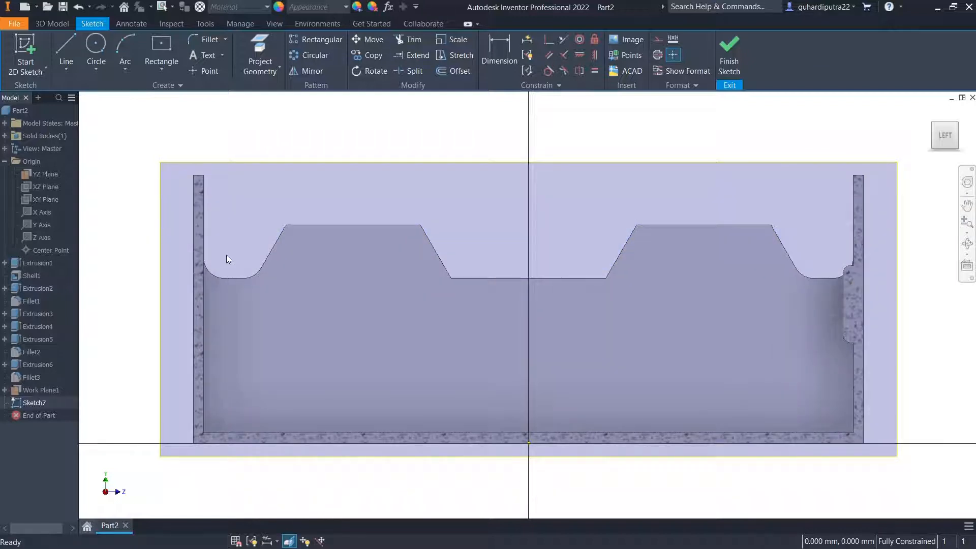
Draw a 12.5 mm vertical line down the end wall's inner face, starting from its top inner corner
{"action": "left_click", "coordinate": [63, 43]}
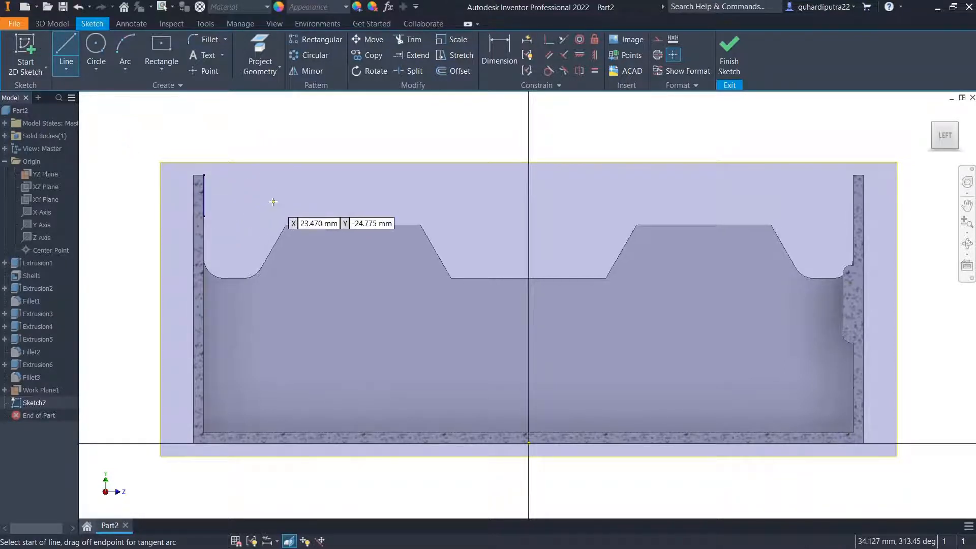
{"action": "key", "text": "Escape"}
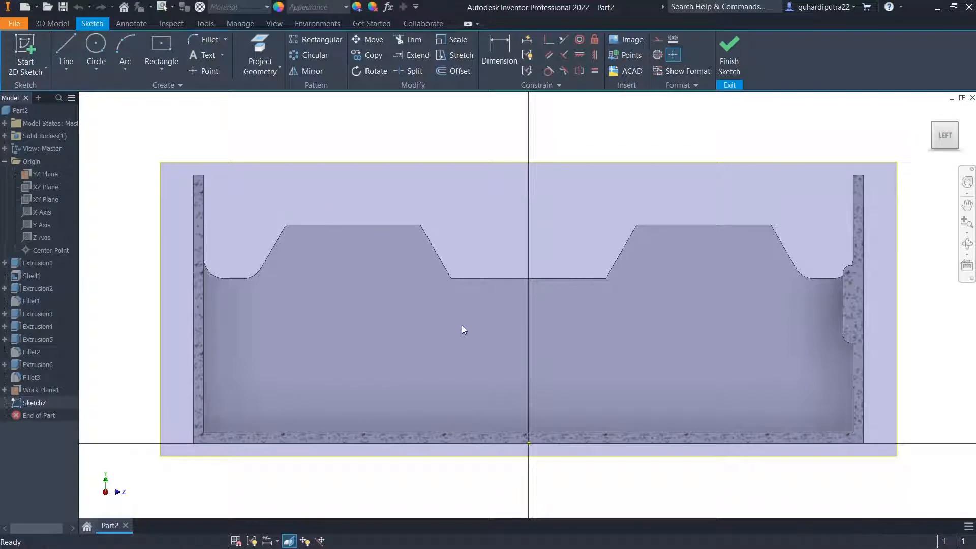
{"action": "left_click", "coordinate": [76, 50]}
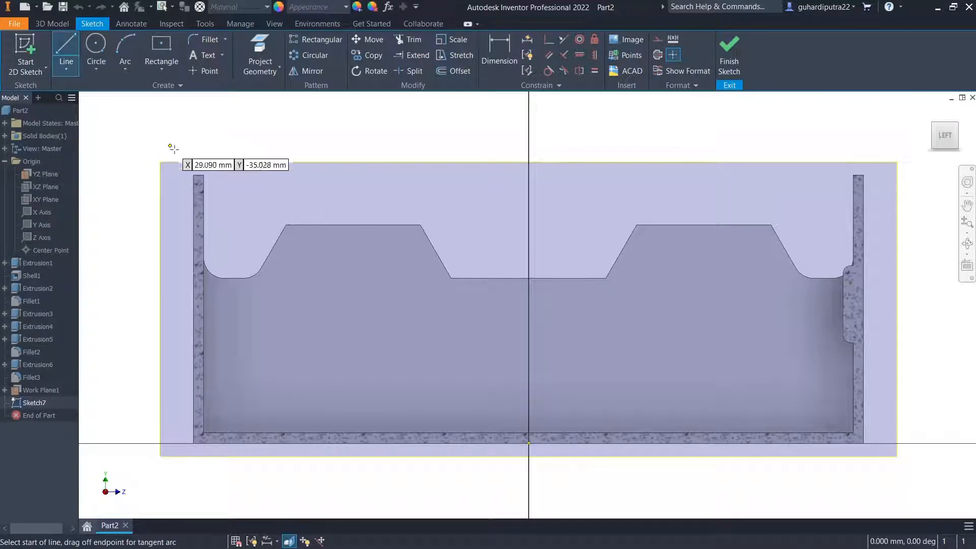
{"action": "scroll", "coordinate": [207, 179], "scroll_direction": "up", "scroll_amount": 3}
{"action": "left_click", "coordinate": [199, 172]}
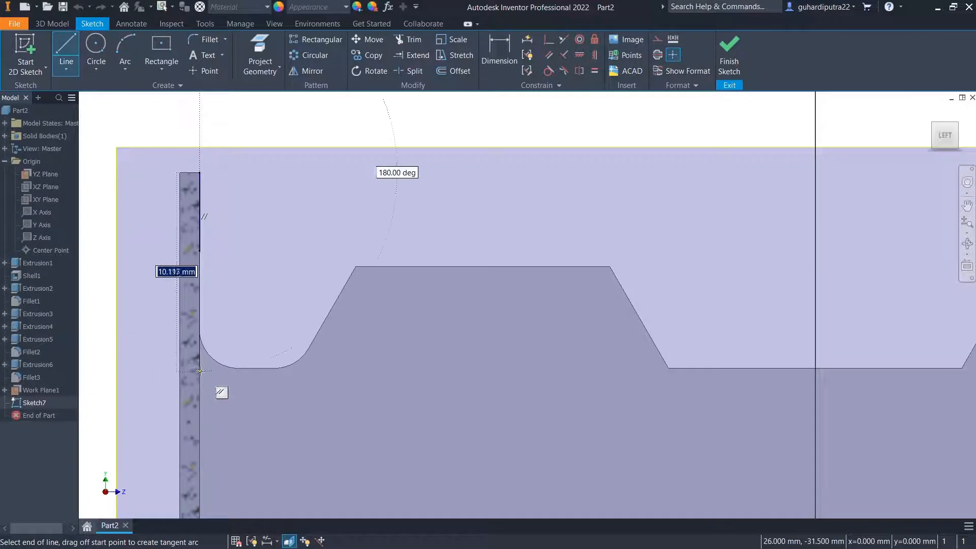
{"action": "type", "text": "12.5"}
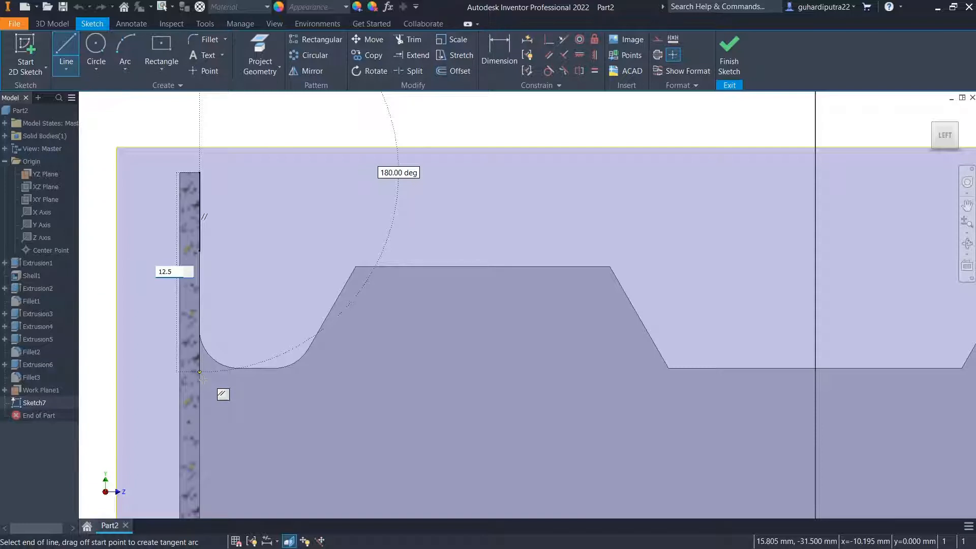
{"action": "key", "text": "Return"}
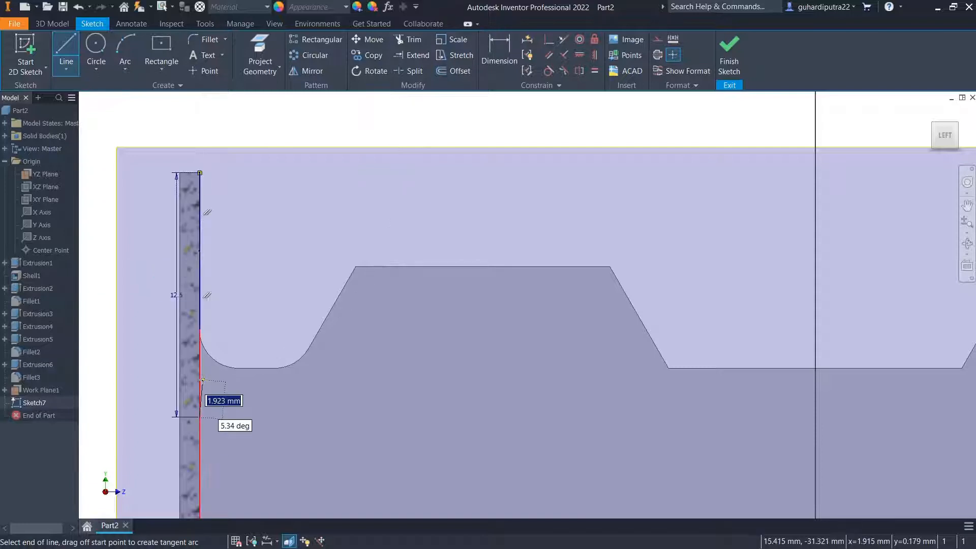
Draw a 7 mm horizontal line from the lower end of the vertical line towards the box interior
{"action": "middle_click_drag", "start_coordinate": [305, 384], "coordinate": [371, 289]}
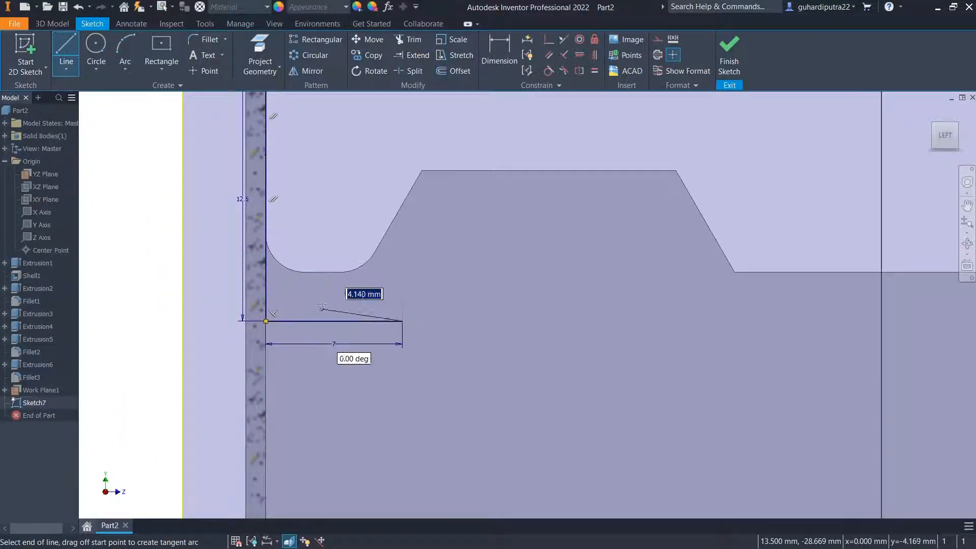
{"action": "right_click", "coordinate": [317, 228]}
{"action": "left_click", "coordinate": [322, 191]}
Try a 0.25 mm line running down the wall face from the corner of the two lines, and undo it
{"action": "scroll", "coordinate": [253, 319], "scroll_direction": "down", "scroll_amount": 3}
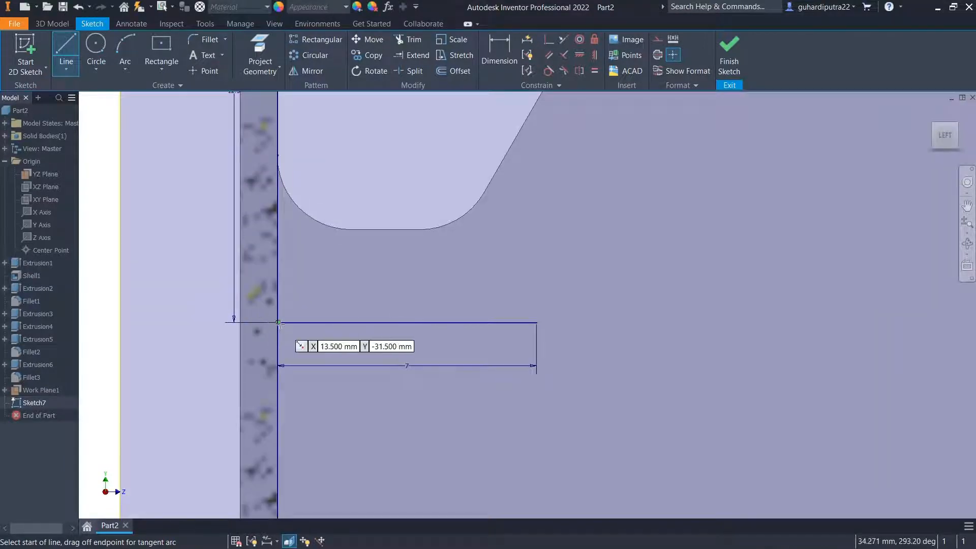
{"action": "left_click", "coordinate": [278, 323]}
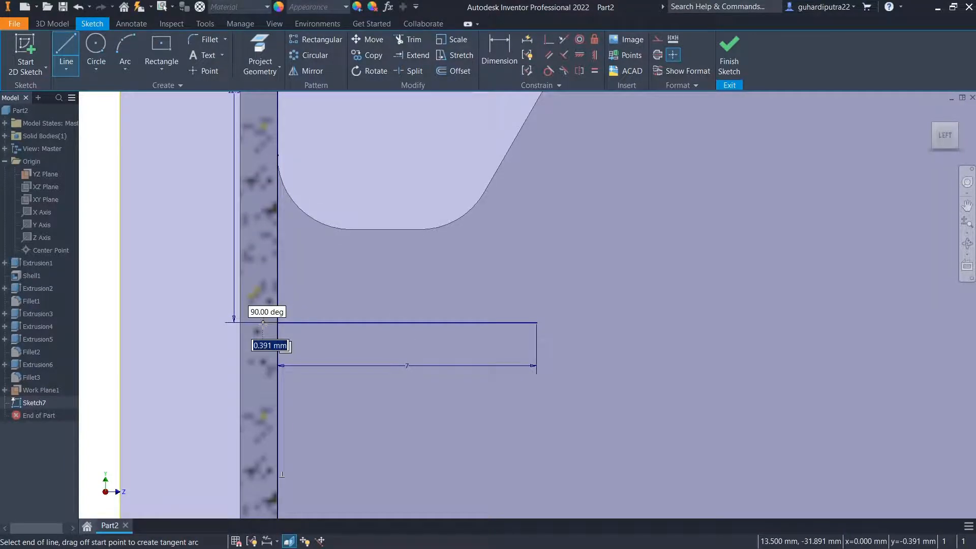
{"action": "type", "text": "0."}
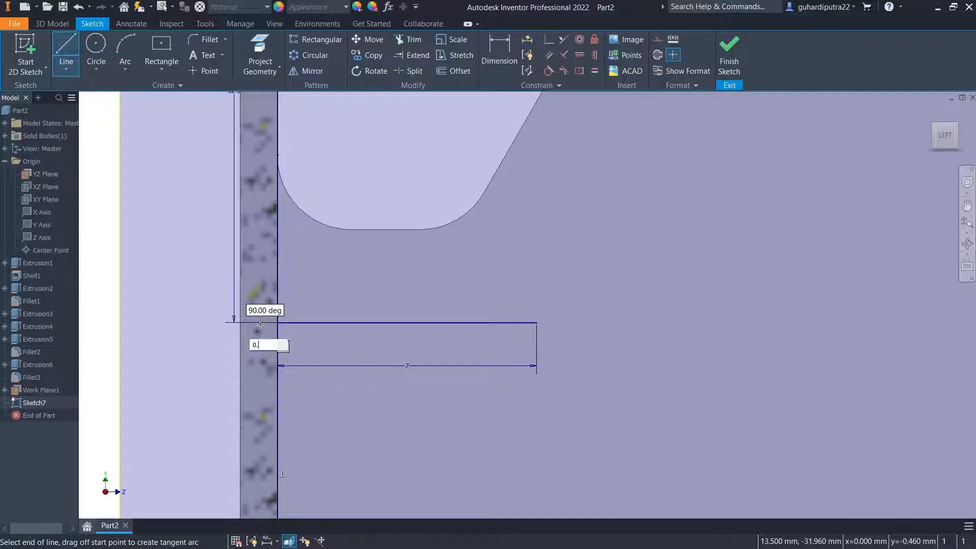
{"action": "type", "text": "25"}
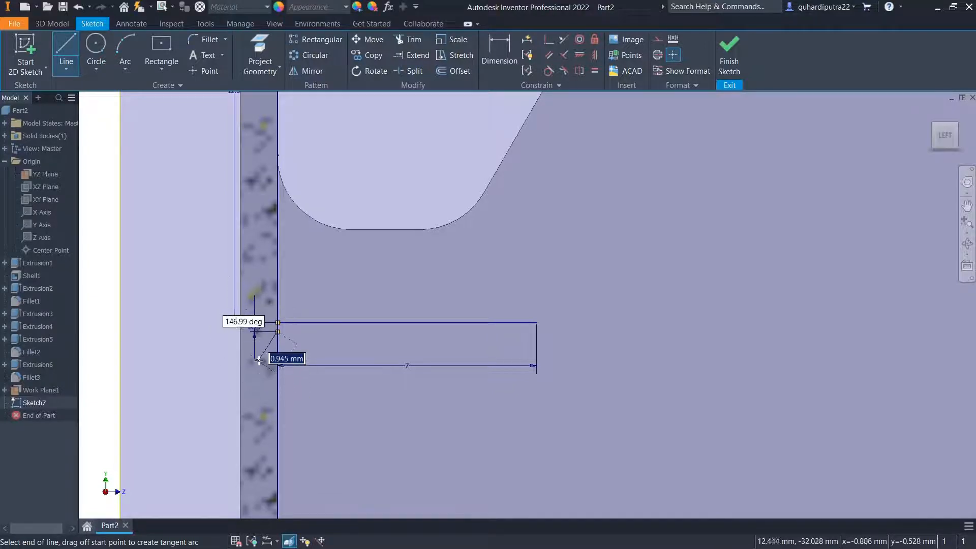
{"action": "right_click", "coordinate": [265, 358]}
{"action": "left_click", "coordinate": [239, 359]}
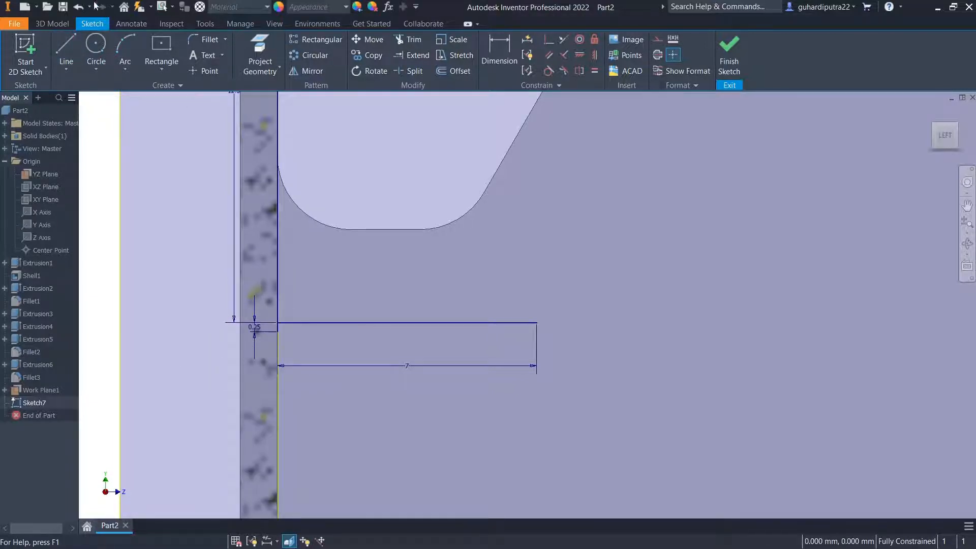
{"action": "left_click", "coordinate": [77, 8]}
Retry a 0.25 mm line starting where the 7 mm horizontal line meets the wall
{"action": "key", "text": "l"}
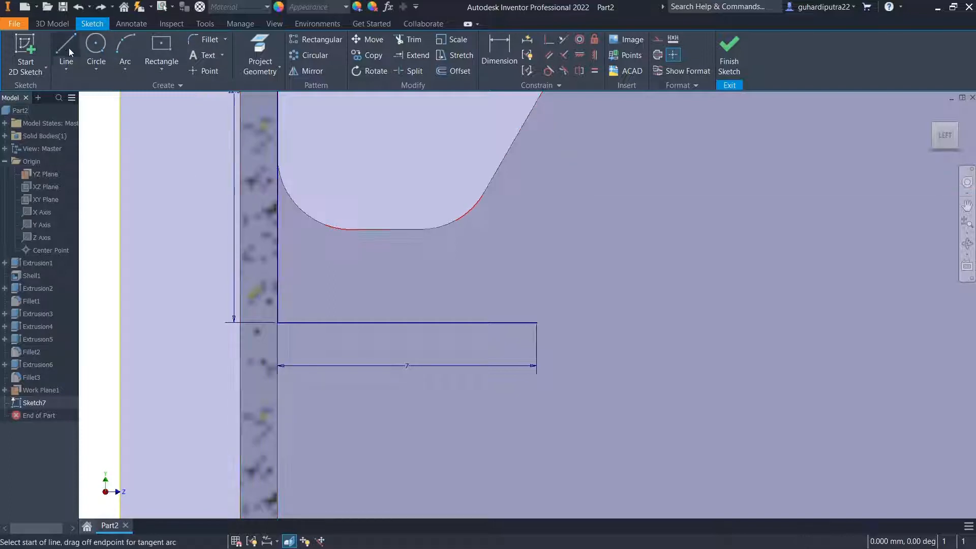
{"action": "scroll", "coordinate": [259, 316], "scroll_direction": "up", "scroll_amount": 3}
{"action": "left_click", "coordinate": [294, 328]}
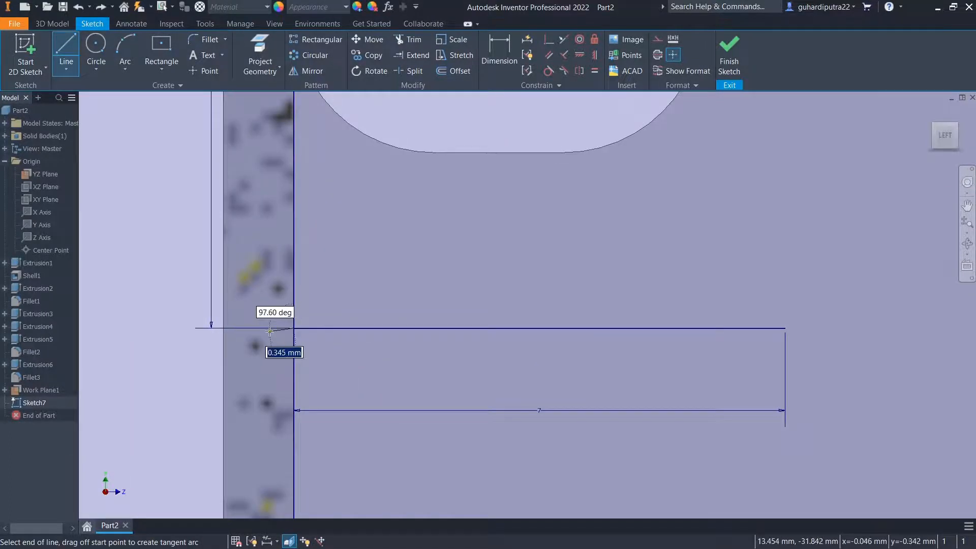
{"action": "type", "text": "0.25"}
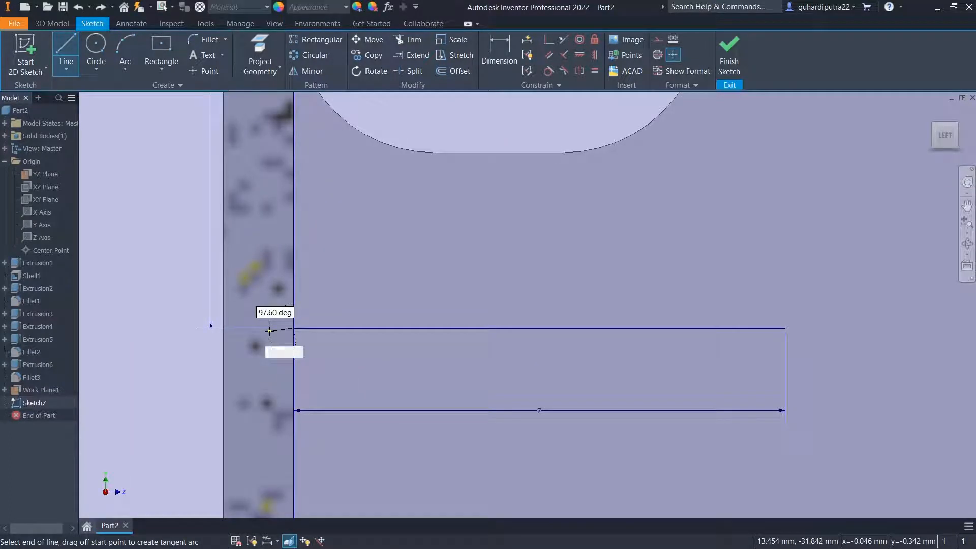
{"action": "key", "text": "Return"}
{"action": "right_click", "coordinate": [358, 268]}
{"action": "left_click", "coordinate": [386, 273]}
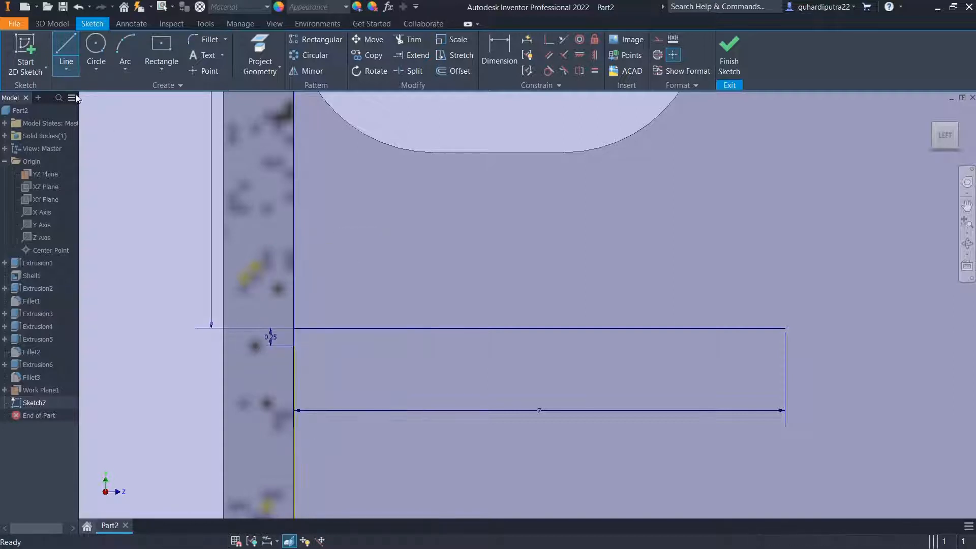
Draw a short horizontal line about 0.32 mm long from the corner of the two lines into the end wall
{"action": "left_click", "coordinate": [65, 50]}
{"action": "left_click", "coordinate": [295, 328]}
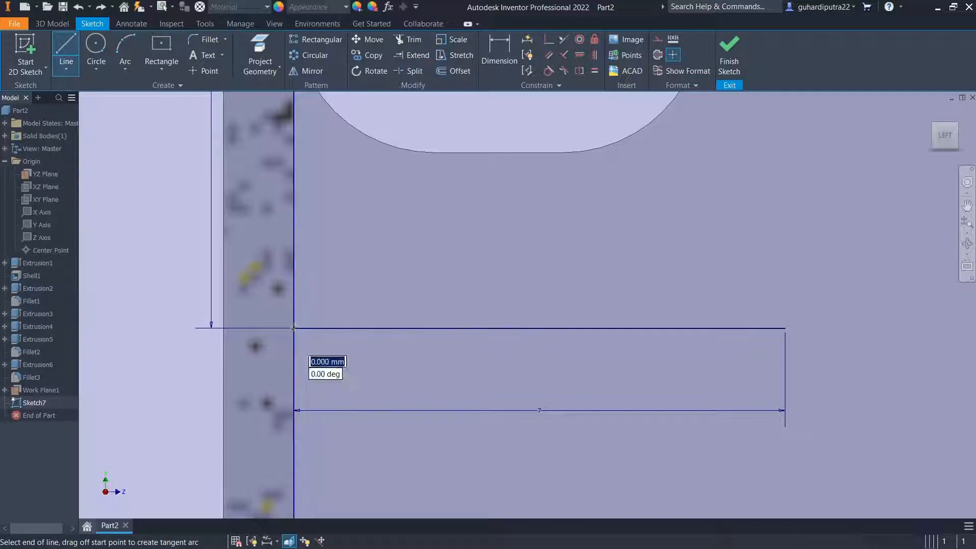
{"action": "right_click", "coordinate": [261, 279]}
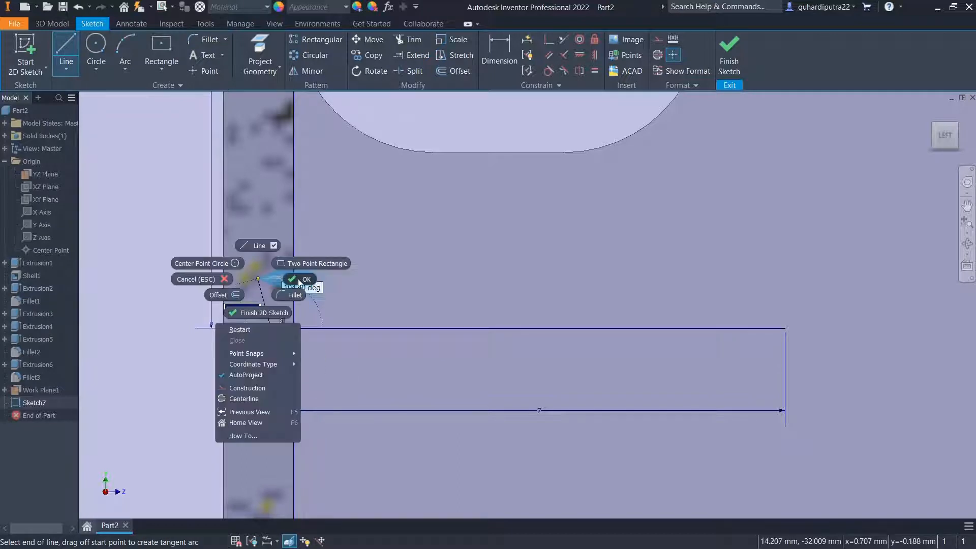
{"action": "left_click", "coordinate": [294, 279]}
Dimension the short line inside the end wall to a length of 0.25 mm
{"action": "left_click", "coordinate": [493, 60]}
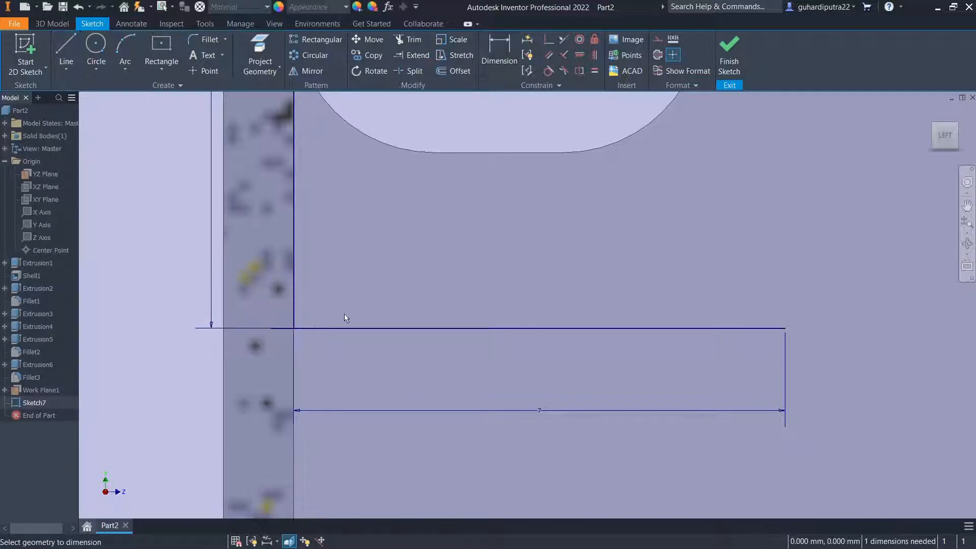
{"action": "left_click", "coordinate": [280, 329]}
{"action": "left_click", "coordinate": [259, 295]}
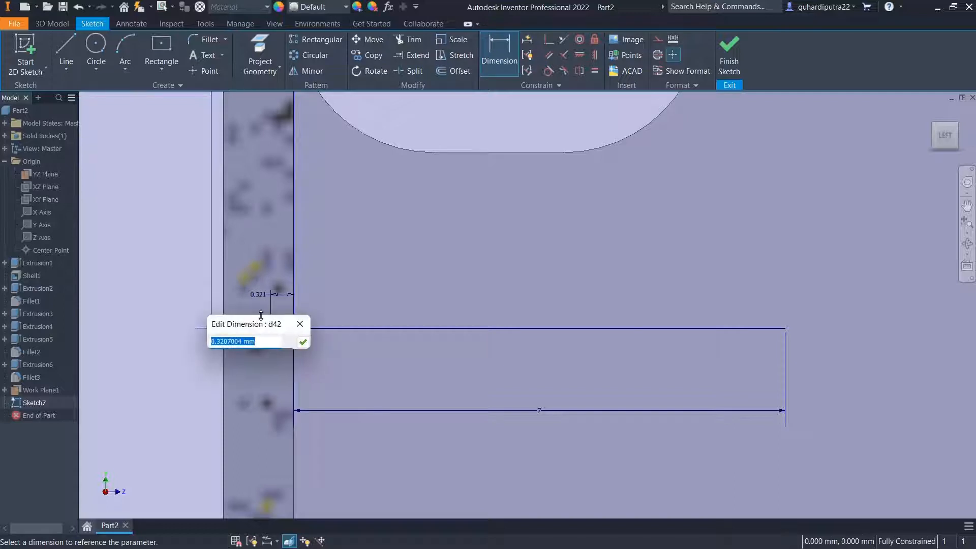
{"action": "type", "text": "0.25"}
{"action": "key", "text": "Return"}
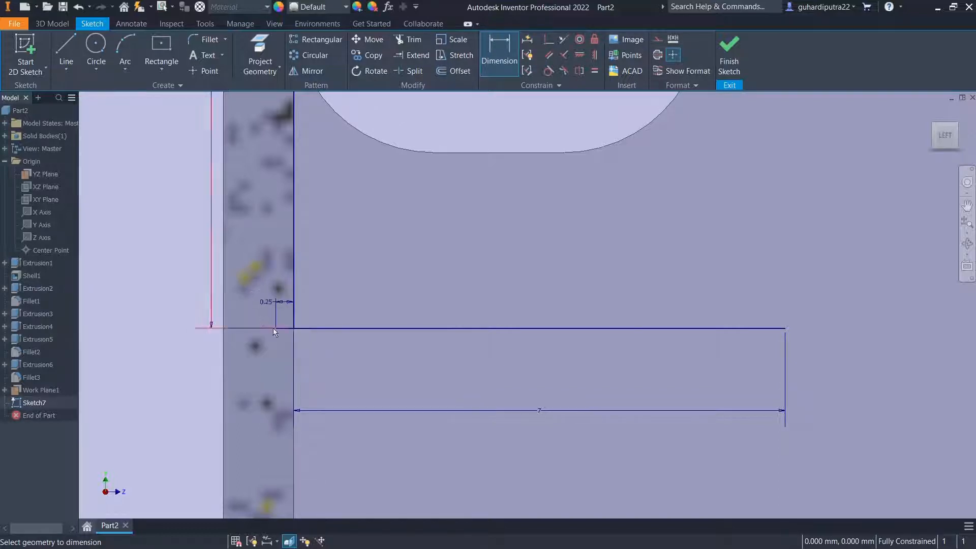
Try a 3 mm line running down from the free end of the 0.25 mm line, and undo it
{"action": "left_click", "coordinate": [75, 37]}
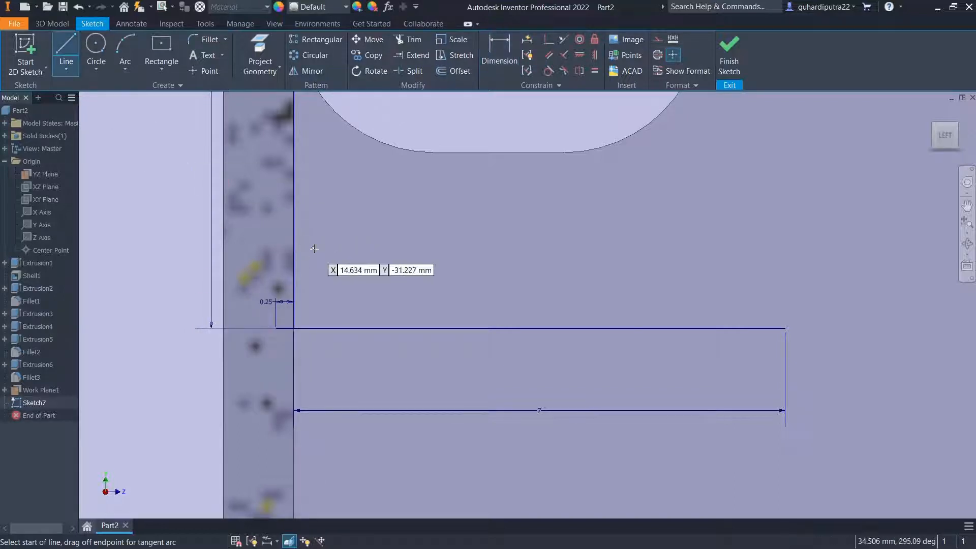
{"action": "left_click", "coordinate": [275, 328]}
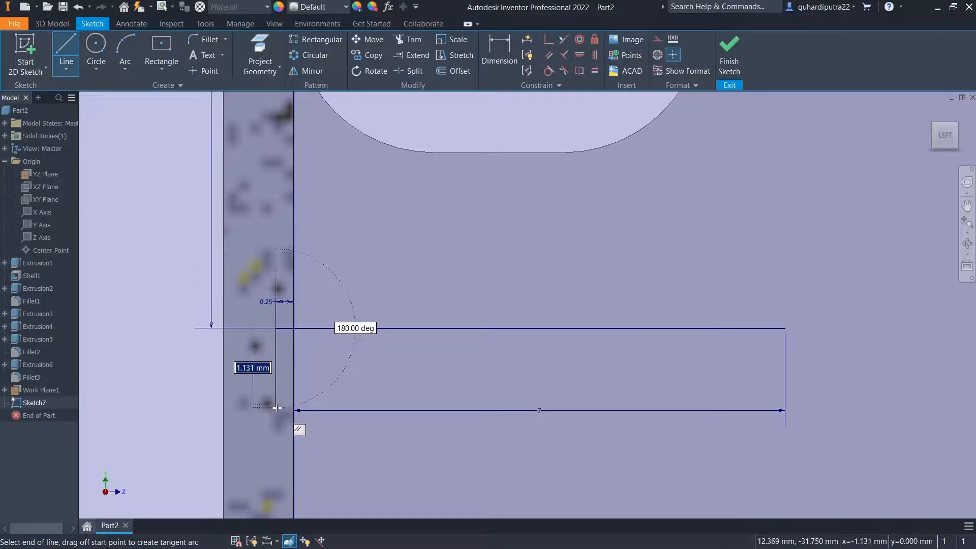
{"action": "type", "text": "3"}
{"action": "key", "text": "Return"}
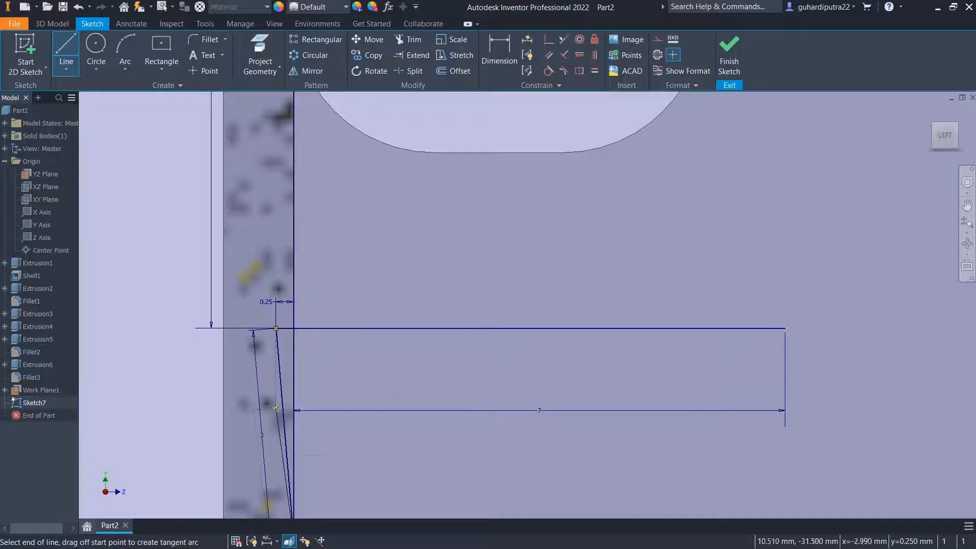
{"action": "right_click", "coordinate": [281, 386]}
{"action": "left_click", "coordinate": [226, 386]}
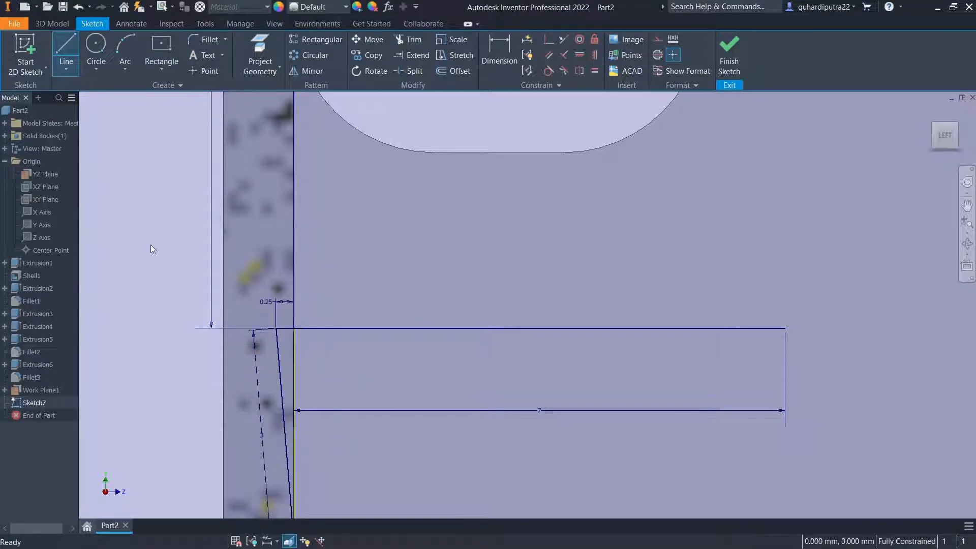
{"action": "left_click", "coordinate": [77, 7]}
{"action": "left_click", "coordinate": [65, 51]}
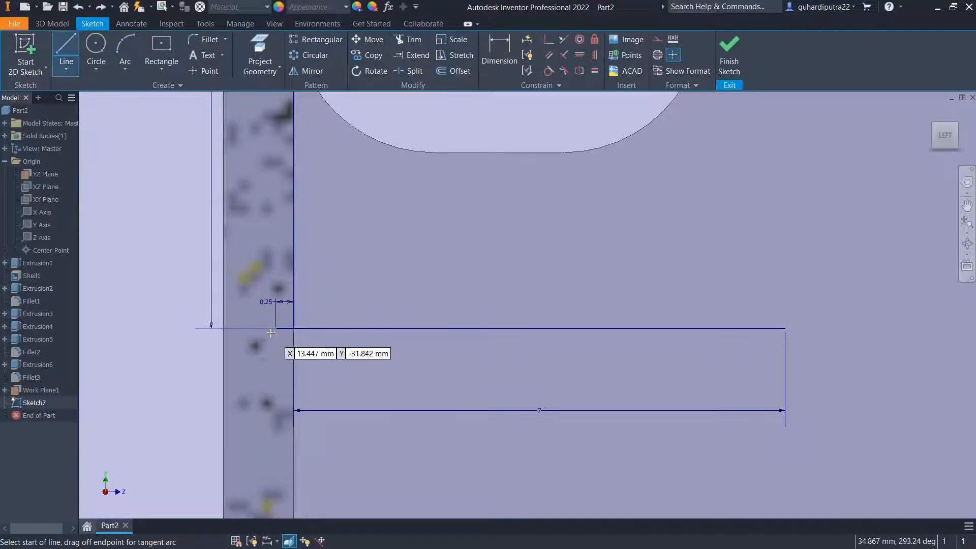
{"action": "left_click", "coordinate": [276, 328]}
{"action": "right_click", "coordinate": [270, 394]}
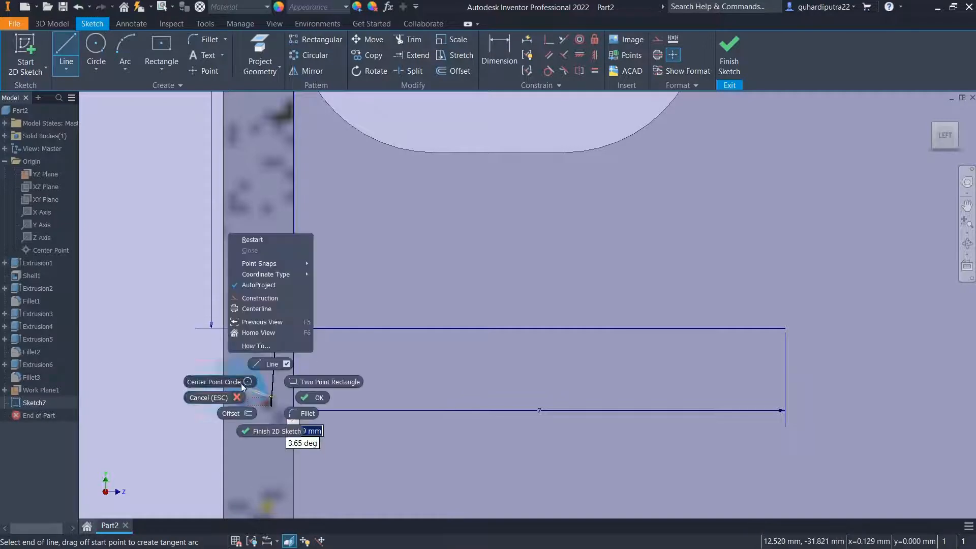
{"action": "left_click", "coordinate": [229, 389]}
{"action": "left_click", "coordinate": [79, 7]}
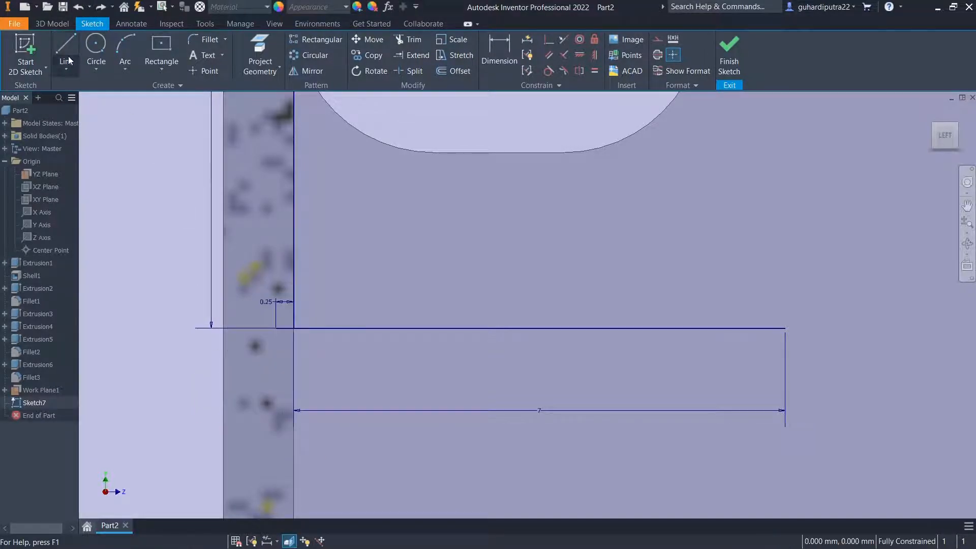
Draw a vertical line about 0.94 mm long down from the free end of the 0.25 mm line
{"action": "left_click", "coordinate": [71, 49]}
{"action": "left_click", "coordinate": [276, 329]}
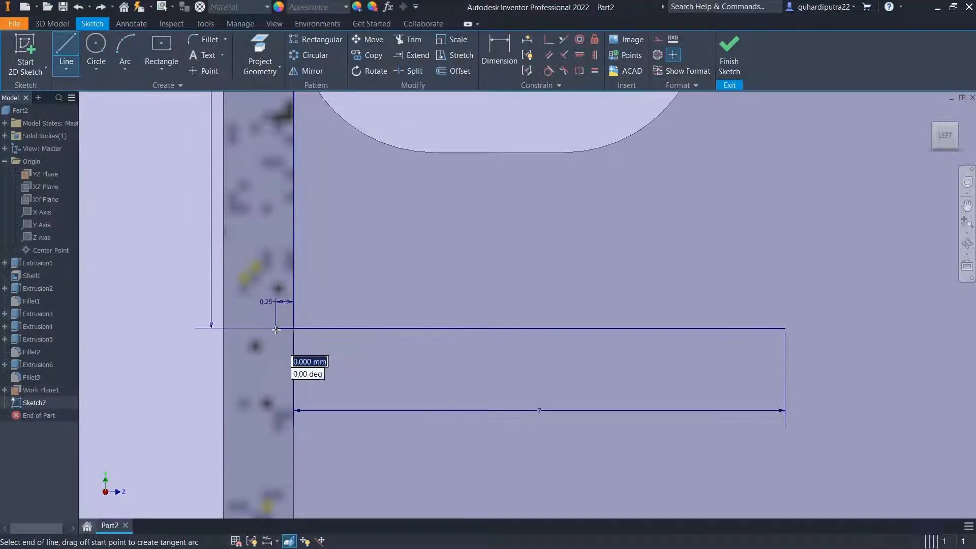
{"action": "right_click", "coordinate": [256, 373]}
{"action": "left_click", "coordinate": [281, 378]}
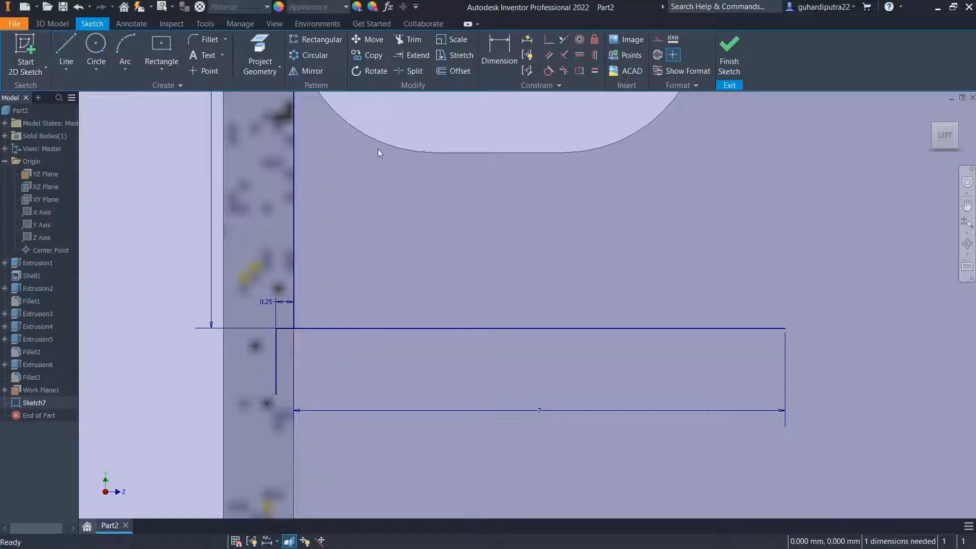
Dimension the vertical line inside the end wall to a length of 3 mm
{"action": "left_click", "coordinate": [495, 51]}
{"action": "left_click", "coordinate": [278, 355]}
{"action": "left_click", "coordinate": [257, 356]}
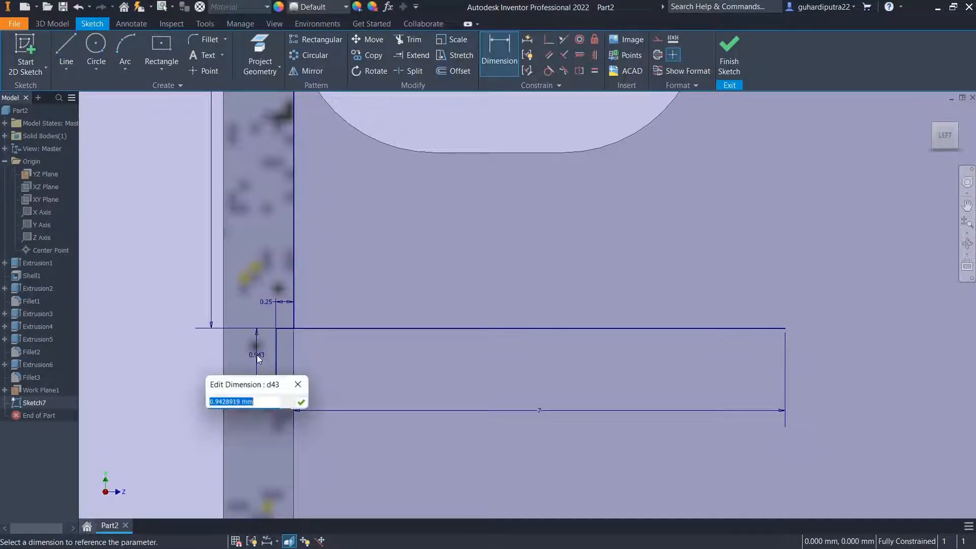
{"action": "type", "text": "3"}
{"action": "key", "text": "Return"}
Draw a 0.5 mm diameter circle centred on the lower end of the 3 mm vertical line
{"action": "scroll", "coordinate": [320, 389], "scroll_direction": "down", "scroll_amount": 3}
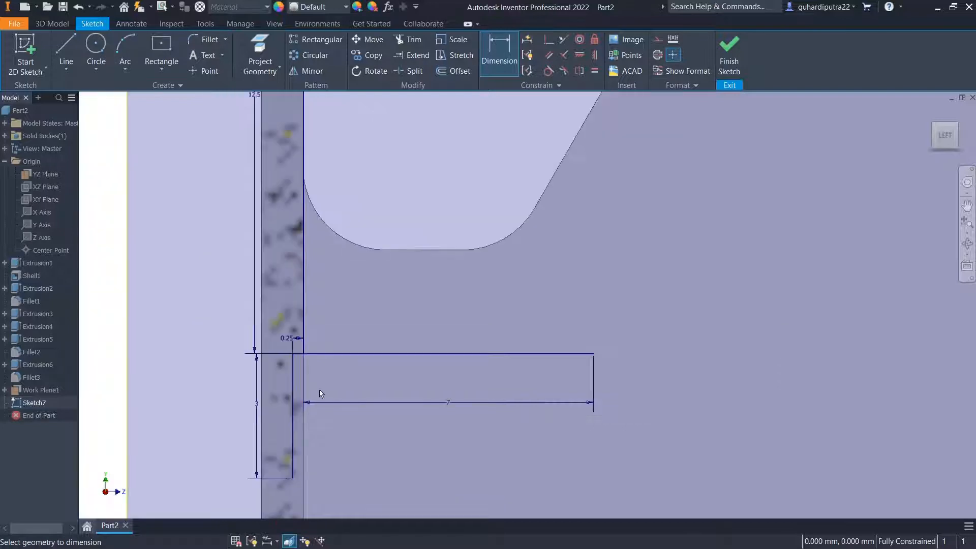
{"action": "middle_click_drag", "start_coordinate": [343, 375], "coordinate": [382, 246]}
{"action": "left_click", "coordinate": [101, 45]}
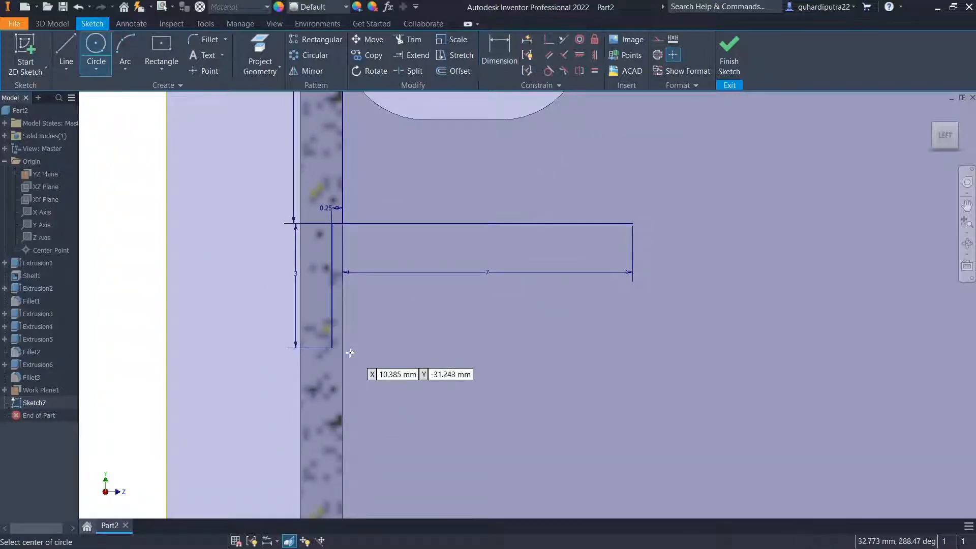
{"action": "left_click", "coordinate": [332, 348]}
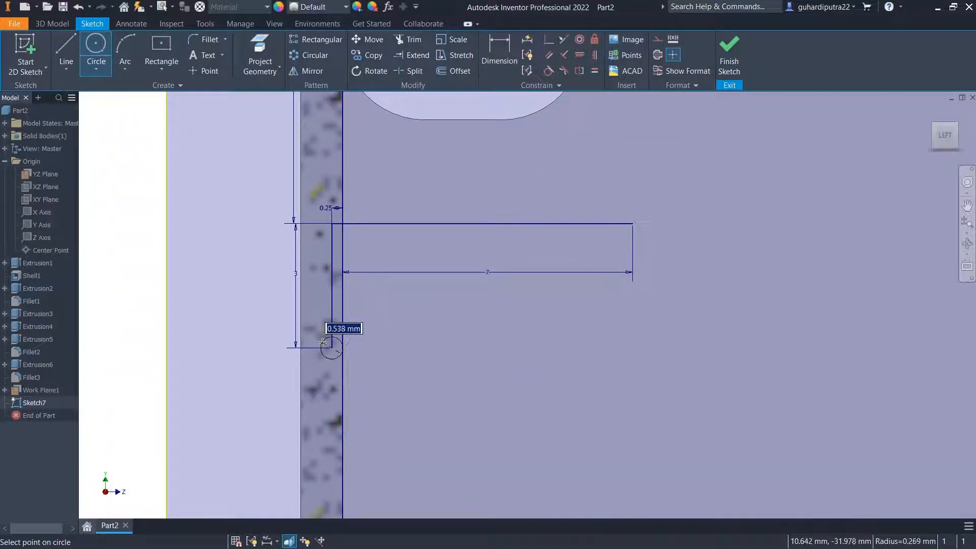
{"action": "type", "text": "0.5"}
{"action": "key", "text": "Return"}
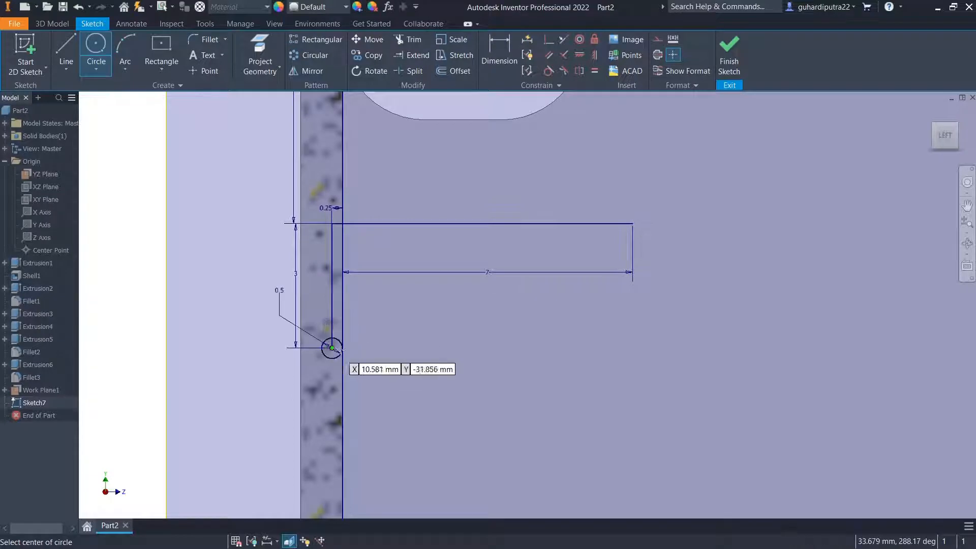
{"action": "right_click", "coordinate": [496, 382]}
{"action": "left_click", "coordinate": [537, 384]}
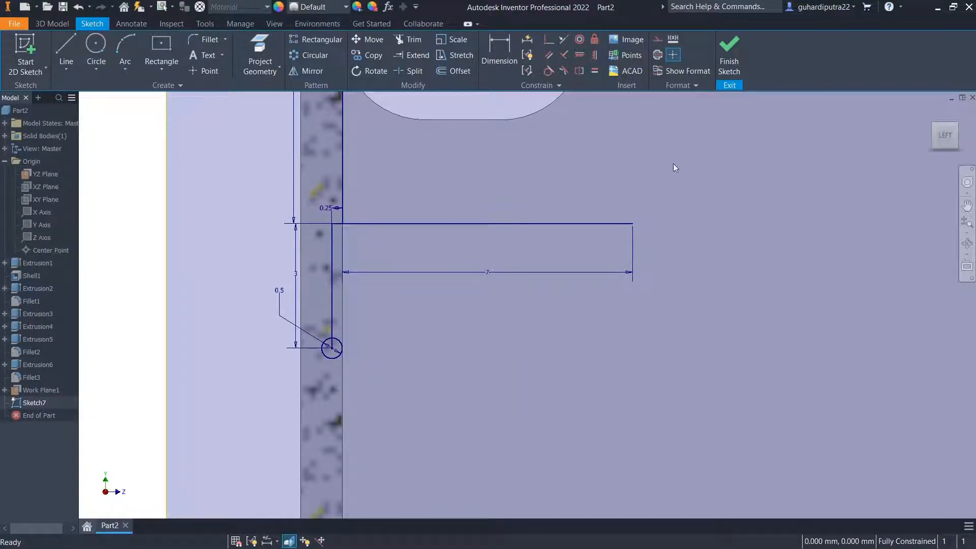
Finish the sketch and hide the offset work plane in the narrow compartment
{"action": "left_click", "coordinate": [732, 51]}
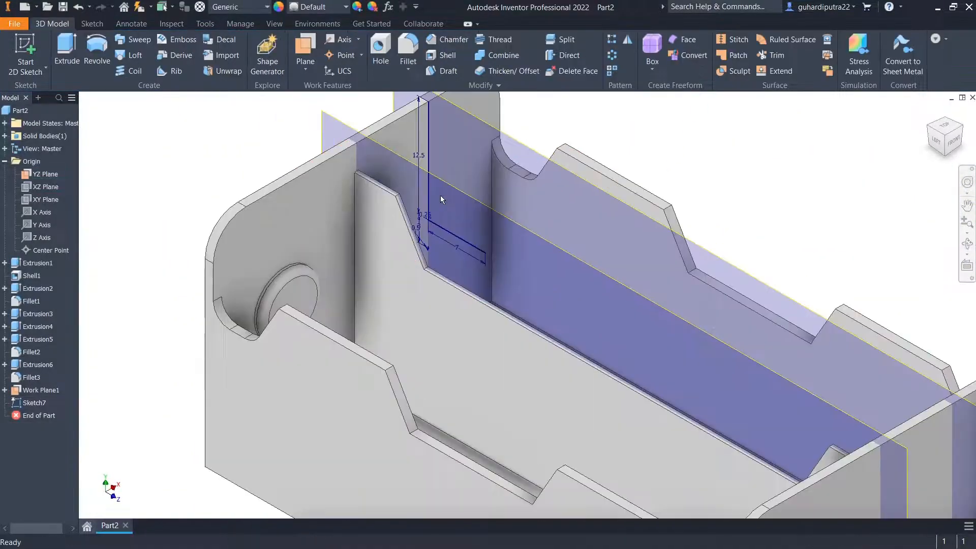
{"action": "middle_click_drag", "start_coordinate": [366, 110], "coordinate": [362, 187]}
{"action": "right_click", "coordinate": [394, 147]}
{"action": "left_click", "coordinate": [420, 164]}
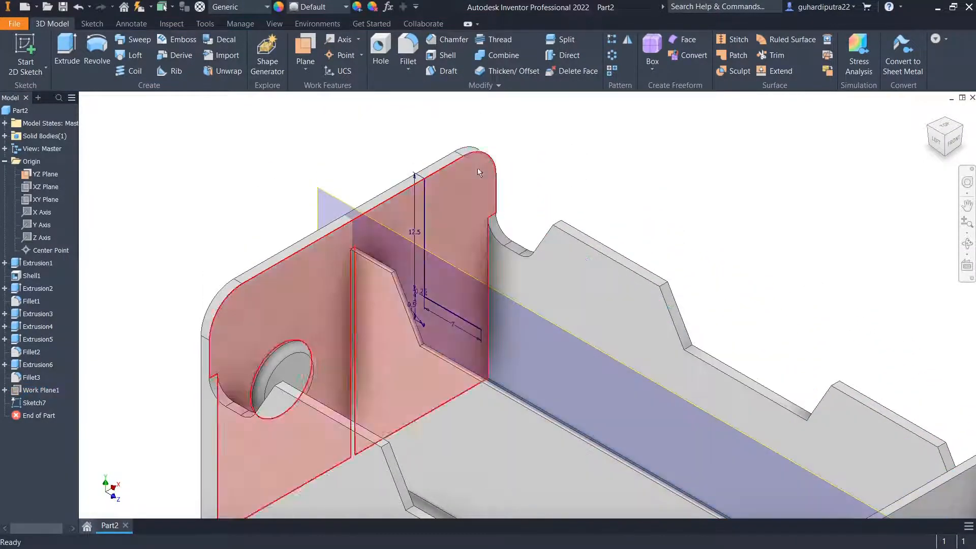
Start a Coil feature and set its method to Pitch and Height
{"action": "left_click", "coordinate": [966, 131]}
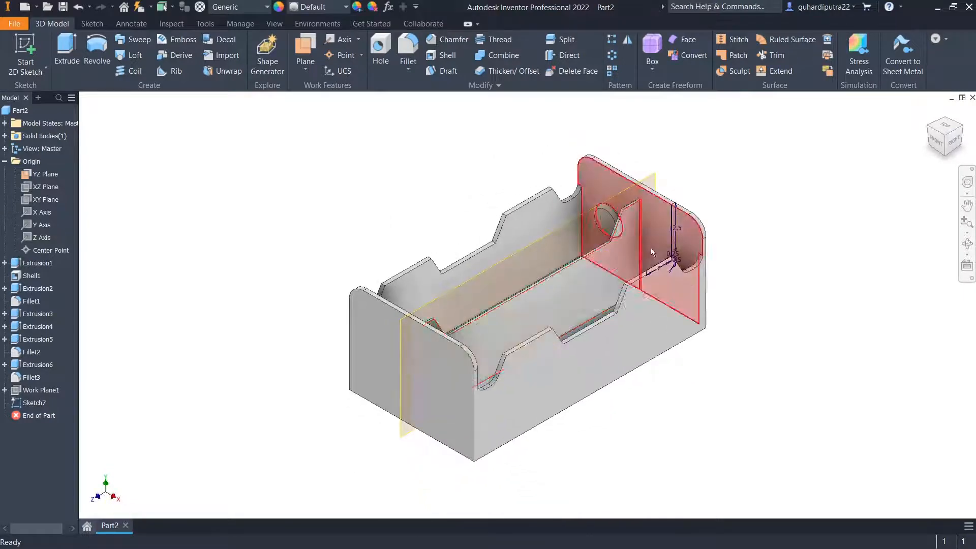
{"action": "scroll", "coordinate": [728, 289], "scroll_direction": "up", "scroll_amount": 5}
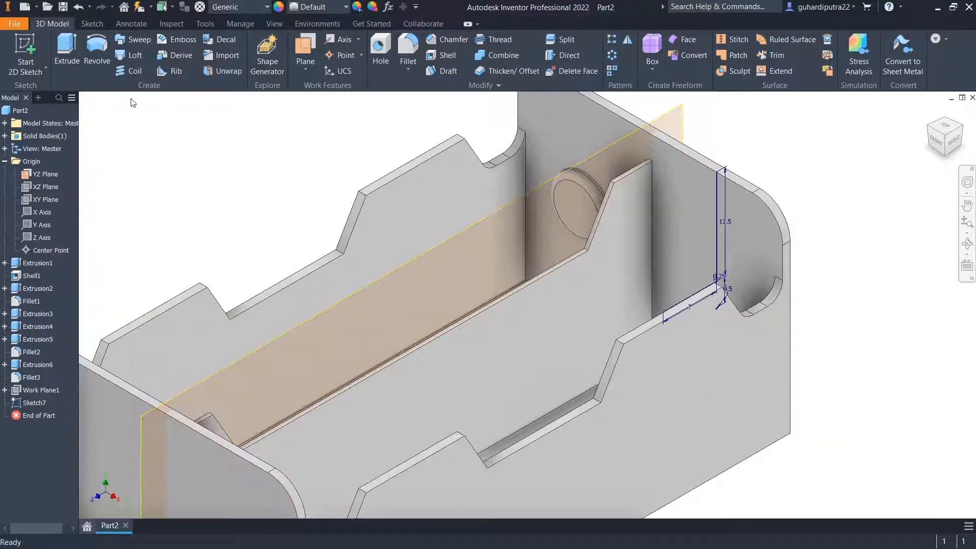
{"action": "left_click", "coordinate": [125, 72]}
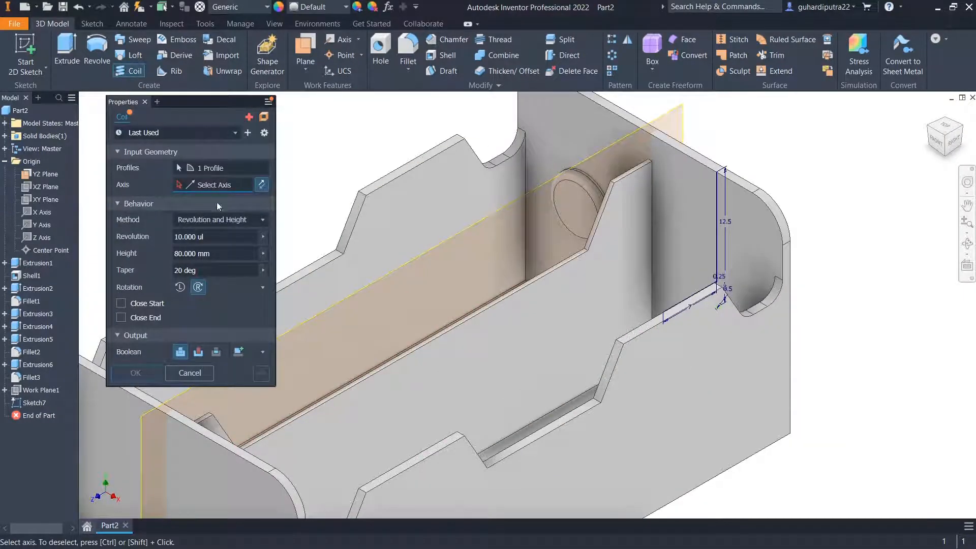
{"action": "left_click", "coordinate": [263, 222]}
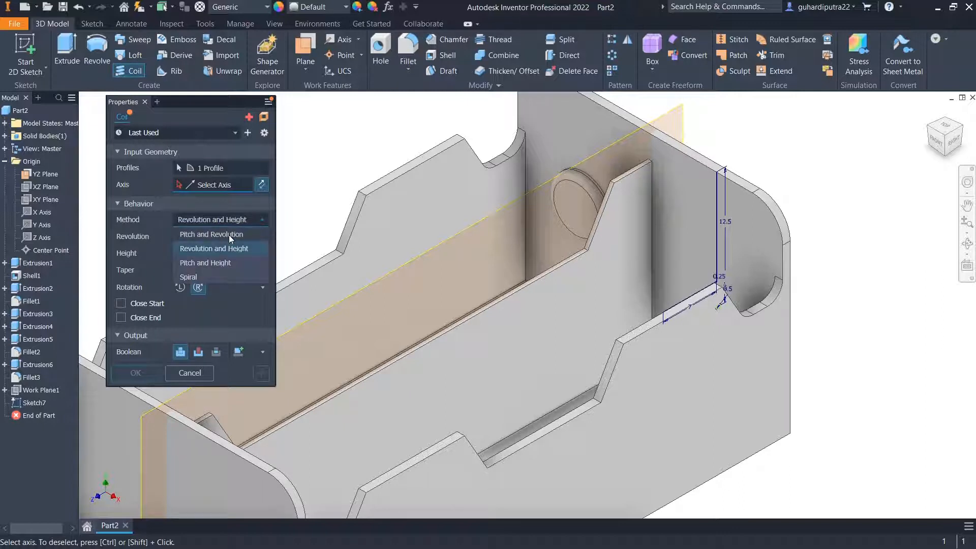
{"action": "left_click", "coordinate": [223, 263]}
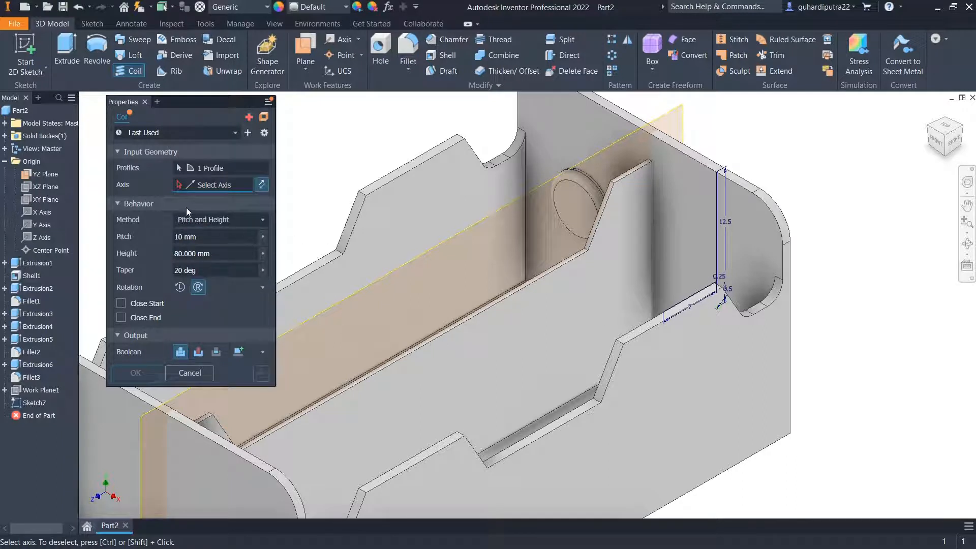
Use the 0.5 mm circle as the coil profile and the 7 mm line as its axis, reversing the direction into the box
{"action": "left_click", "coordinate": [213, 167]}
{"action": "scroll", "coordinate": [711, 313], "scroll_direction": "up", "scroll_amount": 5}
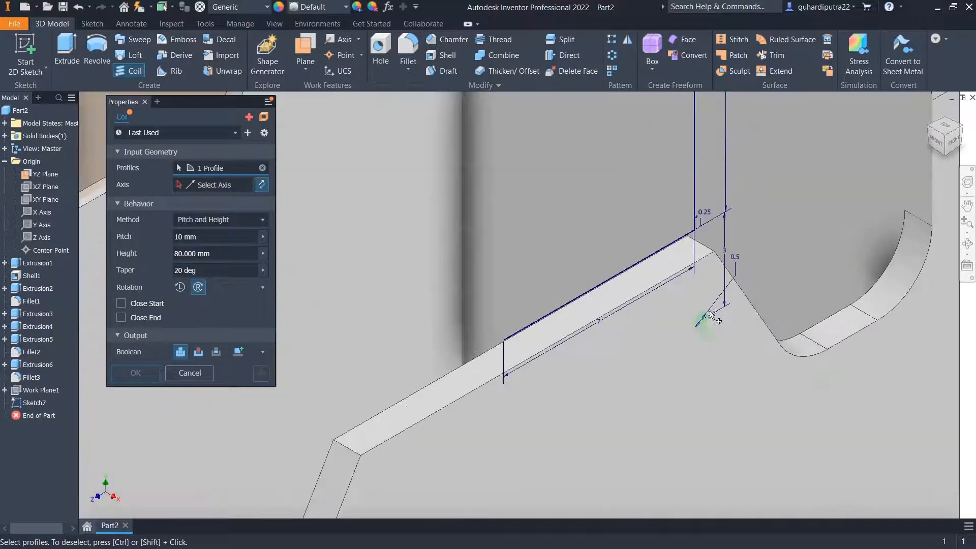
{"action": "left_click", "coordinate": [211, 185]}
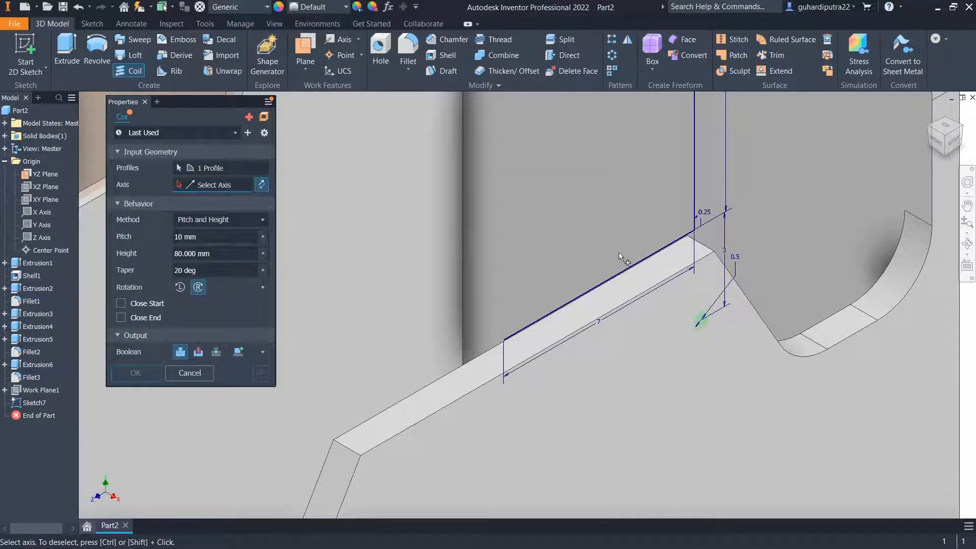
{"action": "left_click", "coordinate": [682, 241]}
{"action": "scroll", "coordinate": [626, 264], "scroll_direction": "down", "scroll_amount": 5}
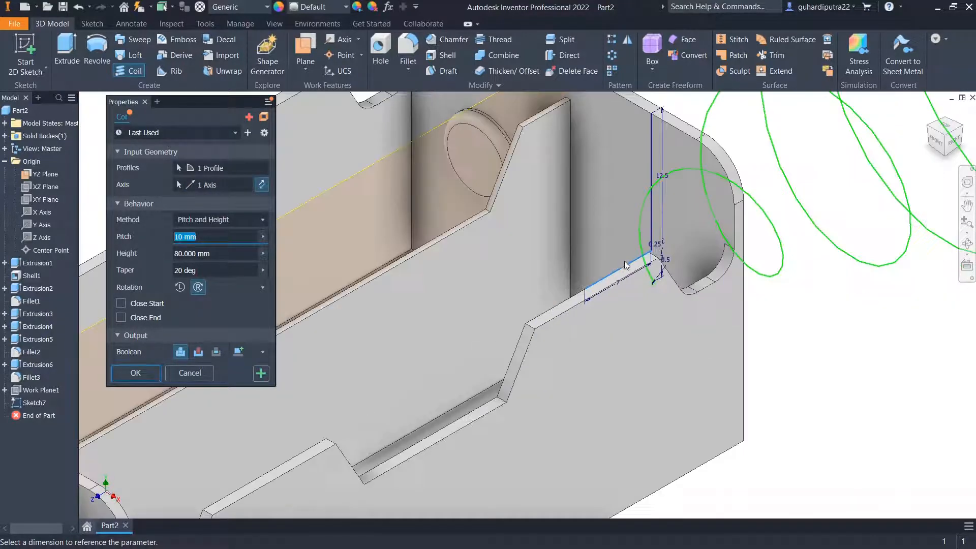
{"action": "left_click", "coordinate": [262, 184]}
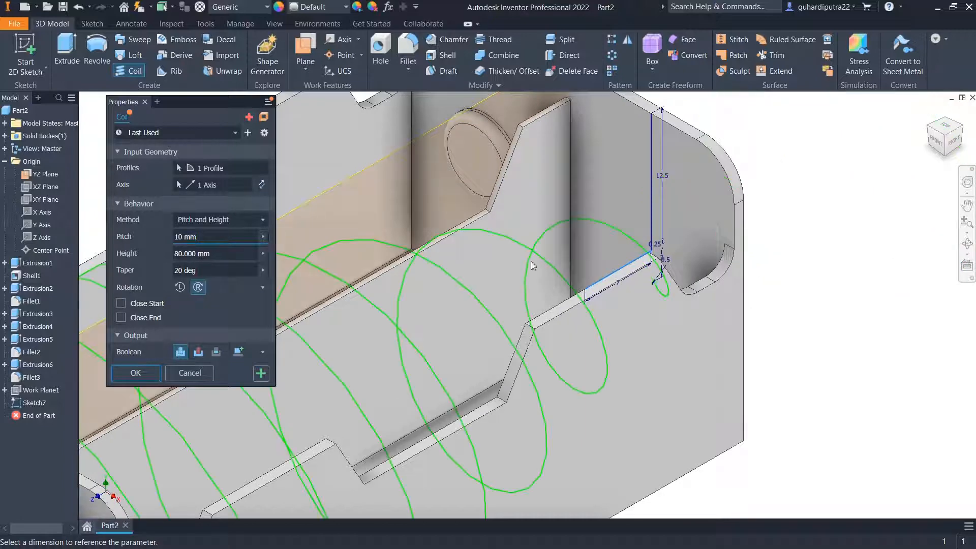
Give the coil a taper of -7 degrees, a pitch of 1.75 mm and a height of 10 mm, and create it
{"action": "left_click", "coordinate": [224, 270]}
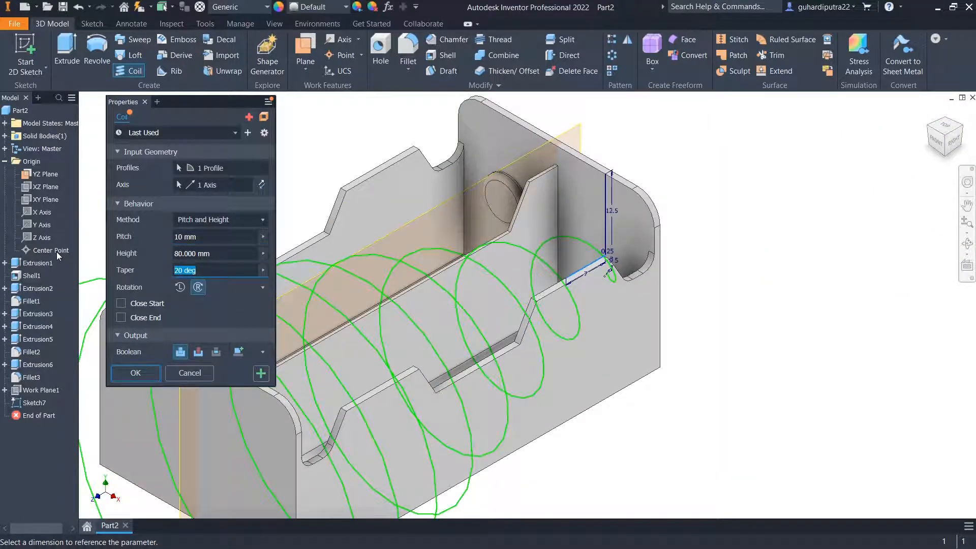
{"action": "type", "text": "-7"}
{"action": "left_click", "coordinate": [205, 238]}
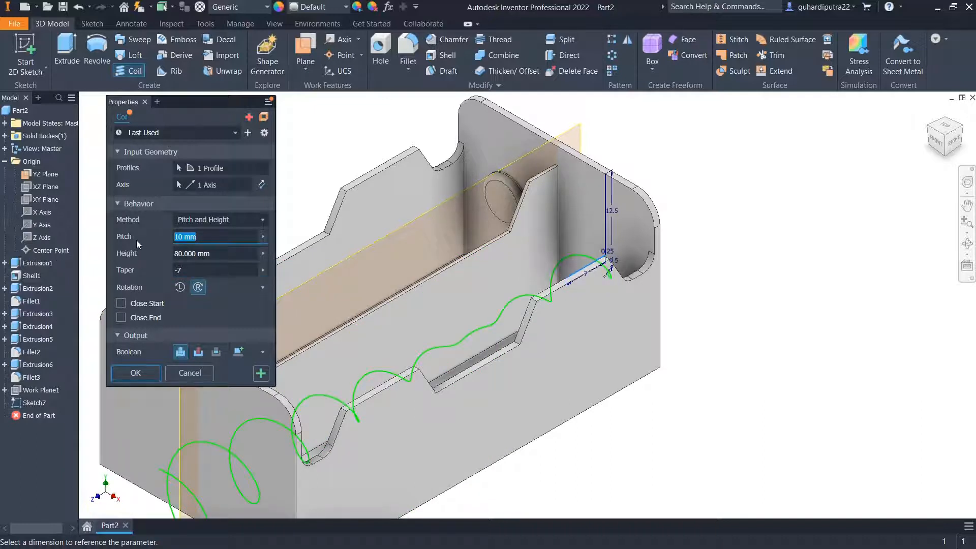
{"action": "type", "text": "1."}
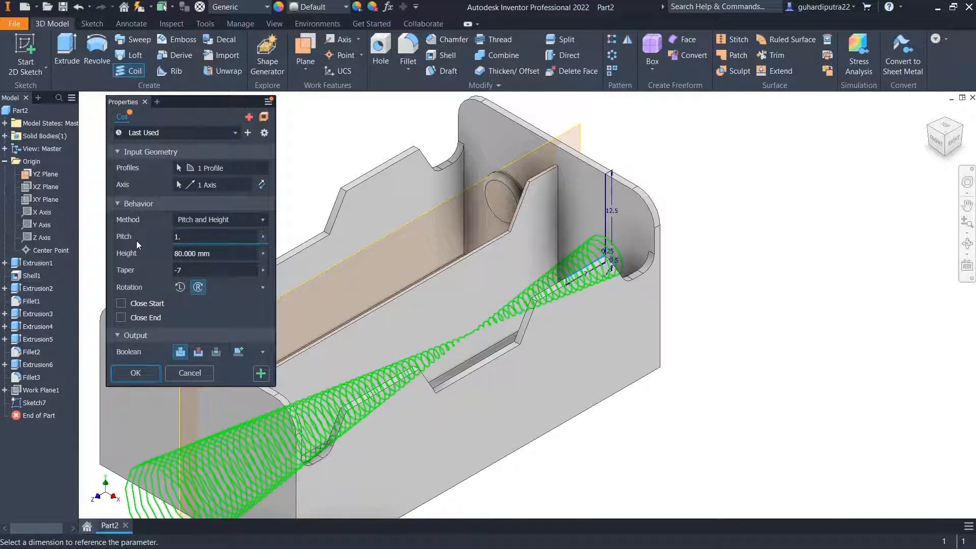
{"action": "type", "text": "75"}
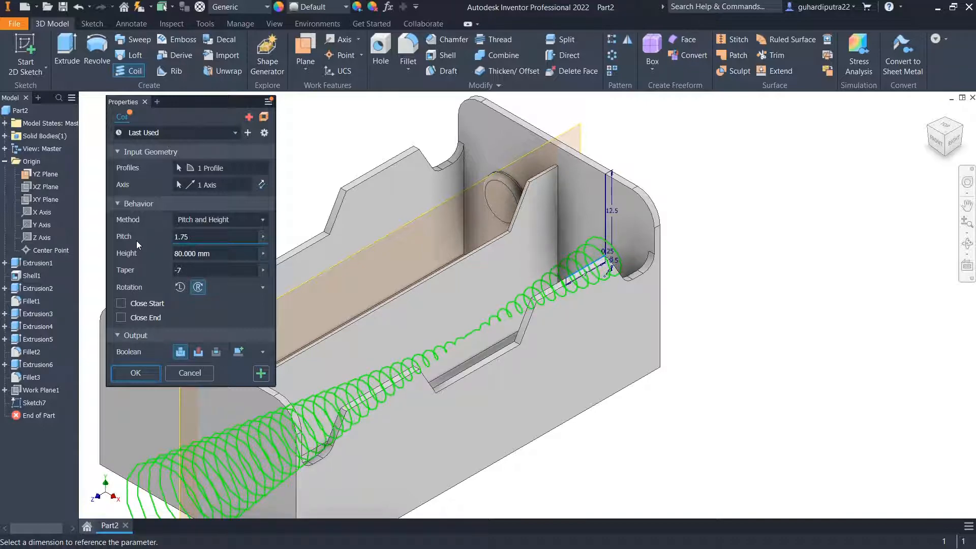
{"action": "key", "text": "Tab"}
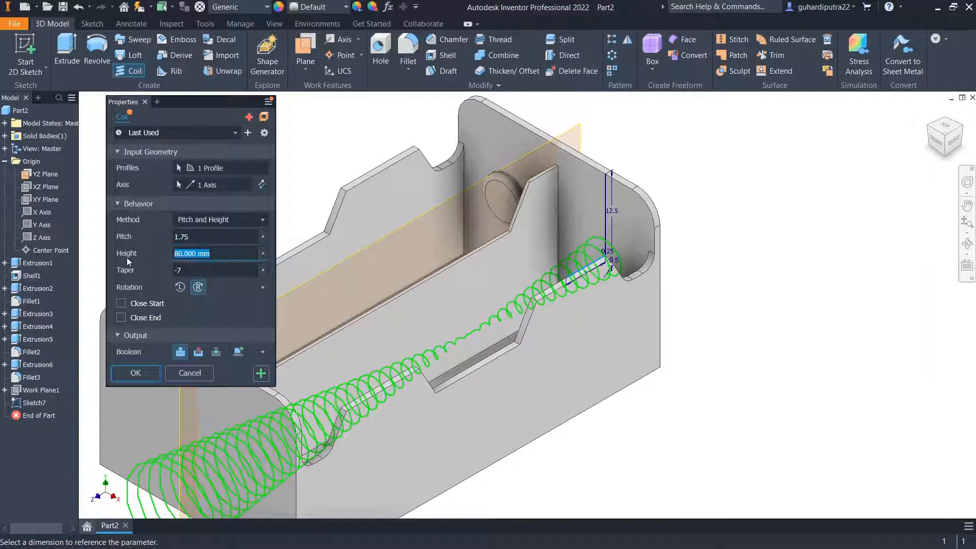
{"action": "type", "text": "10"}
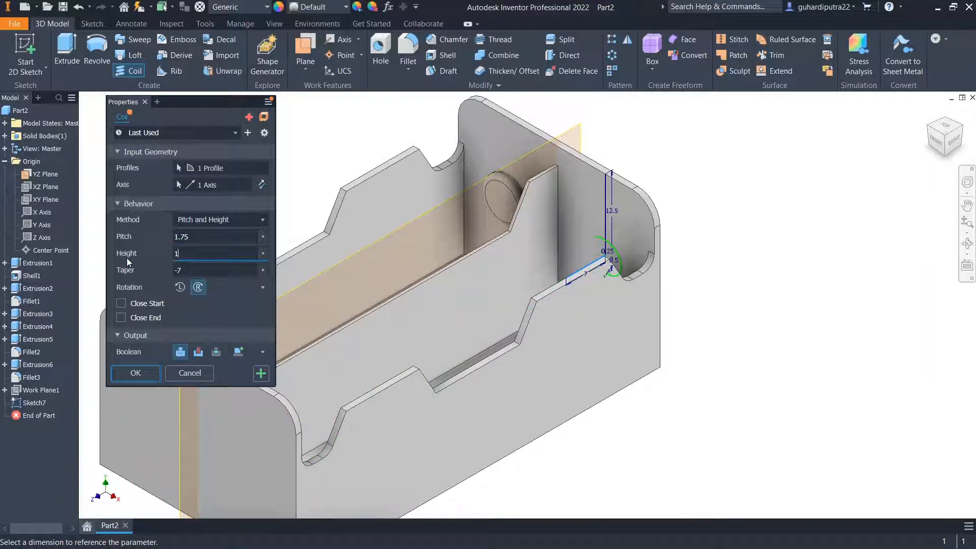
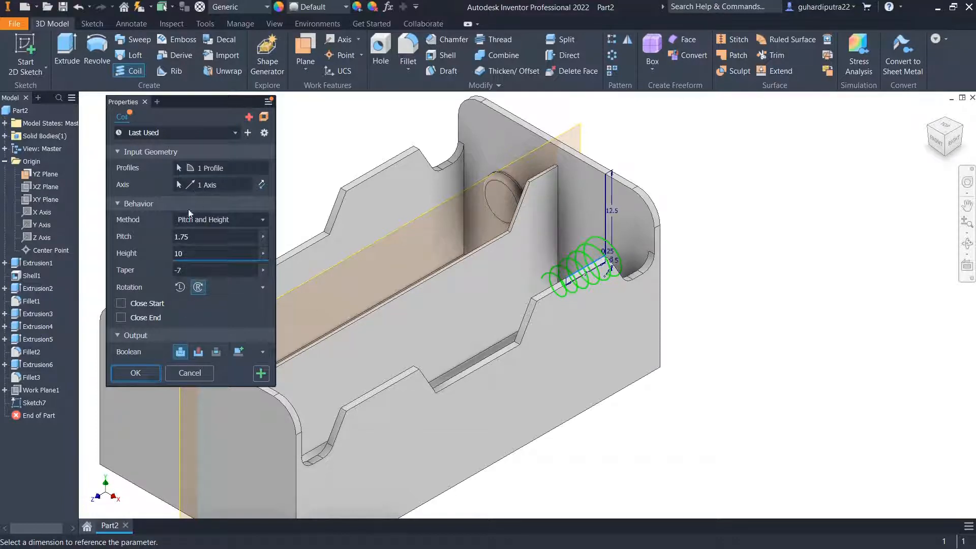
{"action": "left_click", "coordinate": [144, 373]}
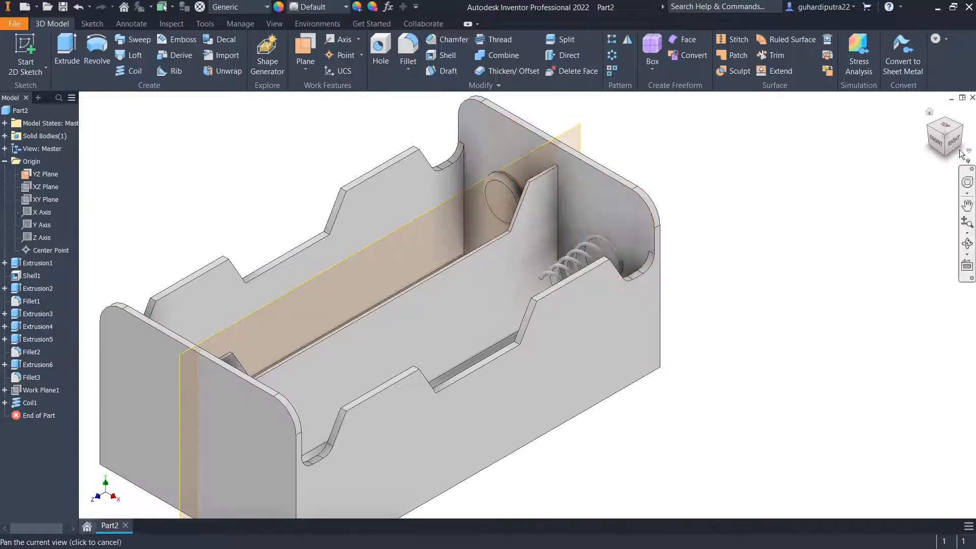
{"action": "left_click", "coordinate": [926, 130]}
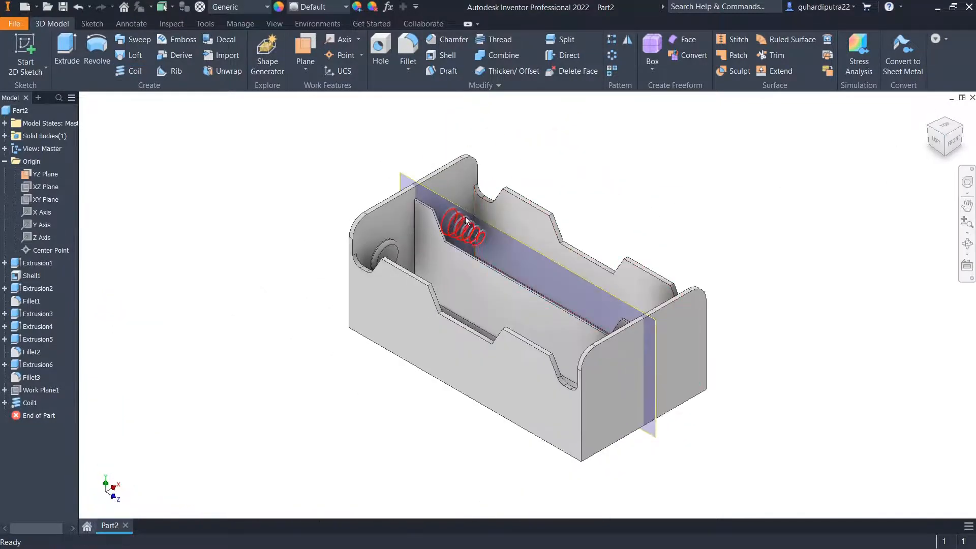
Create a work plane offset from the YZ plane by -17.5/2 mm, running through the narrow compartment
{"action": "left_click", "coordinate": [923, 126]}
{"action": "scroll", "coordinate": [596, 203], "scroll_direction": "up", "scroll_amount": 5}
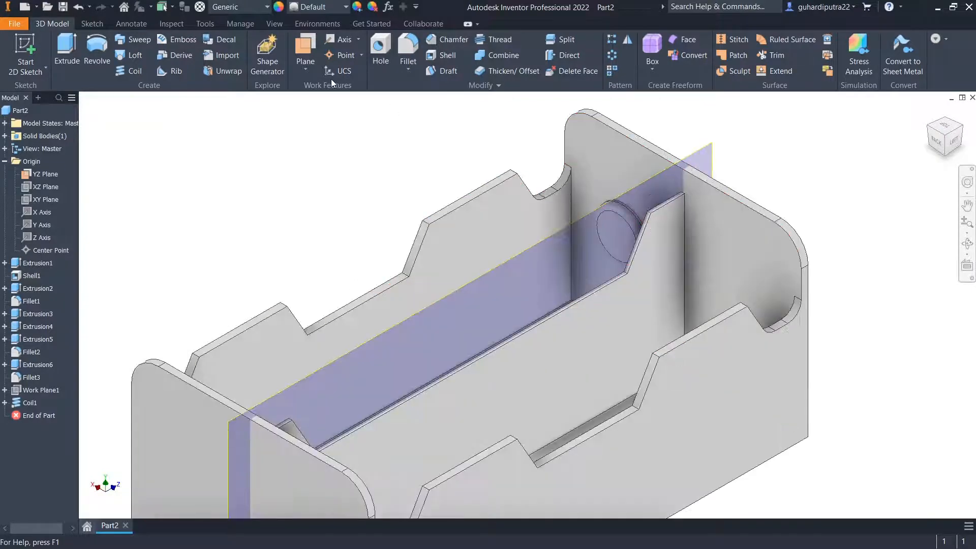
{"action": "left_click", "coordinate": [305, 66]}
{"action": "left_click", "coordinate": [317, 89]}
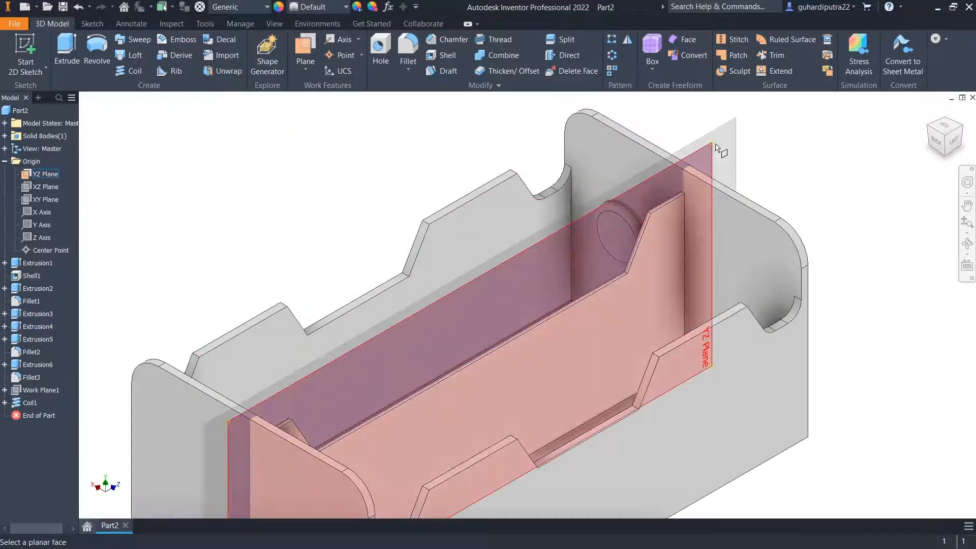
{"action": "left_click", "coordinate": [719, 159]}
{"action": "left_click_drag", "start_coordinate": [718, 159], "coordinate": [754, 172]}
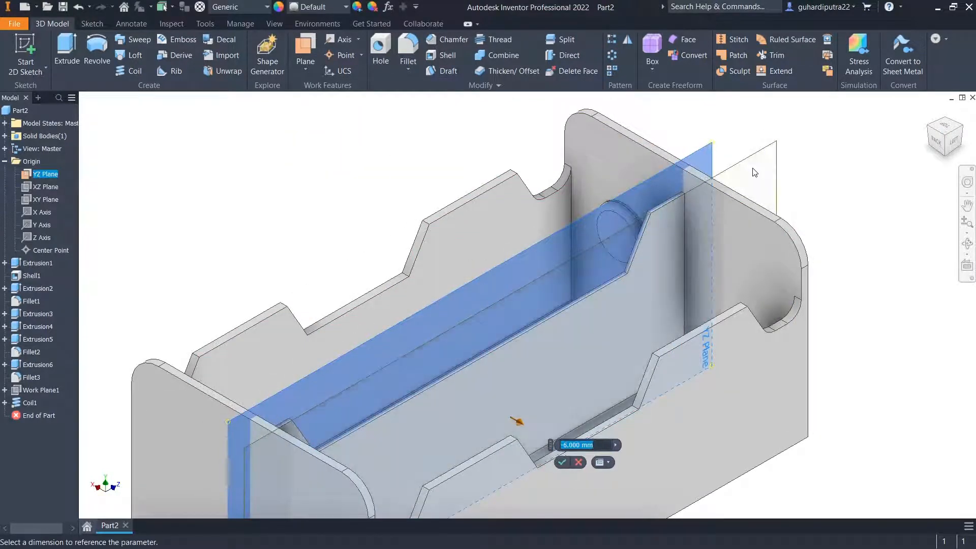
{"action": "key", "text": "BackSpace"}
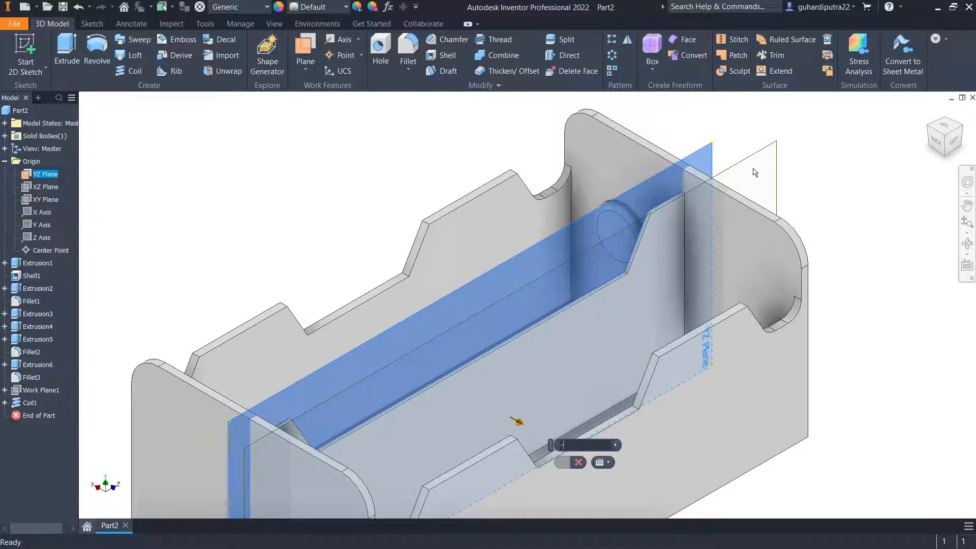
{"action": "type", "text": "-17.5"}
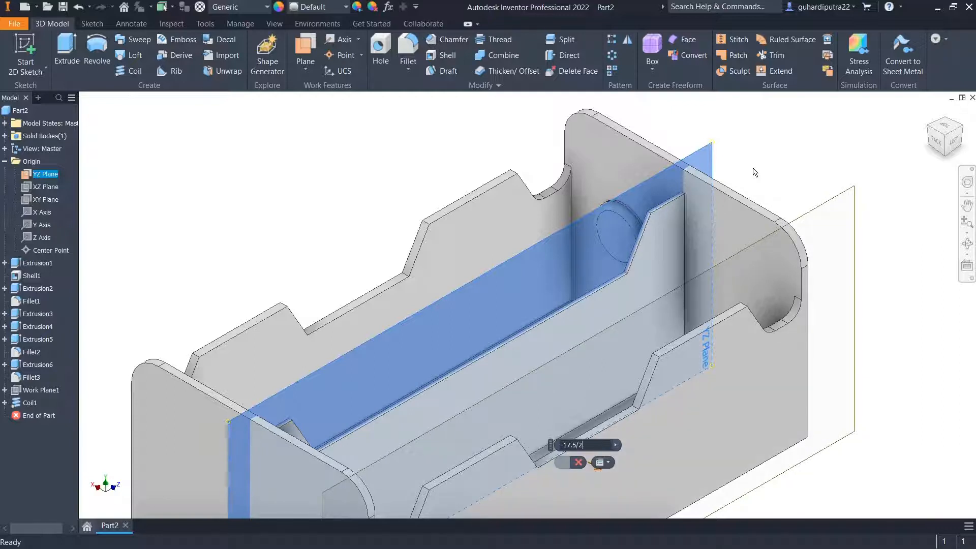
{"action": "type", "text": "/2"}
{"action": "key", "text": "Return"}
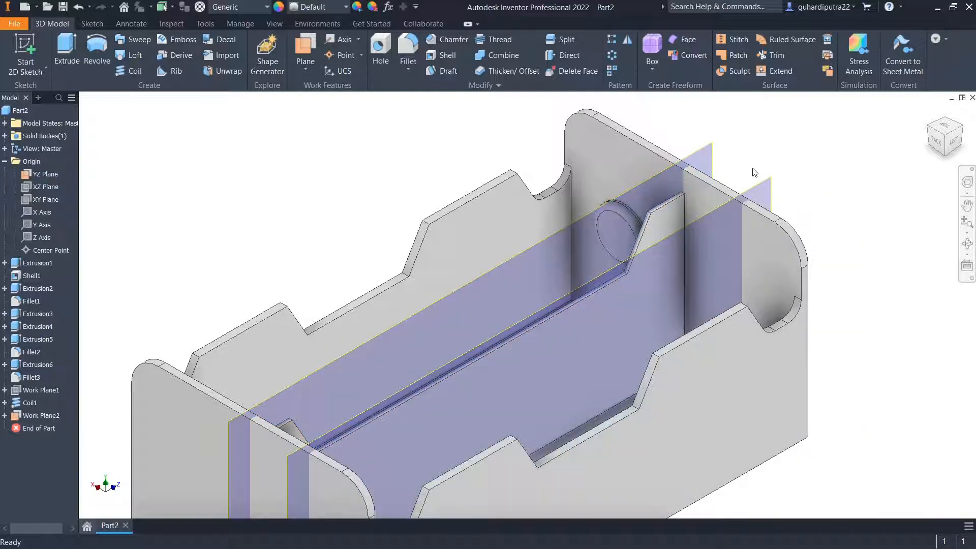
Start a 2D sketch on the new offset work plane and slice the graphics at the sketch plane
{"action": "left_click", "coordinate": [933, 128]}
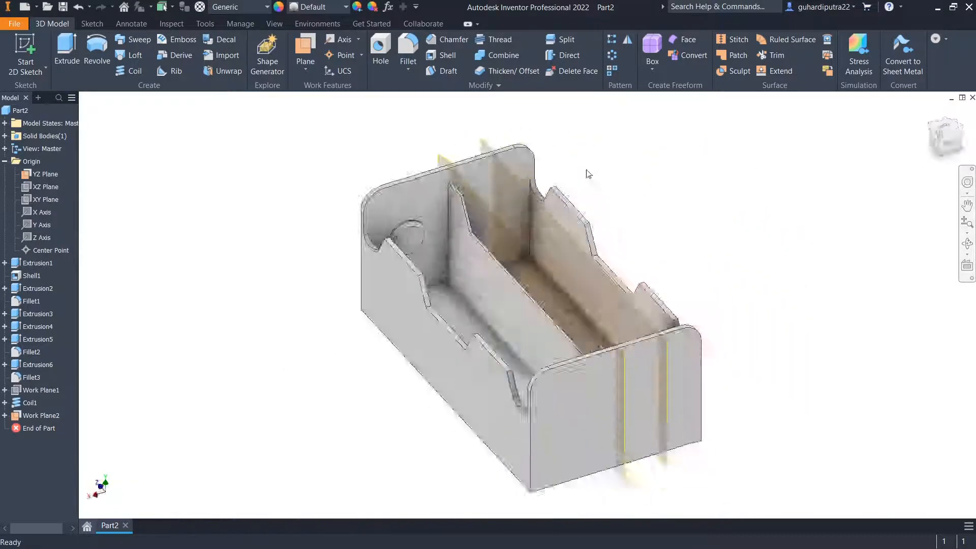
{"action": "left_click", "coordinate": [448, 164]}
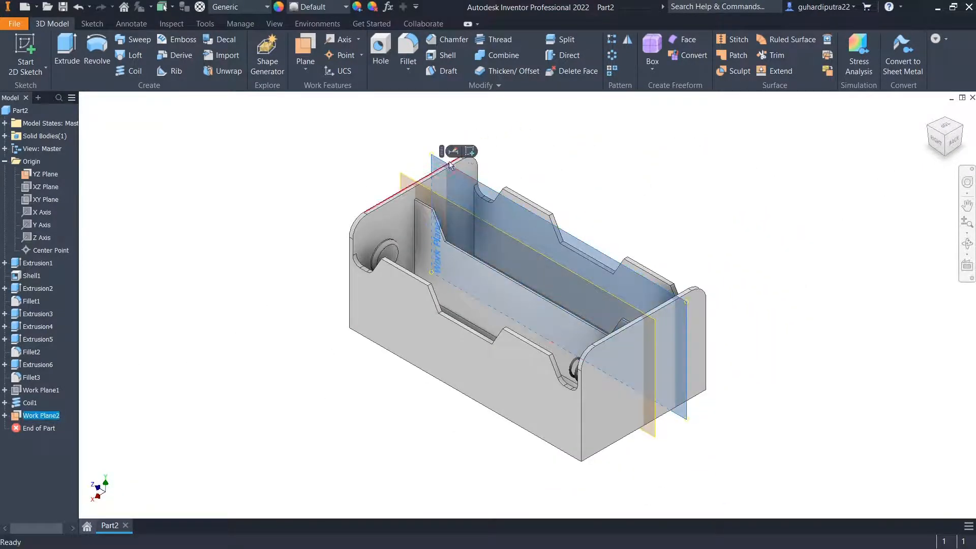
{"action": "middle_click_drag", "start_coordinate": [449, 178], "coordinate": [478, 168], "text": "shift"}
{"action": "left_click", "coordinate": [967, 205]}
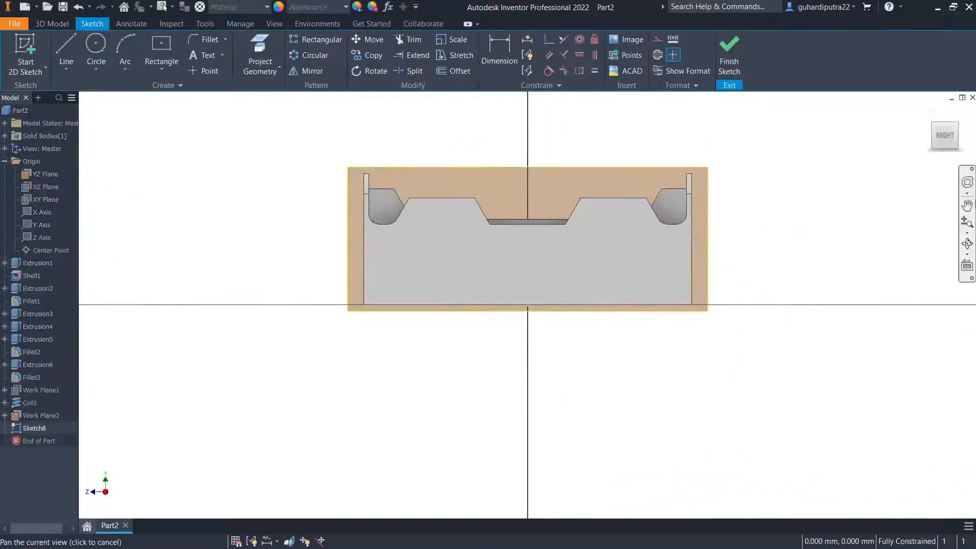
{"action": "left_click", "coordinate": [967, 223]}
{"action": "mouse_move", "coordinate": [777, 188]}
{"action": "left_mouse_down"}
{"action": "mouse_move", "coordinate": [772, 268]}
{"action": "mouse_move", "coordinate": [819, 244]}
{"action": "mouse_move", "coordinate": [813, 233]}
{"action": "left_mouse_up"}
{"action": "middle_click_drag", "start_coordinate": [813, 233], "coordinate": [802, 260]}
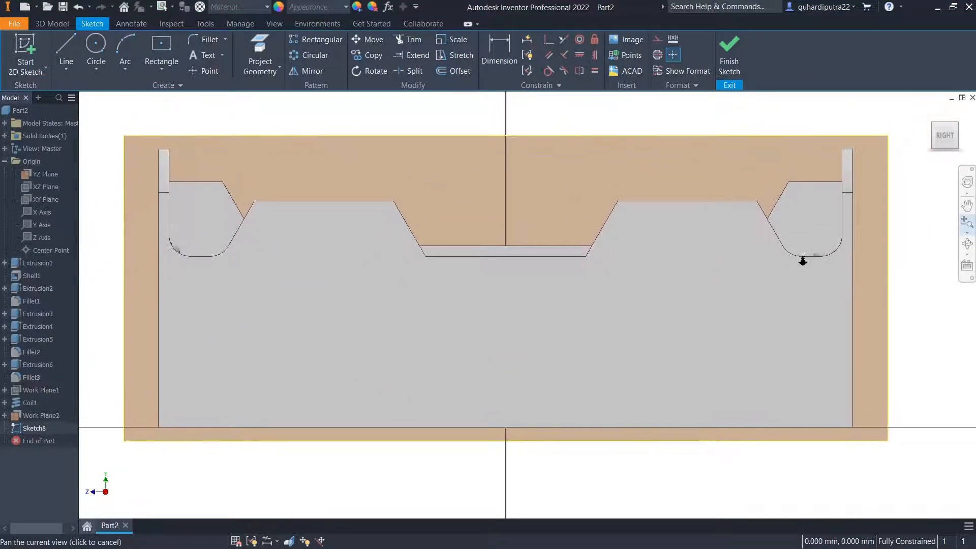
{"action": "middle_click_drag", "start_coordinate": [789, 135], "coordinate": [795, 161]}
{"action": "right_click", "coordinate": [781, 124]}
{"action": "left_click", "coordinate": [809, 123]}
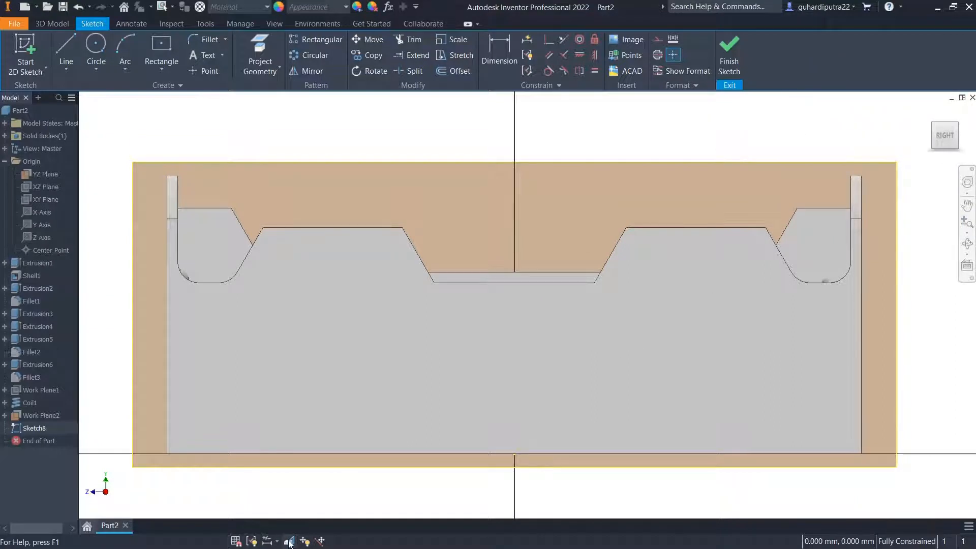
{"action": "left_click", "coordinate": [289, 541]}
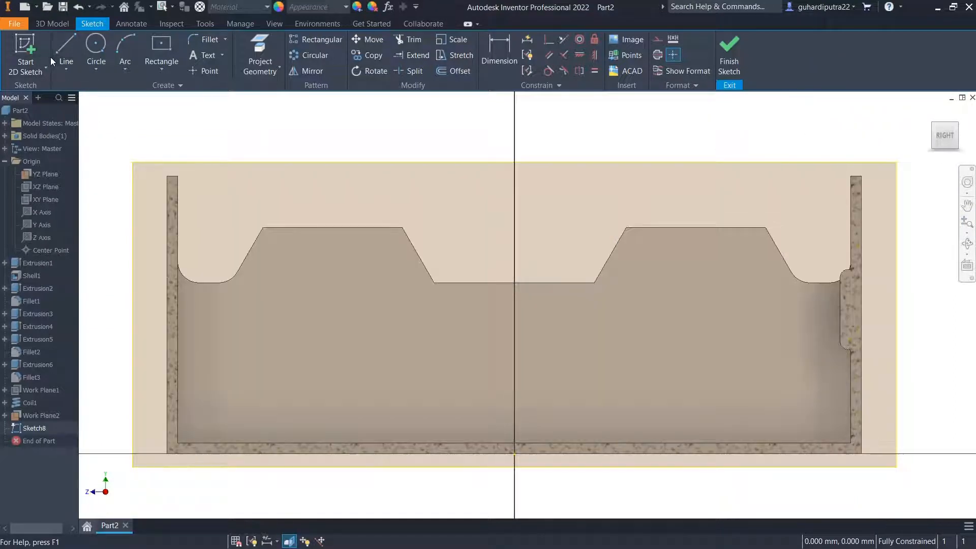
{"action": "left_click", "coordinate": [65, 47]}
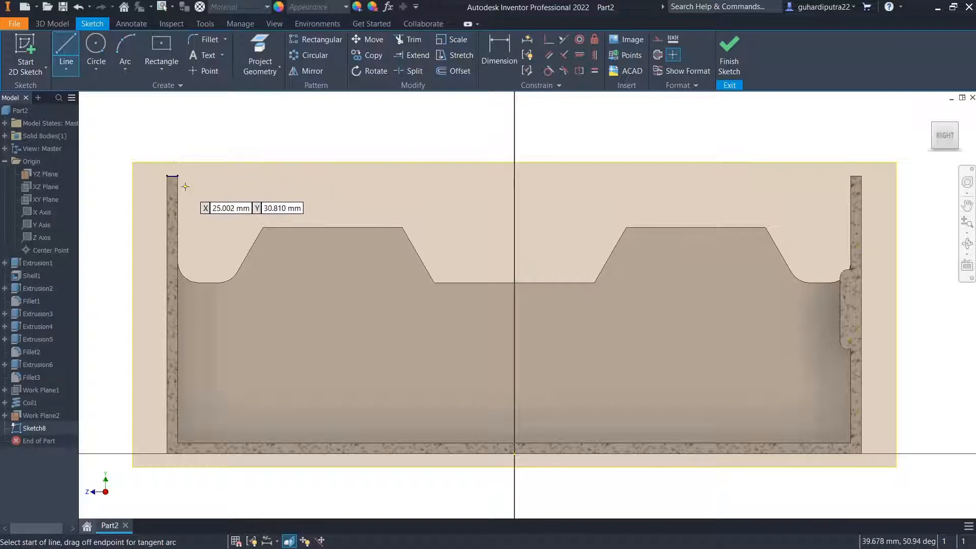
{"action": "left_click", "coordinate": [178, 177]}
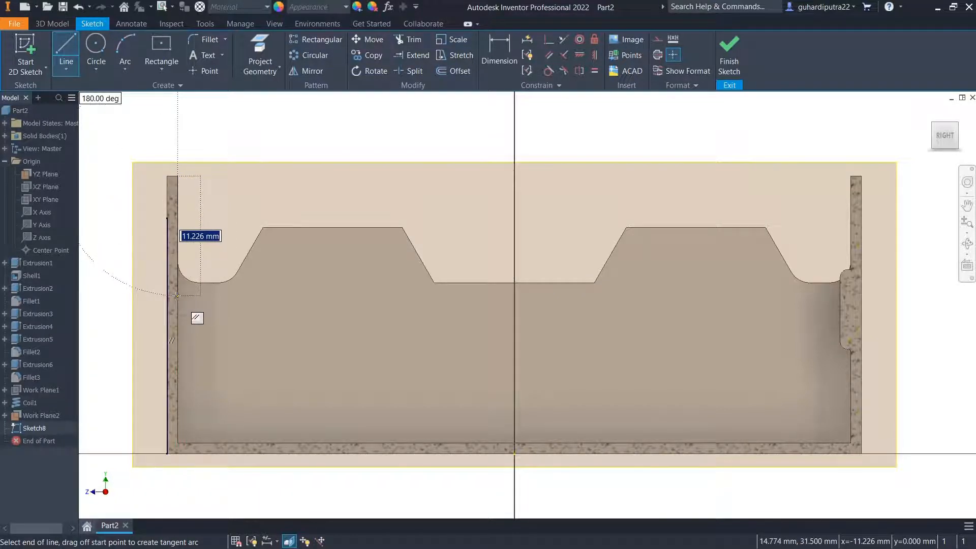
{"action": "type", "text": "12.5"}
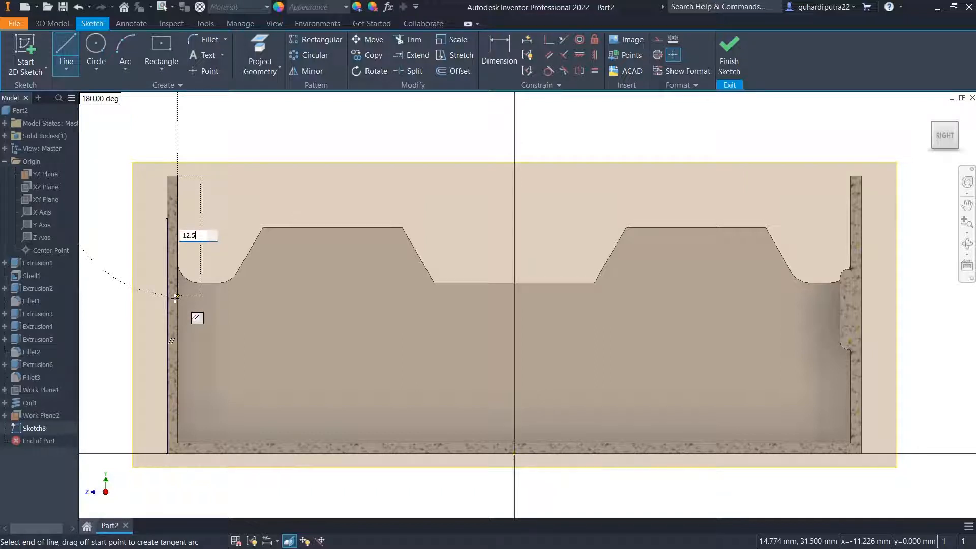
{"action": "key", "text": "Return"}
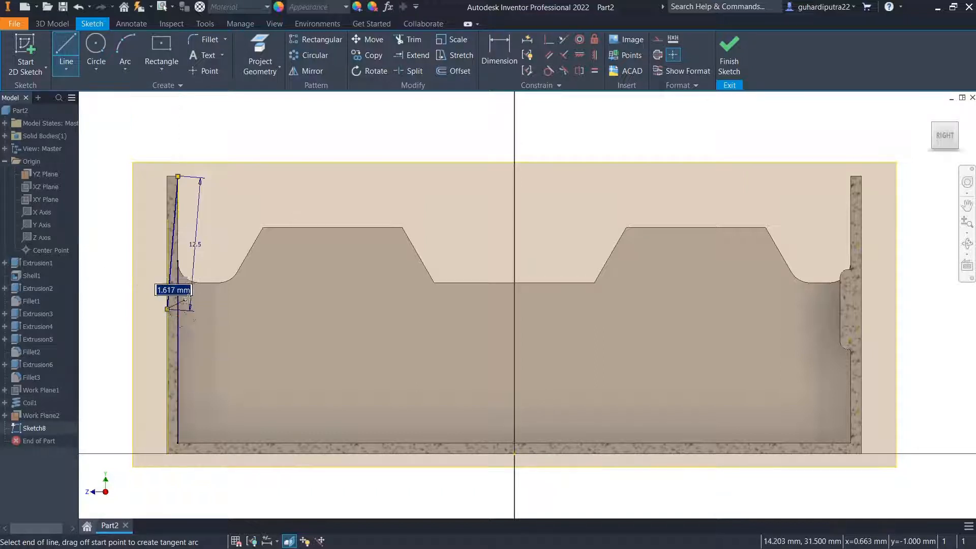
{"action": "key", "text": "Escape"}
Sketch a vertical line down the end wall's inner face from its top corner and dimension it to 12.5 mm
{"action": "left_click", "coordinate": [66, 53]}
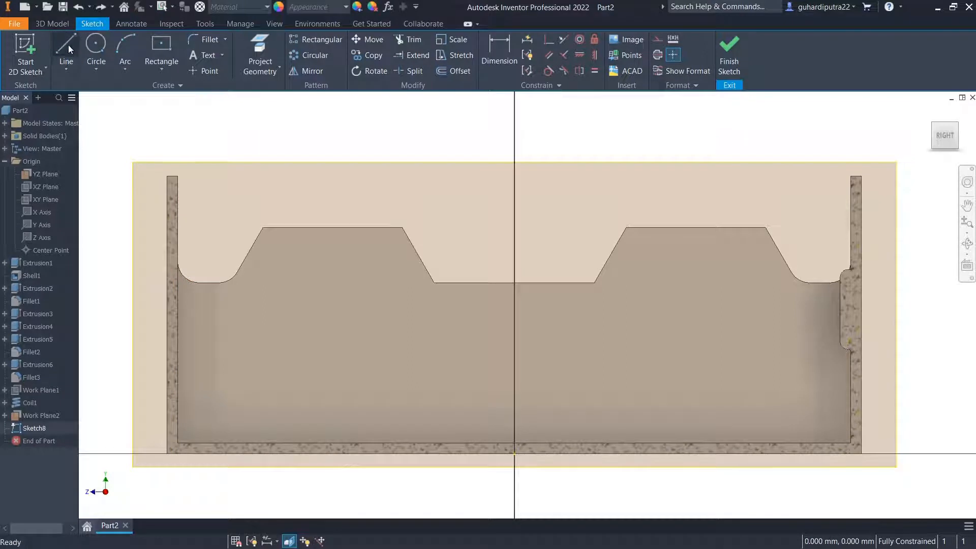
{"action": "left_click", "coordinate": [177, 176]}
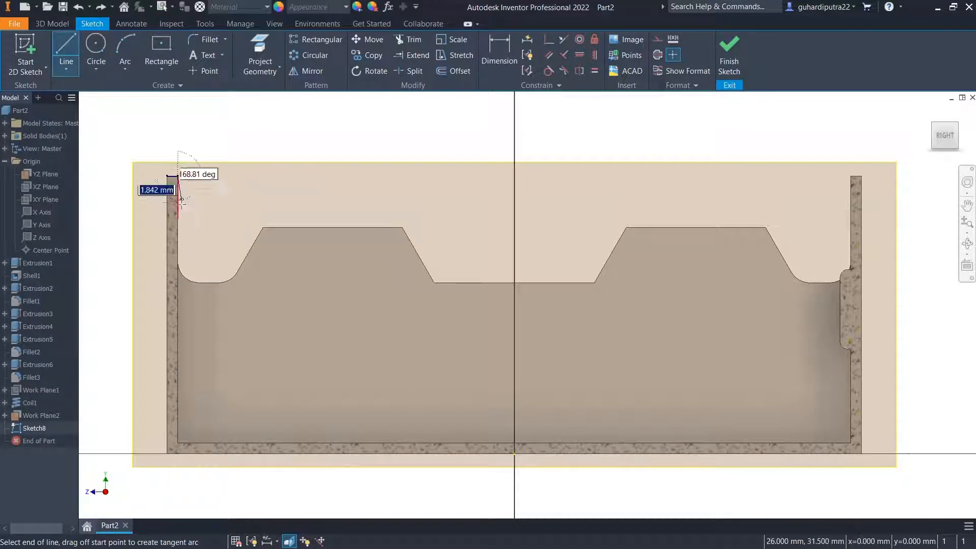
{"action": "left_click", "coordinate": [177, 316]}
{"action": "key", "text": "Escape"}
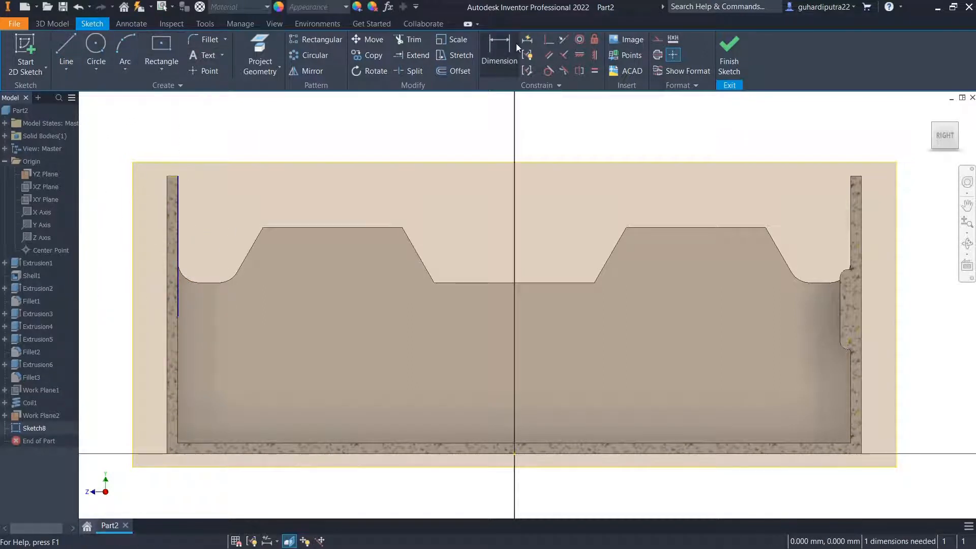
{"action": "left_click", "coordinate": [507, 52]}
{"action": "left_click", "coordinate": [178, 295]}
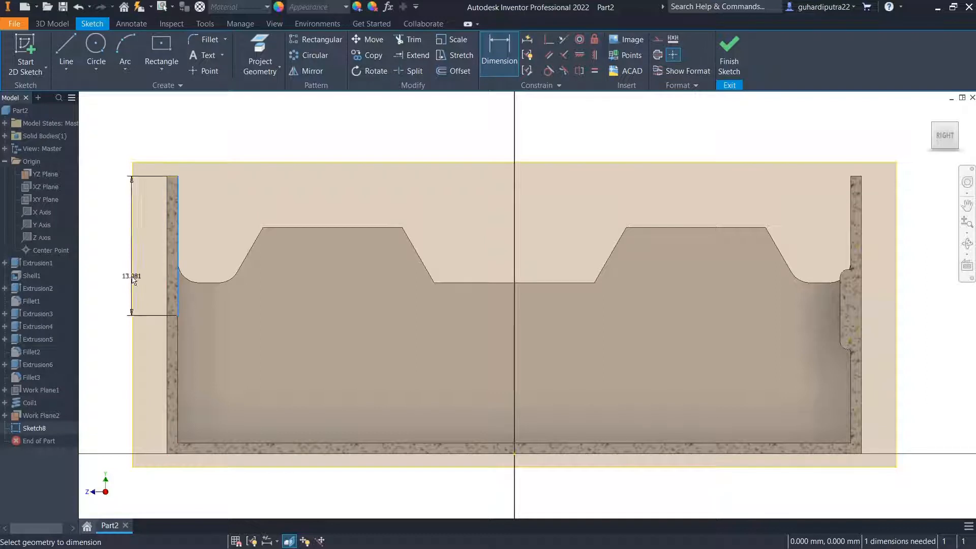
{"action": "left_click", "coordinate": [110, 273]}
{"action": "type", "text": "12.5"}
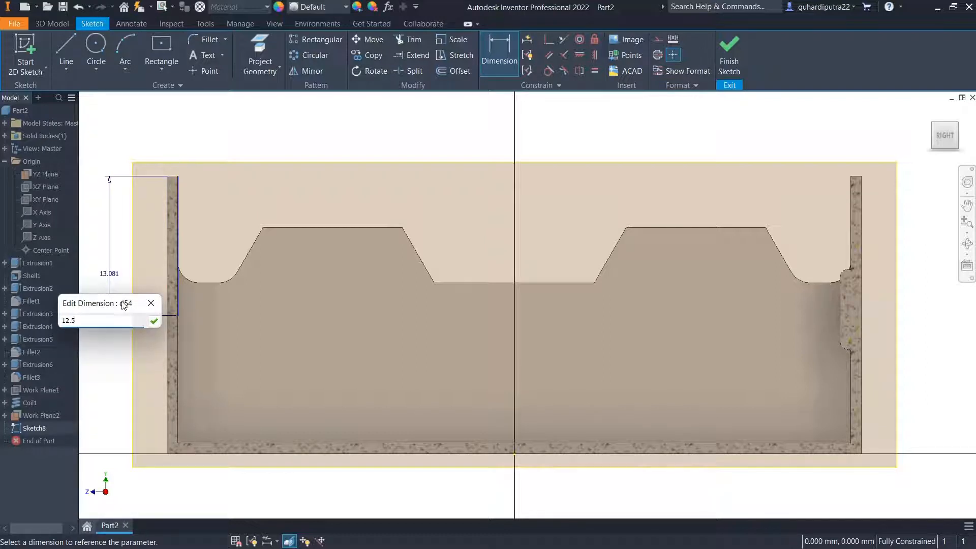
{"action": "key", "text": "Return"}
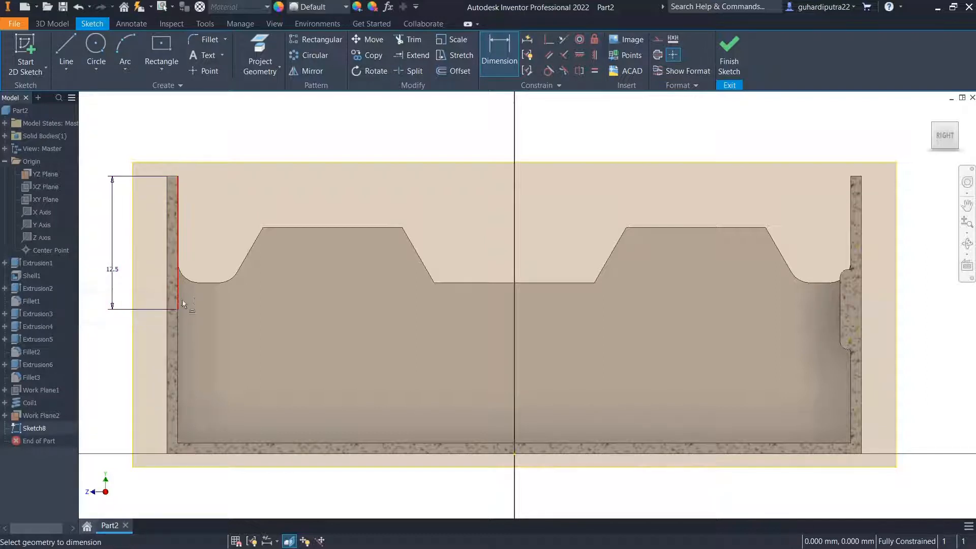
{"action": "left_click", "coordinate": [66, 53]}
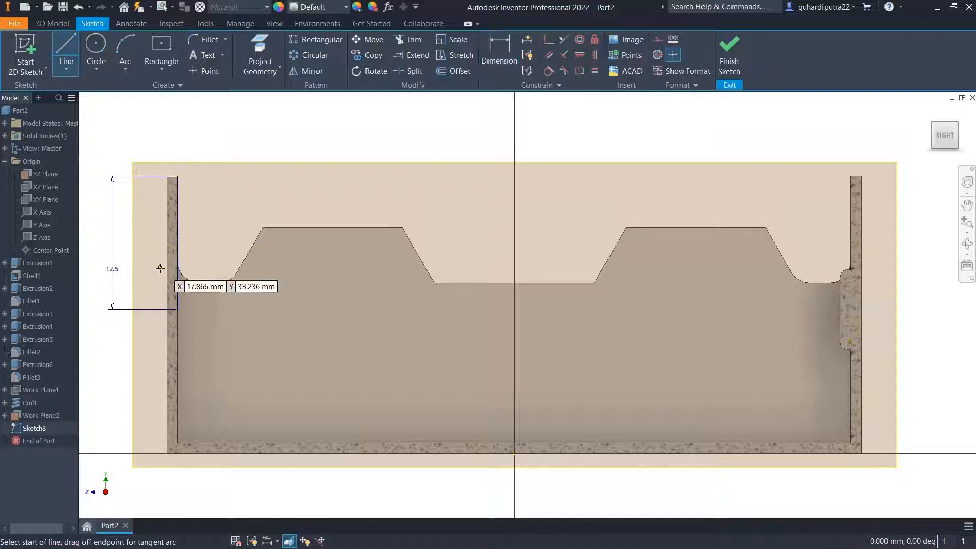
{"action": "left_click", "coordinate": [178, 309]}
{"action": "mouse_move", "coordinate": [230, 317]}
{"action": "middle_mouse_down"}
{"action": "mouse_move", "coordinate": [375, 339]}
{"action": "mouse_move", "coordinate": [378, 406]}
{"action": "middle_mouse_up"}
{"action": "scroll", "coordinate": [358, 331], "scroll_direction": "up", "scroll_amount": 3}
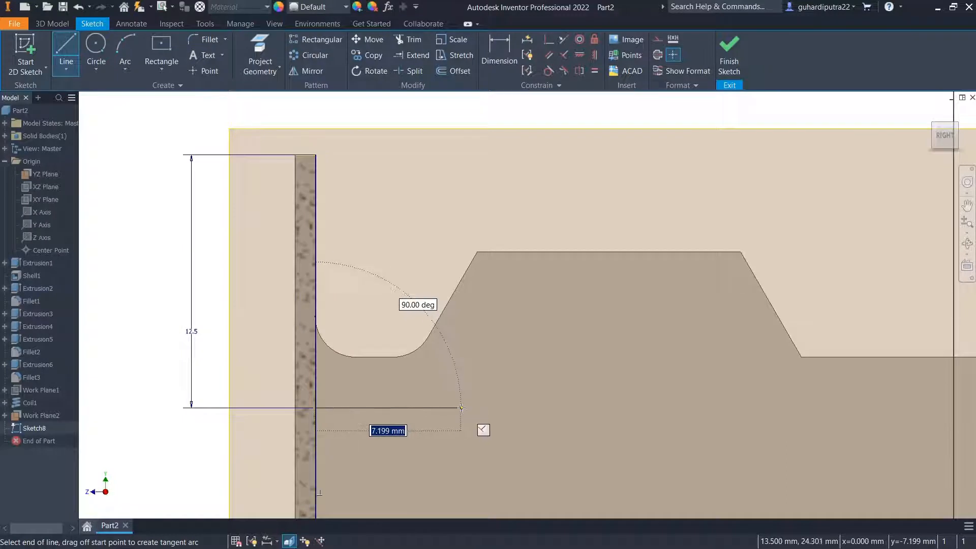
{"action": "type", "text": "7"}
{"action": "key", "text": "Return"}
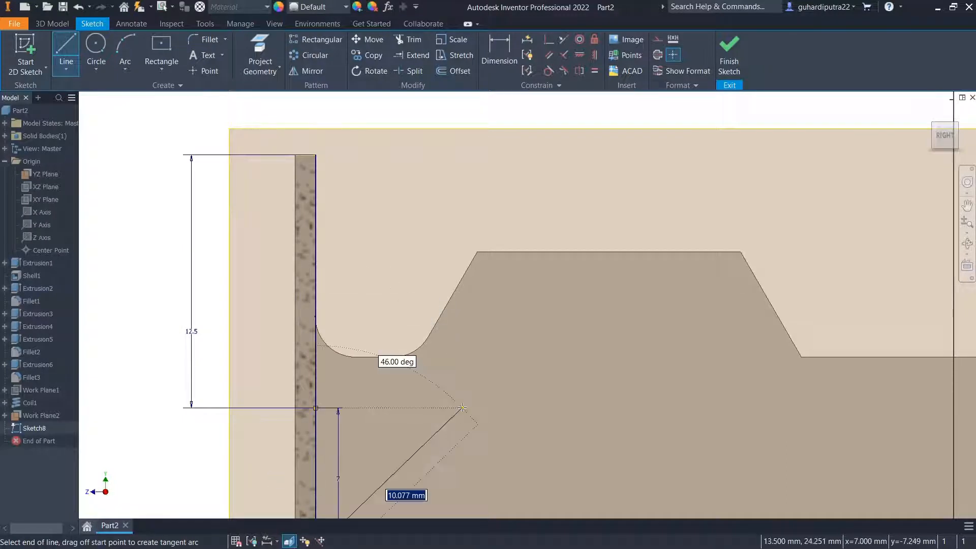
{"action": "key", "text": "Escape"}
{"action": "left_click", "coordinate": [78, 7]}
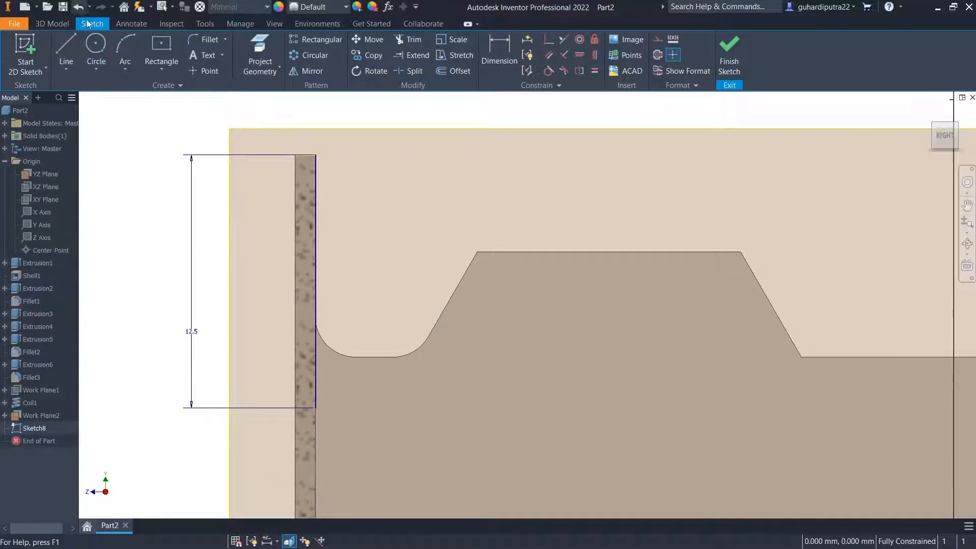
Sketch a horizontal line about 9.8 mm long from the lower end of the 12.5 mm line into the box
{"action": "left_click", "coordinate": [63, 43]}
{"action": "left_click", "coordinate": [315, 408]}
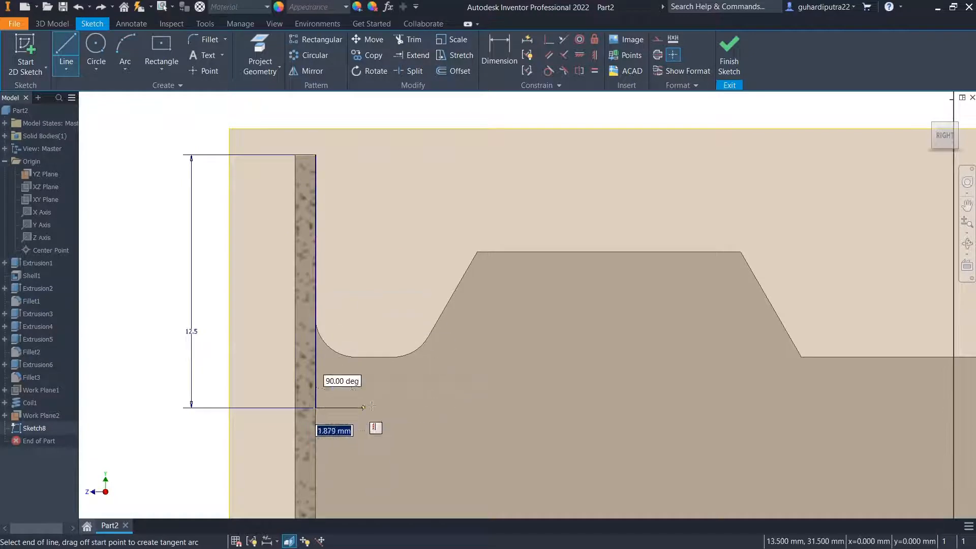
{"action": "right_click", "coordinate": [514, 407]}
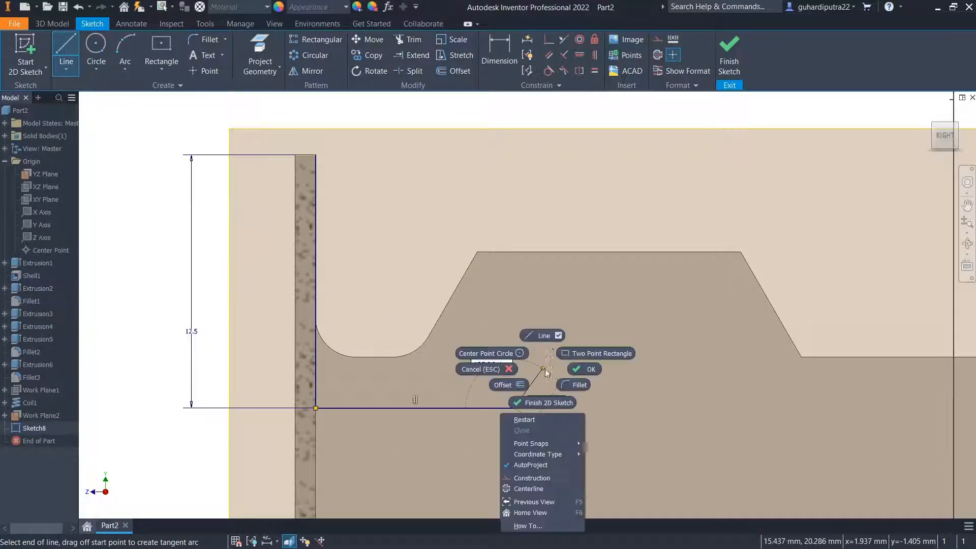
{"action": "left_click", "coordinate": [507, 326]}
Sketch a horizontal stub about 0.28 mm long from the same endpoint into the wall, continuing with a short vertical line downward
{"action": "left_click", "coordinate": [315, 408]}
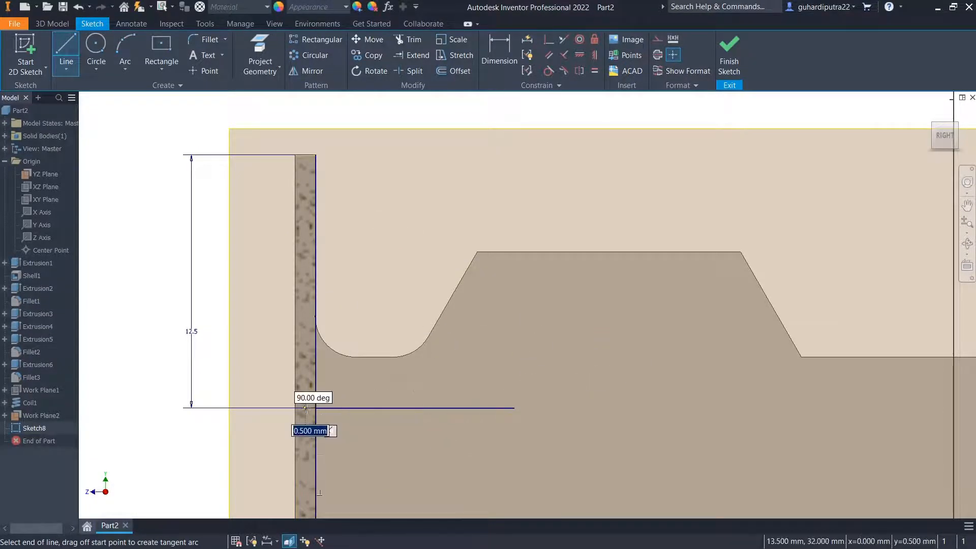
{"action": "left_click", "coordinate": [309, 408]}
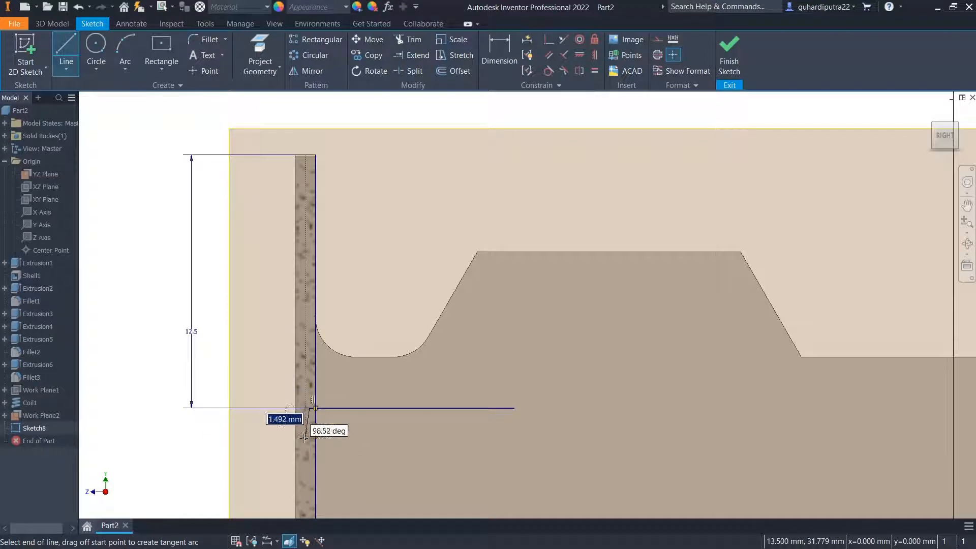
{"action": "left_click", "coordinate": [309, 458]}
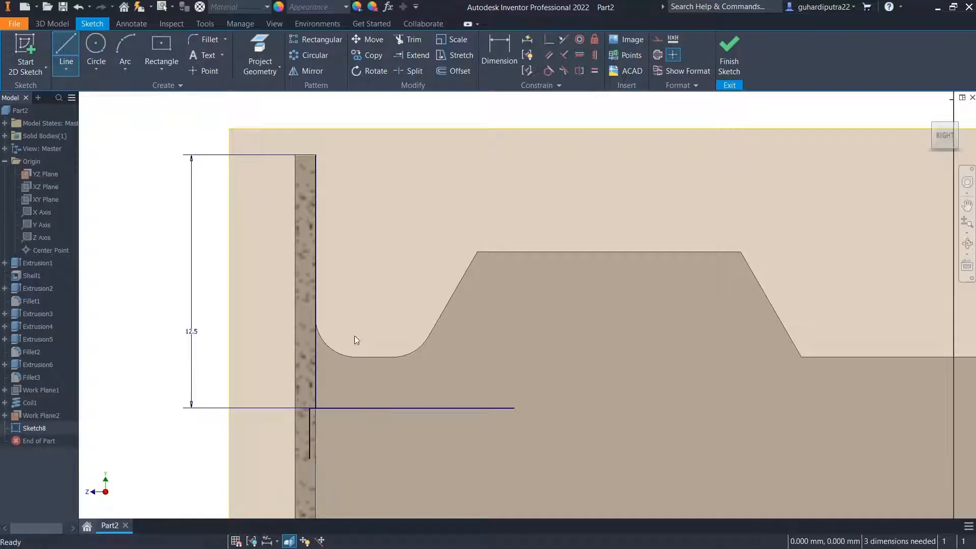
{"action": "key", "text": "Escape"}
Dimension the horizontal line inside the box to 7 mm
{"action": "key", "text": "d"}
{"action": "left_click", "coordinate": [440, 409]}
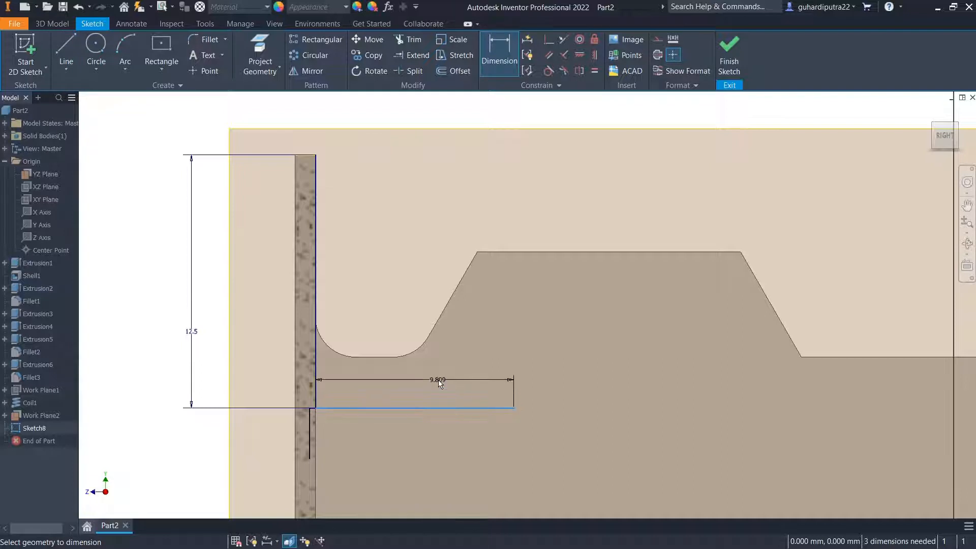
{"action": "left_click", "coordinate": [438, 382]}
{"action": "type", "text": "7"}
{"action": "key", "text": "Return"}
Dimension the short horizontal stub inside the wall to 0.25 mm
{"action": "scroll", "coordinate": [302, 431], "scroll_direction": "up", "scroll_amount": 5}
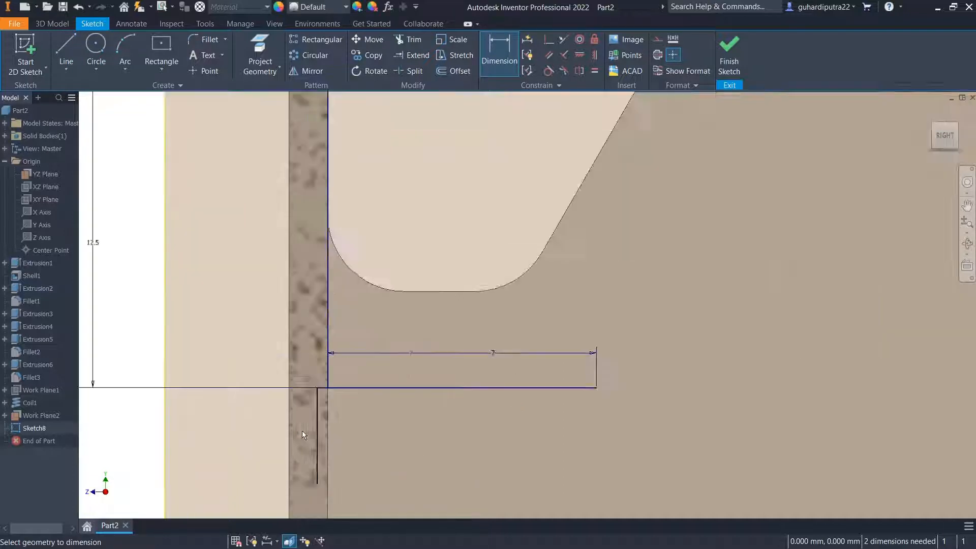
{"action": "left_click", "coordinate": [334, 354]}
{"action": "left_click", "coordinate": [229, 315]}
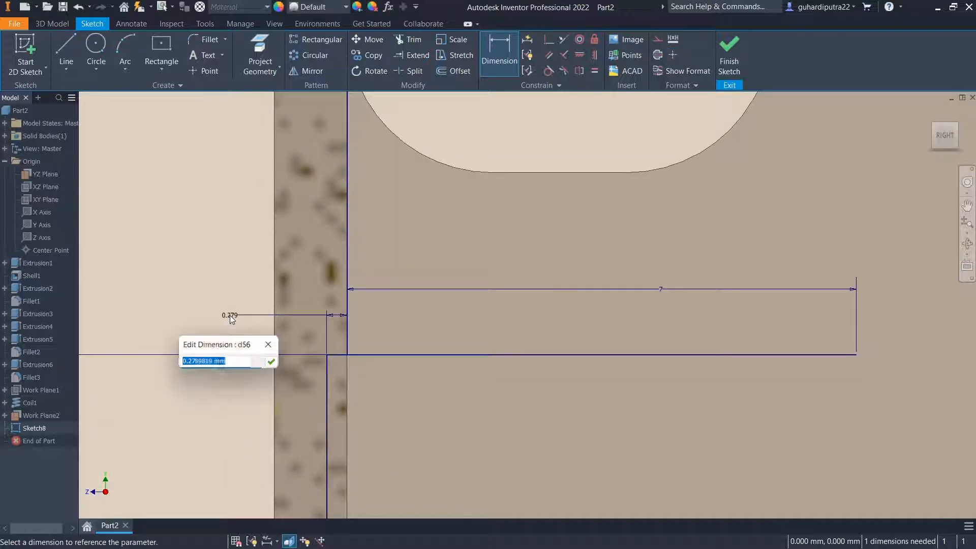
{"action": "type", "text": "0."}
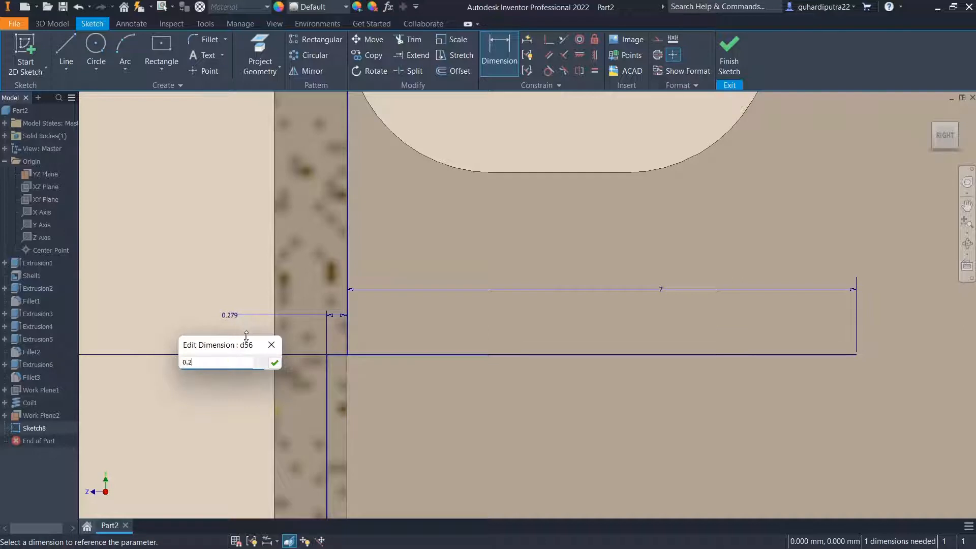
{"action": "type", "text": "25"}
{"action": "key", "text": "Return"}
Dimension the short vertical line below the stub to 3 mm
{"action": "scroll", "coordinate": [319, 376], "scroll_direction": "down", "scroll_amount": 2}
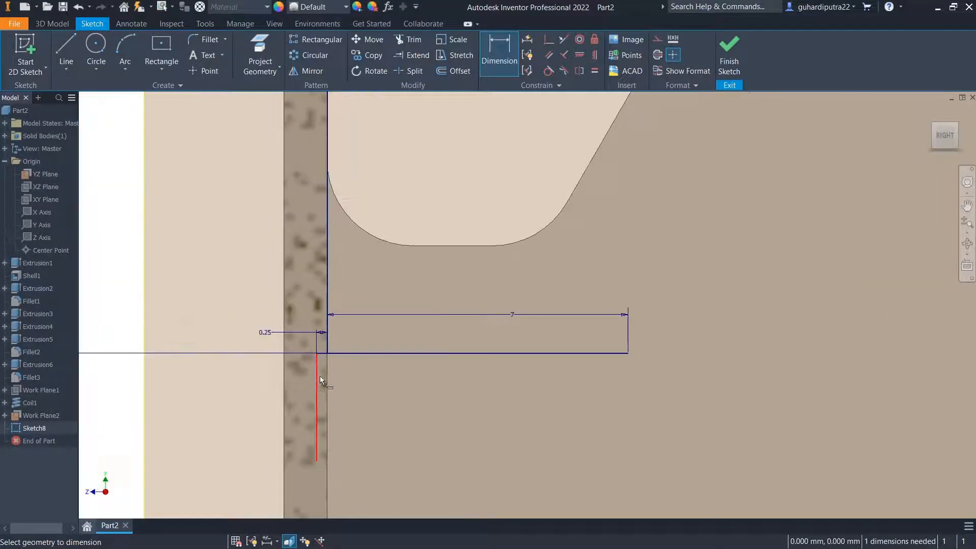
{"action": "left_click", "coordinate": [314, 383]}
{"action": "left_click", "coordinate": [246, 400]}
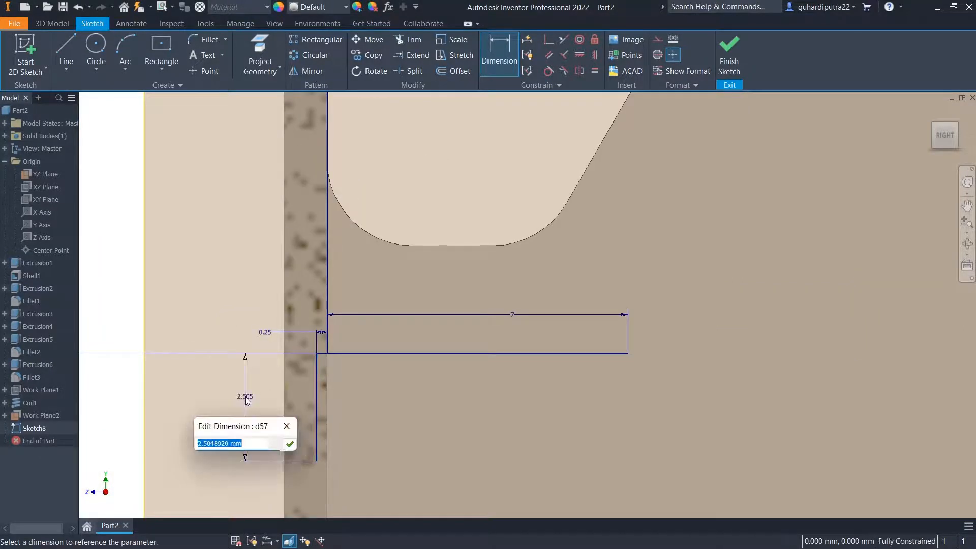
{"action": "type", "text": "3"}
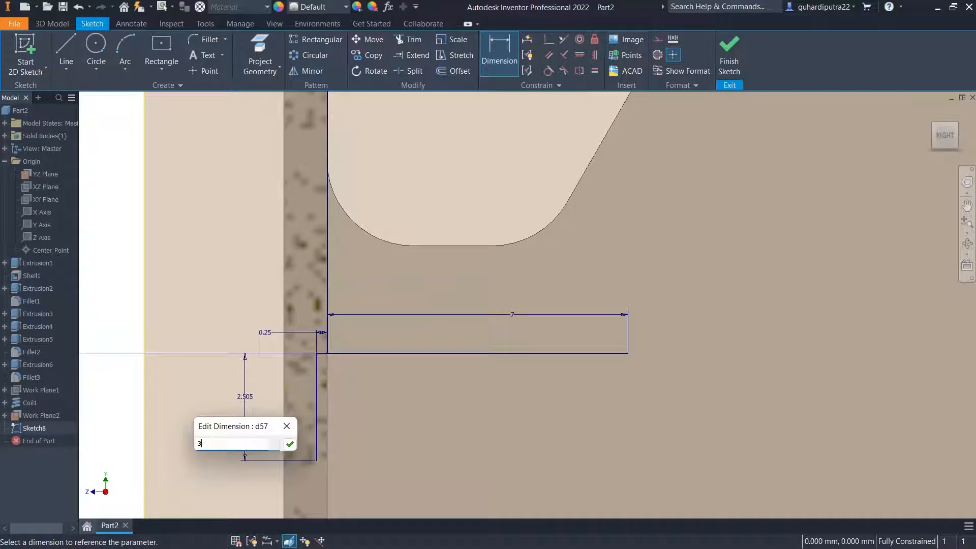
{"action": "left_click", "coordinate": [290, 443]}
Draw a 0.5 mm diameter circle centred on the lower end of the 3 mm line and finish the sketch
{"action": "left_click", "coordinate": [96, 51]}
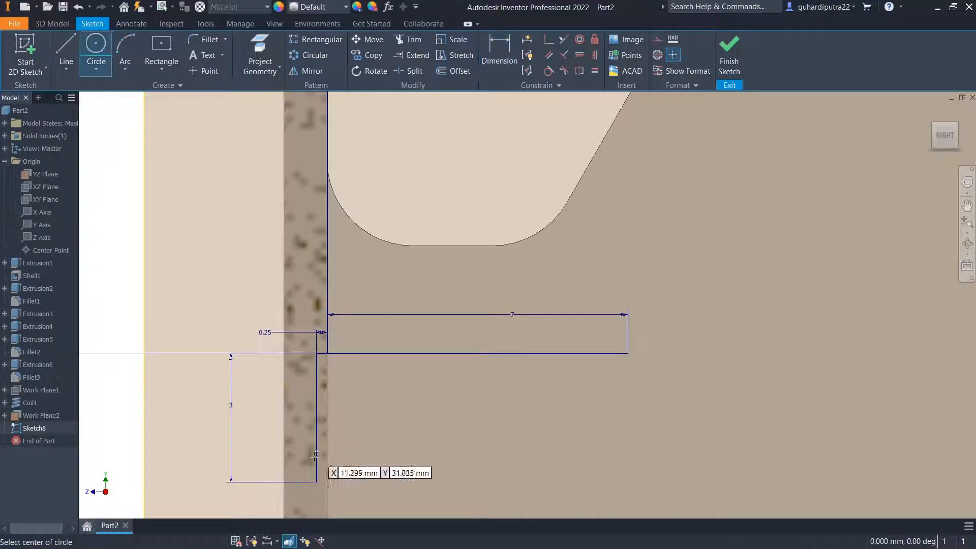
{"action": "left_click", "coordinate": [316, 482]}
{"action": "type", "text": "0.5"}
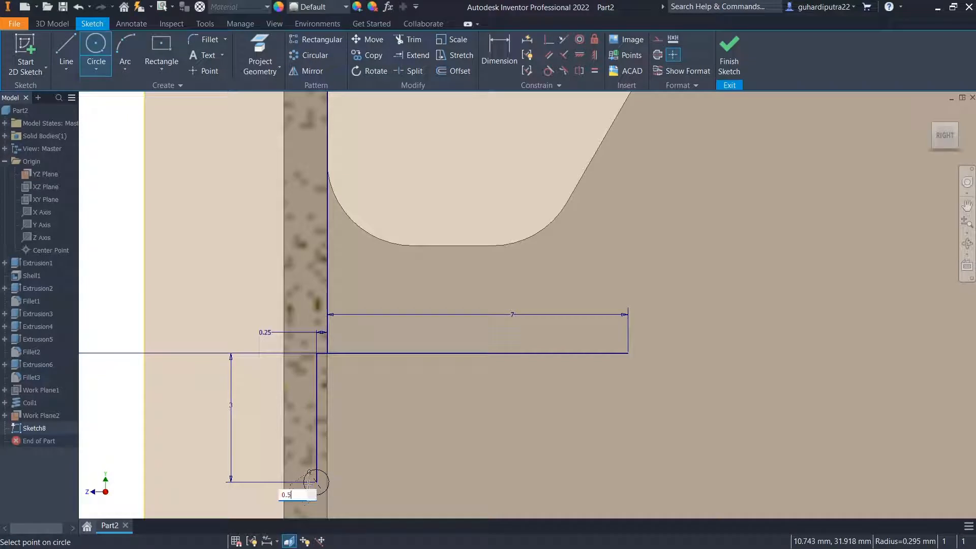
{"action": "key", "text": "Return"}
{"action": "scroll", "coordinate": [409, 432], "scroll_direction": "down", "scroll_amount": 2}
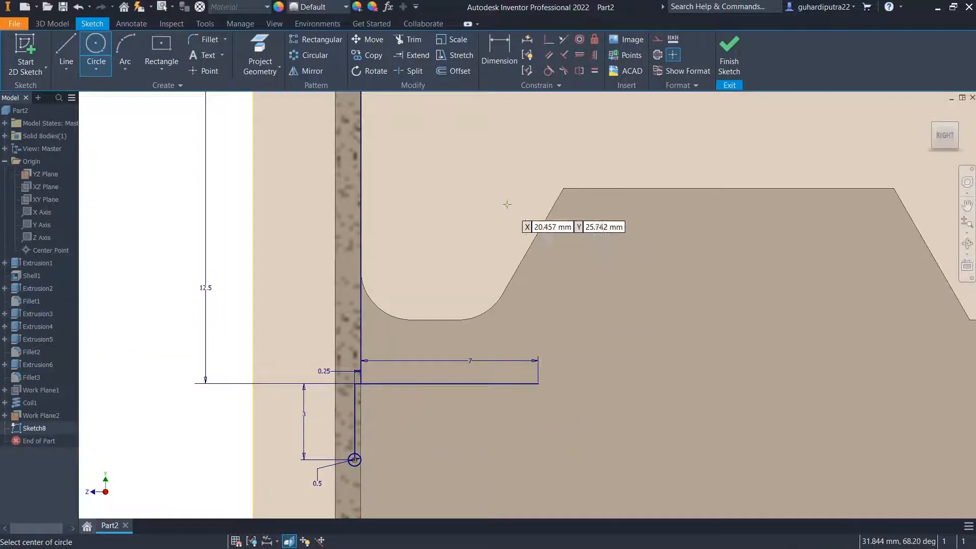
{"action": "right_click", "coordinate": [507, 204]}
{"action": "left_click", "coordinate": [542, 206]}
{"action": "left_click", "coordinate": [729, 55]}
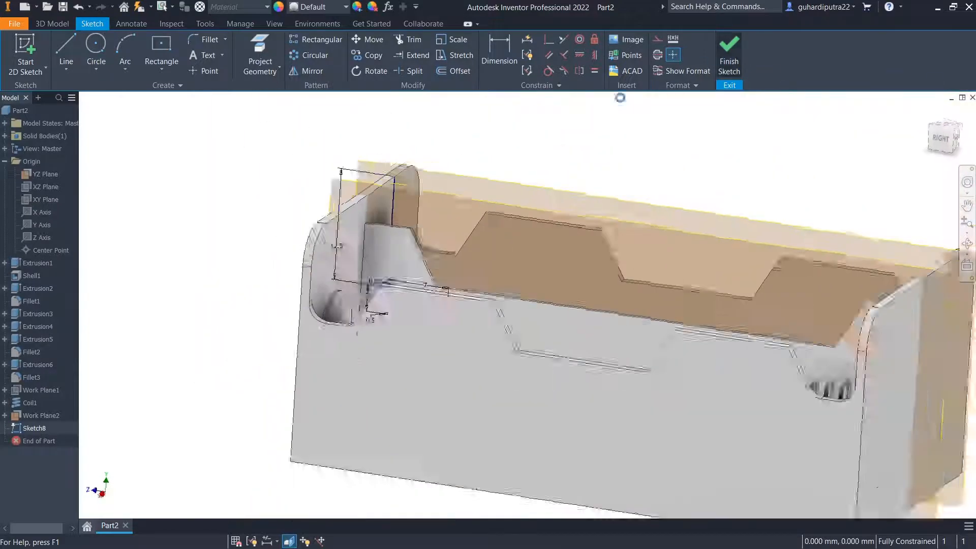
Hide the offset work plane that carries the spring sketch in the narrow compartment
{"action": "scroll", "coordinate": [454, 217], "scroll_direction": "up", "scroll_amount": 3}
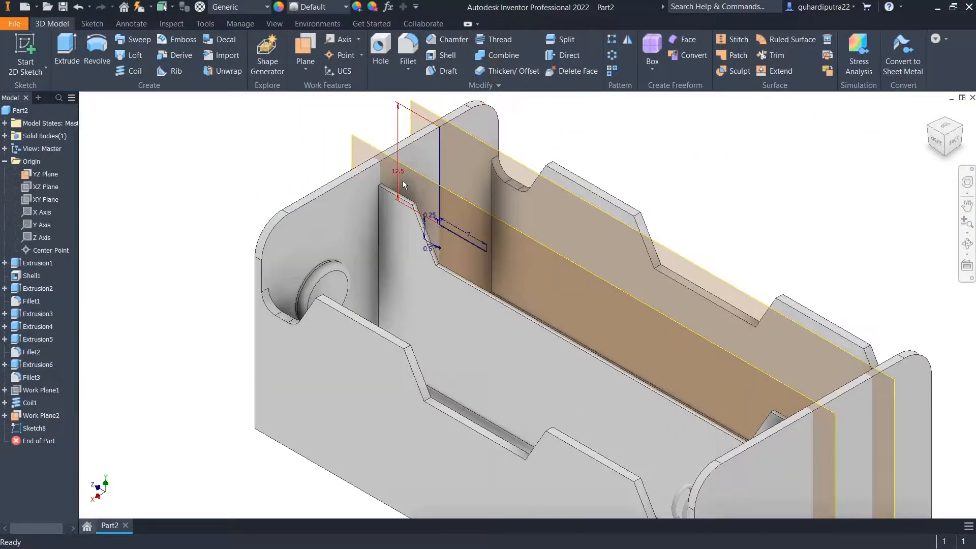
{"action": "right_click", "coordinate": [419, 115]}
{"action": "left_click", "coordinate": [453, 116]}
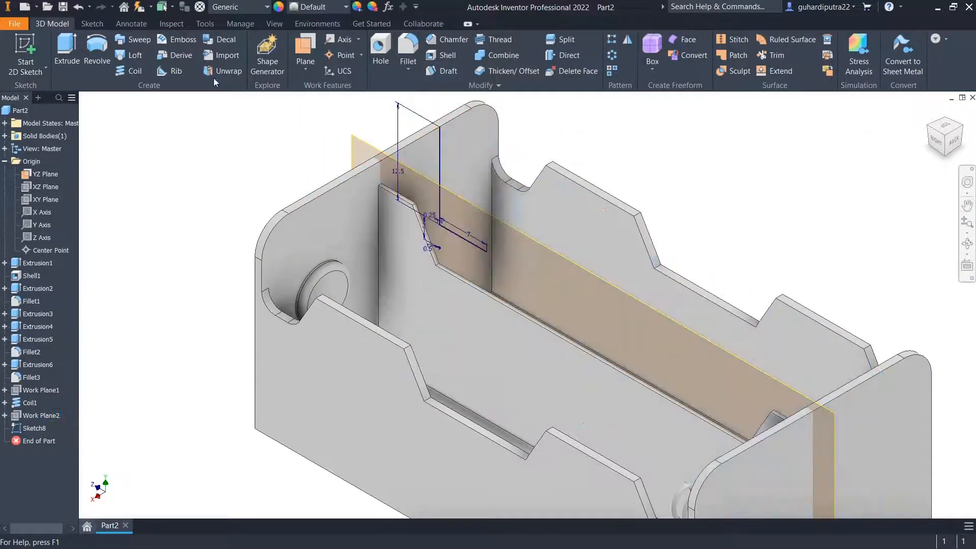
Coil the 0.5 mm circle around the 7 mm line with 1.75 mm pitch, 10 mm height and -7° taper
{"action": "left_click", "coordinate": [130, 71]}
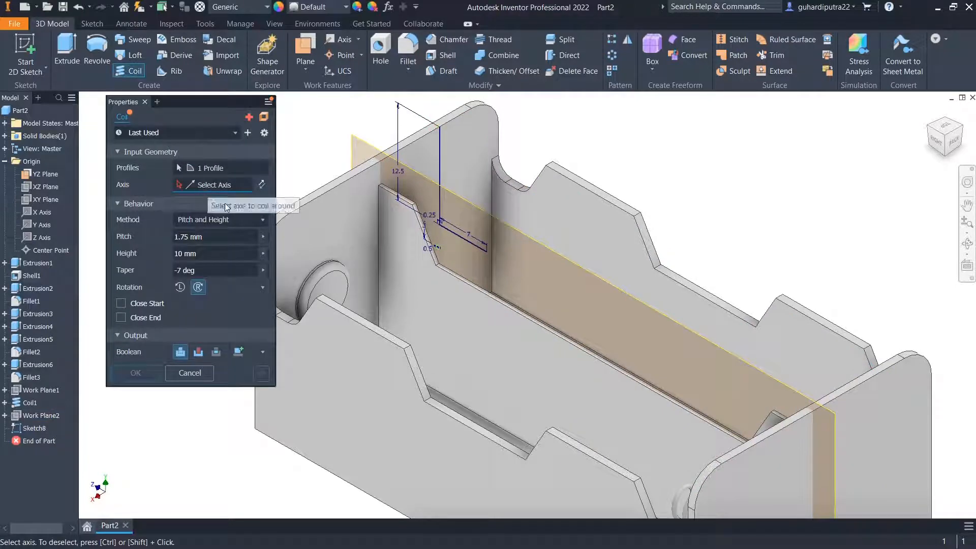
{"action": "scroll", "coordinate": [438, 246], "scroll_direction": "up", "scroll_amount": 4}
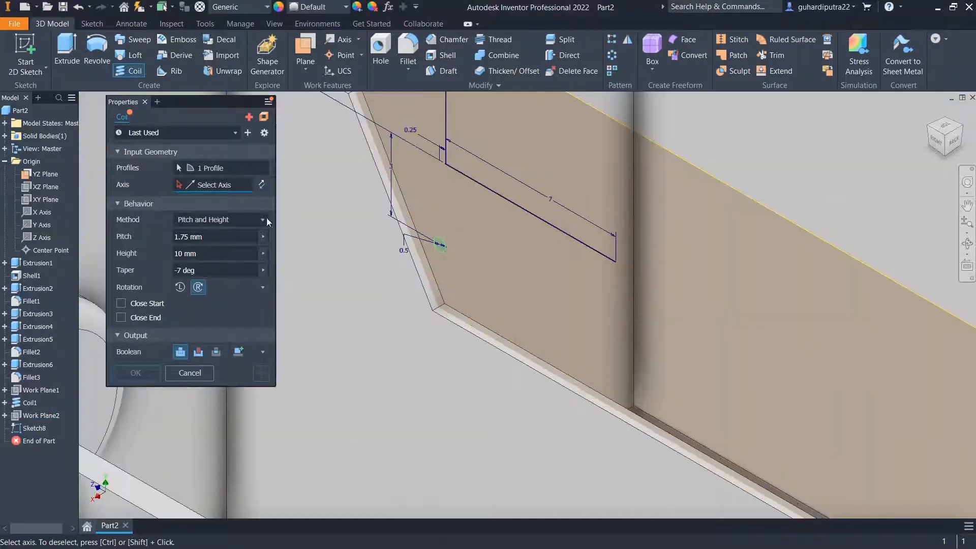
{"action": "left_click", "coordinate": [485, 195]}
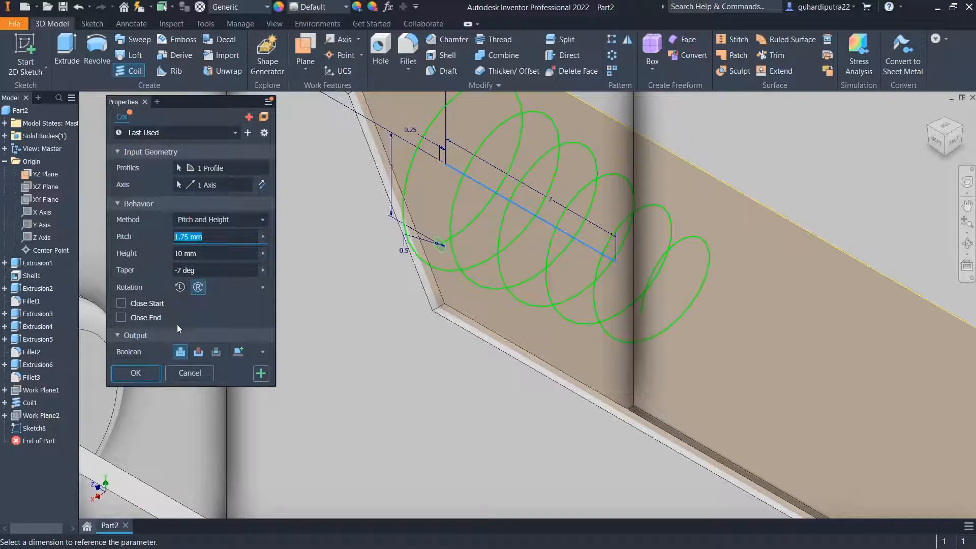
{"action": "scroll", "coordinate": [463, 274], "scroll_direction": "down", "scroll_amount": 3}
{"action": "left_click", "coordinate": [135, 373]}
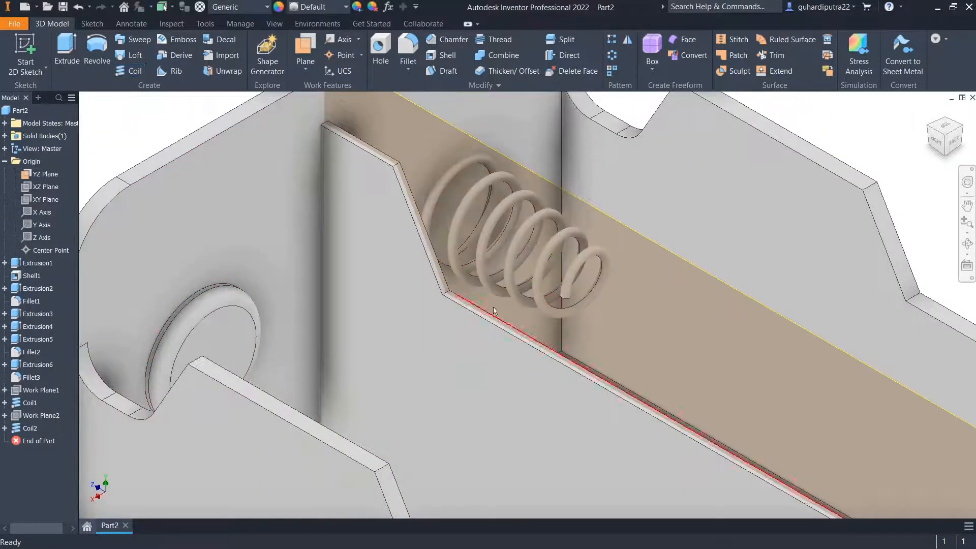
Hide the YZ plane and turn the model to an isometric view from its opposite corner
{"action": "right_click", "coordinate": [428, 117]}
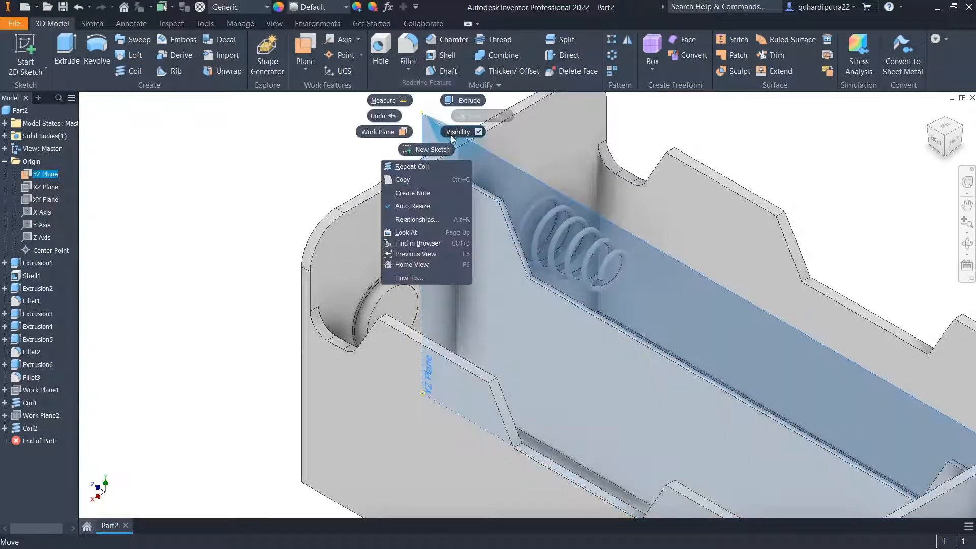
{"action": "left_click", "coordinate": [454, 132]}
{"action": "left_click", "coordinate": [963, 131]}
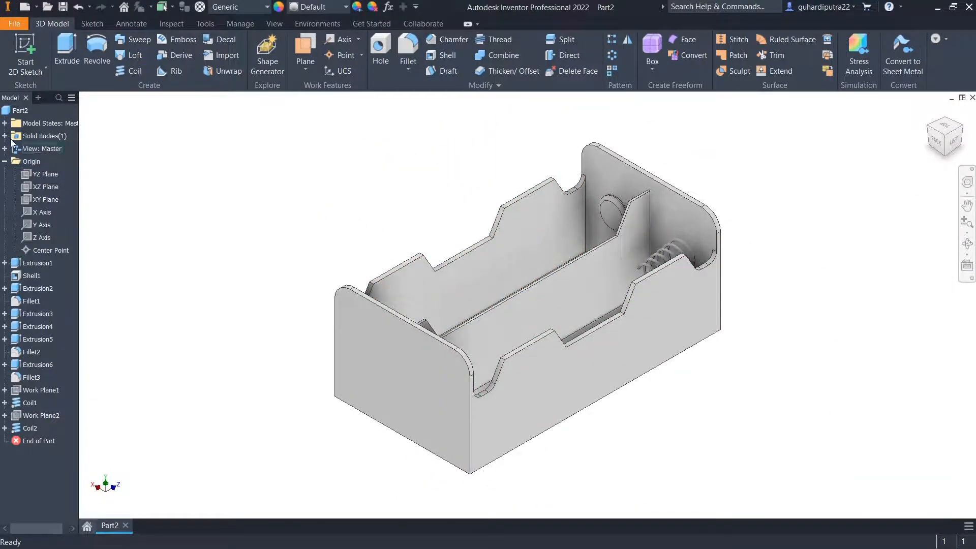
Apply the Rubber - Black appearance from the Inventor Material Library to the whole part
{"action": "left_click", "coordinate": [9, 114]}
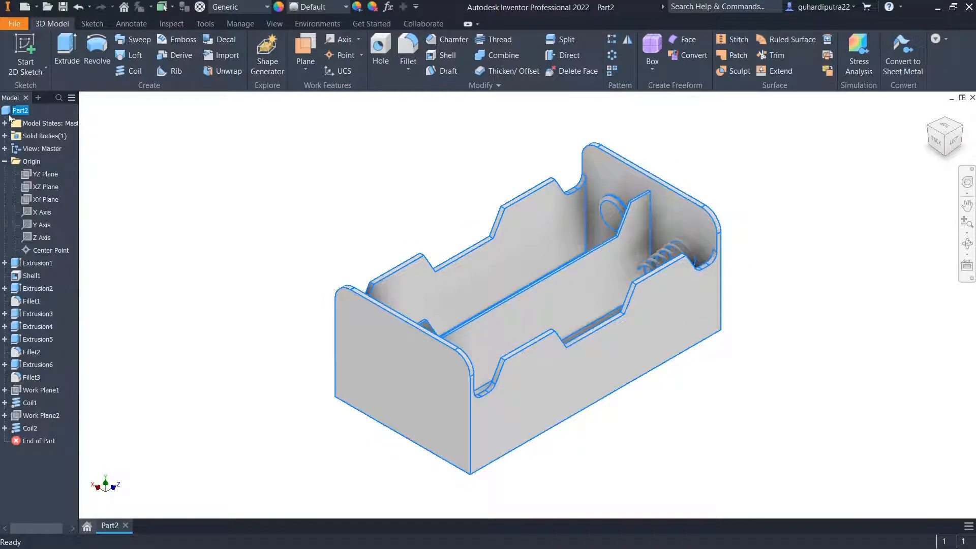
{"action": "left_click", "coordinate": [339, 9]}
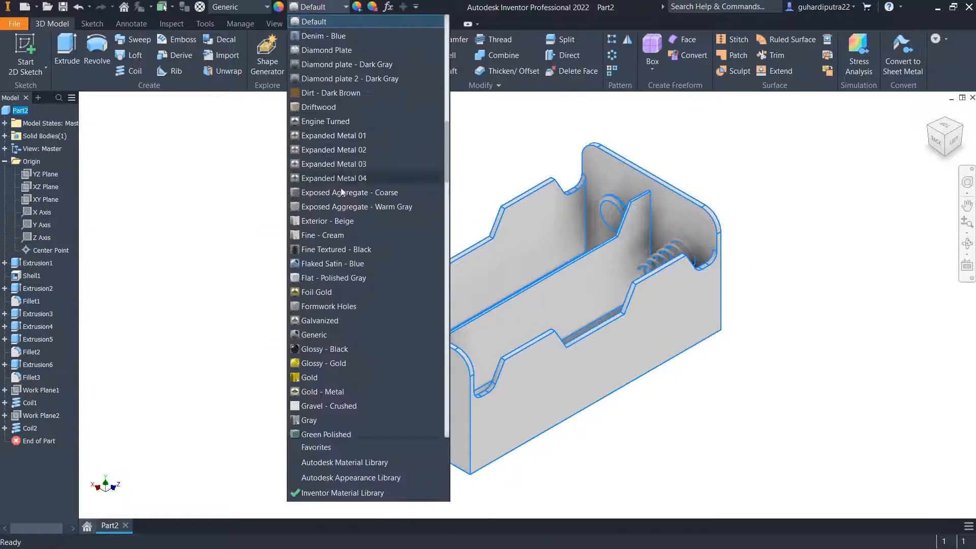
{"action": "scroll", "coordinate": [346, 362], "scroll_direction": "down", "scroll_amount": 2}
{"action": "scroll", "coordinate": [346, 367], "scroll_direction": "down", "scroll_amount": 2}
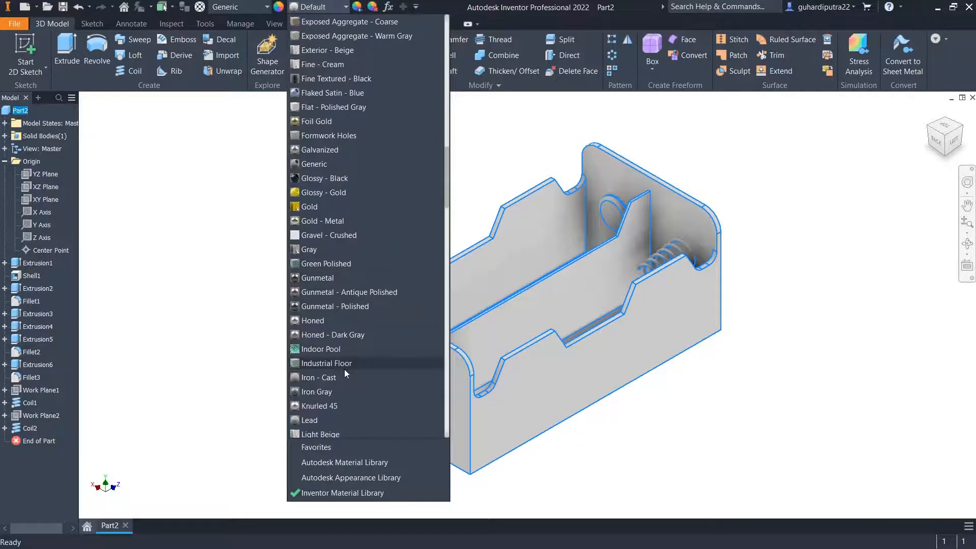
{"action": "scroll", "coordinate": [346, 367], "scroll_direction": "up", "scroll_amount": 10}
{"action": "scroll", "coordinate": [353, 346], "scroll_direction": "up", "scroll_amount": 4}
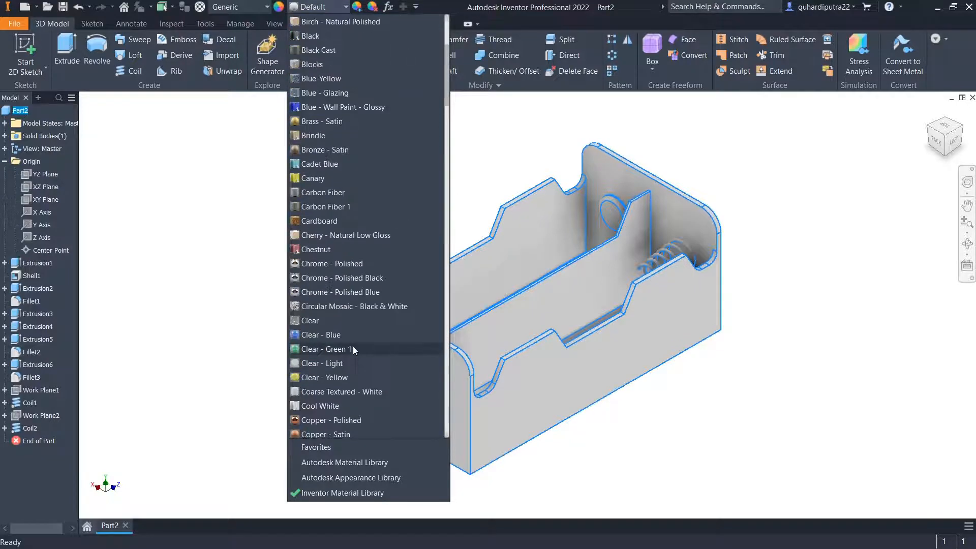
{"action": "scroll", "coordinate": [353, 346], "scroll_direction": "up", "scroll_amount": 5}
{"action": "scroll", "coordinate": [354, 349], "scroll_direction": "down", "scroll_amount": 10}
{"action": "scroll", "coordinate": [354, 348], "scroll_direction": "down", "scroll_amount": 20}
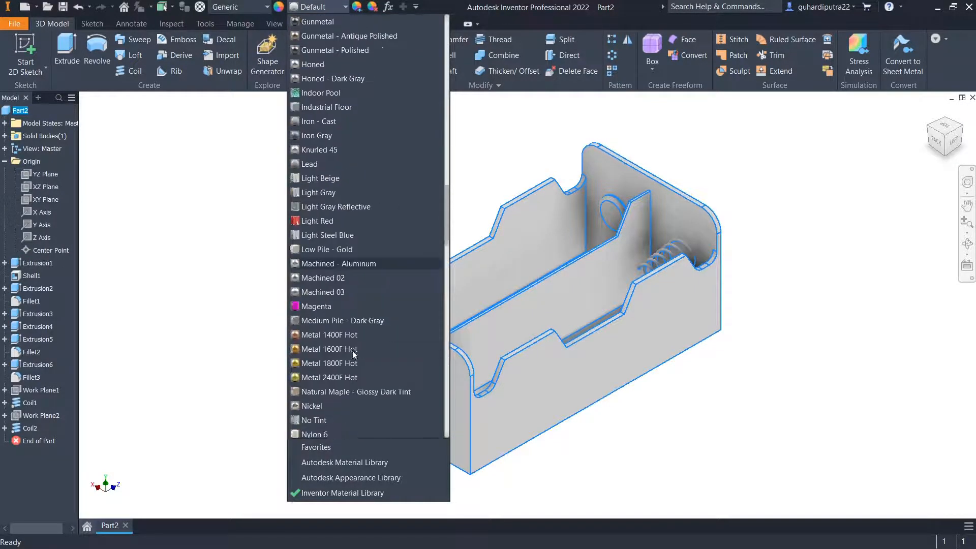
{"action": "scroll", "coordinate": [349, 364], "scroll_direction": "down", "scroll_amount": 4}
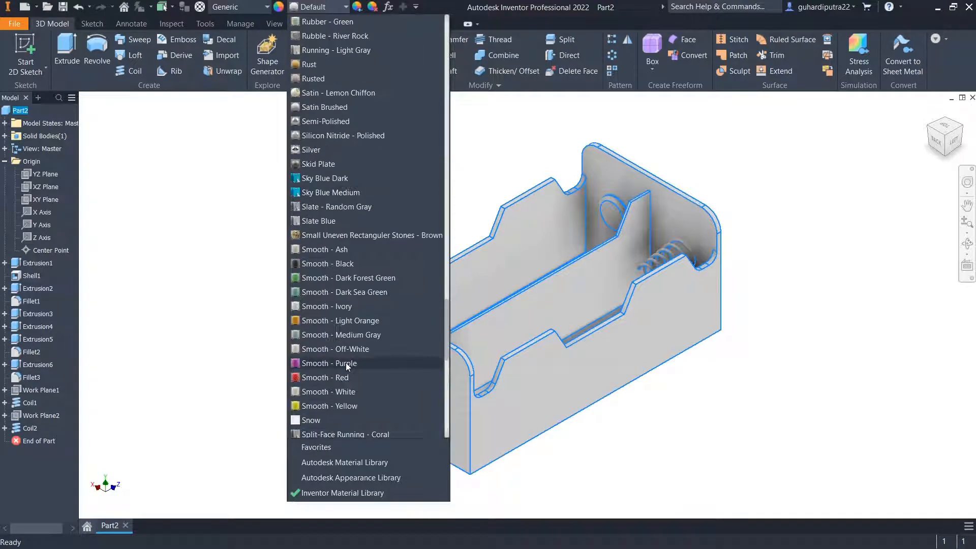
{"action": "scroll", "coordinate": [337, 279], "scroll_direction": "down", "scroll_amount": 10}
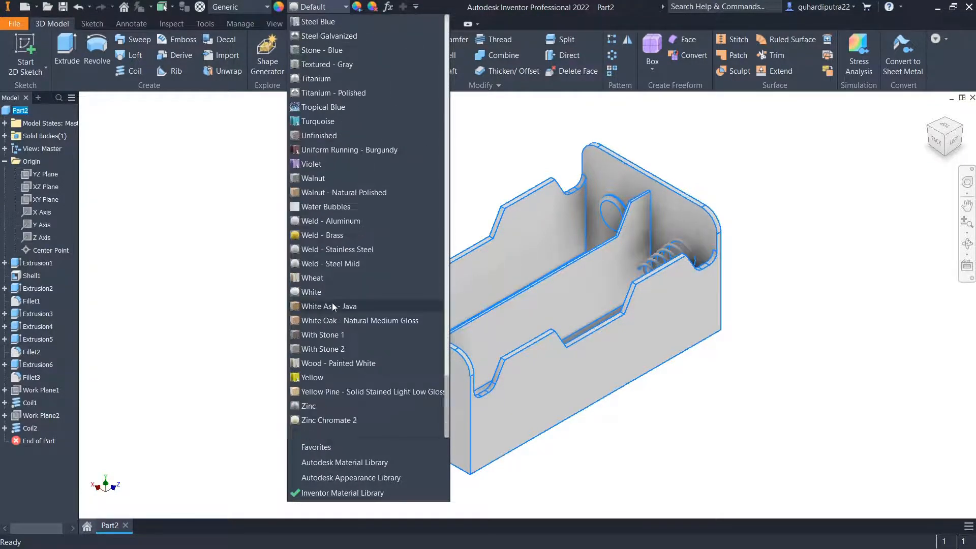
{"action": "scroll", "coordinate": [332, 303], "scroll_direction": "up", "scroll_amount": 6}
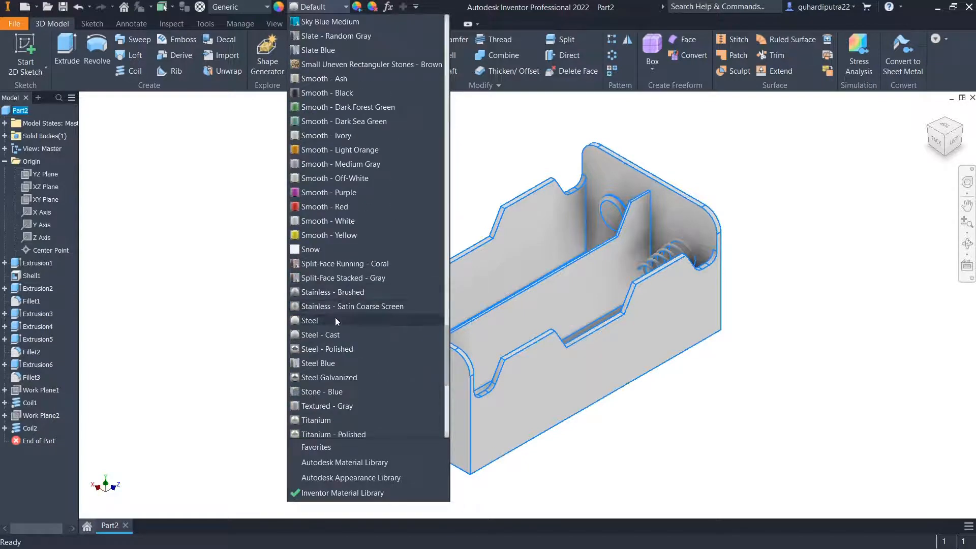
{"action": "scroll", "coordinate": [362, 284], "scroll_direction": "up", "scroll_amount": 12}
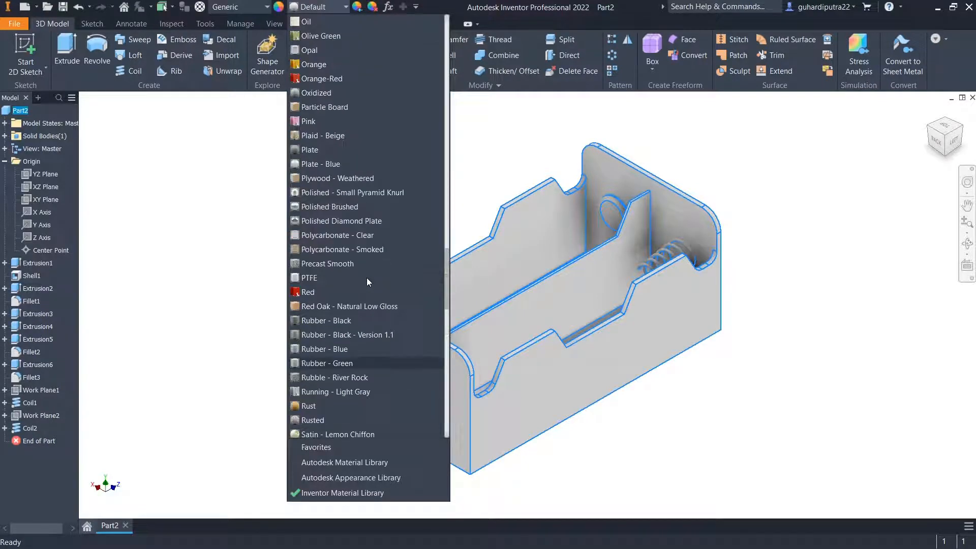
{"action": "scroll", "coordinate": [367, 277], "scroll_direction": "up", "scroll_amount": 13}
{"action": "scroll", "coordinate": [370, 275], "scroll_direction": "up", "scroll_amount": 4}
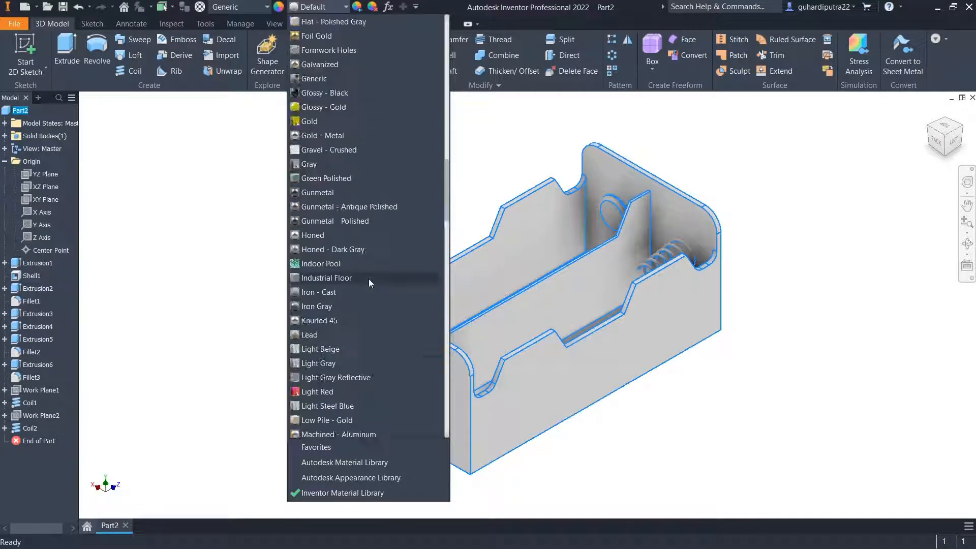
{"action": "scroll", "coordinate": [361, 284], "scroll_direction": "up", "scroll_amount": 10}
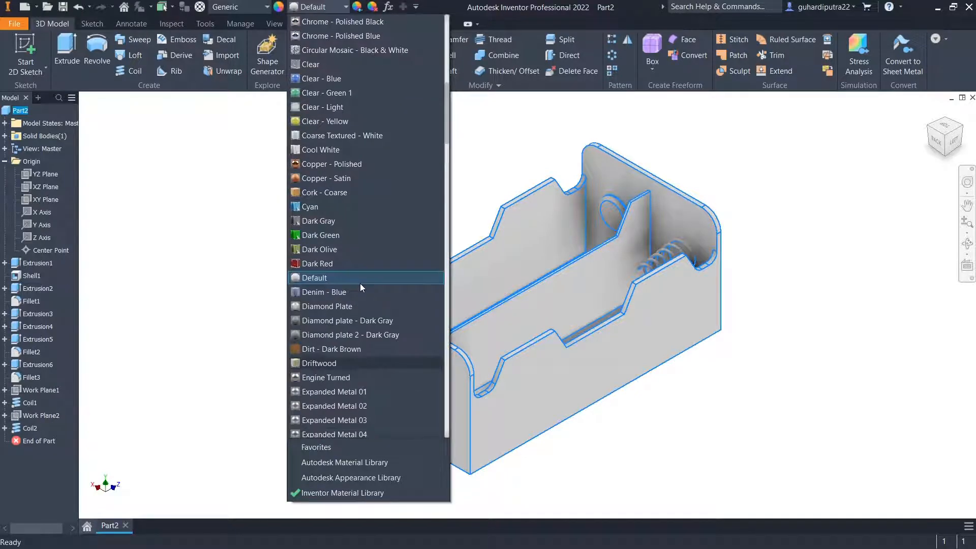
{"action": "scroll", "coordinate": [359, 283], "scroll_direction": "up", "scroll_amount": 6}
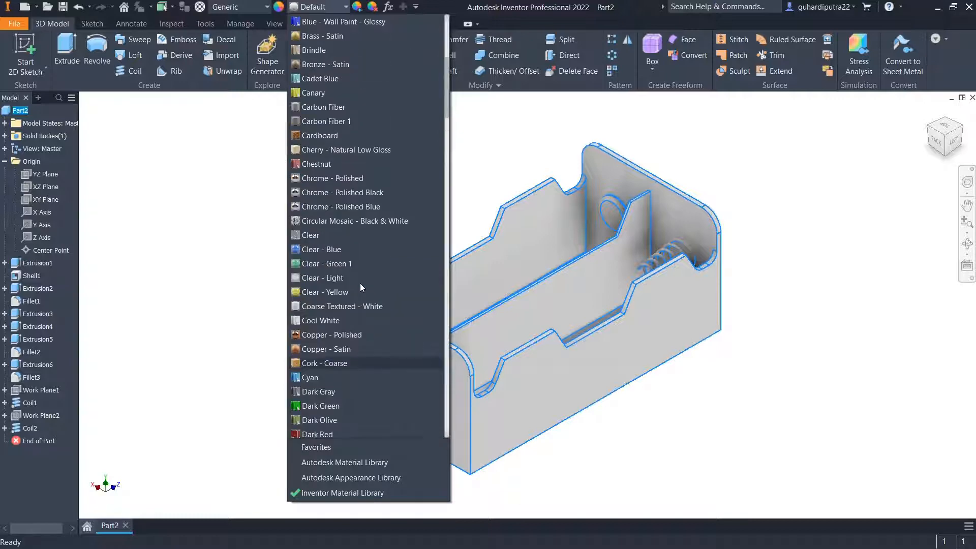
{"action": "scroll", "coordinate": [360, 283], "scroll_direction": "up", "scroll_amount": 2}
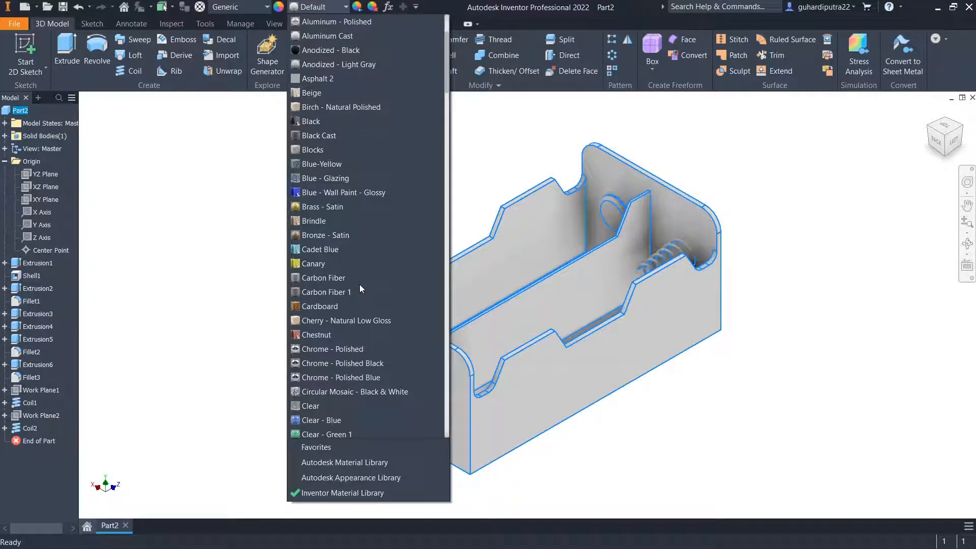
{"action": "scroll", "coordinate": [359, 285], "scroll_direction": "up", "scroll_amount": 3}
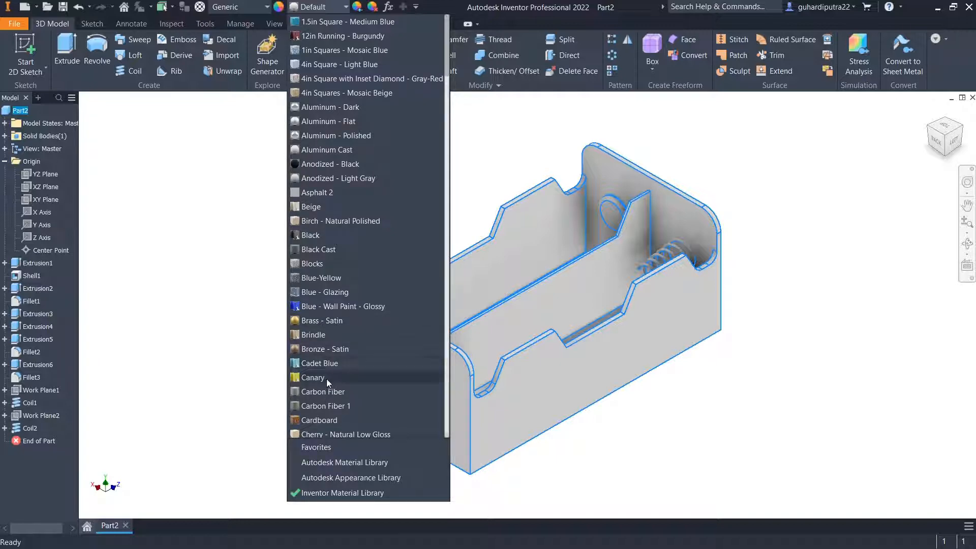
{"action": "scroll", "coordinate": [348, 310], "scroll_direction": "down", "scroll_amount": 4}
{"action": "scroll", "coordinate": [345, 342], "scroll_direction": "down", "scroll_amount": 4}
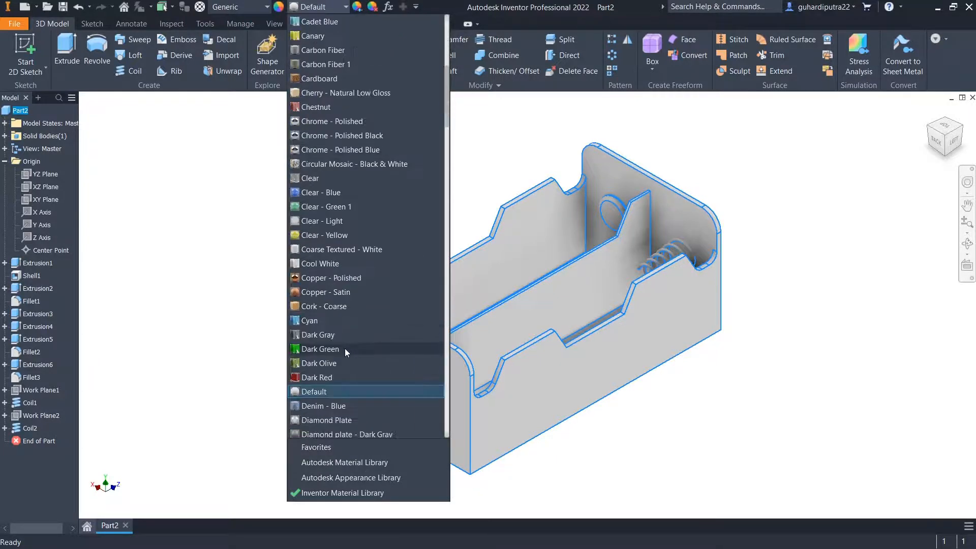
{"action": "scroll", "coordinate": [344, 351], "scroll_direction": "down", "scroll_amount": 4}
{"action": "scroll", "coordinate": [347, 356], "scroll_direction": "down", "scroll_amount": 4}
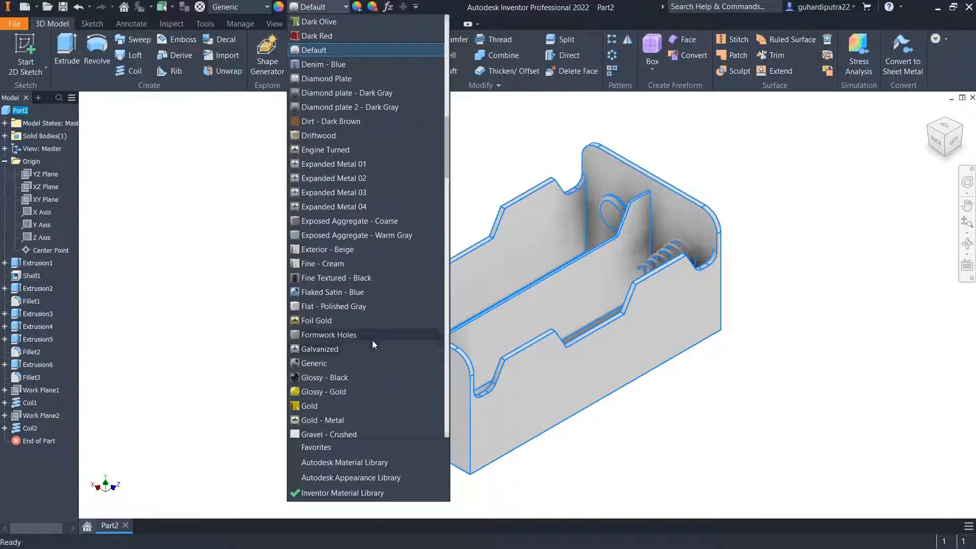
{"action": "scroll", "coordinate": [373, 340], "scroll_direction": "down", "scroll_amount": 4}
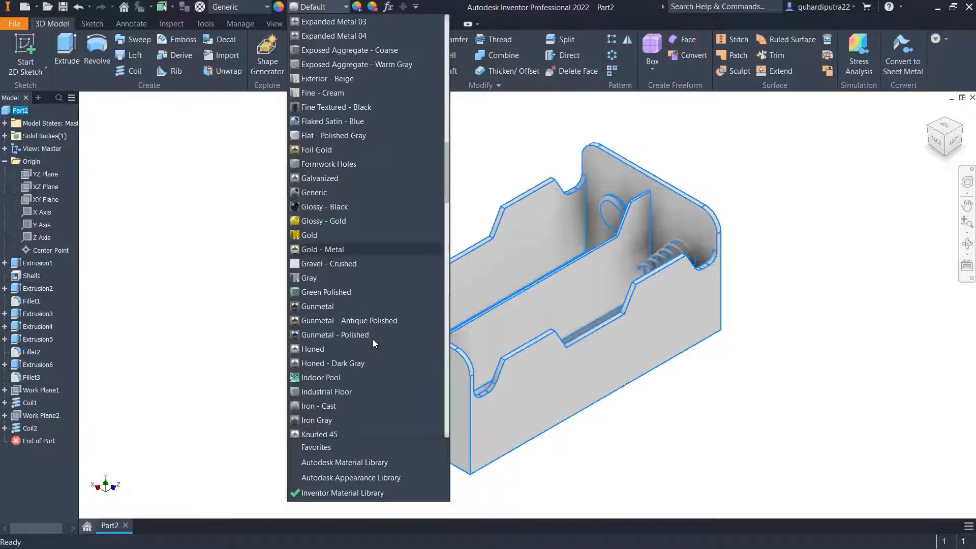
{"action": "scroll", "coordinate": [373, 340], "scroll_direction": "down", "scroll_amount": 4}
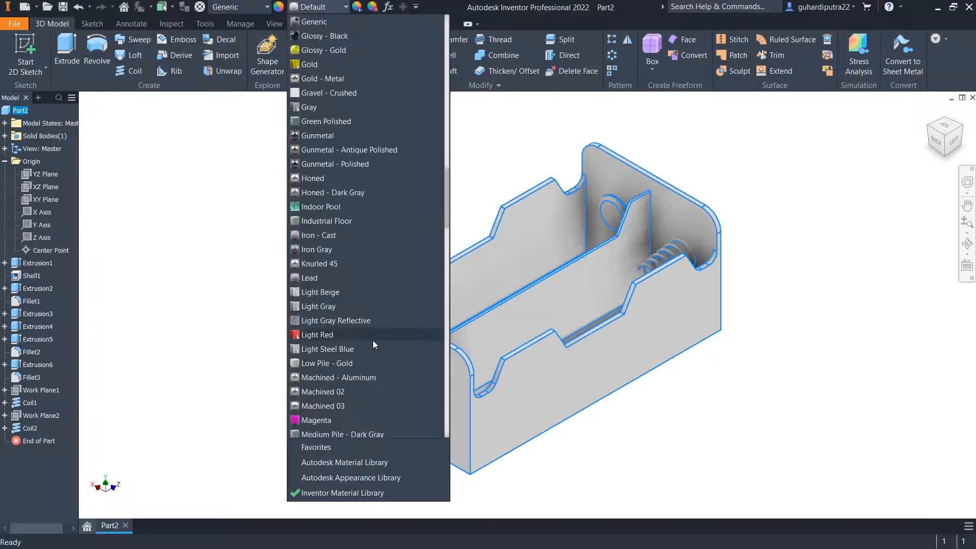
{"action": "scroll", "coordinate": [373, 344], "scroll_direction": "down", "scroll_amount": 2}
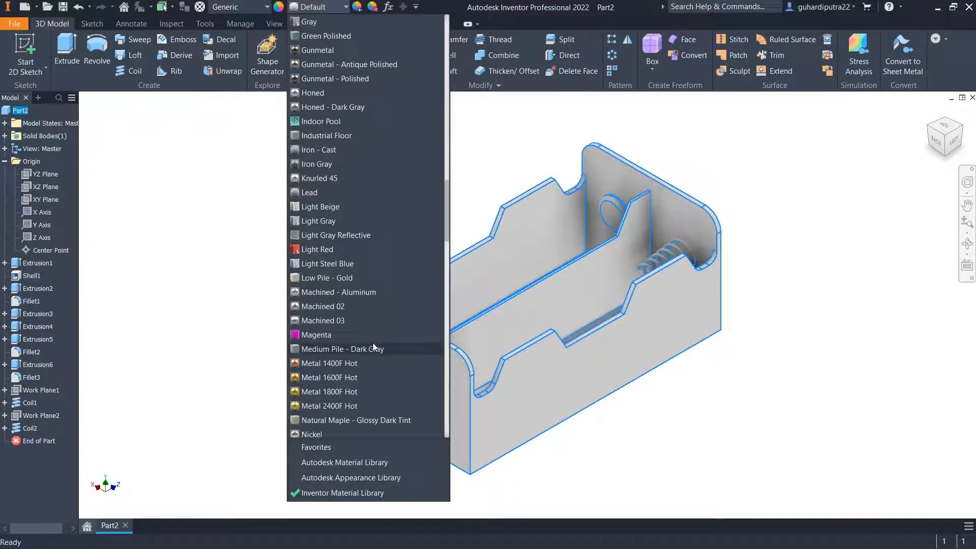
{"action": "scroll", "coordinate": [373, 346], "scroll_direction": "down", "scroll_amount": 10}
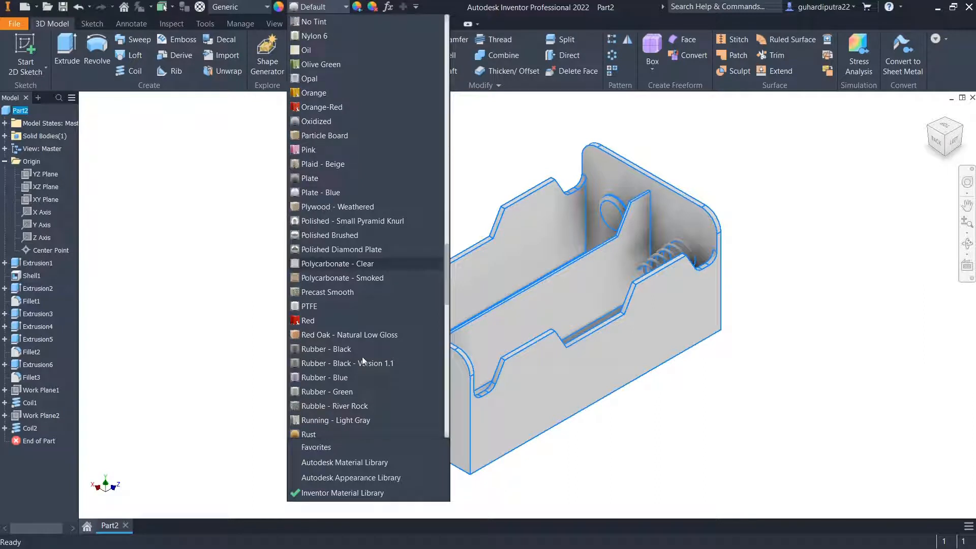
{"action": "left_click", "coordinate": [325, 351]}
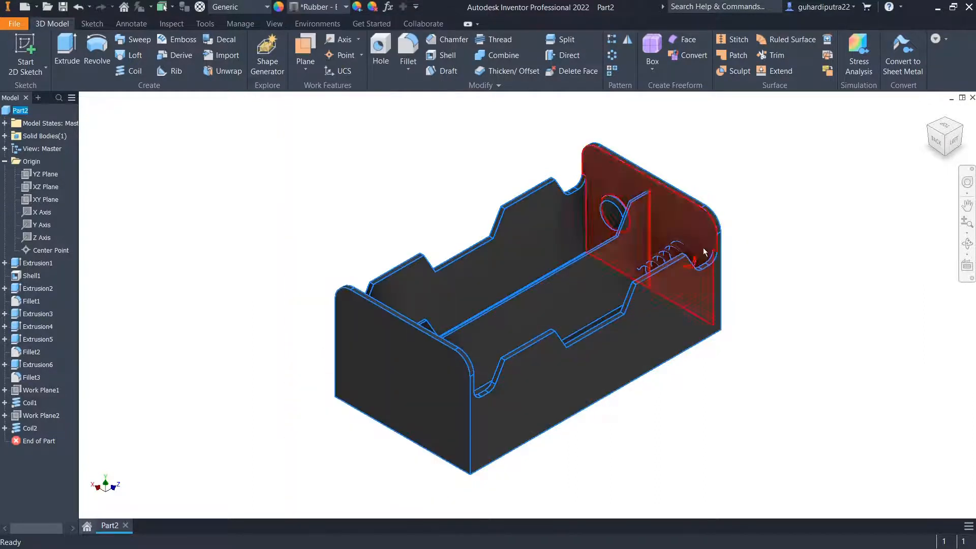
{"action": "left_click", "coordinate": [791, 190]}
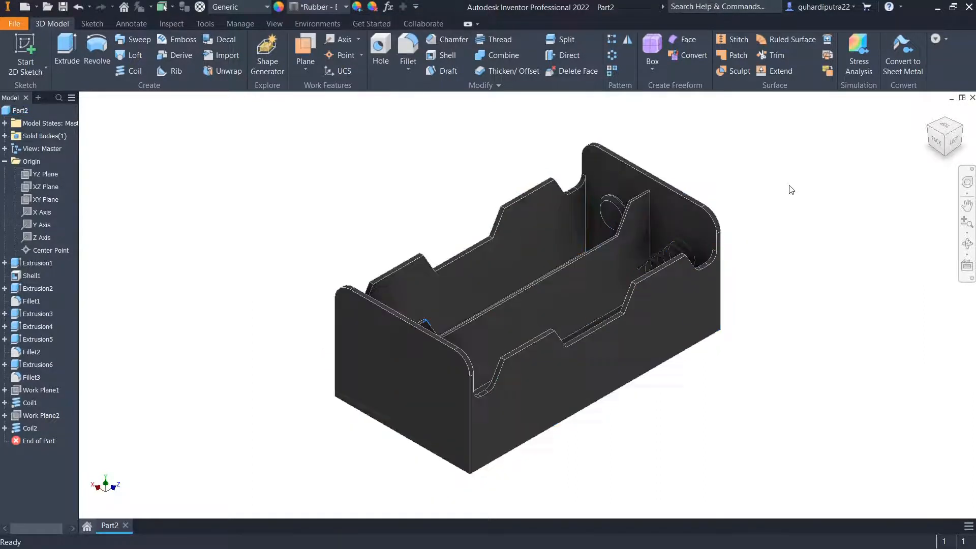
Apply the Orange appearance to the end-disc features Extrusion5, Fillet2, Extrusion6 and Fillet3
{"action": "left_click", "coordinate": [929, 129]}
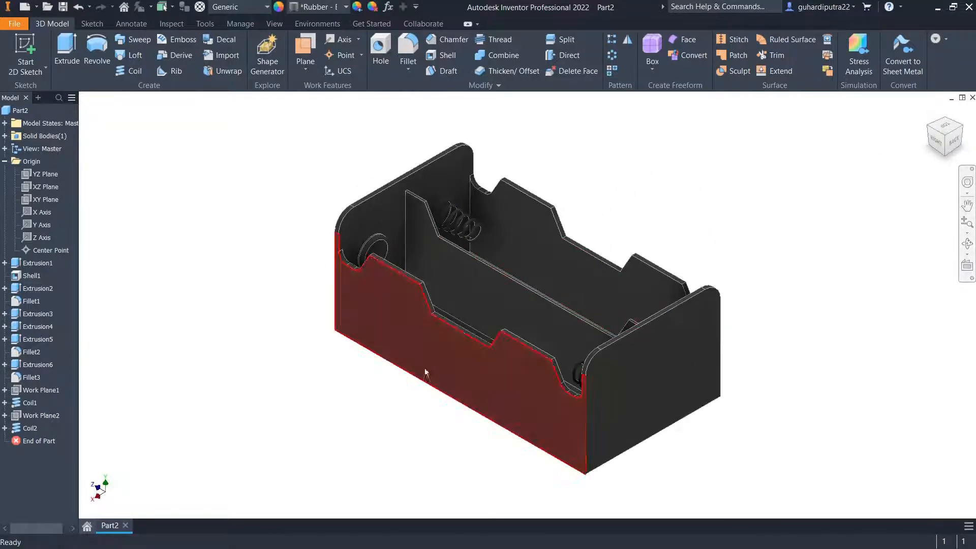
{"action": "left_click", "coordinate": [29, 339]}
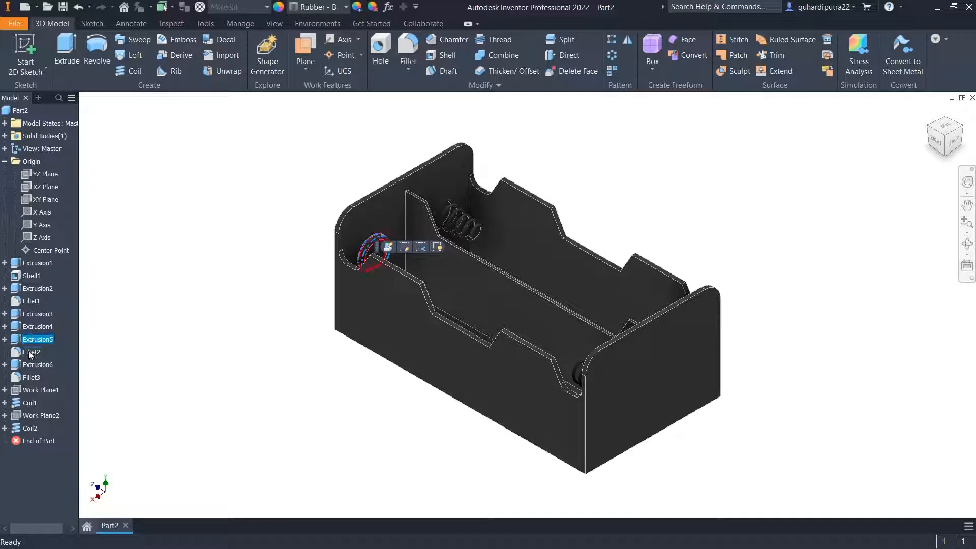
{"action": "left_click", "coordinate": [30, 353], "text": "ctrl"}
{"action": "left_click", "coordinate": [32, 366], "text": "ctrl"}
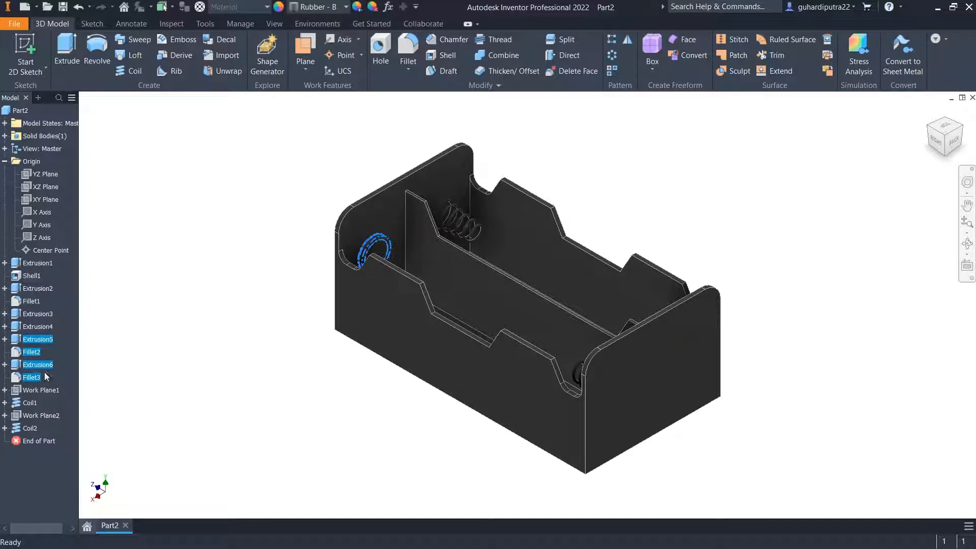
{"action": "left_click", "coordinate": [334, 7]}
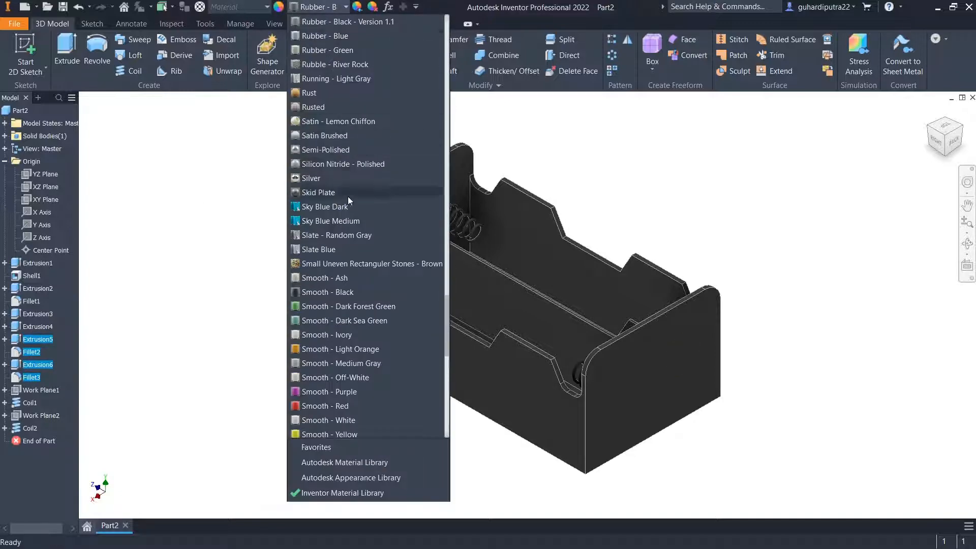
{"action": "scroll", "coordinate": [355, 280], "scroll_direction": "up", "scroll_amount": 8}
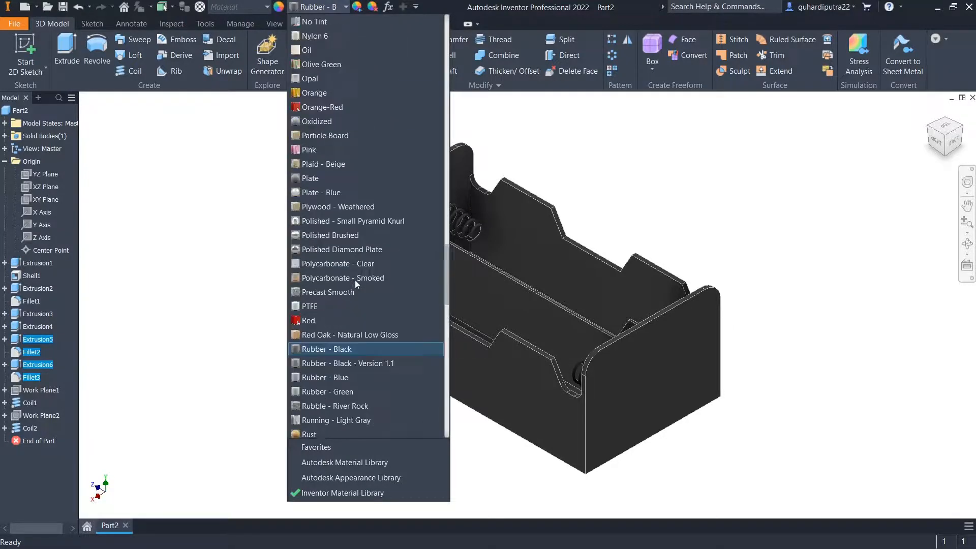
{"action": "scroll", "coordinate": [354, 280], "scroll_direction": "up", "scroll_amount": 10}
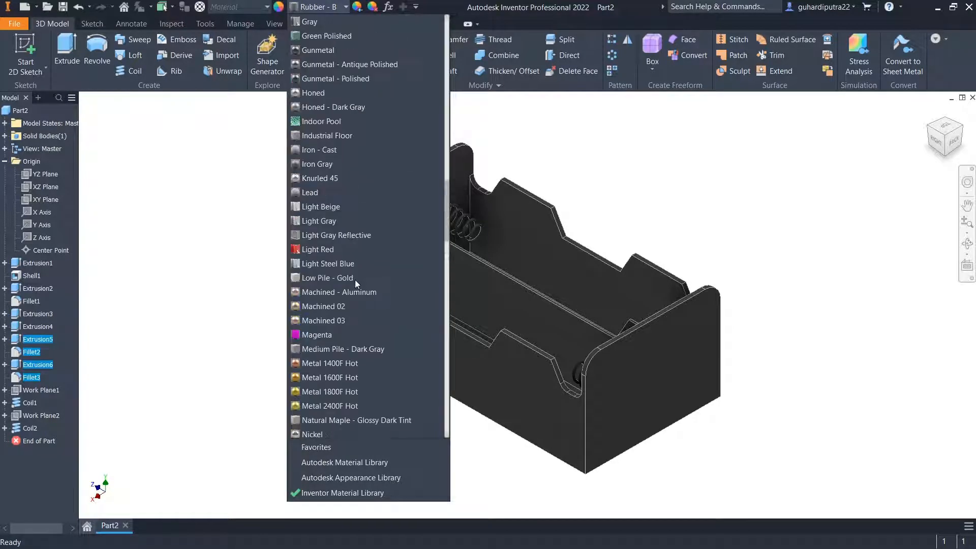
{"action": "scroll", "coordinate": [355, 280], "scroll_direction": "up", "scroll_amount": 4}
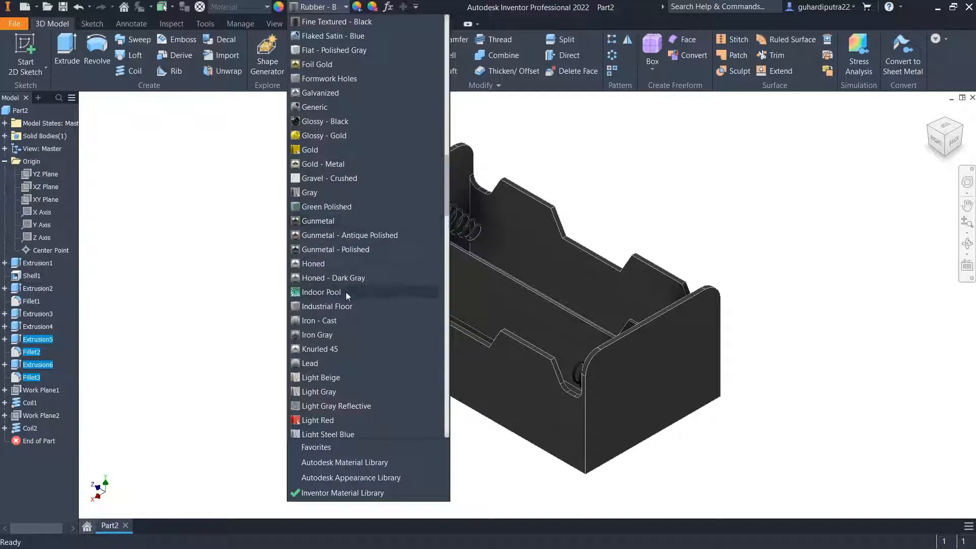
{"action": "scroll", "coordinate": [331, 234], "scroll_direction": "down", "scroll_amount": 4}
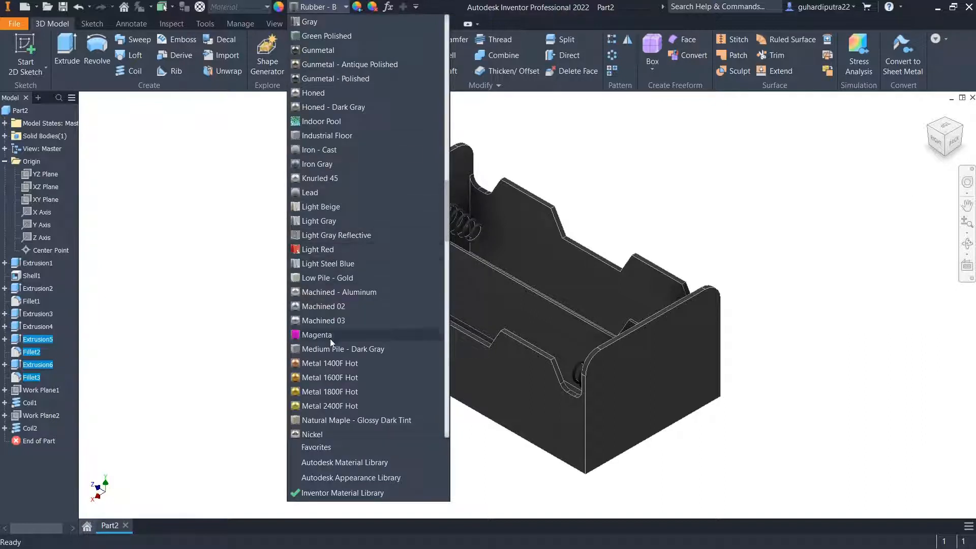
{"action": "scroll", "coordinate": [328, 347], "scroll_direction": "down", "scroll_amount": 2}
{"action": "scroll", "coordinate": [328, 346], "scroll_direction": "down", "scroll_amount": 2}
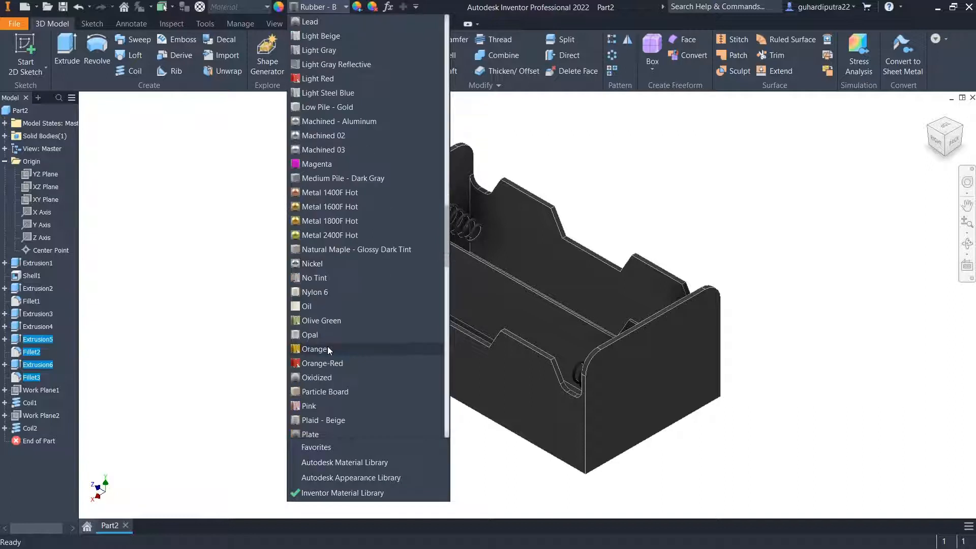
{"action": "left_click", "coordinate": [328, 346]}
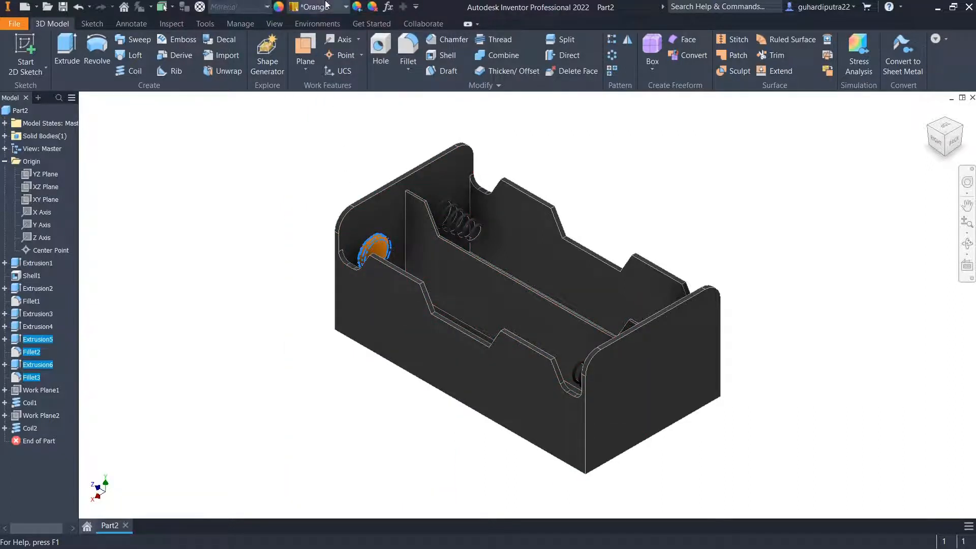
Change the appearance of the end-disc features Extrusion5, Fillet2, Extrusion6 and Fillet3 to Brass - Satin
{"action": "left_click", "coordinate": [346, 7]}
{"action": "scroll", "coordinate": [340, 320], "scroll_direction": "down", "scroll_amount": 4}
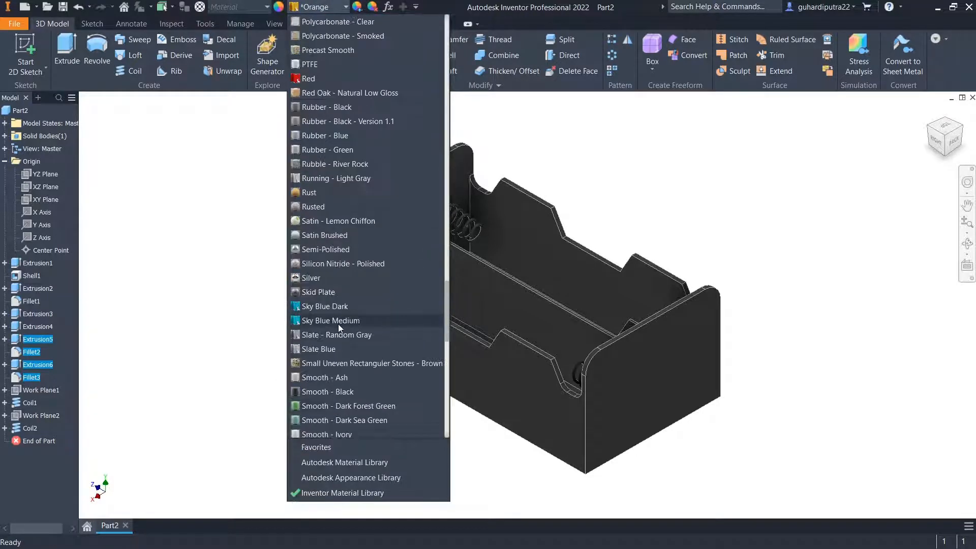
{"action": "scroll", "coordinate": [345, 359], "scroll_direction": "down", "scroll_amount": 12}
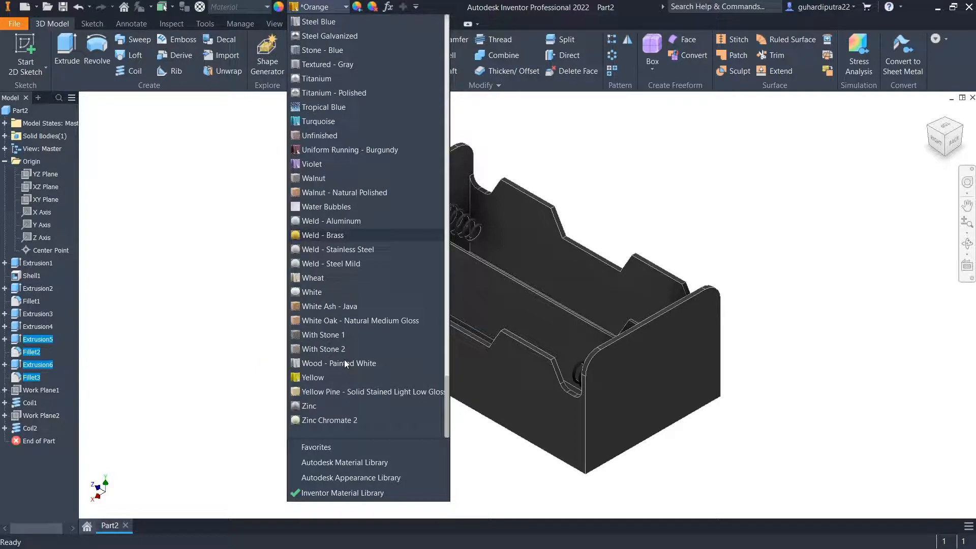
{"action": "scroll", "coordinate": [343, 362], "scroll_direction": "up", "scroll_amount": 20}
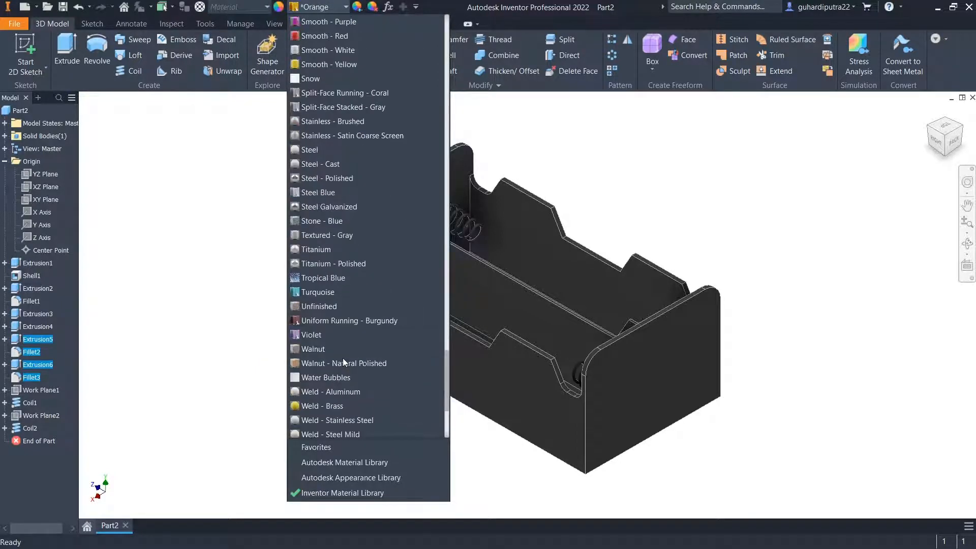
{"action": "scroll", "coordinate": [353, 337], "scroll_direction": "up", "scroll_amount": 6}
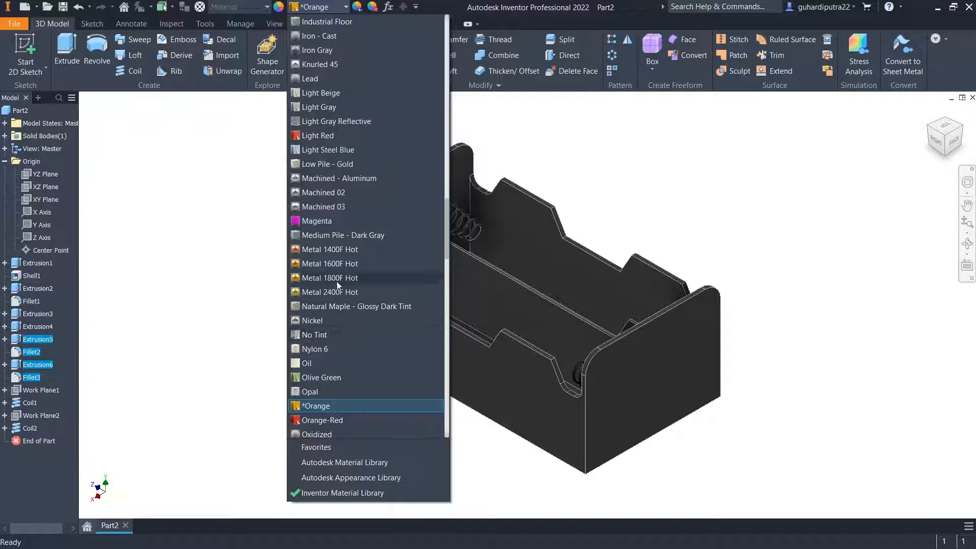
{"action": "scroll", "coordinate": [338, 285], "scroll_direction": "up", "scroll_amount": 4}
{"action": "scroll", "coordinate": [337, 284], "scroll_direction": "up", "scroll_amount": 2}
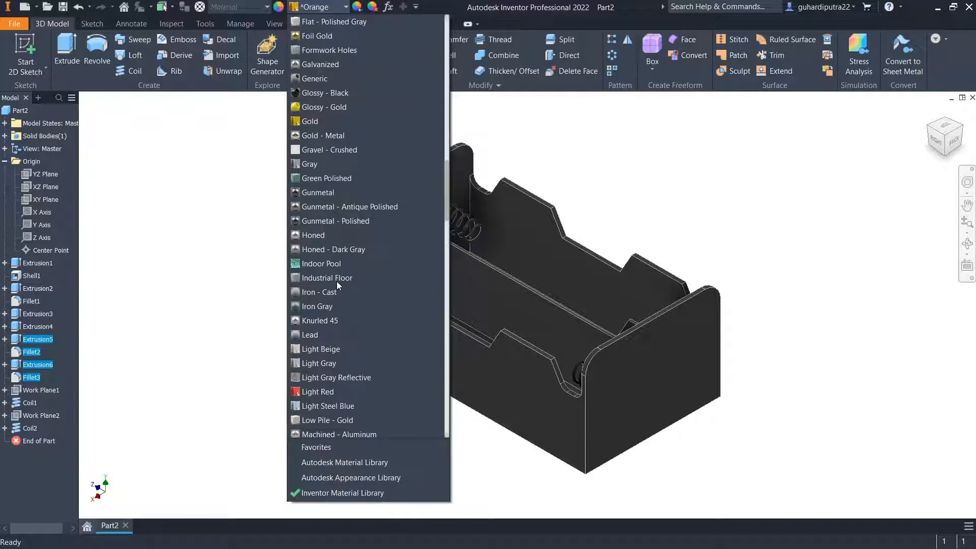
{"action": "scroll", "coordinate": [333, 152], "scroll_direction": "up", "scroll_amount": 8}
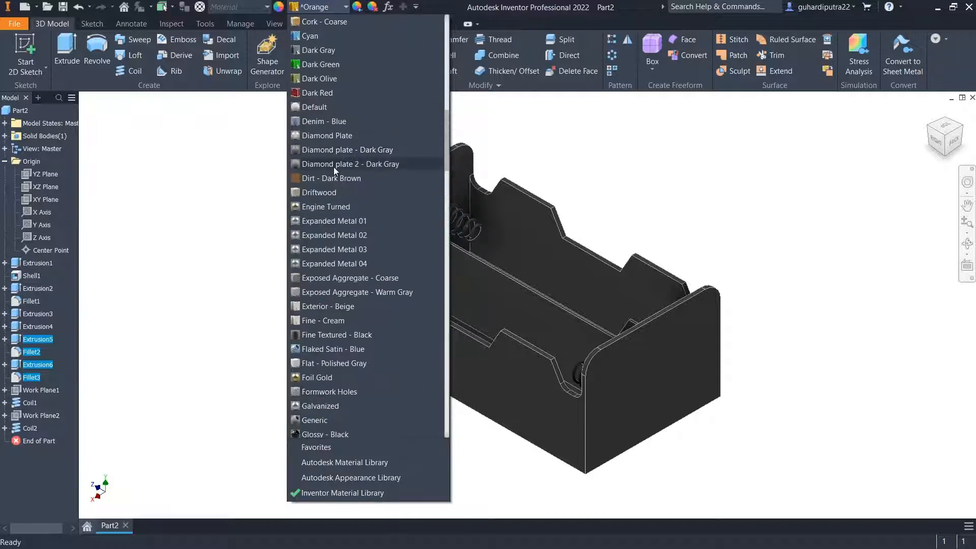
{"action": "scroll", "coordinate": [333, 173], "scroll_direction": "up", "scroll_amount": 10}
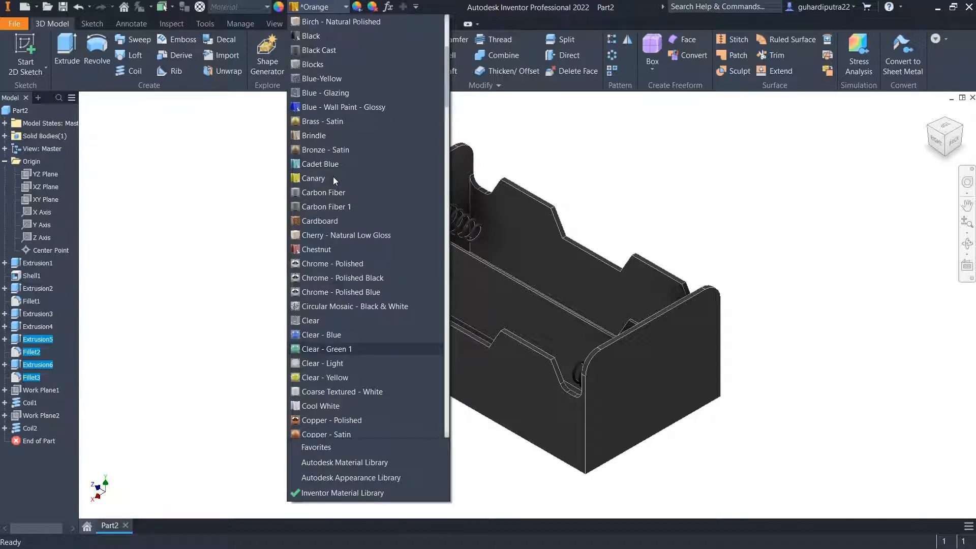
{"action": "left_click", "coordinate": [332, 122]}
{"action": "left_click", "coordinate": [286, 230]}
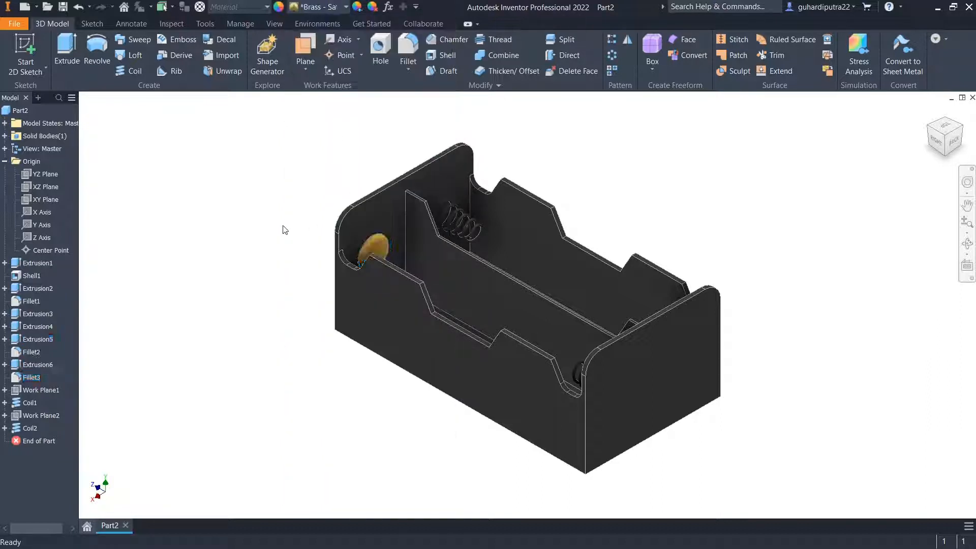
Apply the Silver appearance to both spring features, Coil1 and Coil2
{"action": "left_click", "coordinate": [925, 131]}
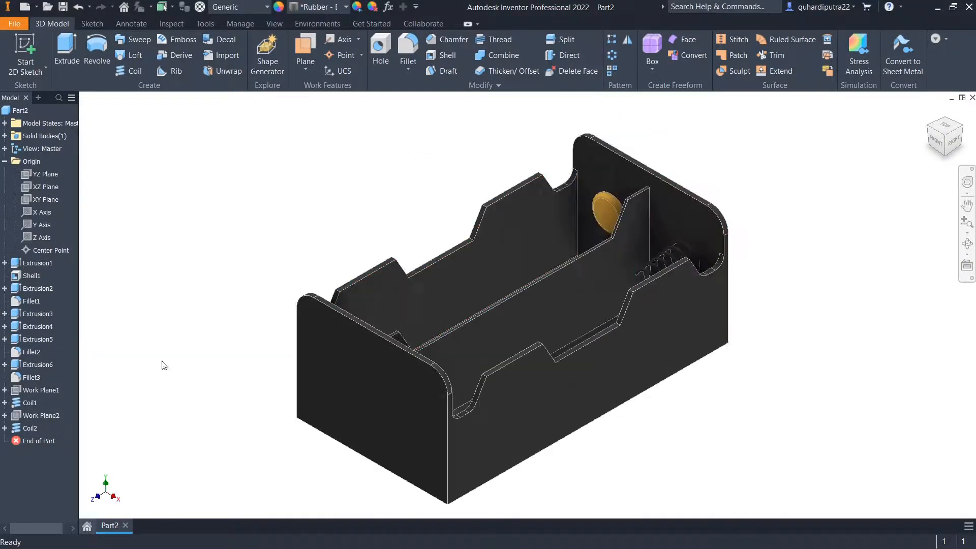
{"action": "left_click", "coordinate": [30, 402]}
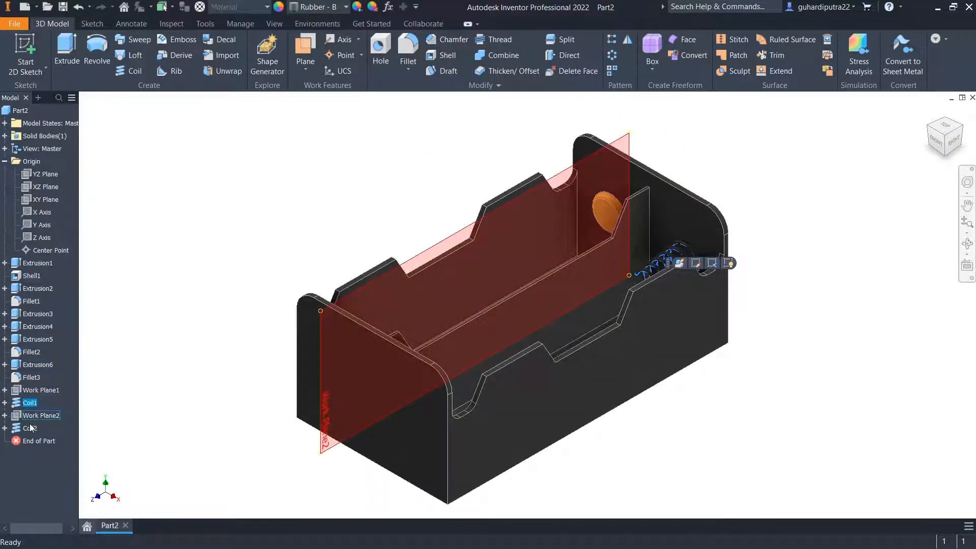
{"action": "left_click", "coordinate": [28, 428], "text": "ctrl"}
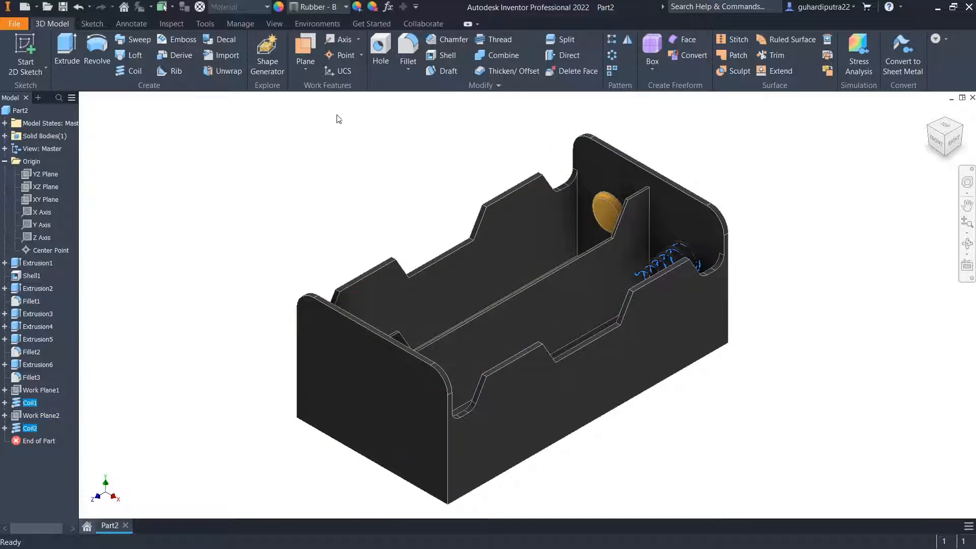
{"action": "left_click", "coordinate": [344, 7]}
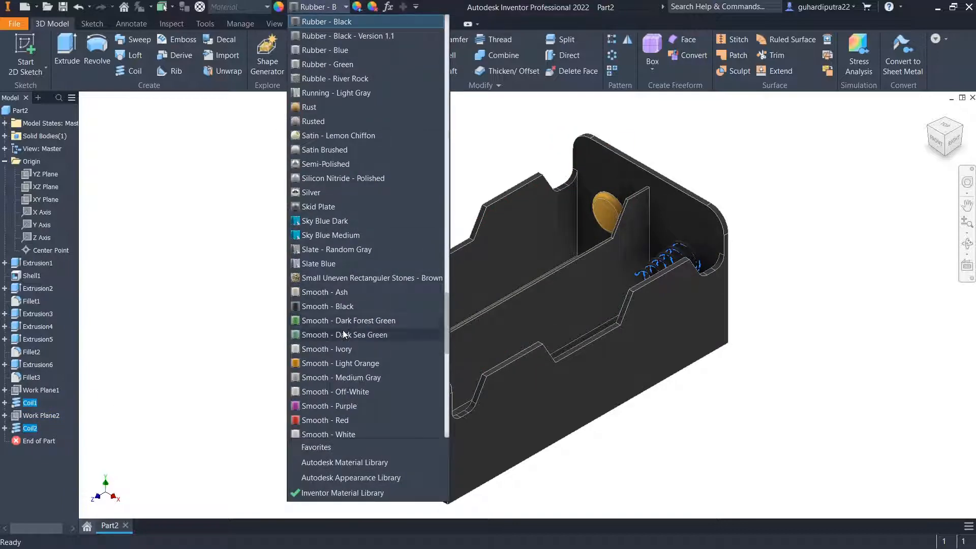
{"action": "left_click", "coordinate": [321, 192]}
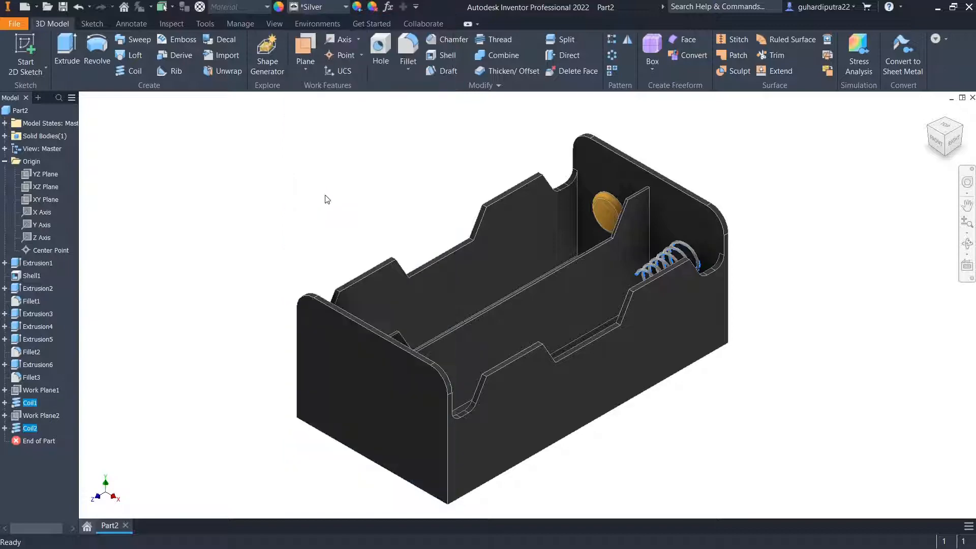
{"action": "left_click", "coordinate": [825, 210]}
Switch the workspace to Clean Screen and display the model in Perspective from its opposite corner
{"action": "left_click", "coordinate": [963, 124]}
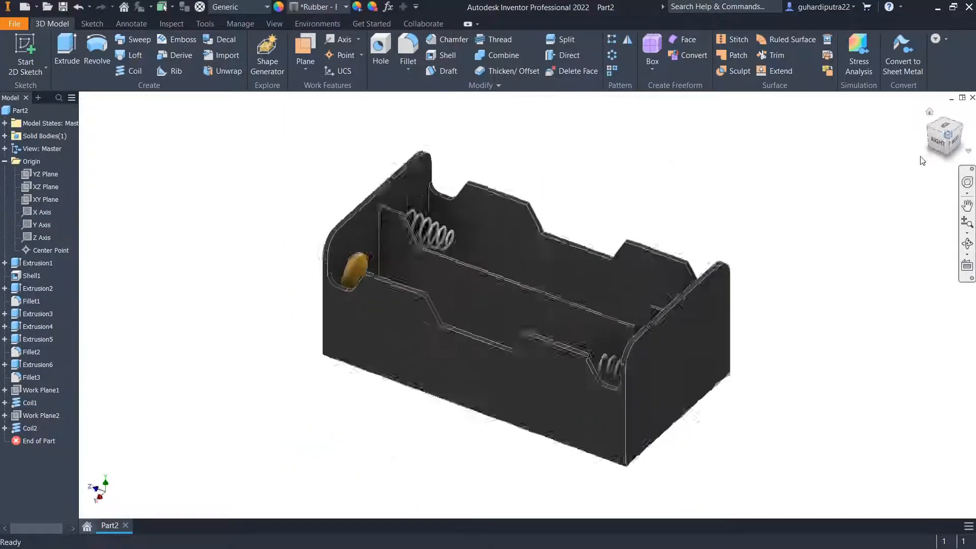
{"action": "middle_click_drag", "start_coordinate": [837, 331], "coordinate": [829, 322]}
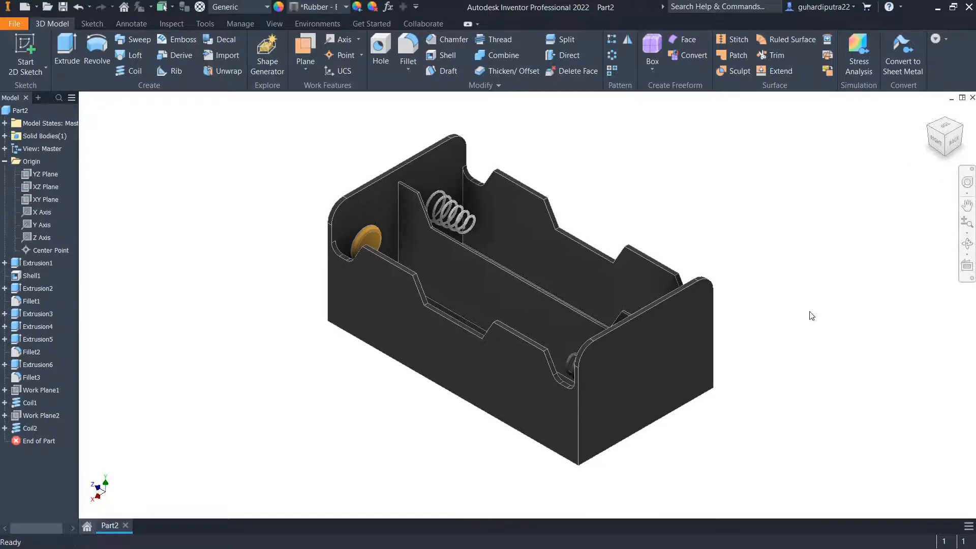
{"action": "left_click", "coordinate": [274, 23]}
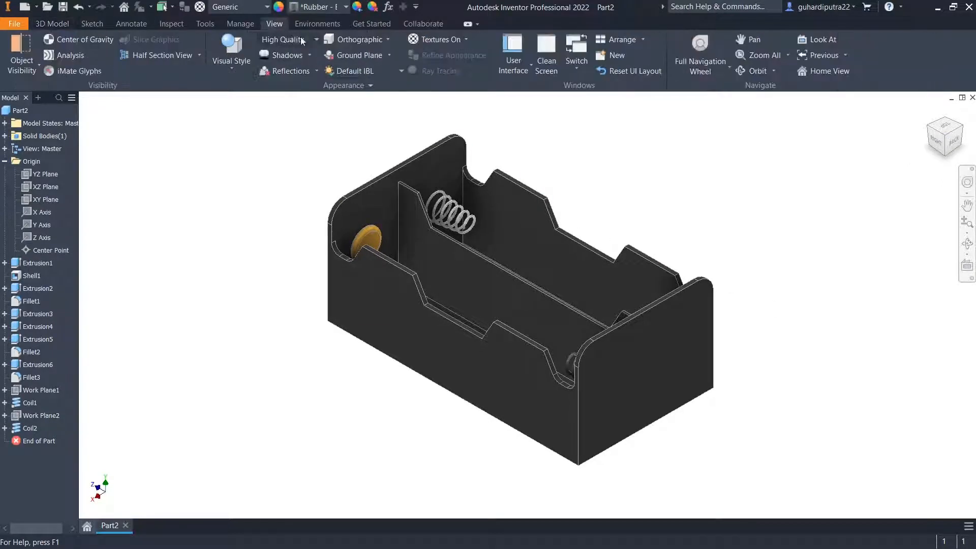
{"action": "left_click", "coordinate": [542, 55]}
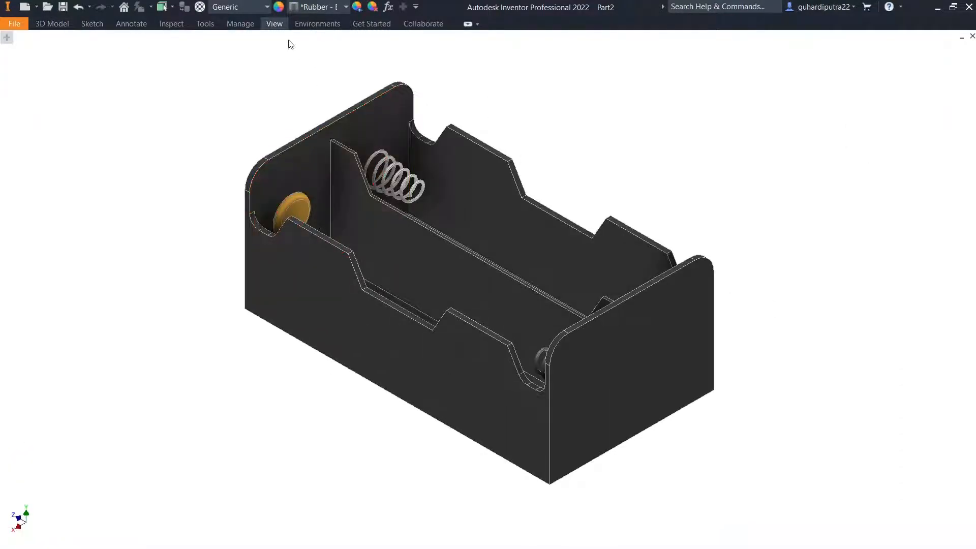
{"action": "left_click", "coordinate": [285, 25]}
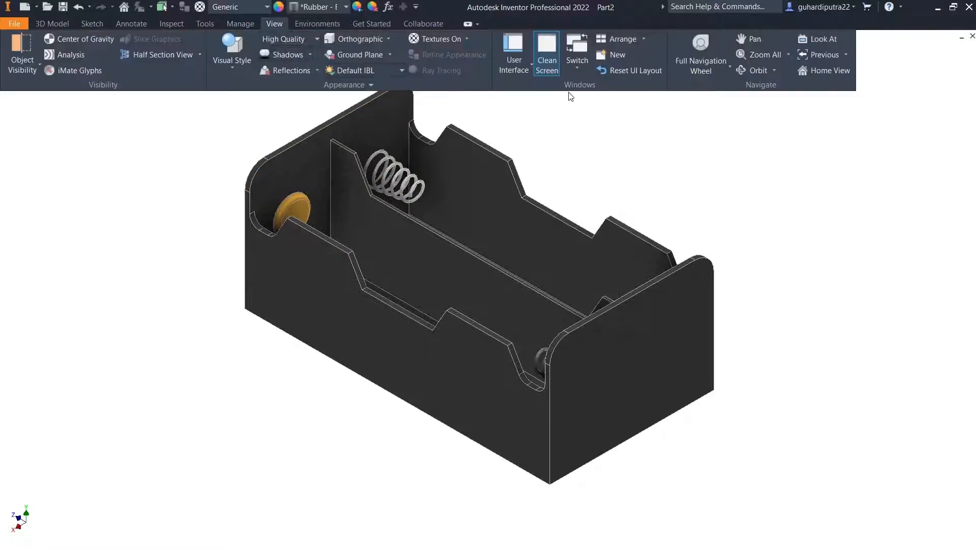
{"action": "left_click", "coordinate": [353, 38]}
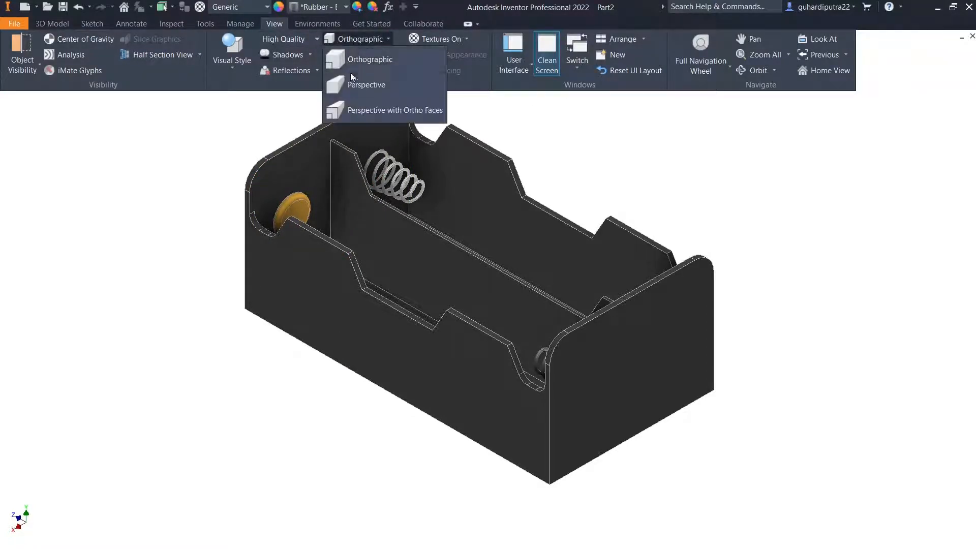
{"action": "left_click", "coordinate": [355, 83]}
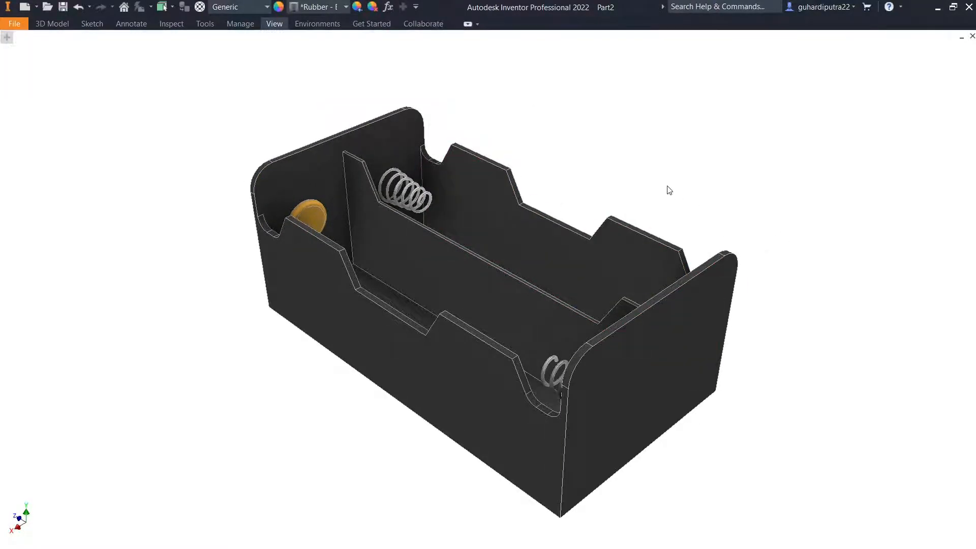
Examine the coloured box from several angles, including the discs and springs inside, finishing at an isometric corner view
{"action": "mouse_move", "coordinate": [670, 190]}
{"action": "middle_mouse_down", "text": "shift"}
{"action": "mouse_move", "coordinate": [656, 234]}
{"action": "mouse_move", "coordinate": [614, 222]}
{"action": "mouse_move", "coordinate": [678, 207]}
{"action": "mouse_move", "coordinate": [674, 187]}
{"action": "middle_mouse_up", "text": "shift"}
{"action": "mouse_move", "coordinate": [560, 258]}
{"action": "middle_mouse_down", "text": "shift"}
{"action": "mouse_move", "coordinate": [550, 249]}
{"action": "mouse_move", "coordinate": [559, 227]}
{"action": "mouse_move", "coordinate": [694, 268]}
{"action": "mouse_move", "coordinate": [706, 281]}
{"action": "mouse_move", "coordinate": [659, 217]}
{"action": "mouse_move", "coordinate": [544, 263]}
{"action": "middle_mouse_up", "text": "shift"}
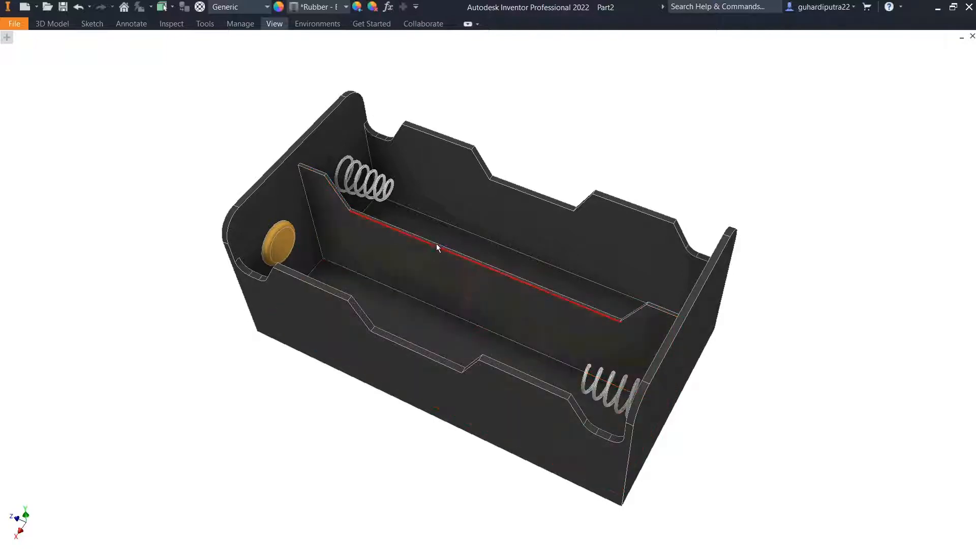
{"action": "scroll", "coordinate": [437, 248], "scroll_direction": "up", "scroll_amount": 3}
{"action": "scroll", "coordinate": [693, 245], "scroll_direction": "down", "scroll_amount": 5}
{"action": "scroll", "coordinate": [746, 235], "scroll_direction": "up", "scroll_amount": 3}
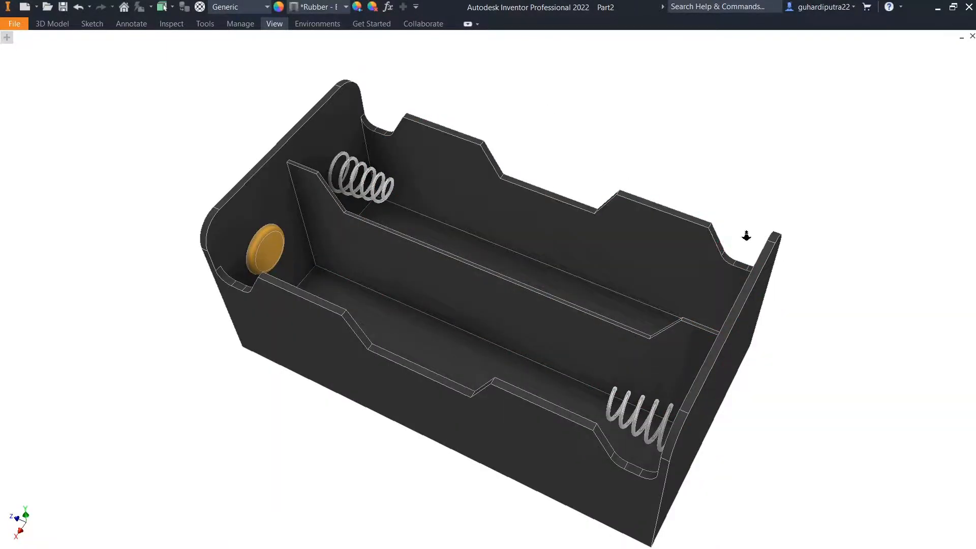
{"action": "middle_click_drag", "start_coordinate": [610, 242], "coordinate": [610, 243], "text": "shift"}
{"action": "middle_click_drag", "start_coordinate": [571, 312], "coordinate": [565, 447], "text": "shift"}
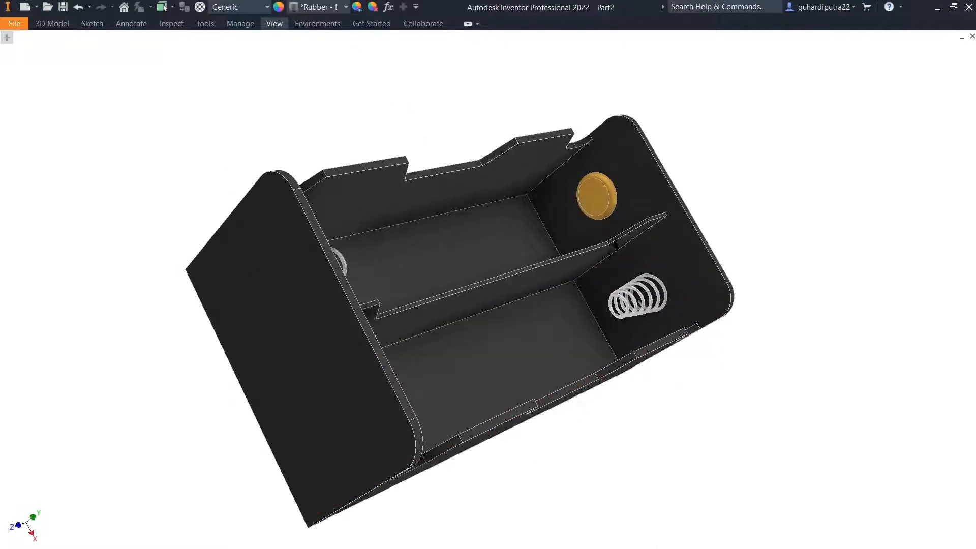
{"action": "scroll", "coordinate": [562, 284], "scroll_direction": "up", "scroll_amount": 5}
{"action": "scroll", "coordinate": [610, 279], "scroll_direction": "down", "scroll_amount": 4}
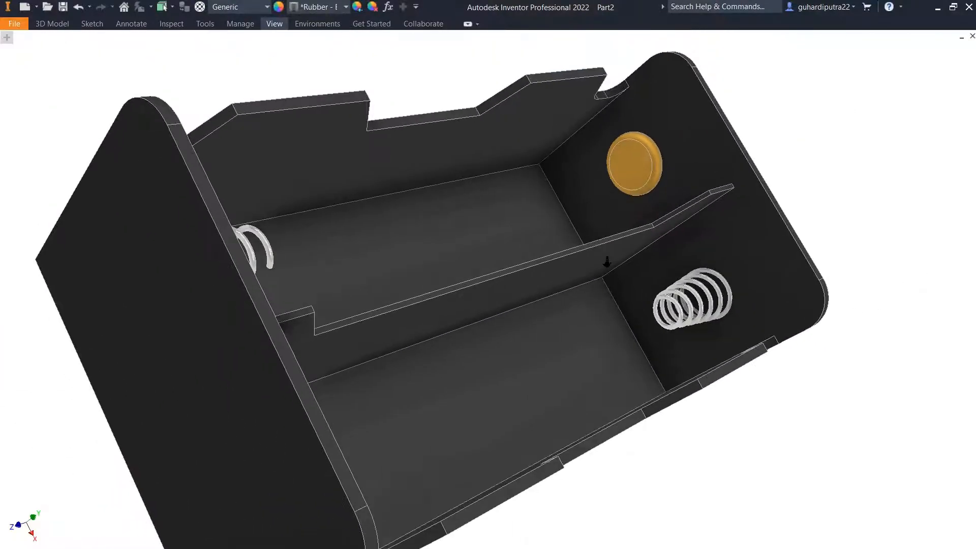
{"action": "scroll", "coordinate": [621, 269], "scroll_direction": "down", "scroll_amount": 3}
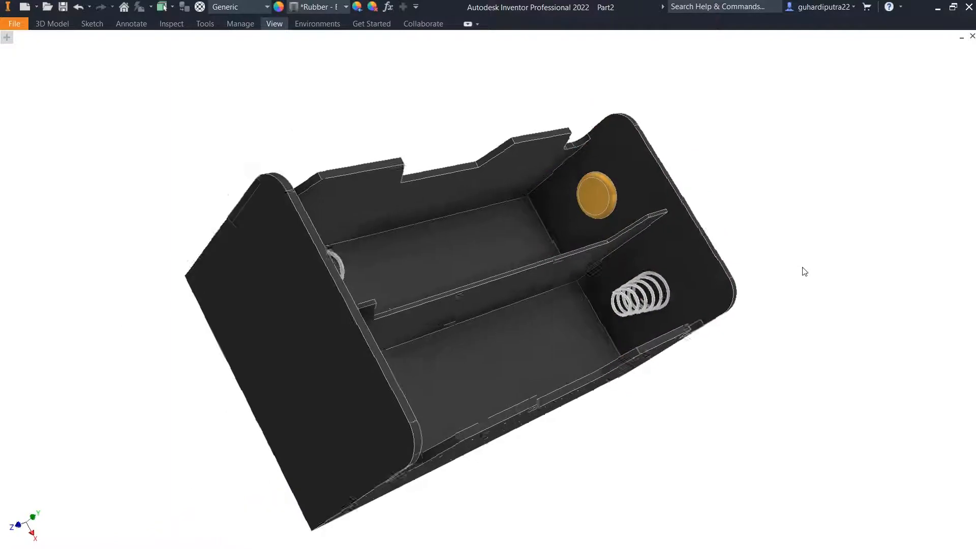
{"action": "key", "text": "F6"}
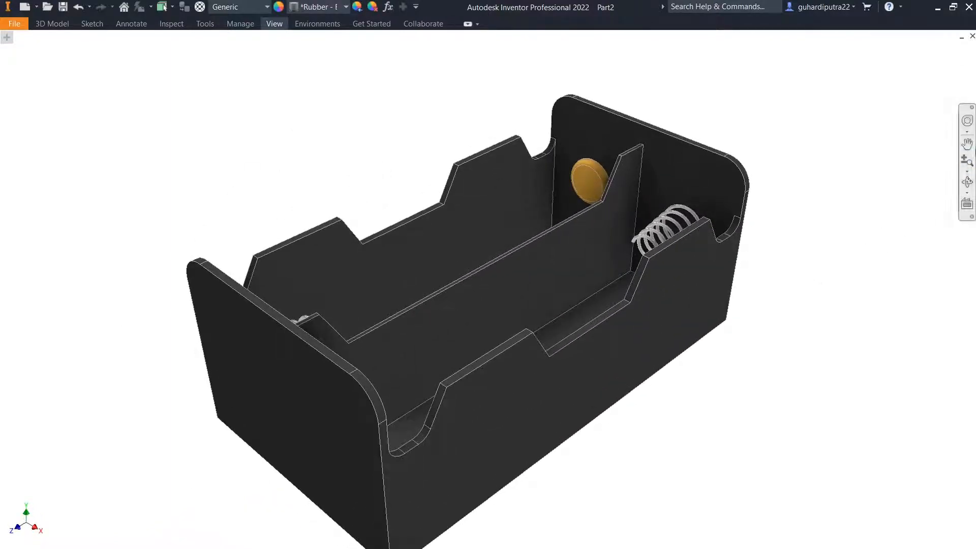
{"action": "left_click", "coordinate": [954, 82]}
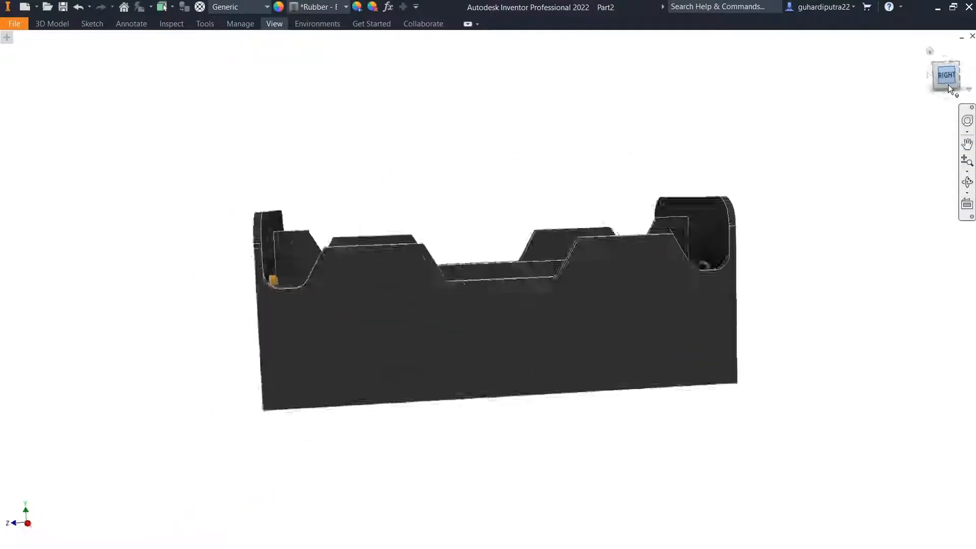
{"action": "left_click", "coordinate": [949, 83]}
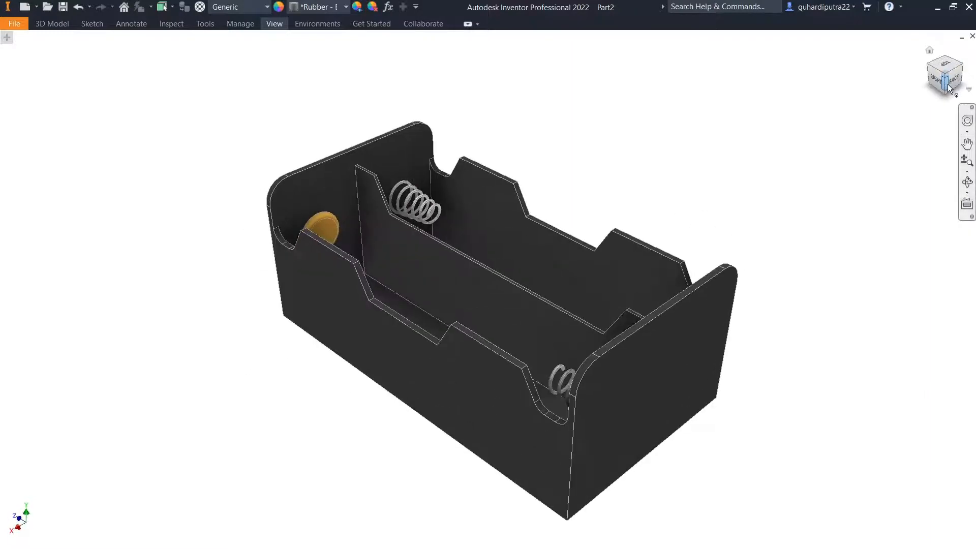